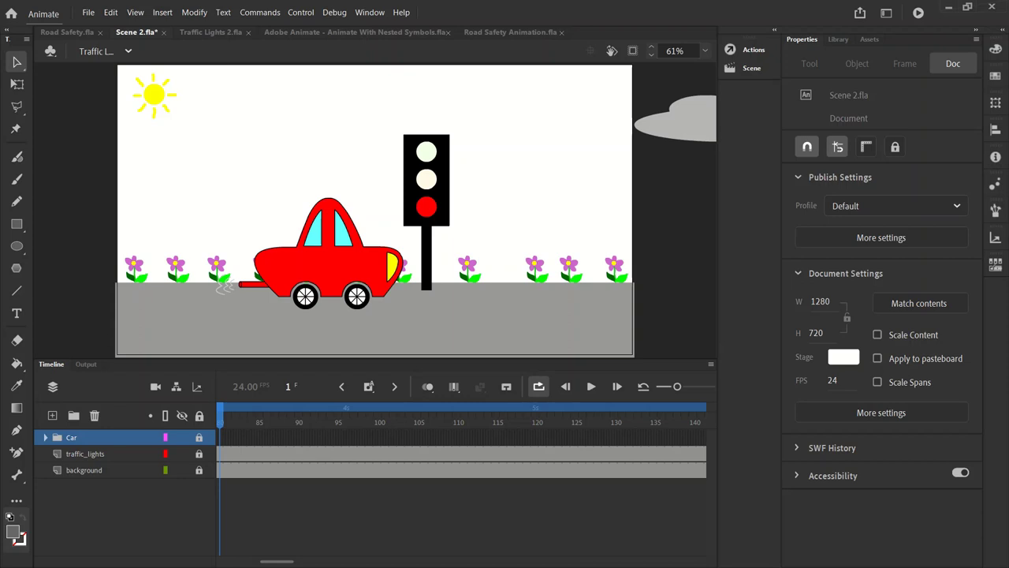
# - Switch to the Road Safety Animation.fla document and preview its title animation as a test movie
pyautogui.click(498, 32)
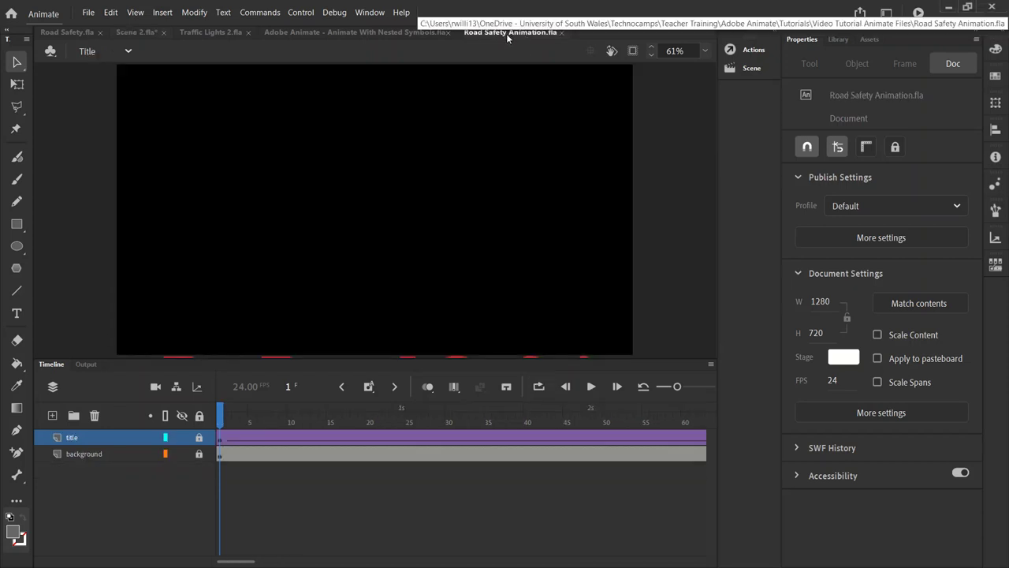
pyautogui.click(917, 14)
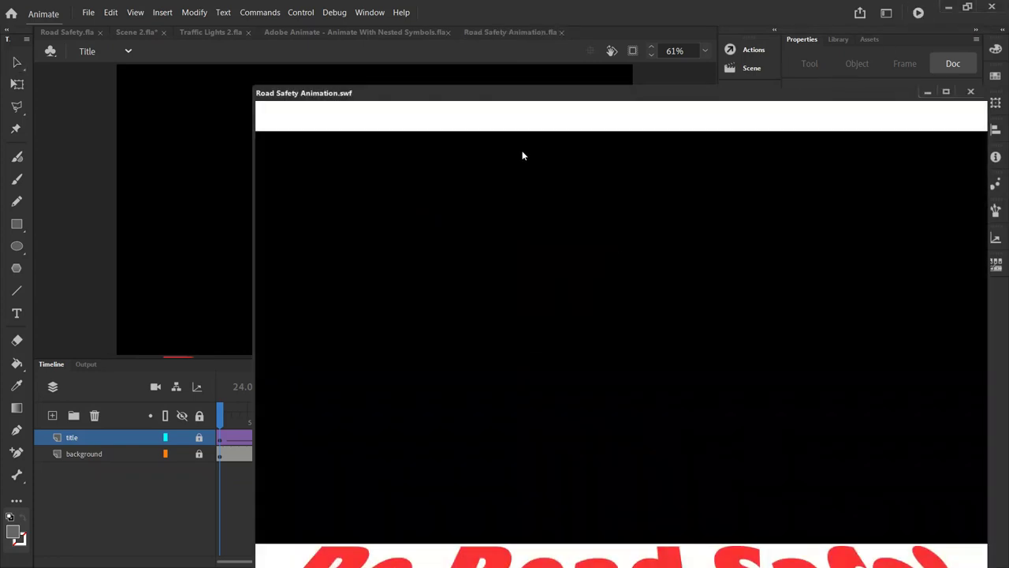
pyautogui.moveTo(518, 99); pyautogui.dragTo(410, 106)
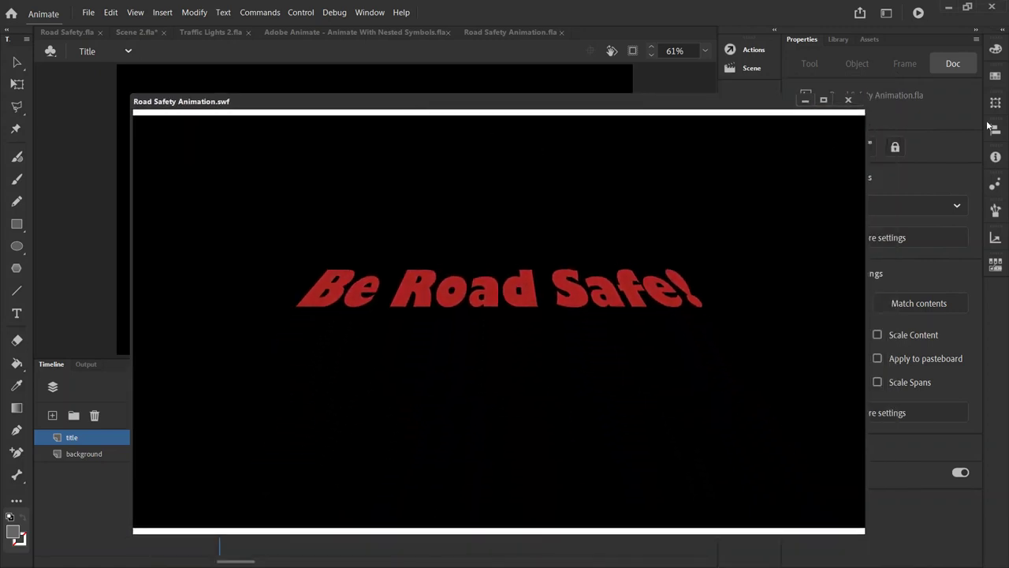
pyautogui.click(850, 99)
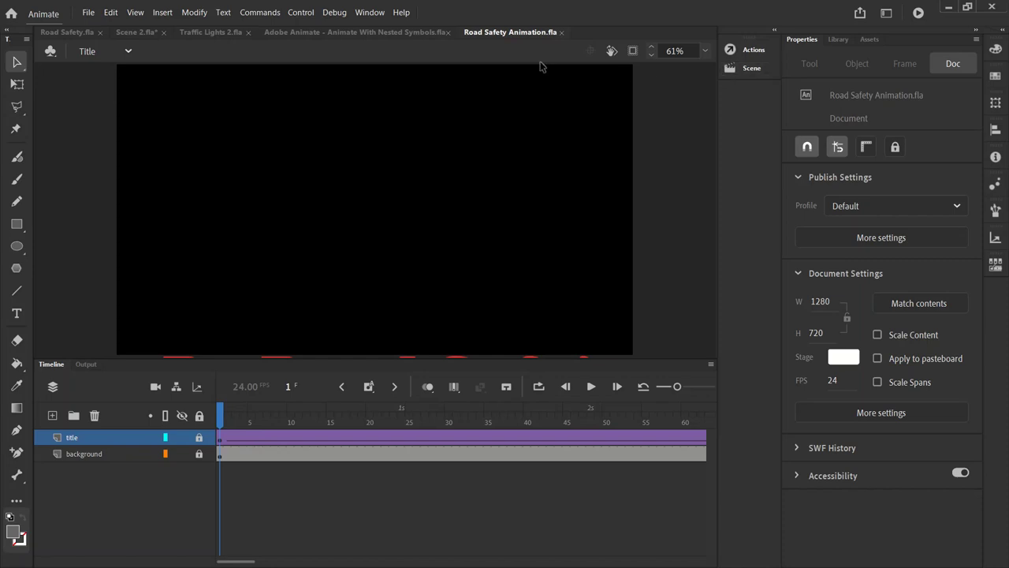
# - Add a new scene after the Title scene in the animation
pyautogui.click(370, 13)
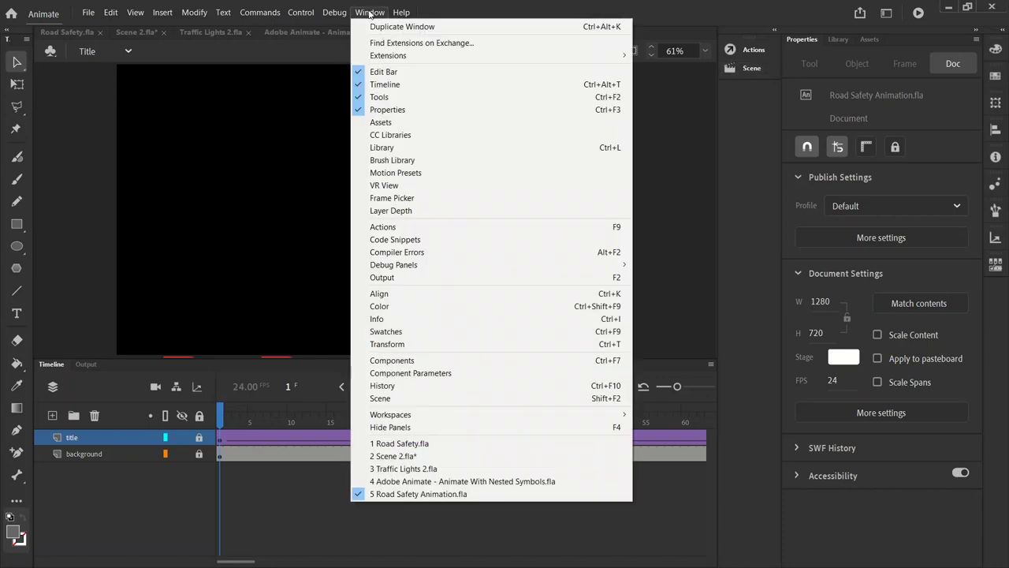
pyautogui.click(380, 398)
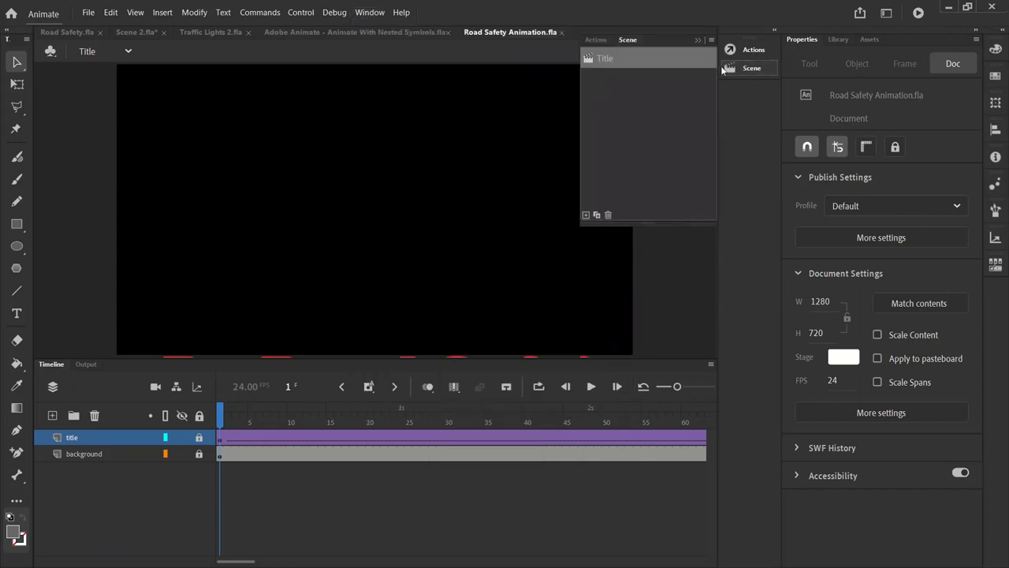
pyautogui.click(586, 216)
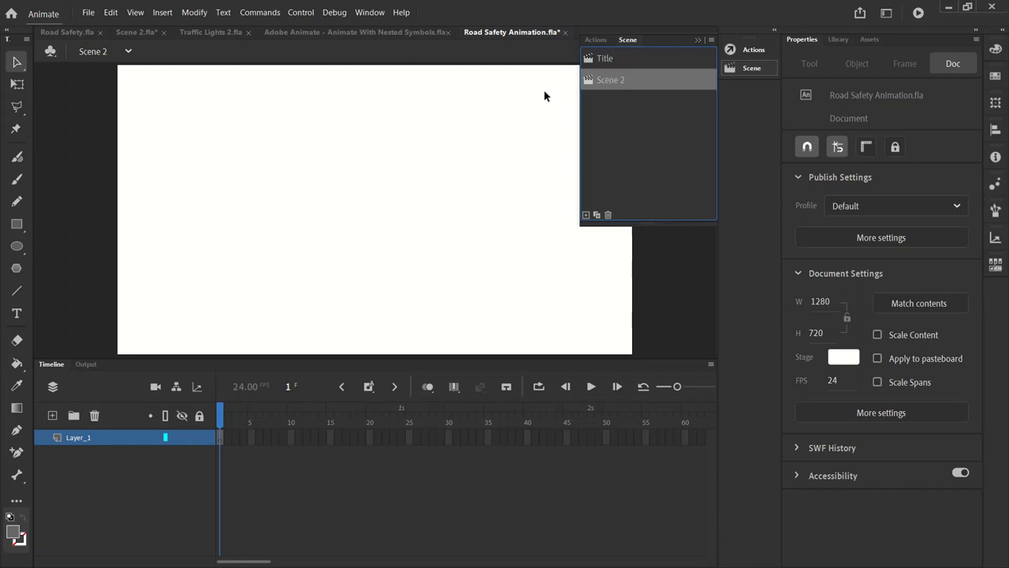
# - Compare the Title scene with the new one, examine the full length of the Title timeline, and return to Scene 2
pyautogui.click(612, 58)
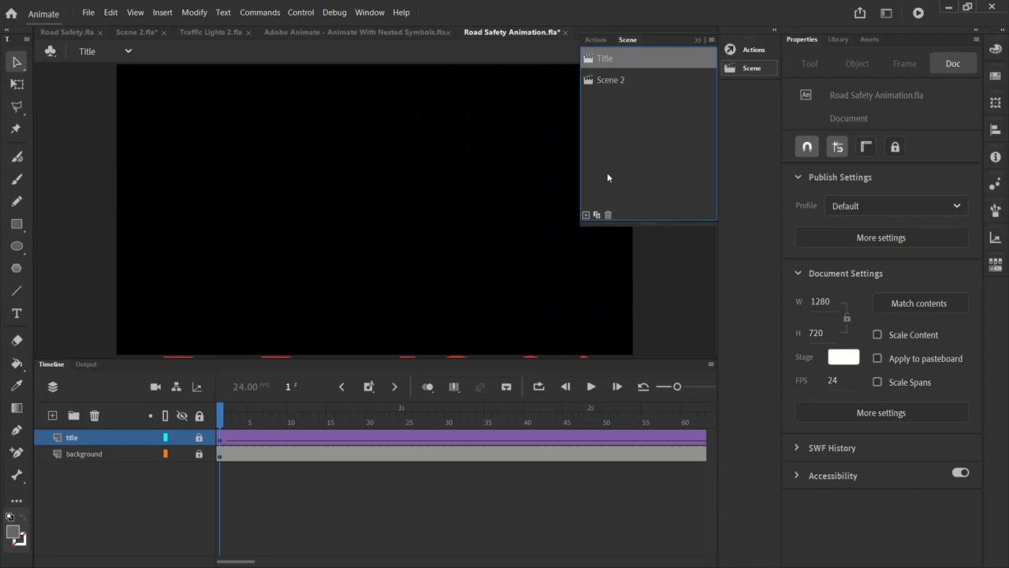
pyautogui.click(604, 81)
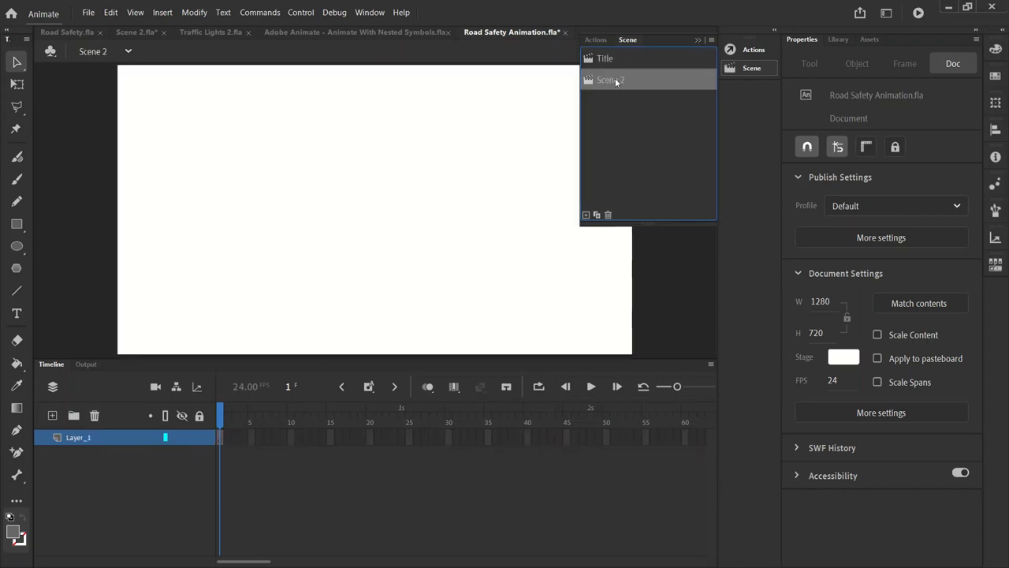
pyautogui.click(611, 59)
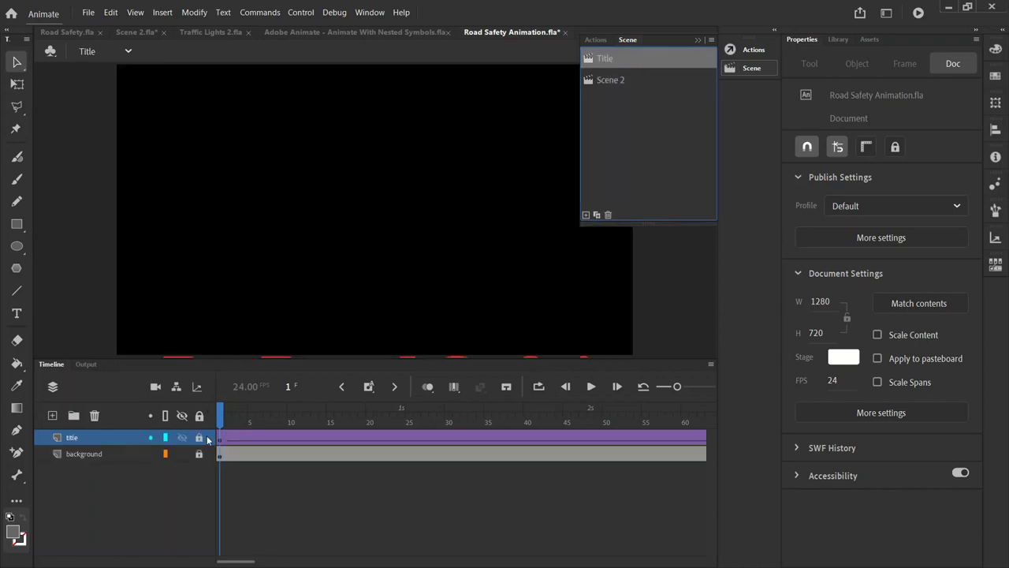
pyautogui.hscroll(10, 268, 435)
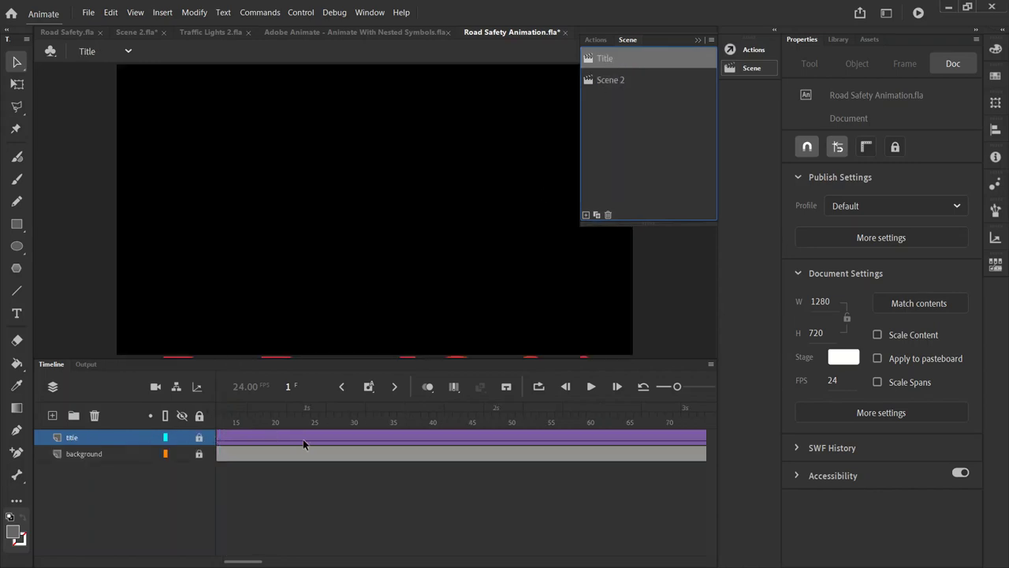
pyautogui.hscroll(10, 324, 446)
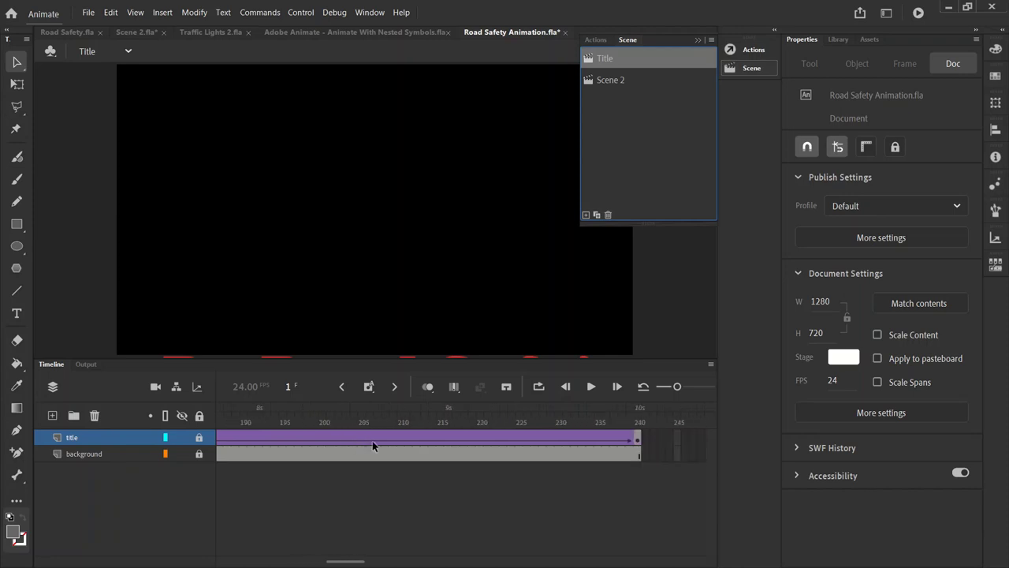
pyautogui.hscroll(-12, 372, 443)
pyautogui.hscroll(-6, 372, 441)
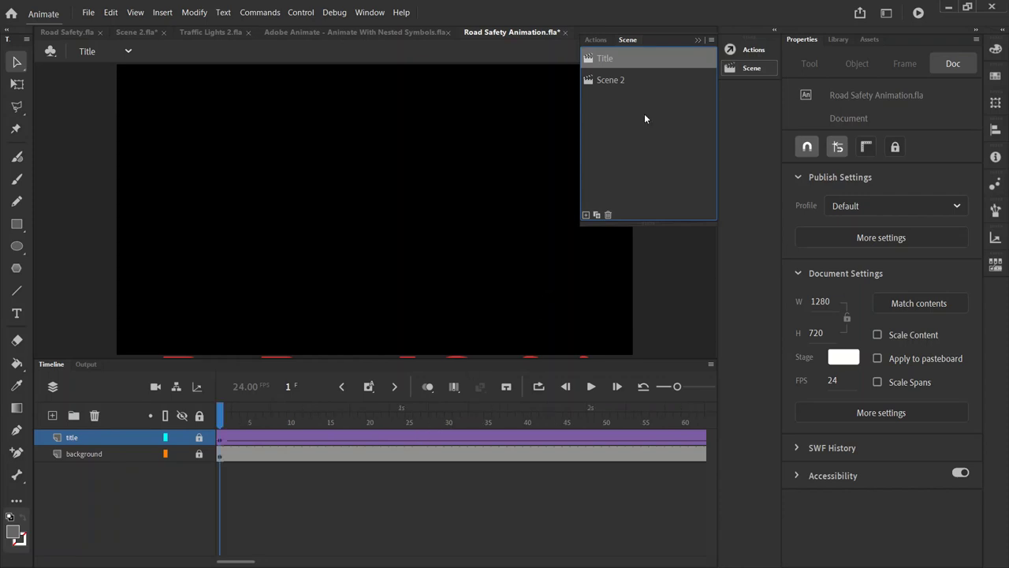
pyautogui.click(615, 80)
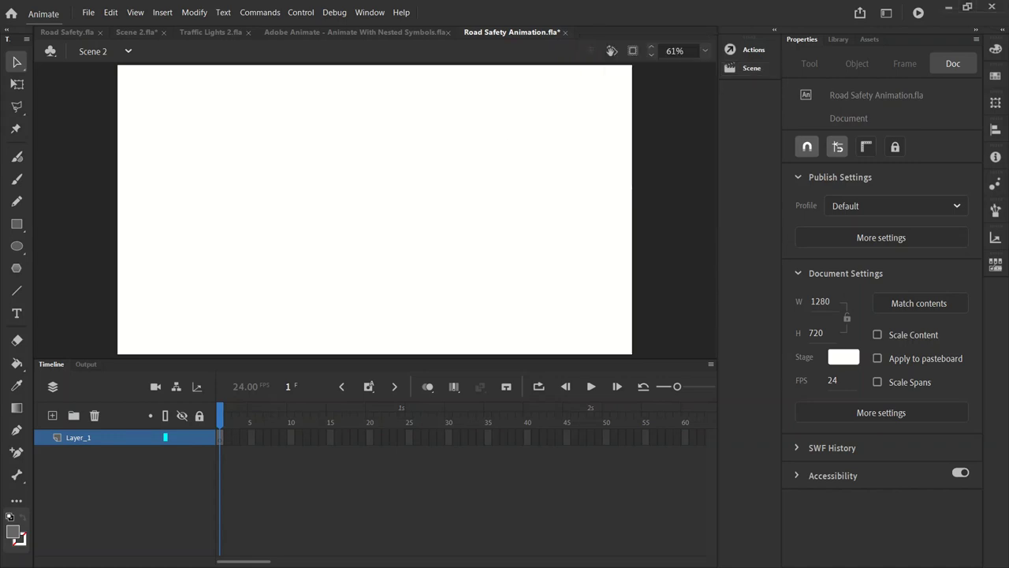
# - Rename Scene 2 to Traffic Lights
pyautogui.click(753, 68)
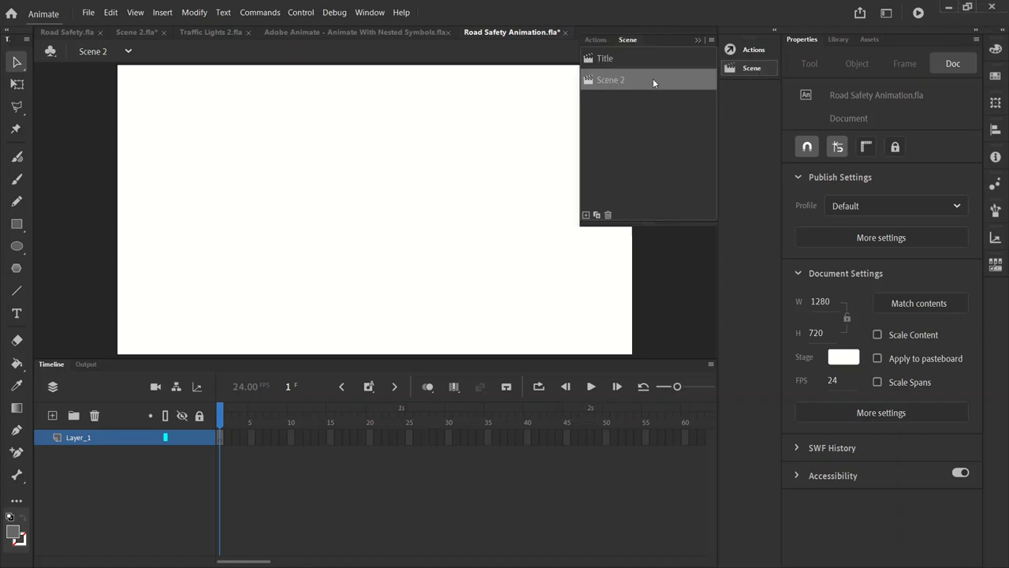
pyautogui.doubleClick(610, 81)
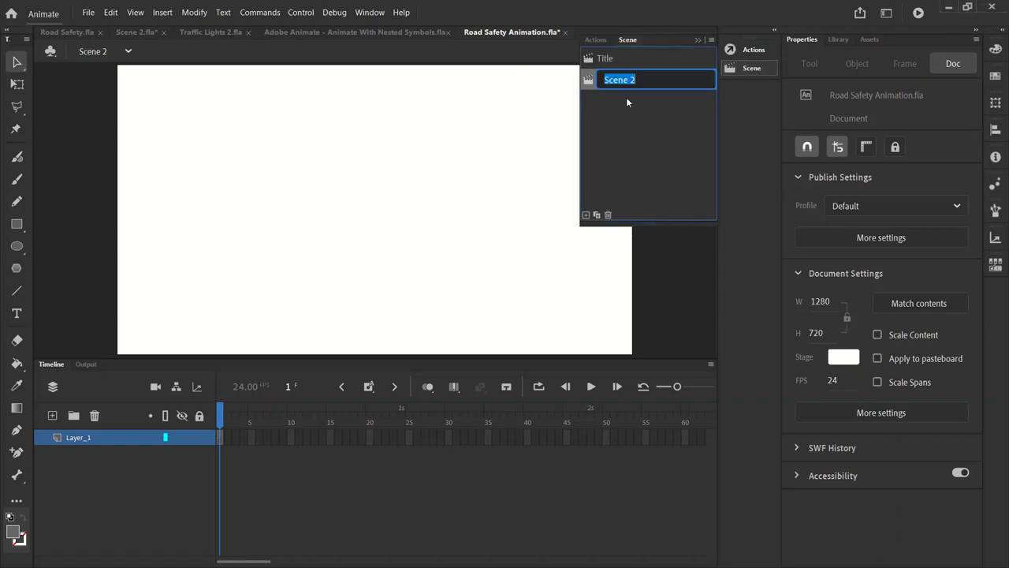
pyautogui.write('Traffiv')
pyautogui.press('BackSpace')
pyautogui.write('c Lights')
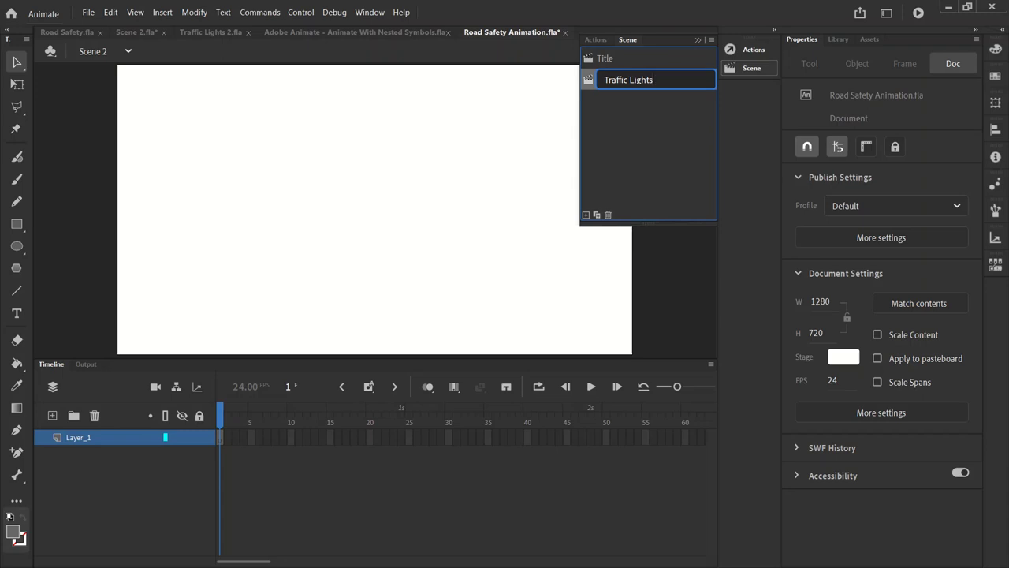
pyautogui.press('Return')
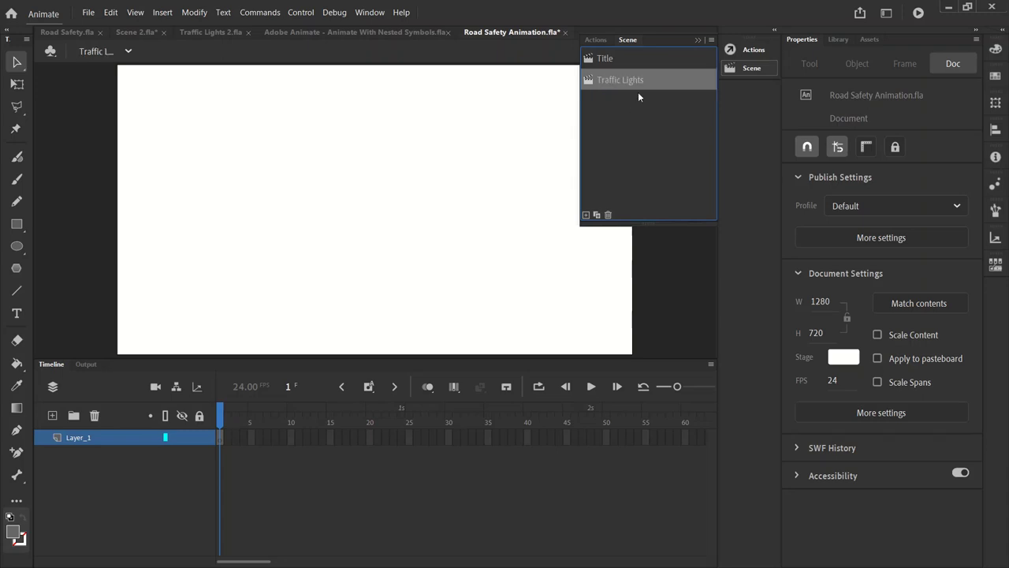
pyautogui.click(309, 151)
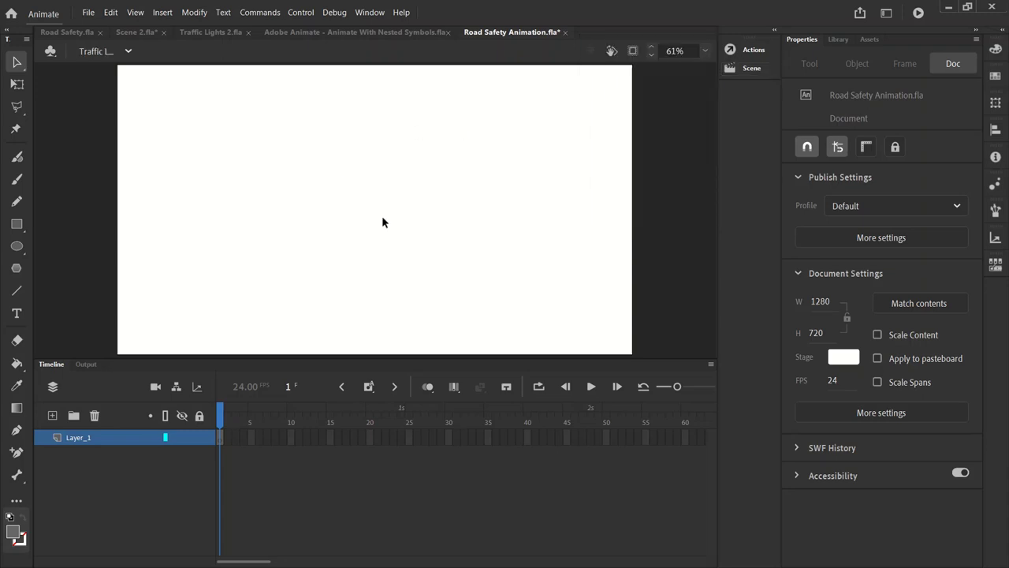
# - Rename the only layer in the Traffic Lights scene to car_body
pyautogui.doubleClick(80, 437)
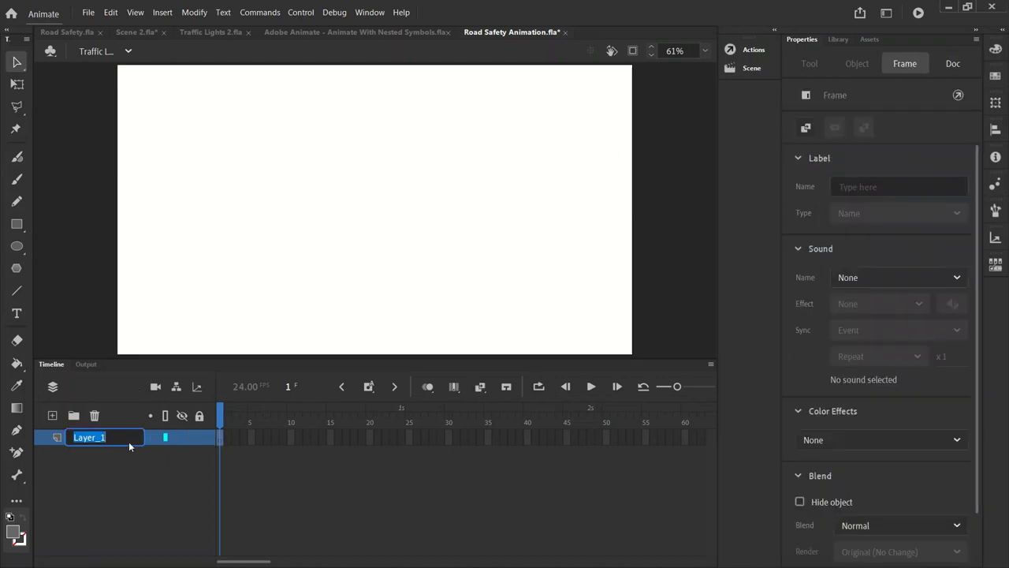
pyautogui.write('car_body')
pyautogui.click(129, 441)
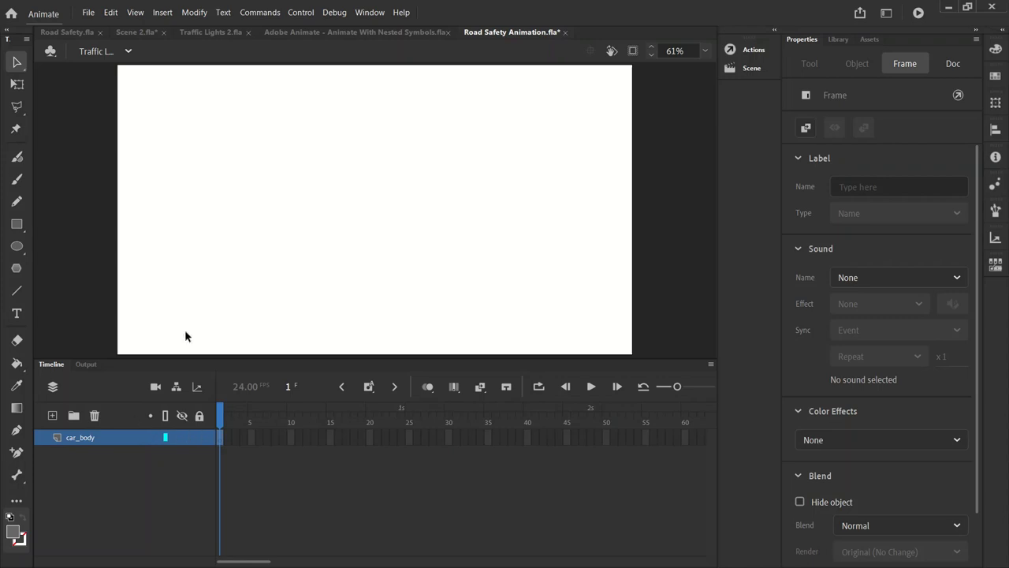
# - Fit the stage in the window and reduce the timeline's height to give the stage more room
pyautogui.click(705, 51)
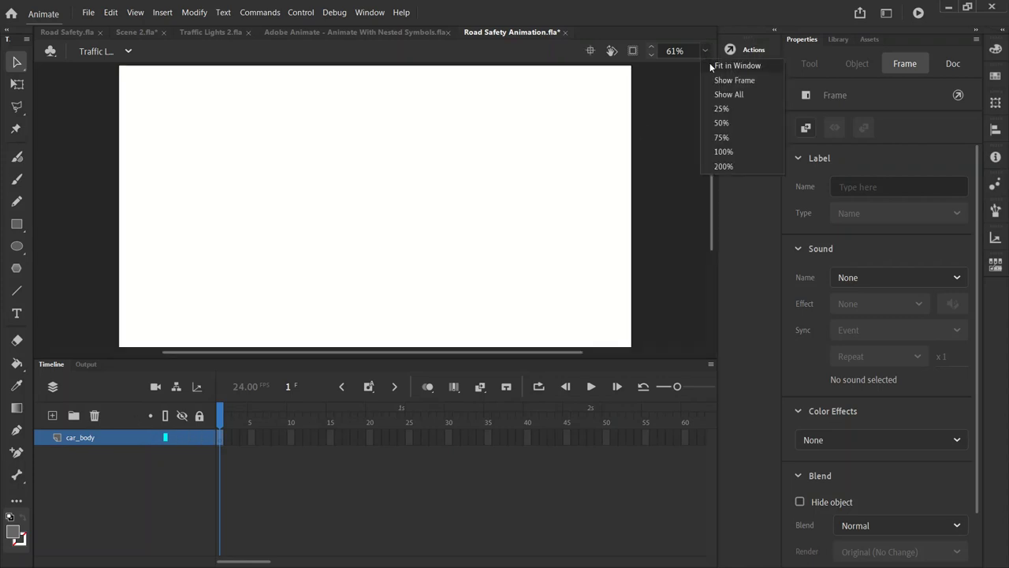
pyautogui.click(733, 66)
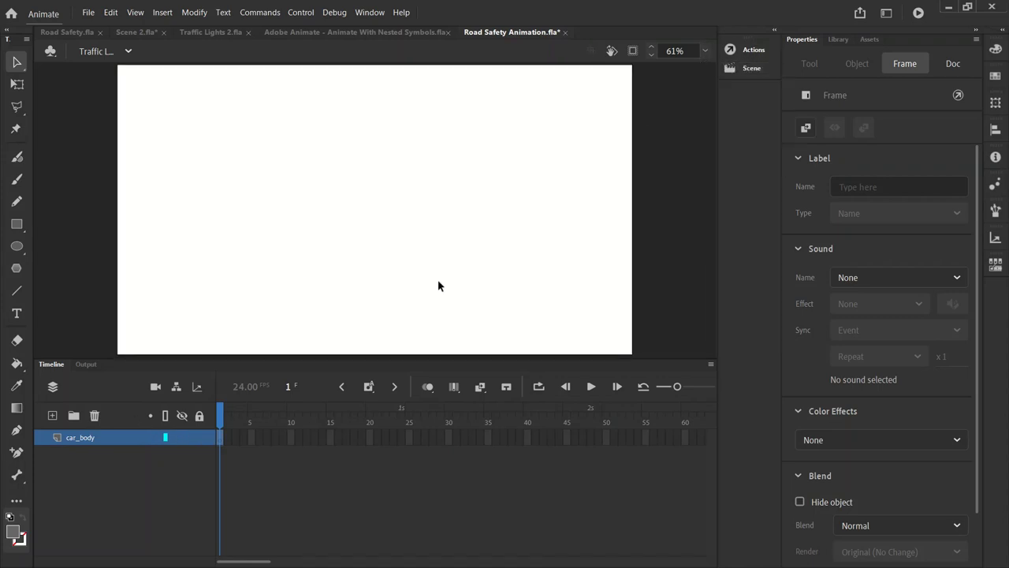
pyautogui.moveTo(392, 363)
pyautogui.mouseDown()
pyautogui.moveTo(390, 387)
pyautogui.moveTo(387, 371)
pyautogui.mouseUp()
pyautogui.moveTo(387, 380); pyautogui.dragTo(388, 385)
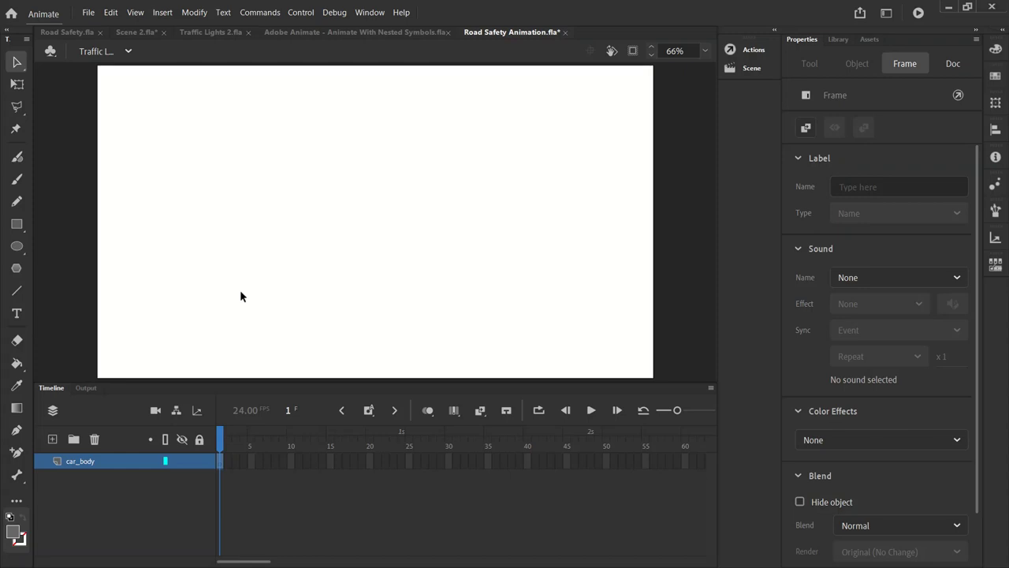
pyautogui.click(89, 12)
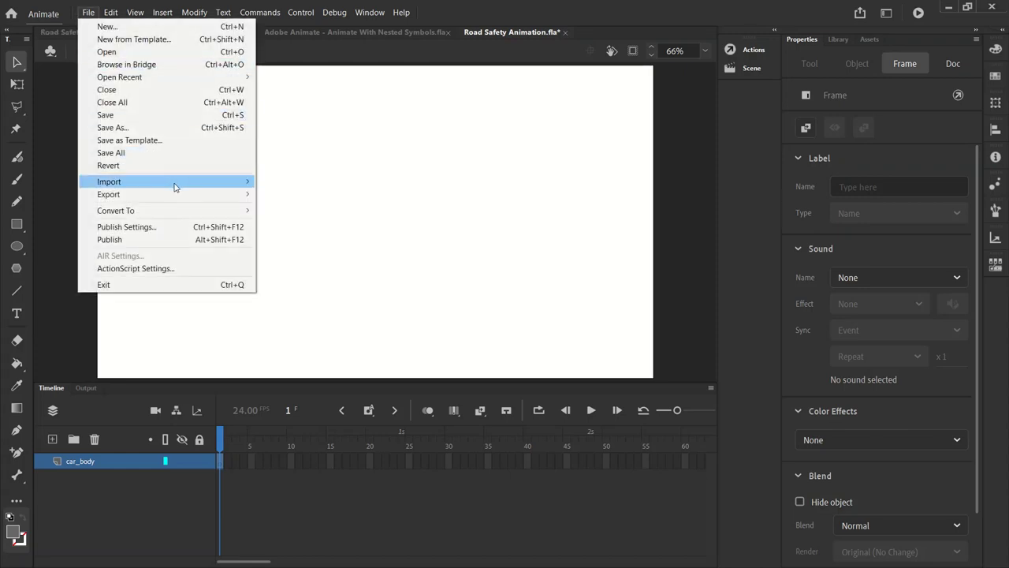
pyautogui.moveTo(178, 186)
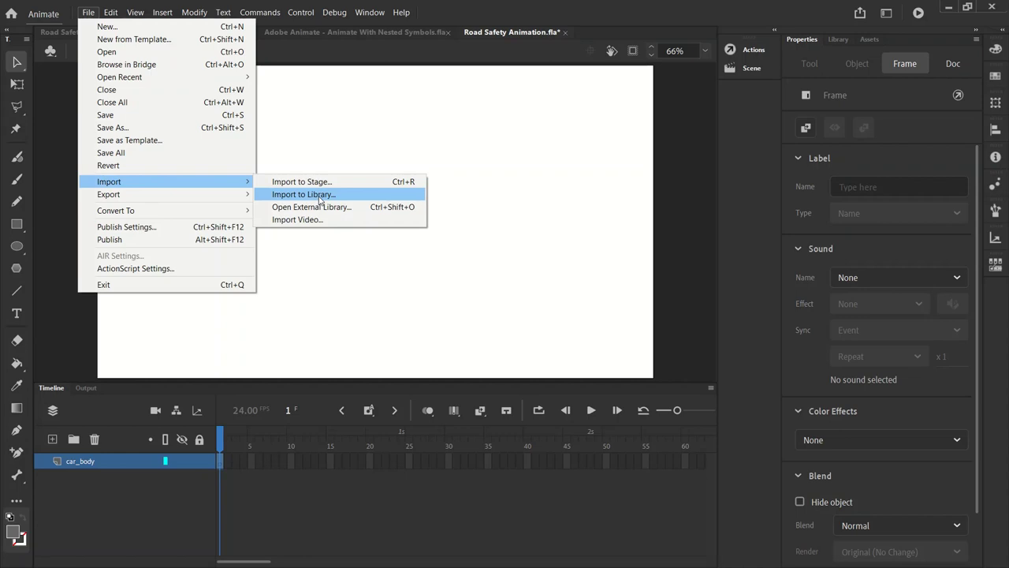
pyautogui.click(327, 122)
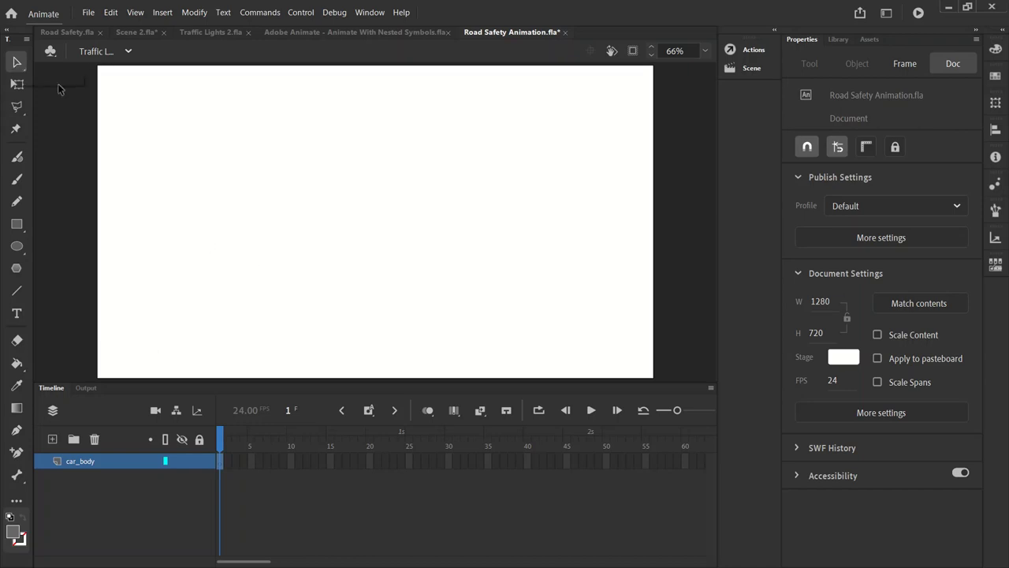
# - Set up the Rectangle tool with a red fill and a black stroke
pyautogui.click(16, 224)
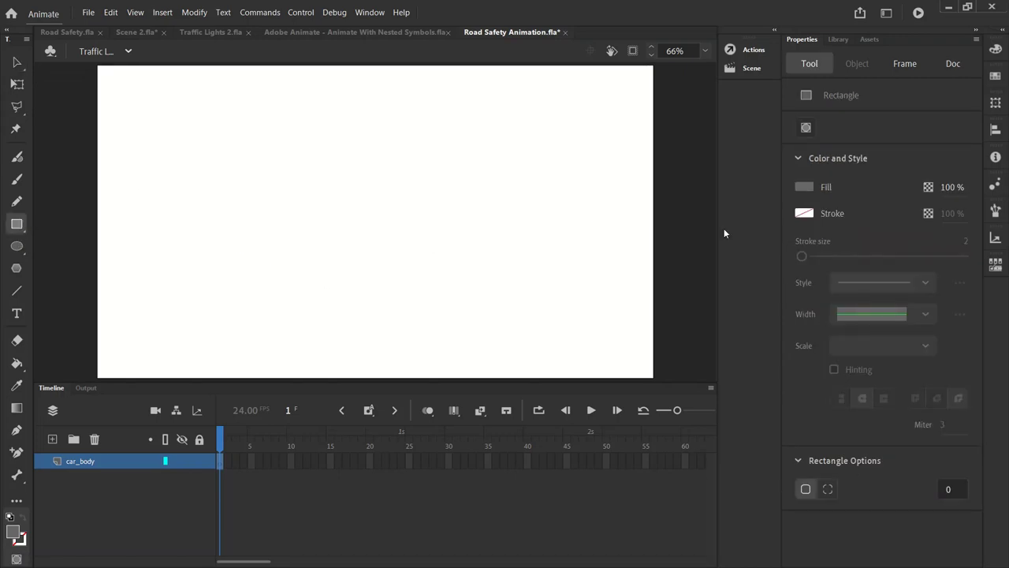
pyautogui.click(803, 187)
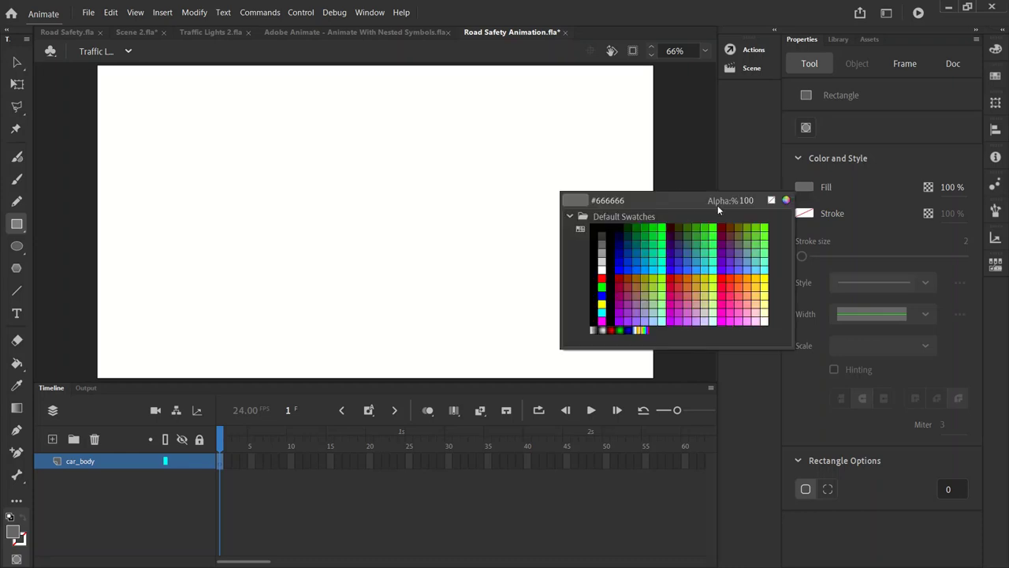
pyautogui.click(602, 280)
pyautogui.click(804, 212)
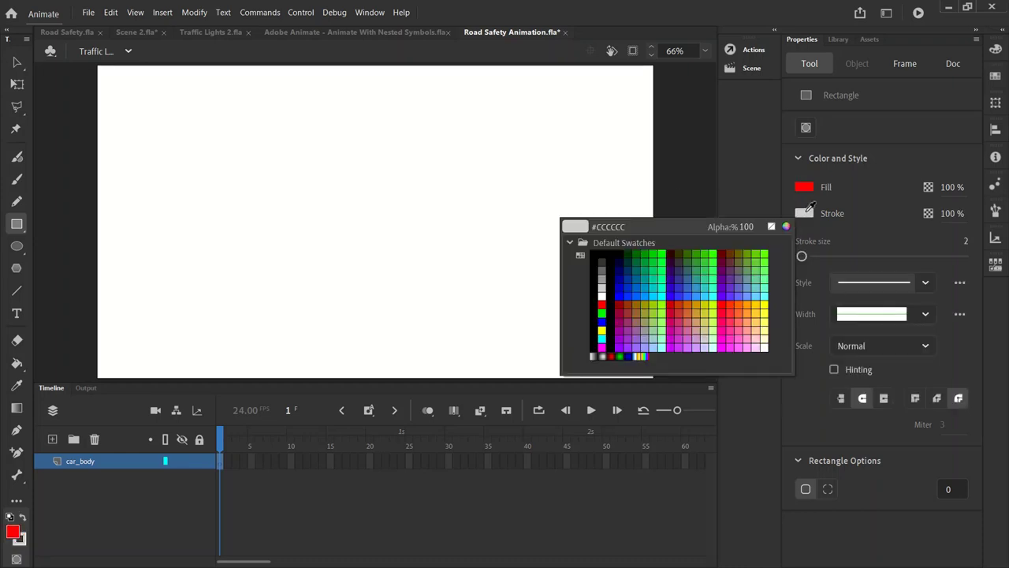
pyautogui.click(597, 257)
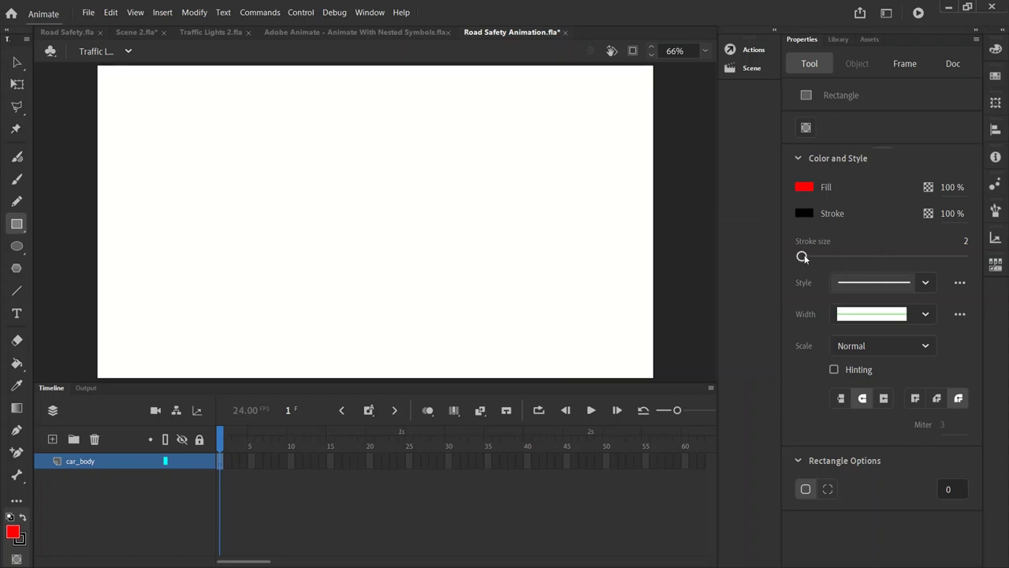
pyautogui.moveTo(802, 256); pyautogui.dragTo(795, 256)
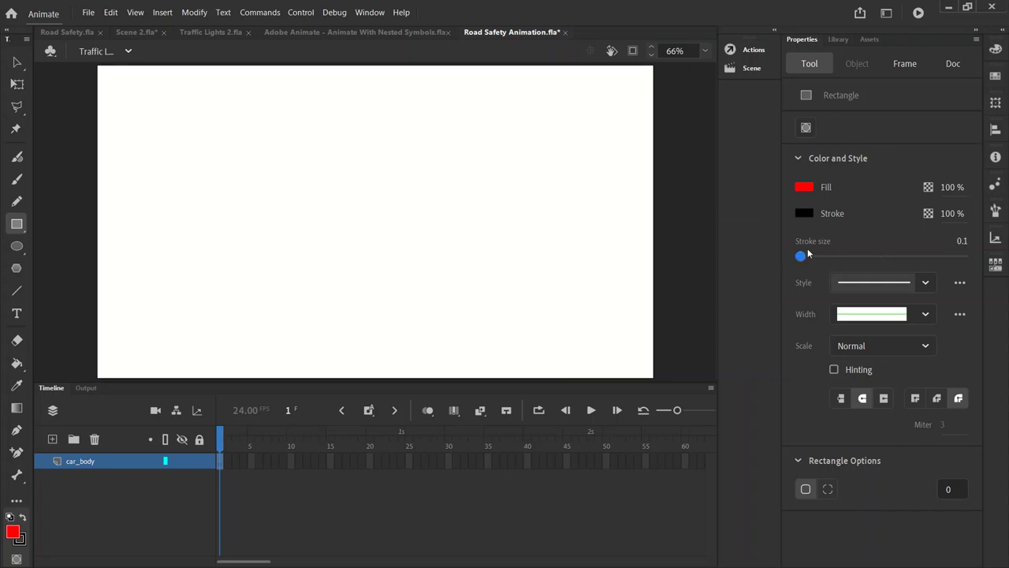
pyautogui.click(961, 242)
pyautogui.write('1')
pyautogui.press('Return')
pyautogui.moveTo(233, 209); pyautogui.dragTo(340, 287)
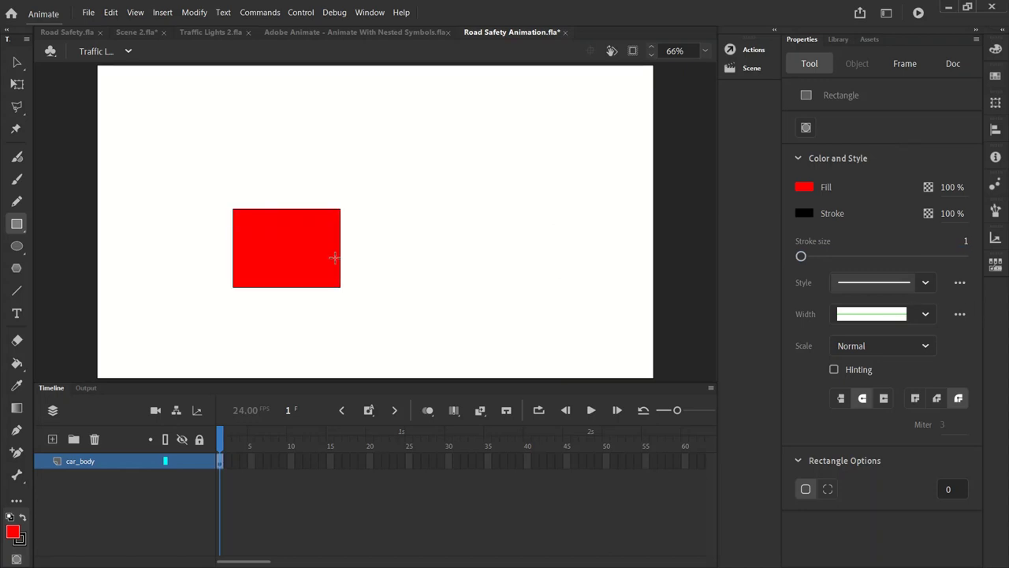
pyautogui.hotkey('ctrl', 'z')
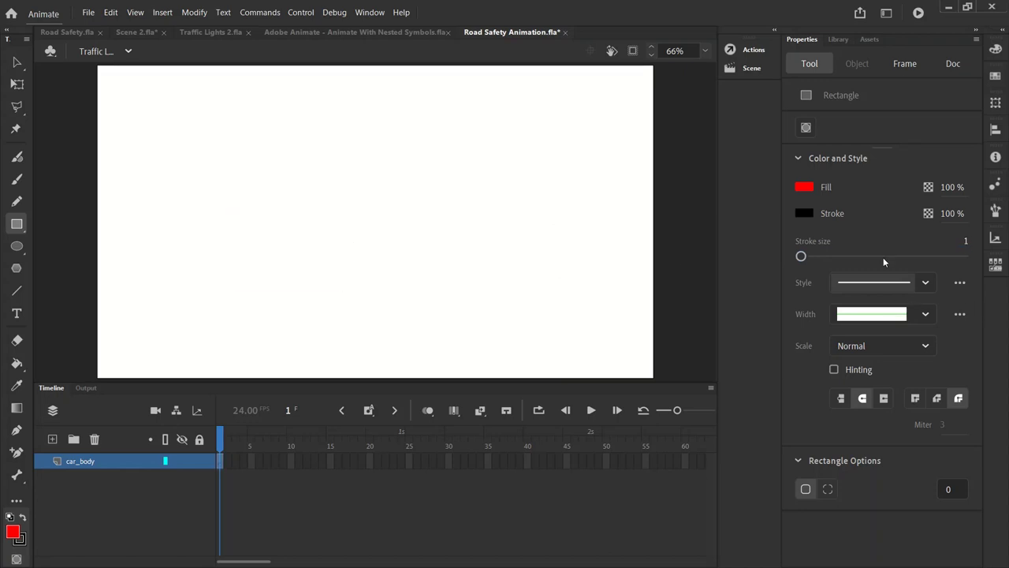
# - Set the stroke size to 2 and draw a wide red rectangle in the left half of the stage for the car body
pyautogui.click(965, 241)
pyautogui.write('2')
pyautogui.press('Return')
pyautogui.moveTo(184, 209); pyautogui.dragTo(339, 262)
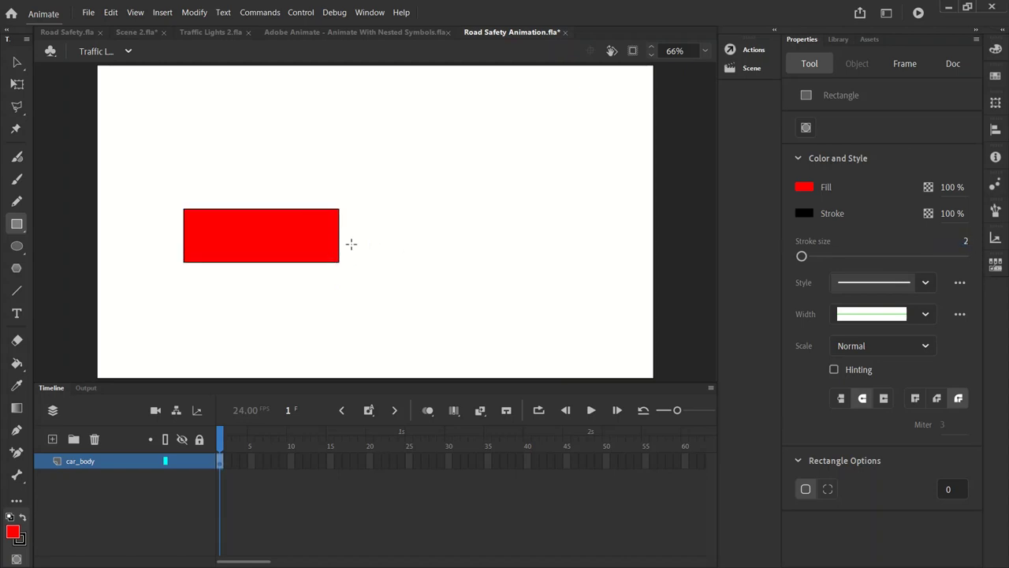
# - Undo the rectangle and draw a taller red one in the left half of the stage, slightly below the middle
pyautogui.hotkey('ctrl', 'z')
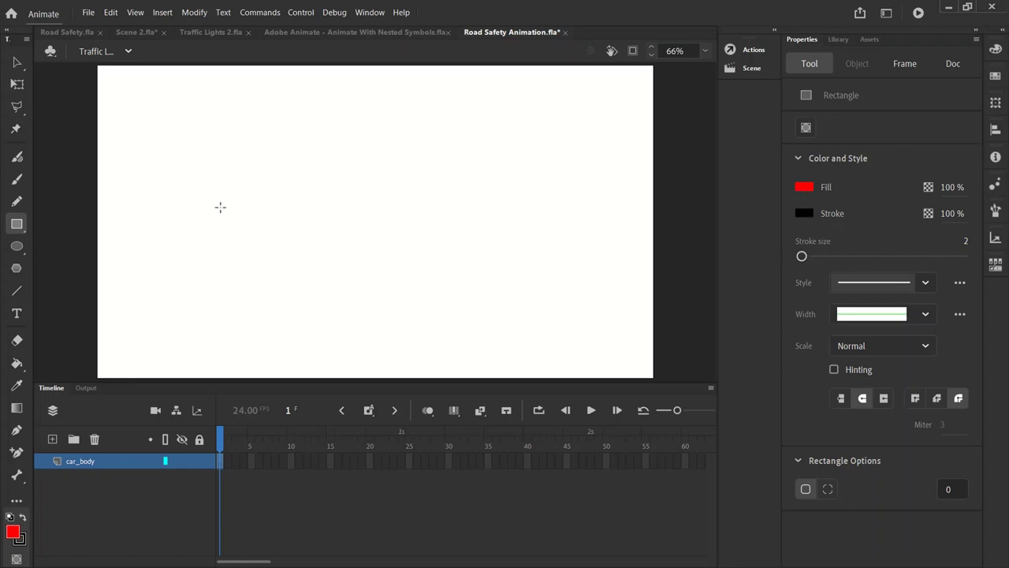
pyautogui.moveTo(218, 216)
pyautogui.mouseDown()
pyautogui.moveTo(403, 292)
pyautogui.moveTo(379, 289)
pyautogui.mouseUp()
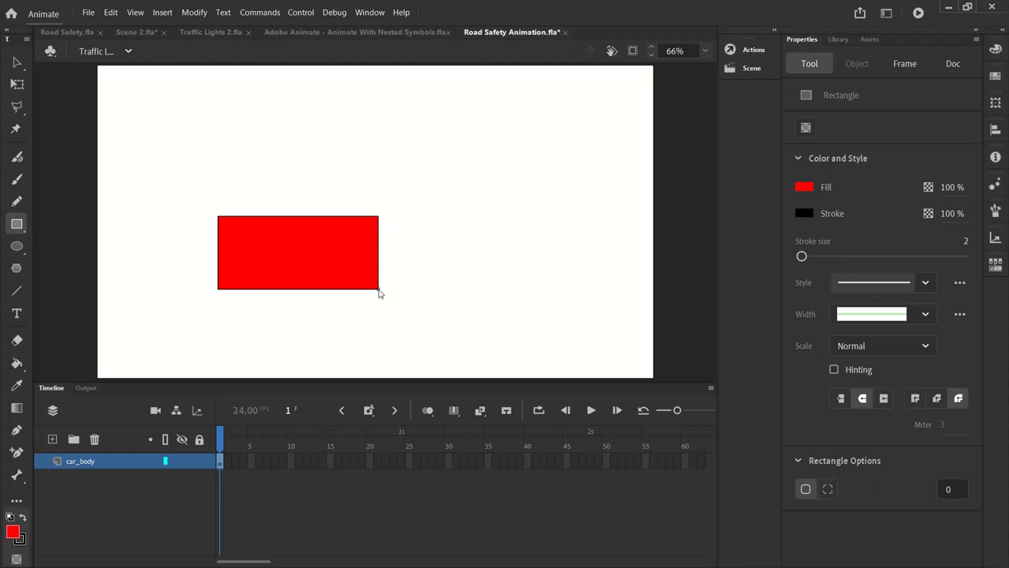
pyautogui.moveTo(379, 293); pyautogui.dragTo(378, 292)
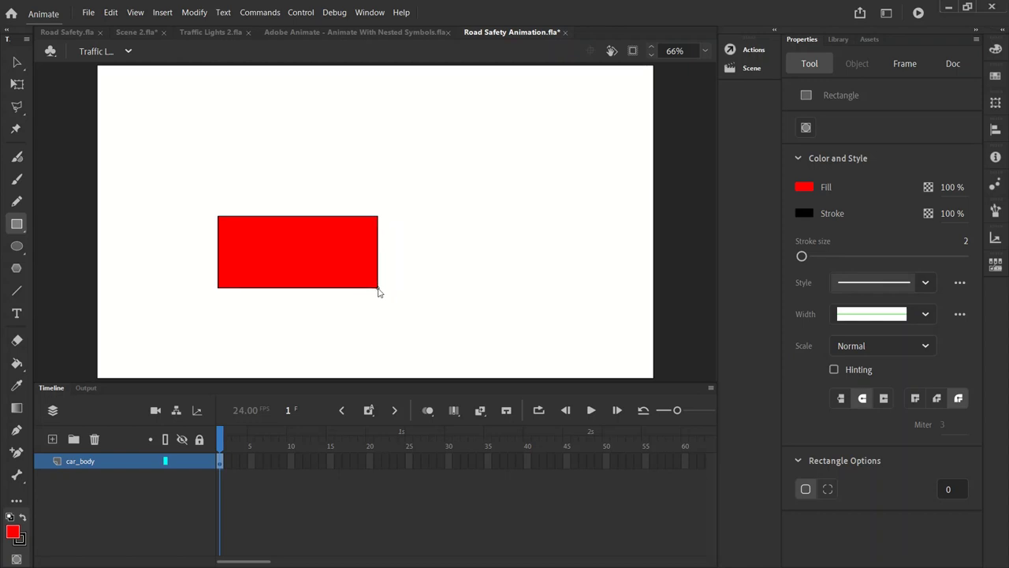
# - Pull the rectangle's two top corners inward and down to turn it into a low trapezoid
pyautogui.click(14, 62)
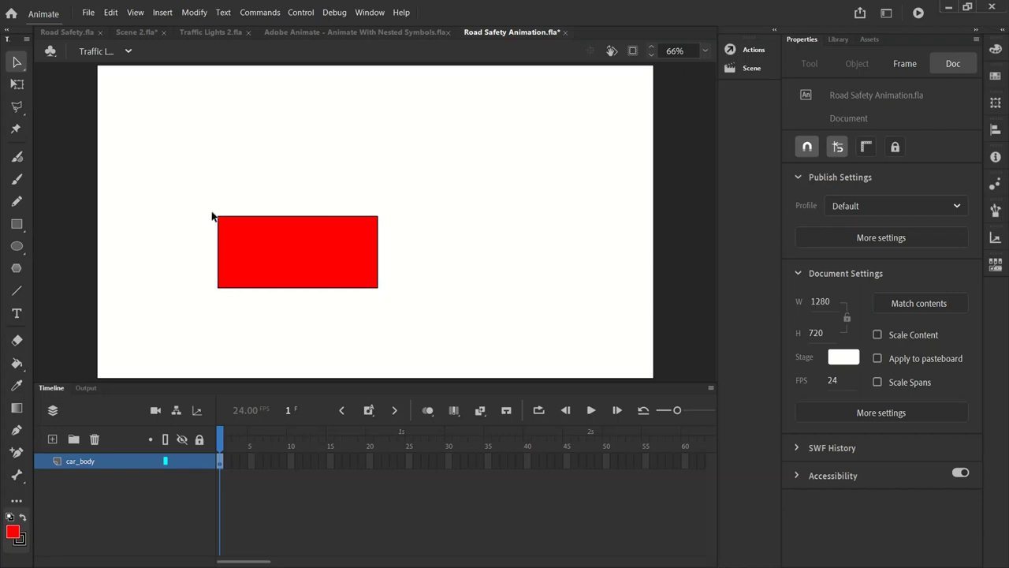
pyautogui.moveTo(220, 217); pyautogui.dragTo(256, 249)
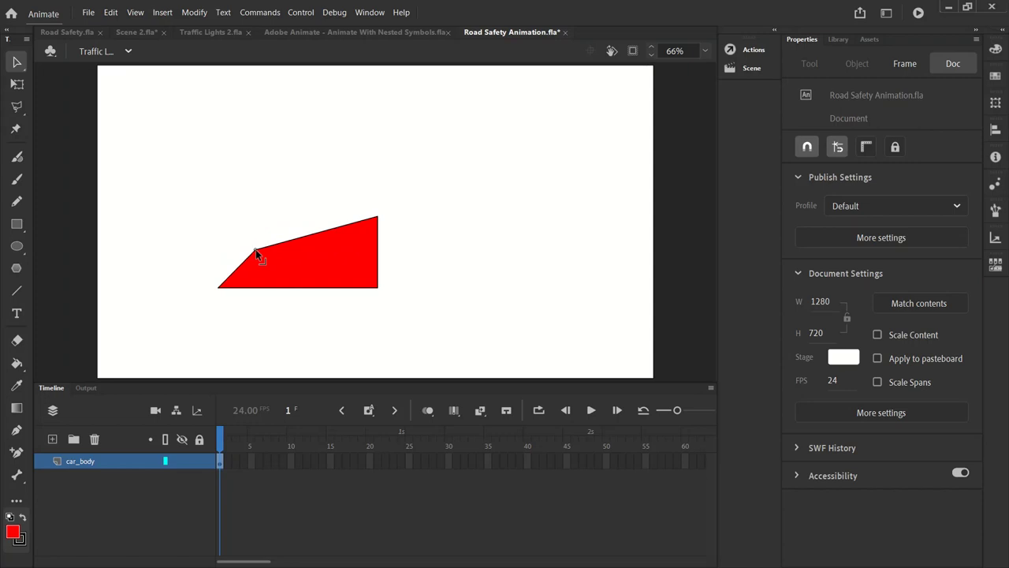
pyautogui.moveTo(378, 219); pyautogui.dragTo(344, 250)
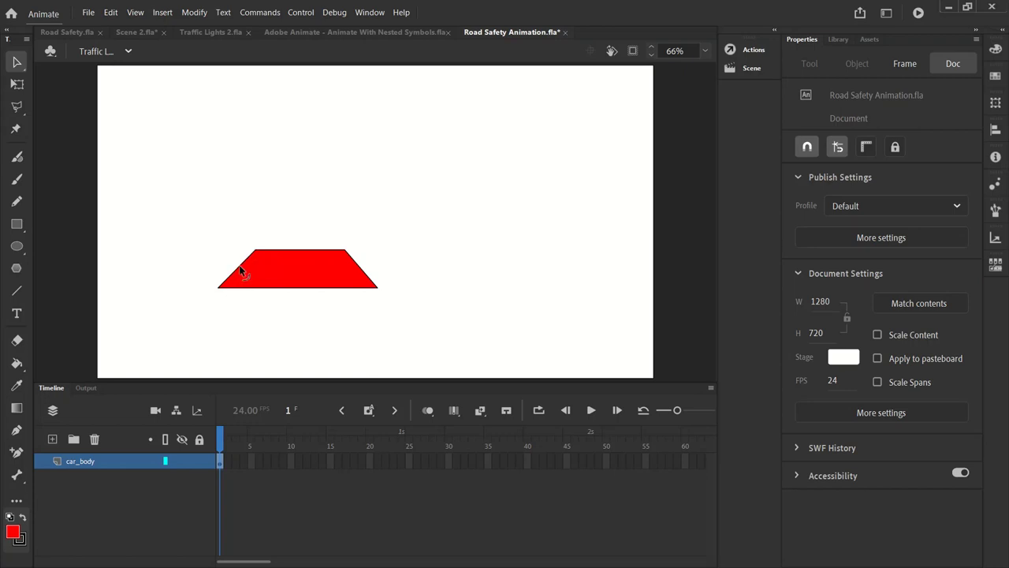
# - Bend the trapezoid's slanted sides outward into rounded car ends and its top edge up into a tall domed roof
pyautogui.moveTo(241, 271); pyautogui.dragTo(225, 249)
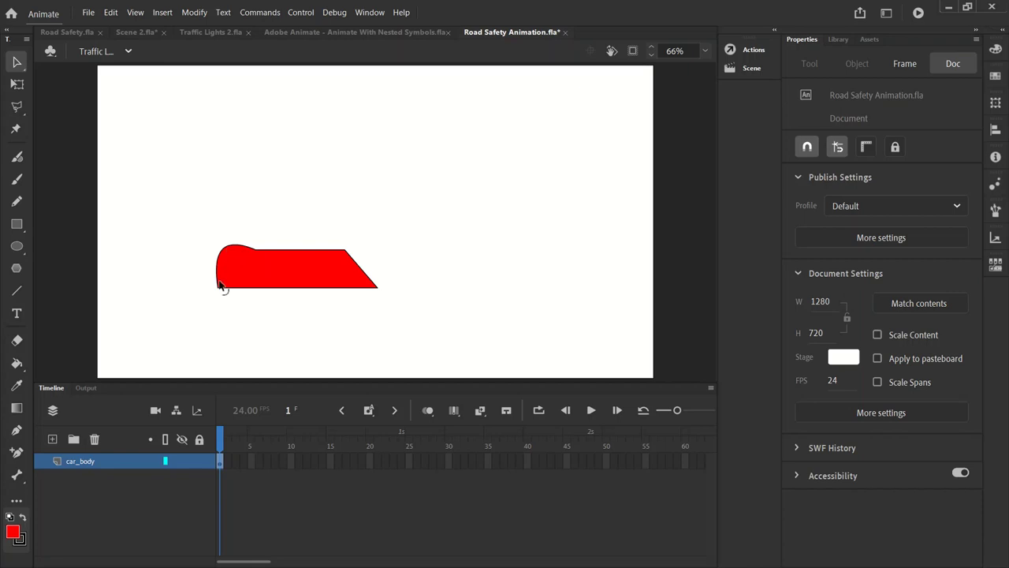
pyautogui.moveTo(363, 275); pyautogui.dragTo(385, 255)
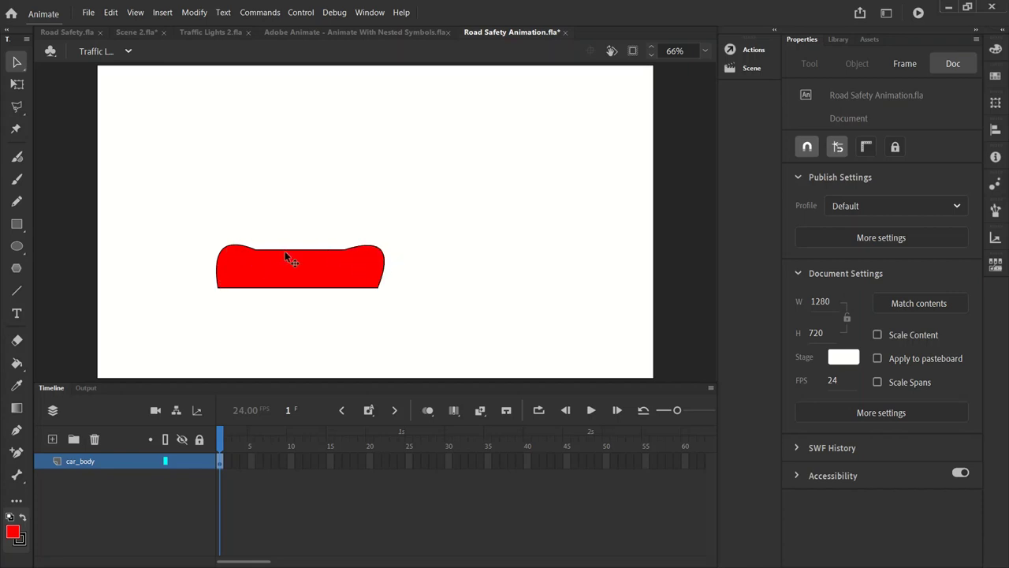
pyautogui.moveTo(290, 251); pyautogui.dragTo(268, 213)
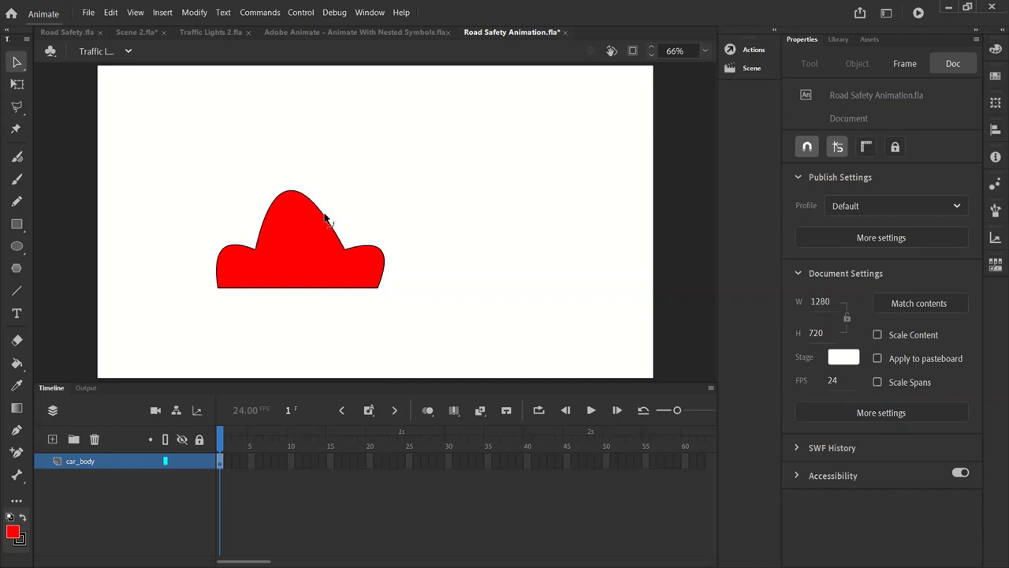
pyautogui.moveTo(330, 219); pyautogui.dragTo(313, 202)
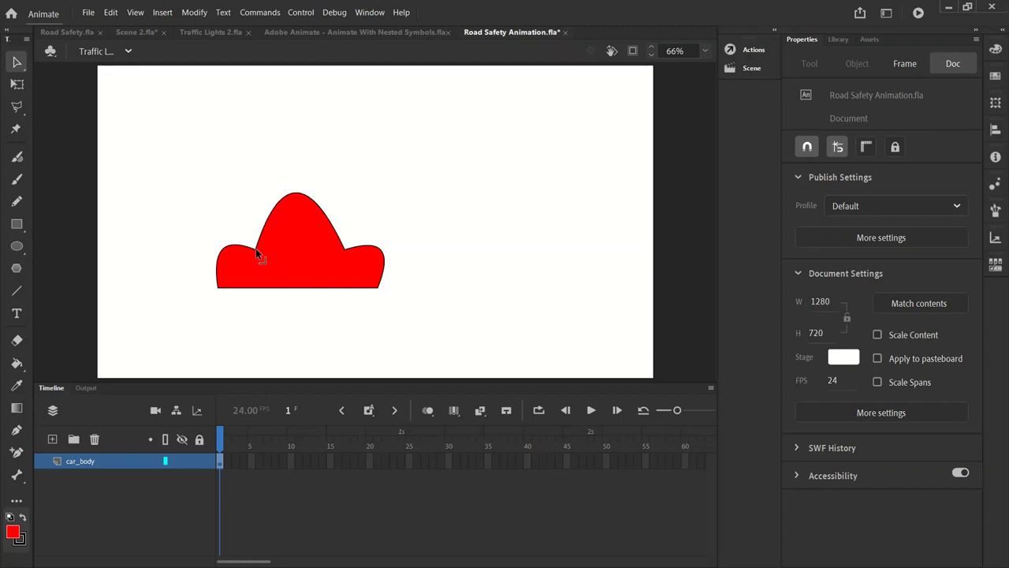
# - Fine-tune the two corners where the roof meets the car ends, lowering them and bringing them closer together to narrow the roof
pyautogui.moveTo(255, 252); pyautogui.dragTo(256, 259)
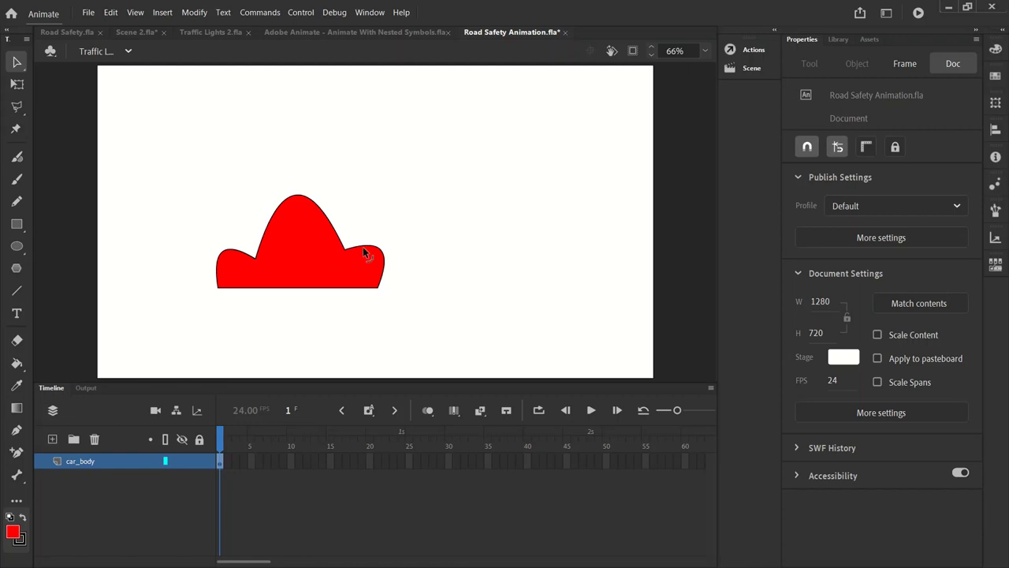
pyautogui.moveTo(350, 255); pyautogui.dragTo(347, 256)
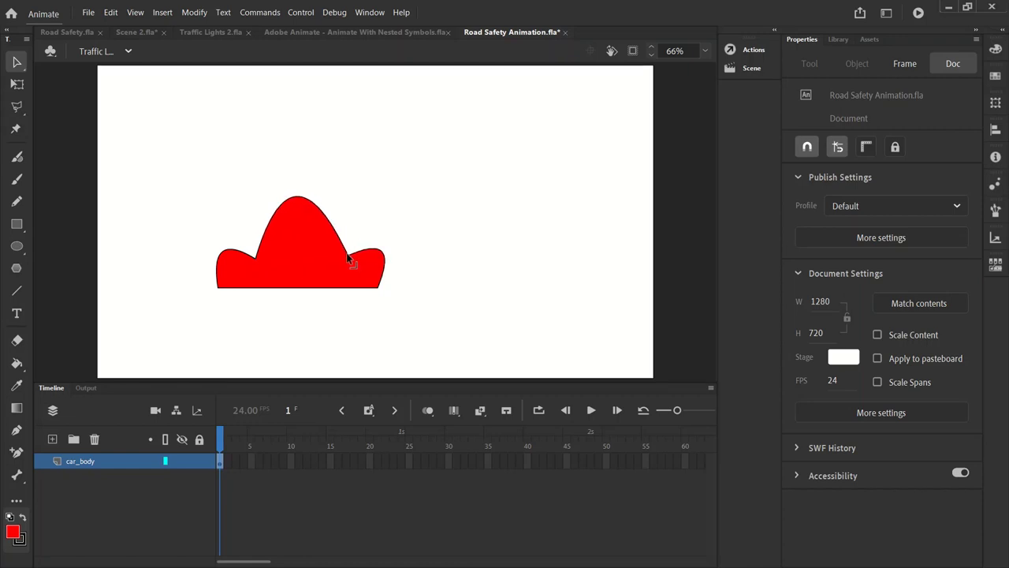
pyautogui.moveTo(254, 258); pyautogui.dragTo(216, 269)
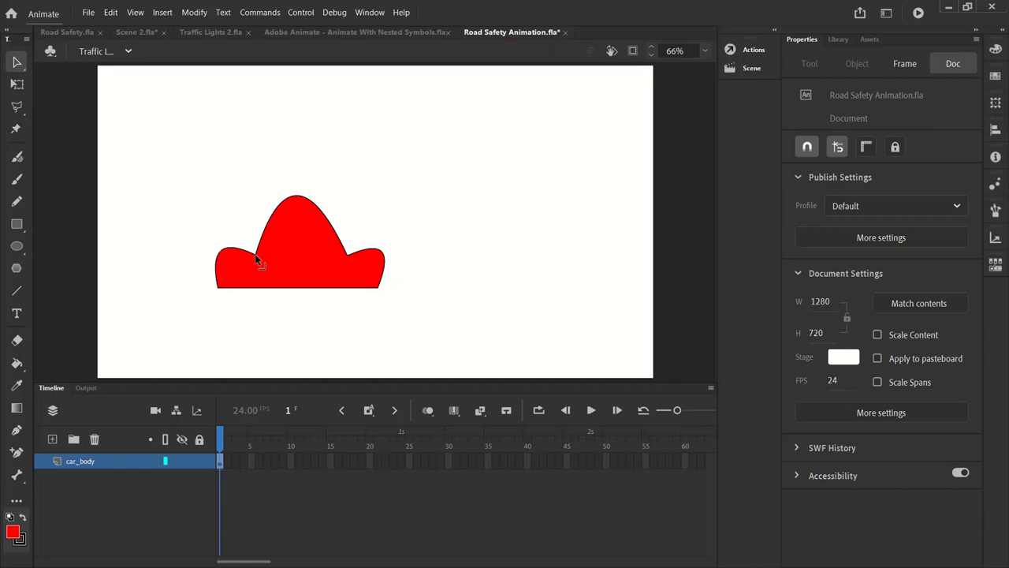
pyautogui.click(256, 255)
pyautogui.moveTo(347, 258); pyautogui.dragTo(332, 260)
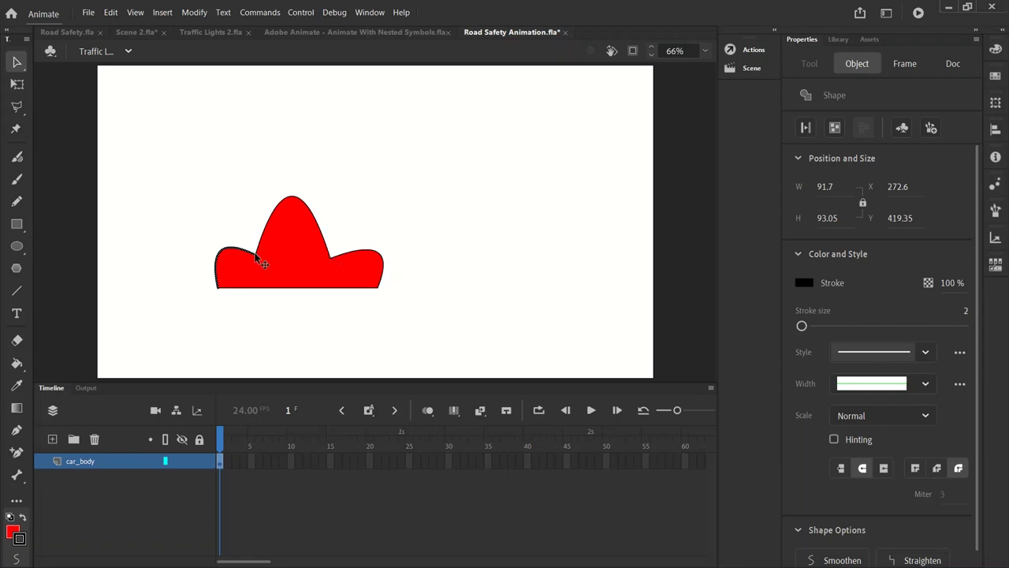
pyautogui.click(236, 218)
pyautogui.moveTo(257, 258); pyautogui.dragTo(256, 260)
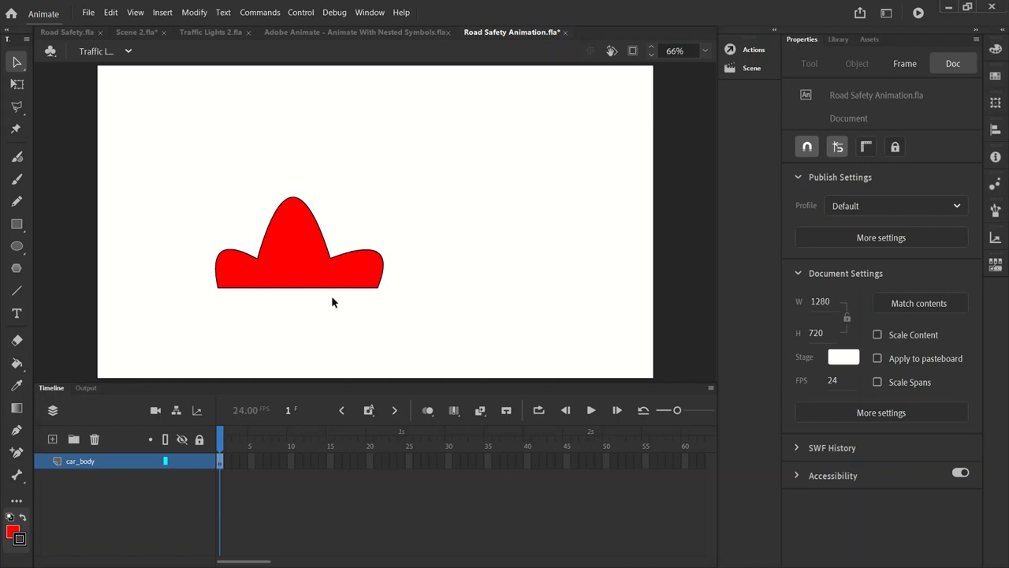
pyautogui.moveTo(329, 258)
pyautogui.mouseDown()
pyautogui.moveTo(319, 259)
pyautogui.moveTo(331, 256)
pyautogui.mouseUp()
pyautogui.click(16, 247)
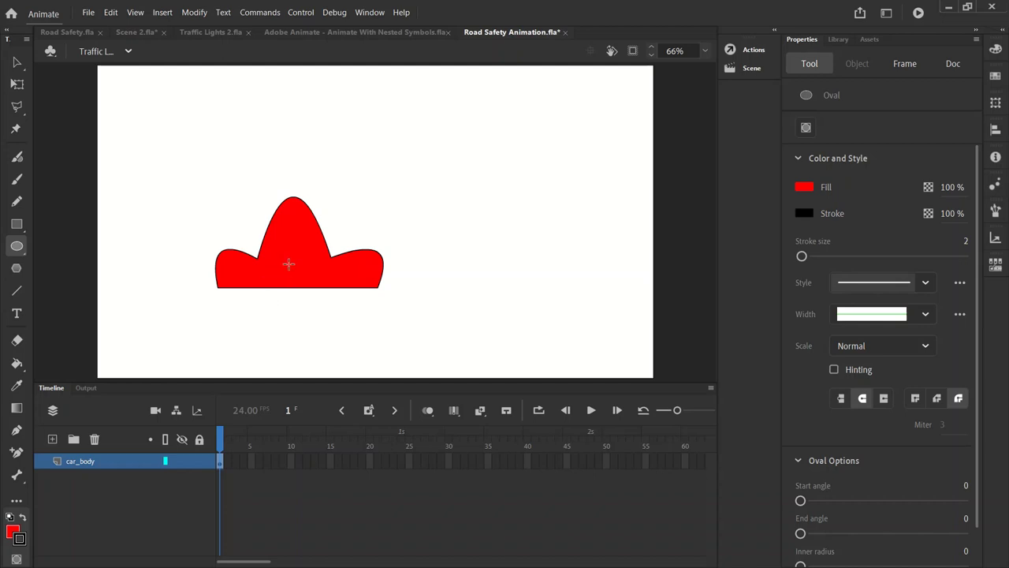
pyautogui.moveTo(276, 306); pyautogui.dragTo(244, 287)
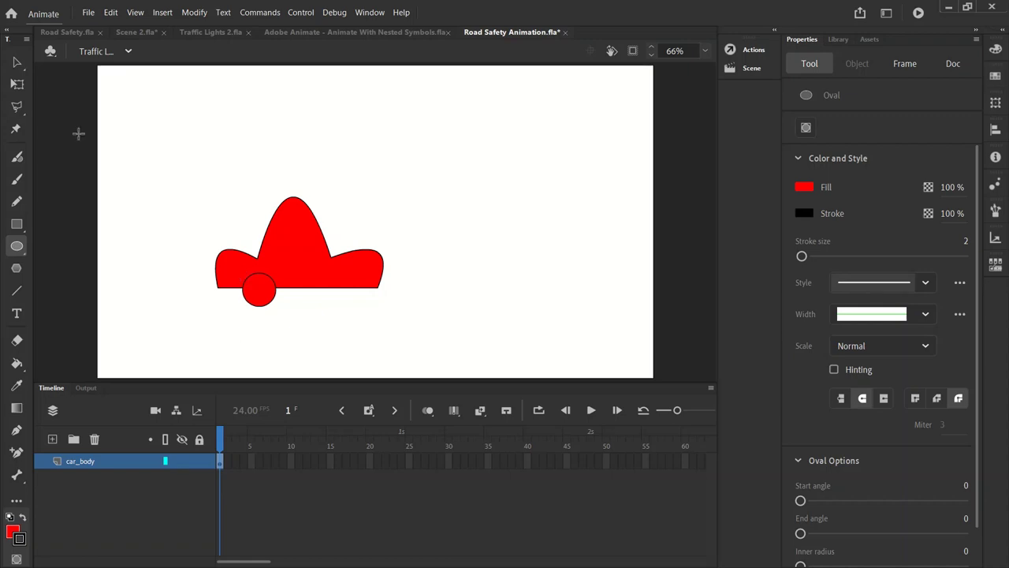
pyautogui.click(15, 62)
pyautogui.click(260, 294)
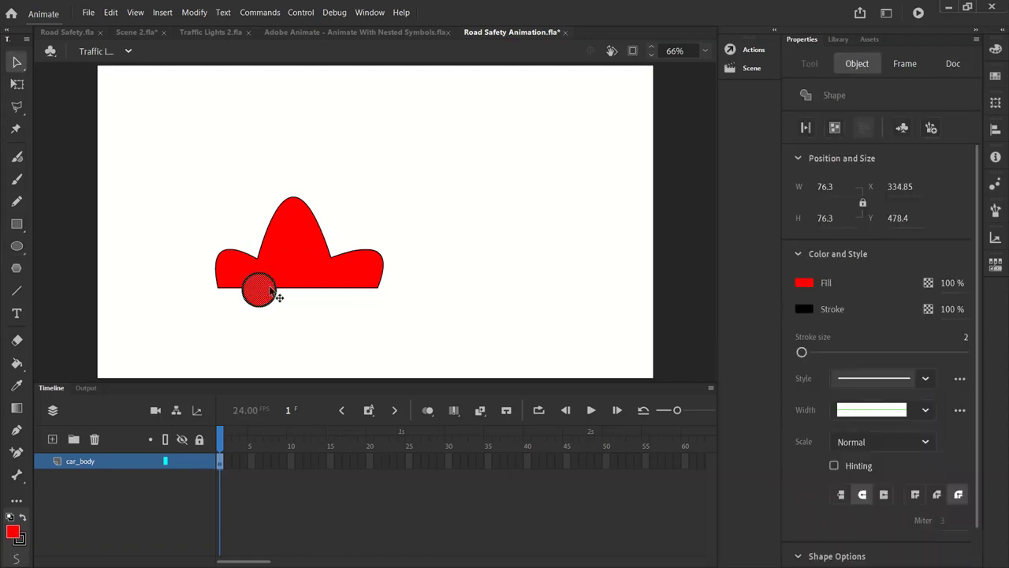
pyautogui.moveTo(276, 294); pyautogui.dragTo(313, 331)
pyautogui.hotkey('ctrl', 'z')
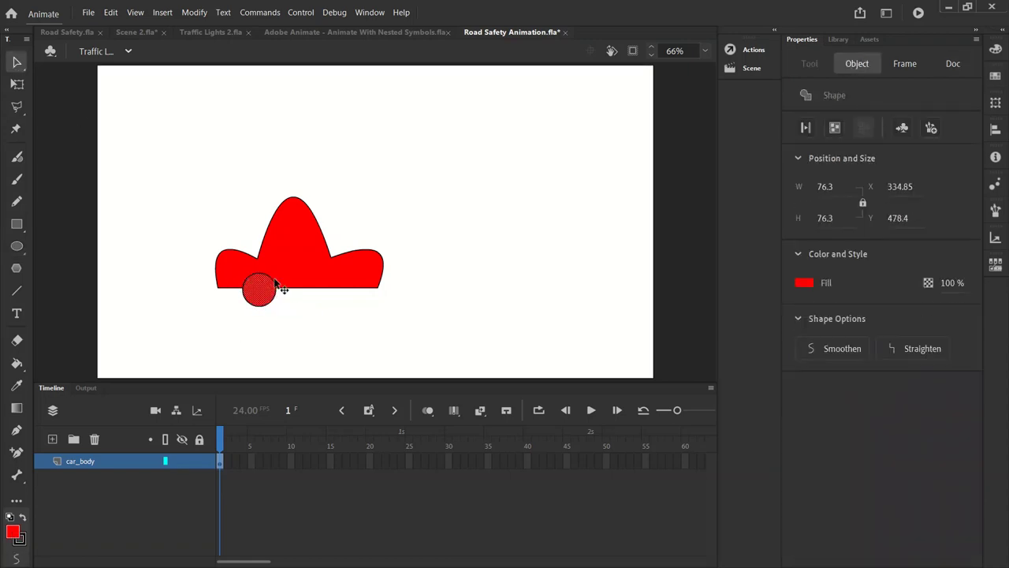
pyautogui.hotkey('ctrl', 'z')
pyautogui.hotkey('ctrl', 'z')
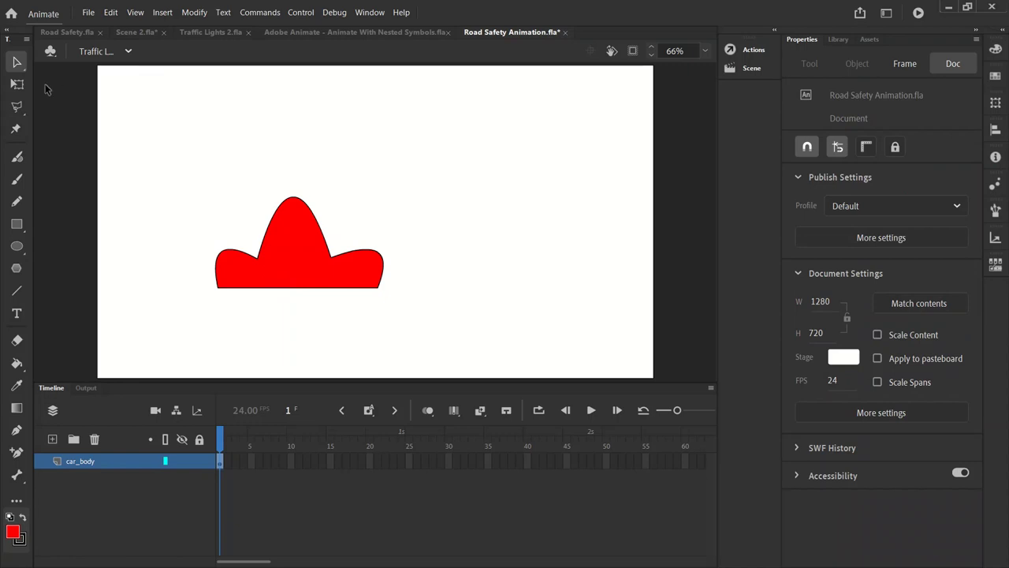
# - Draw a red circle about 76 px wide below the car body and move it closer beneath the body's left part
pyautogui.click(17, 245)
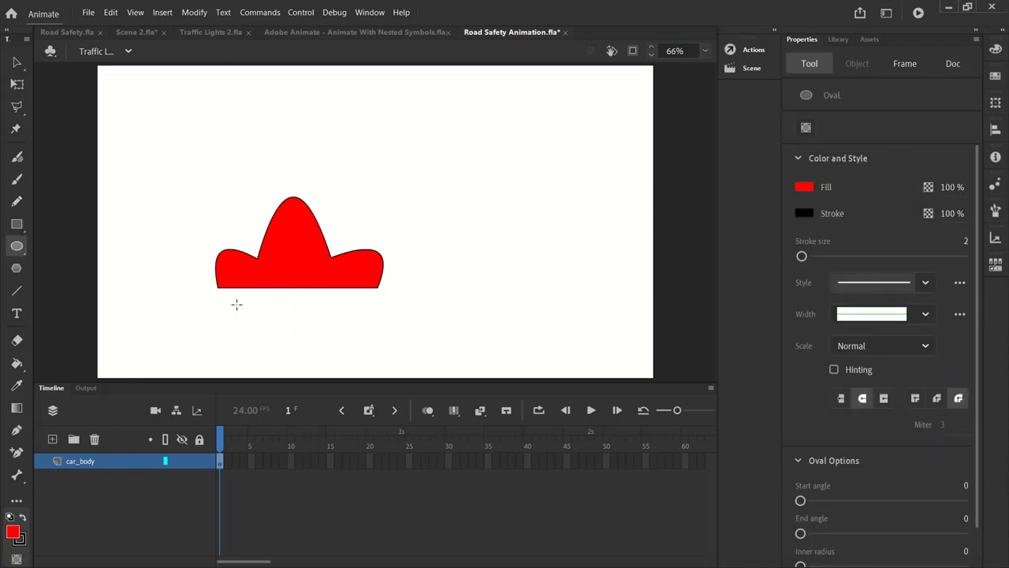
pyautogui.moveTo(239, 303)
pyautogui.mouseDown()
pyautogui.moveTo(284, 327)
pyautogui.moveTo(271, 317)
pyautogui.mouseUp()
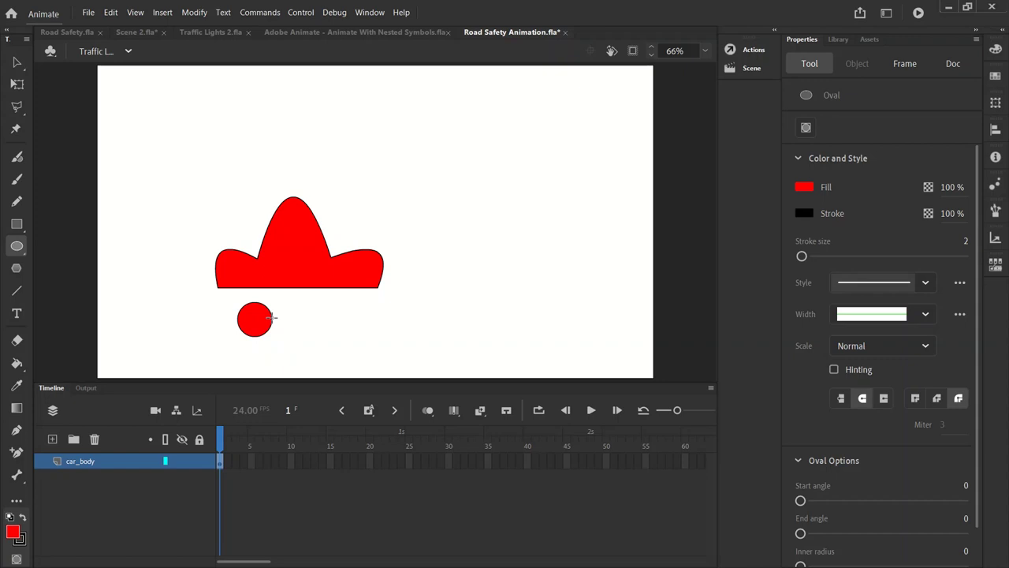
pyautogui.moveTo(270, 317); pyautogui.dragTo(269, 317)
pyautogui.click(17, 62)
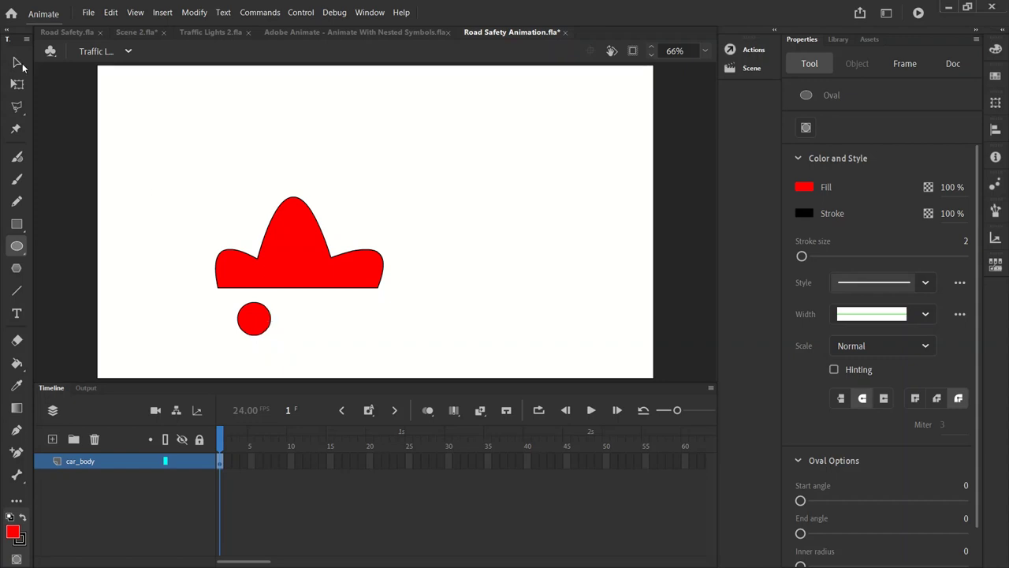
pyautogui.click(257, 321)
pyautogui.moveTo(257, 321)
pyautogui.mouseDown()
pyautogui.moveTo(256, 295)
pyautogui.moveTo(268, 290)
pyautogui.moveTo(265, 316)
pyautogui.mouseUp()
pyautogui.click(299, 331)
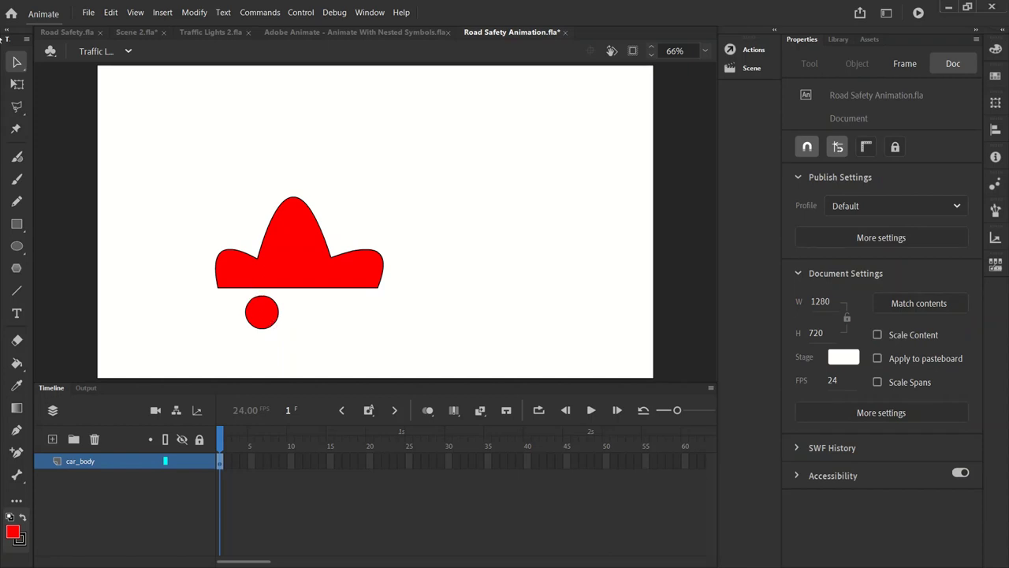
# - Duplicate the circle with its outline to the right at the same height, at about X 485
pyautogui.moveTo(252, 310)
pyautogui.mouseDown()
pyautogui.moveTo(226, 293)
pyautogui.moveTo(265, 313)
pyautogui.mouseUp()
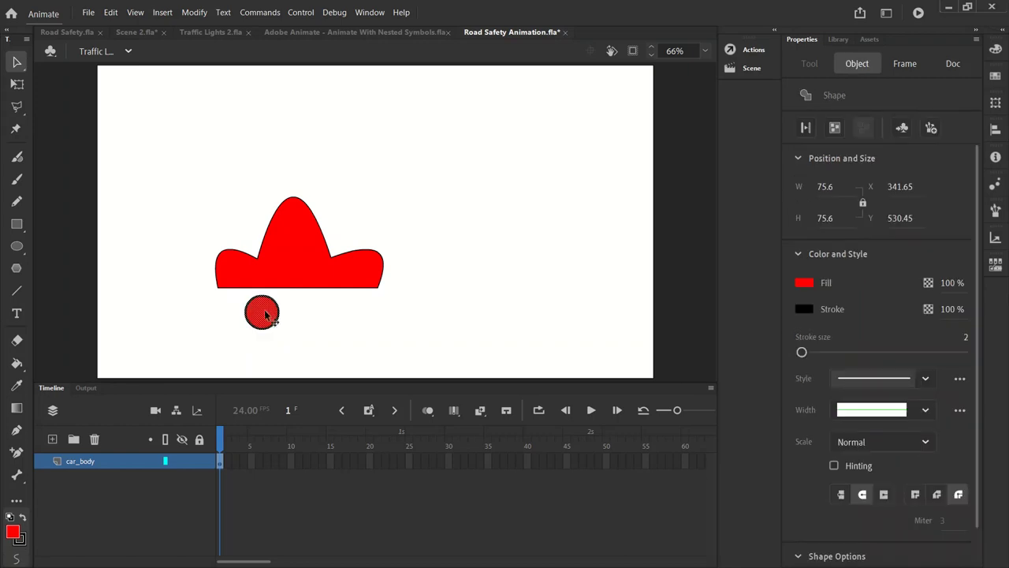
pyautogui.click(288, 315)
pyautogui.click(275, 316)
pyautogui.moveTo(267, 313); pyautogui.dragTo(320, 317)
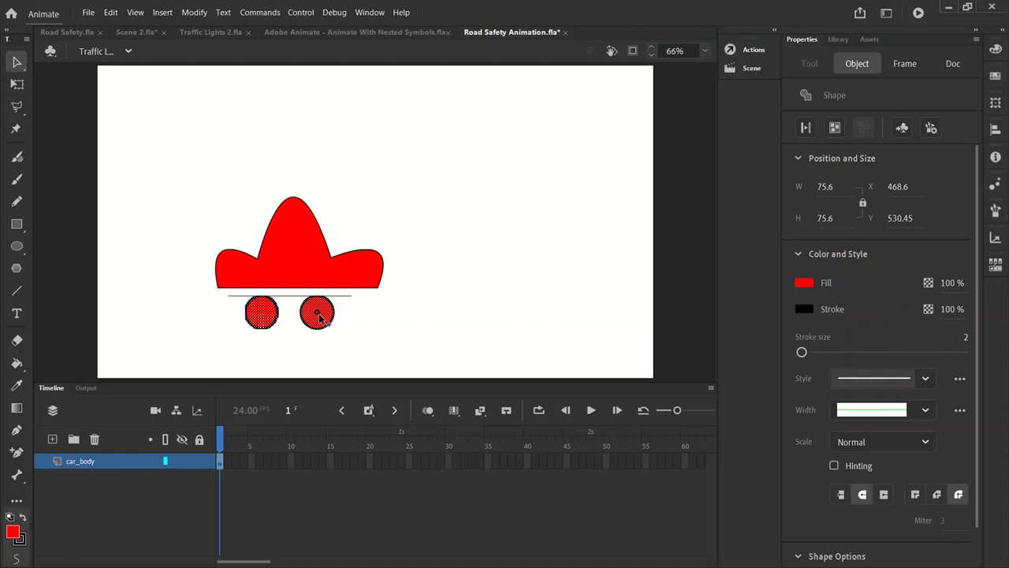
pyautogui.moveTo(319, 317); pyautogui.dragTo(327, 317)
pyautogui.click(358, 344)
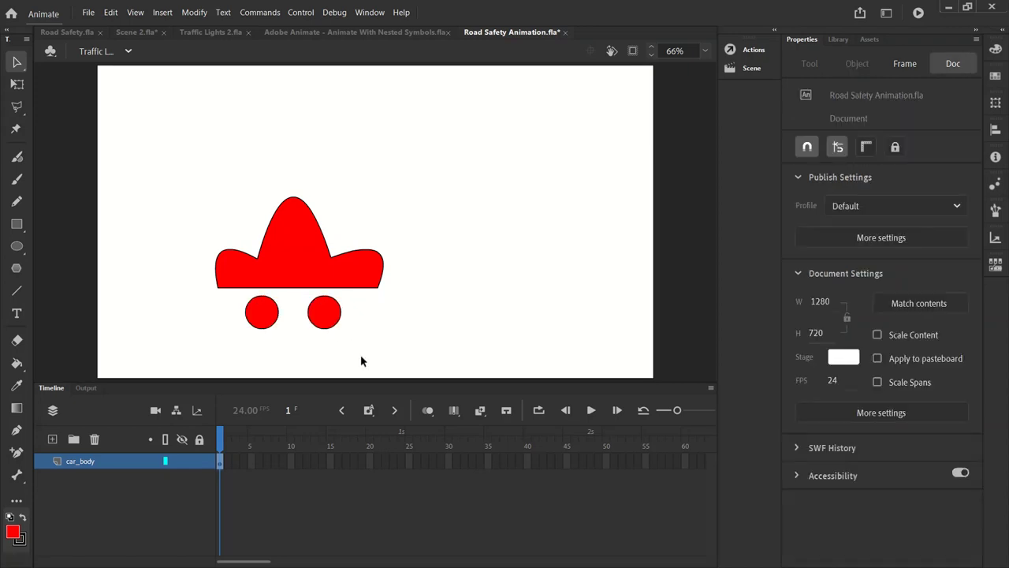
pyautogui.doubleClick(267, 317)
pyautogui.keyDown('shift'); pyautogui.click(319, 317); pyautogui.keyUp('shift')
pyautogui.click(285, 319)
pyautogui.doubleClick(260, 314)
pyautogui.keyDown('shift'); pyautogui.doubleClick(324, 316); pyautogui.keyUp('shift')
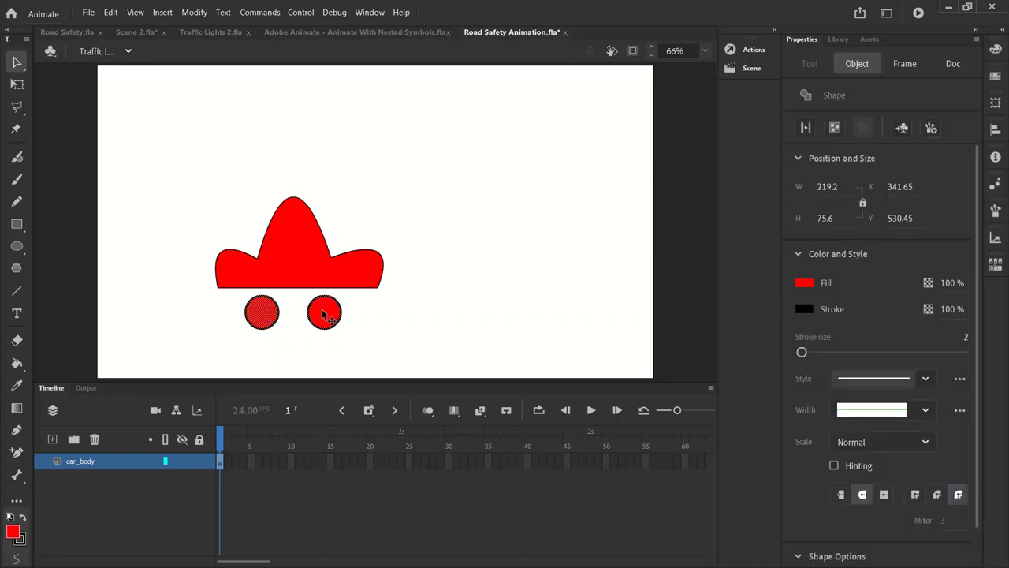
pyautogui.moveTo(323, 315); pyautogui.dragTo(323, 296)
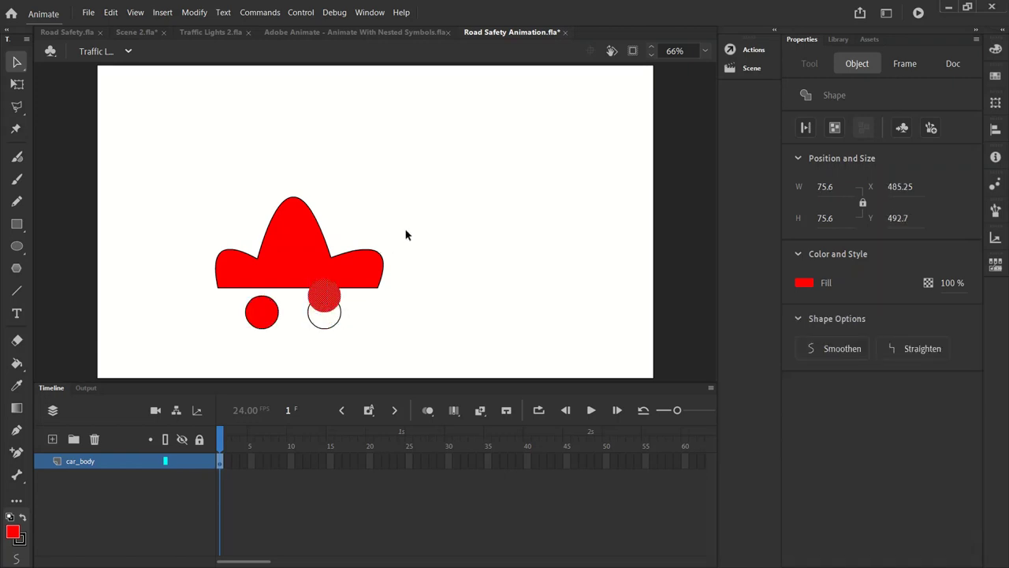
pyautogui.hotkey('ctrl', 'z')
pyautogui.doubleClick(322, 309)
pyautogui.keyDown('shift'); pyautogui.click(254, 312); pyautogui.keyUp('shift')
pyautogui.moveTo(333, 320); pyautogui.dragTo(331, 313)
pyautogui.hotkey('ctrl', 'z')
pyautogui.click(355, 316)
# - Select both circles with their outlines and move them up together onto the car body's lower edge
pyautogui.click(325, 311)
pyautogui.keyDown('shift'); pyautogui.click(261, 316); pyautogui.keyUp('shift')
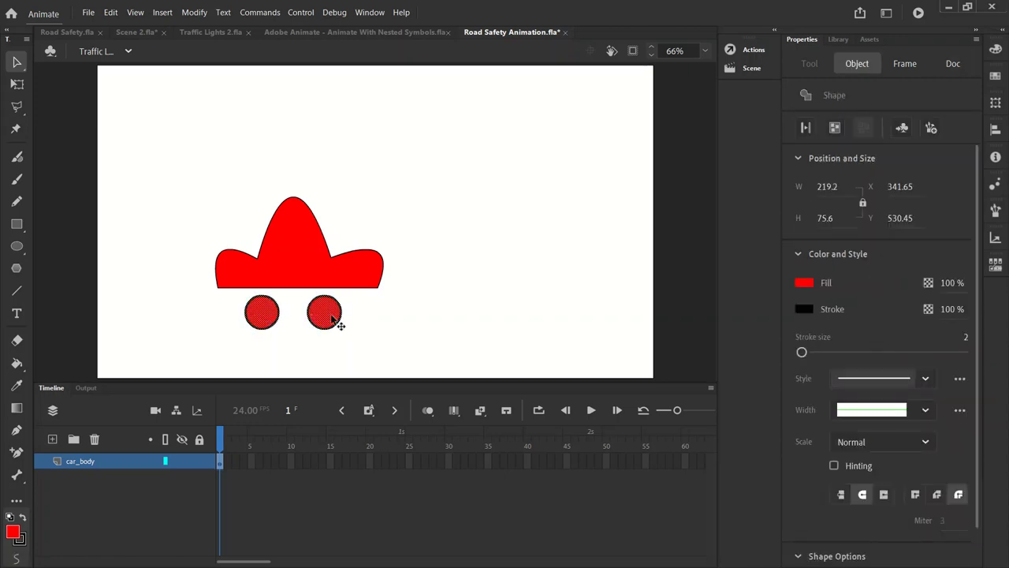
pyautogui.moveTo(331, 310); pyautogui.dragTo(333, 295)
# - Nudge both circles vertically until their centres sit about on the car body's bottom edge
pyautogui.press('Up')
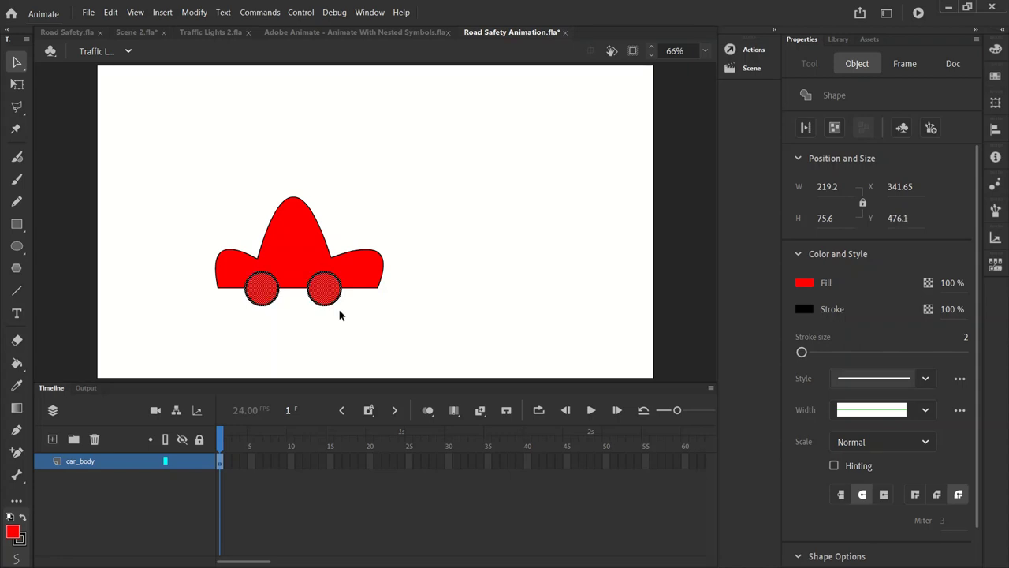
pyautogui.press('Up')
pyautogui.press('Up')
pyautogui.press('Up')
pyautogui.press('Up')
pyautogui.press('Up')
pyautogui.press('Up')
pyautogui.press('Up')
pyautogui.press('Up')
pyautogui.press('Up')
pyautogui.press('Up')
pyautogui.press('Up')
pyautogui.press('Up')
pyautogui.press('Up')
pyautogui.press('Up')
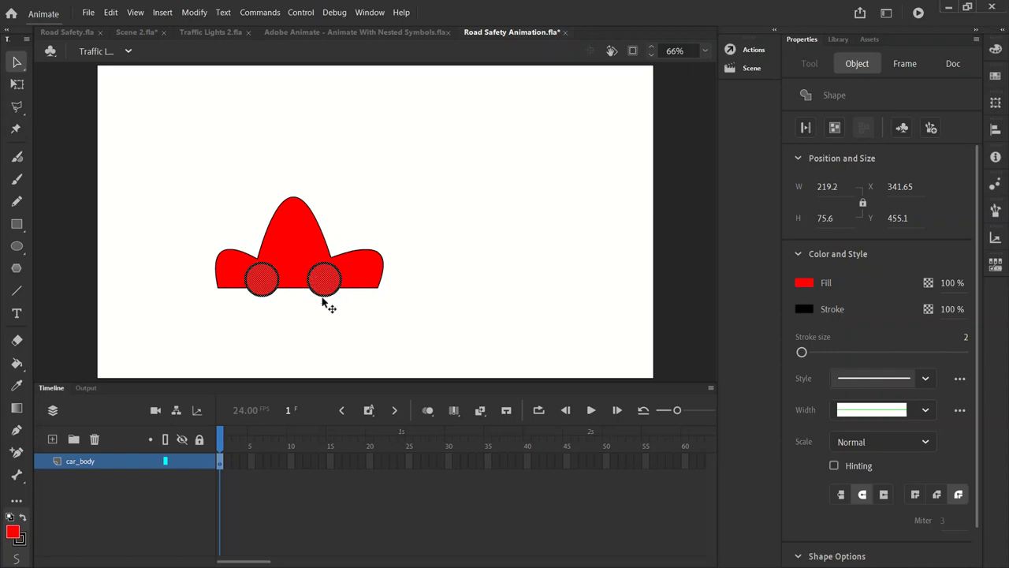
pyautogui.press('Down')
pyautogui.press('Down')
pyautogui.press('Down')
pyautogui.press('Down')
pyautogui.press('Down')
pyautogui.press('Down')
pyautogui.press('Down')
pyautogui.press('Down')
pyautogui.press('Down')
pyautogui.press('Down')
pyautogui.press('Down')
pyautogui.press('Down')
pyautogui.press('Down')
pyautogui.press('Down')
pyautogui.press('Down')
pyautogui.press('Down')
pyautogui.press('Down')
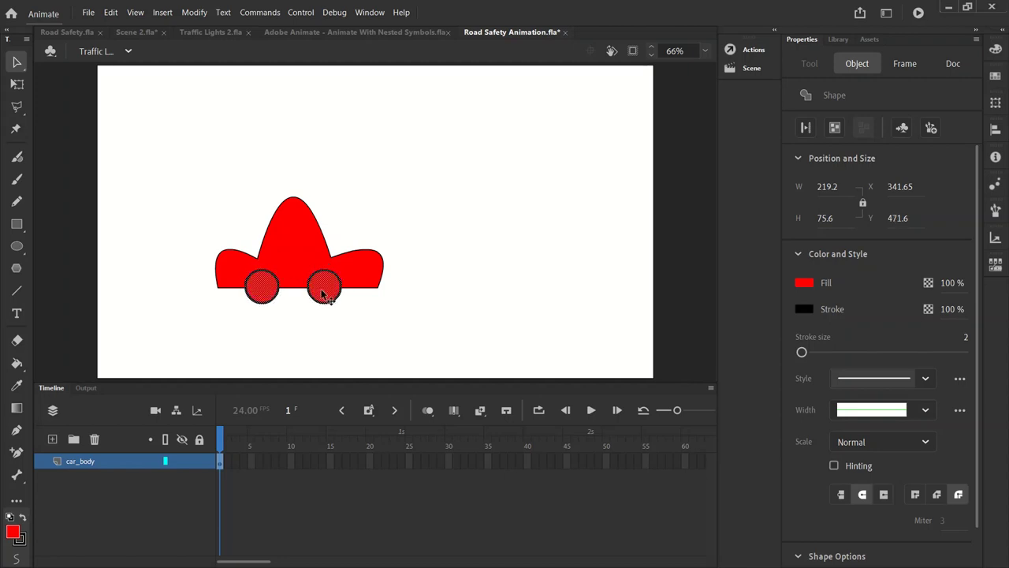
pyautogui.press('Down')
# - Nudge both circles slightly right to X 347.65 and Y 471.6, and deselect them
pyautogui.press('Right')
pyautogui.press('Right')
pyautogui.press('Right')
pyautogui.press('Right')
pyautogui.press('Right')
pyautogui.press('Right')
pyautogui.press('Right')
pyautogui.press('Right')
pyautogui.press('Right')
pyautogui.press('Right')
pyautogui.press('Left')
pyautogui.press('Left')
pyautogui.press('Left')
pyautogui.press('Left')
pyautogui.press('Up')
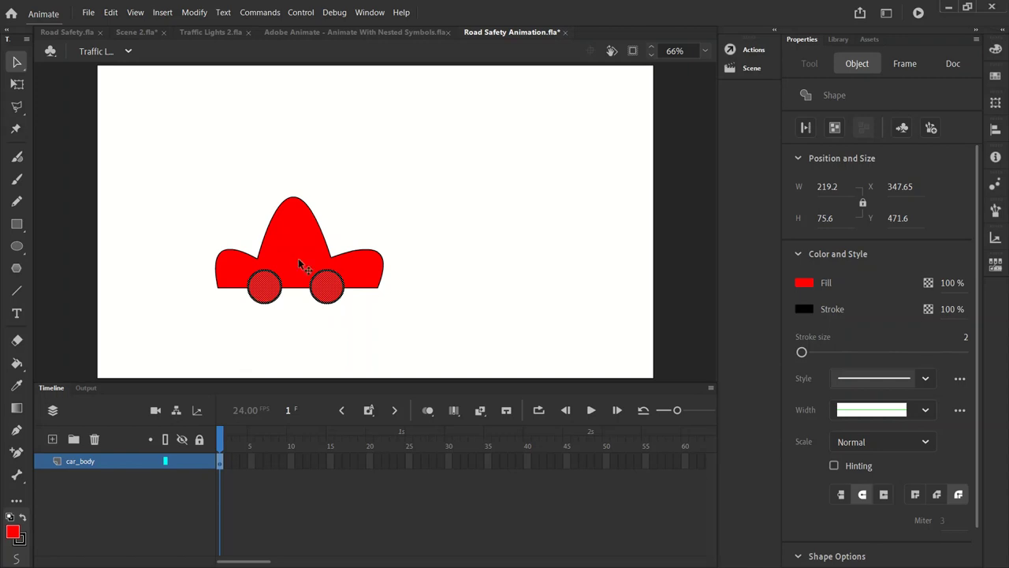
pyautogui.click(425, 272)
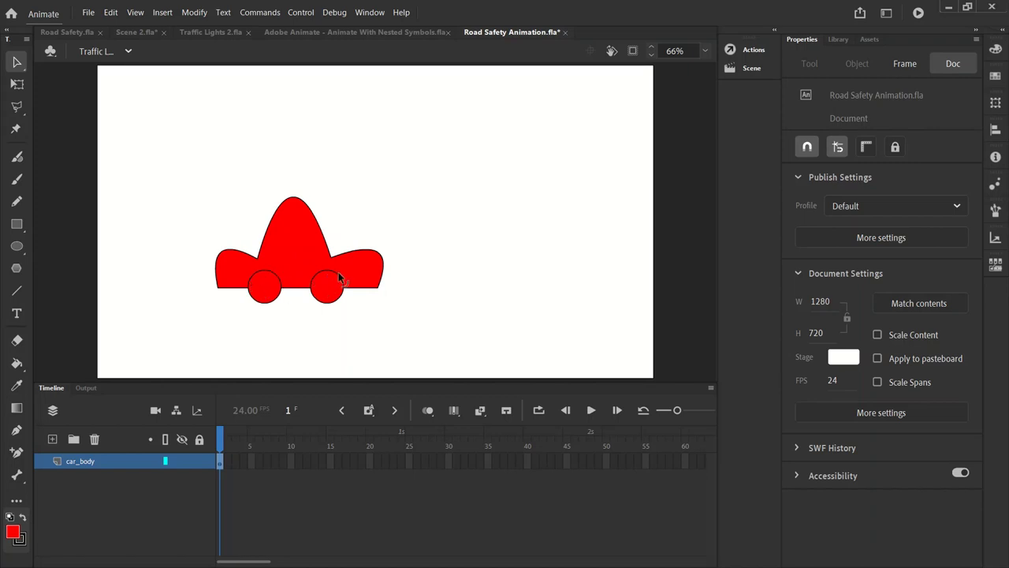
# - Select both circles with their outlines and move them straight down off the car body to Y 545.7, cutting out the wheel arches
pyautogui.click(266, 289)
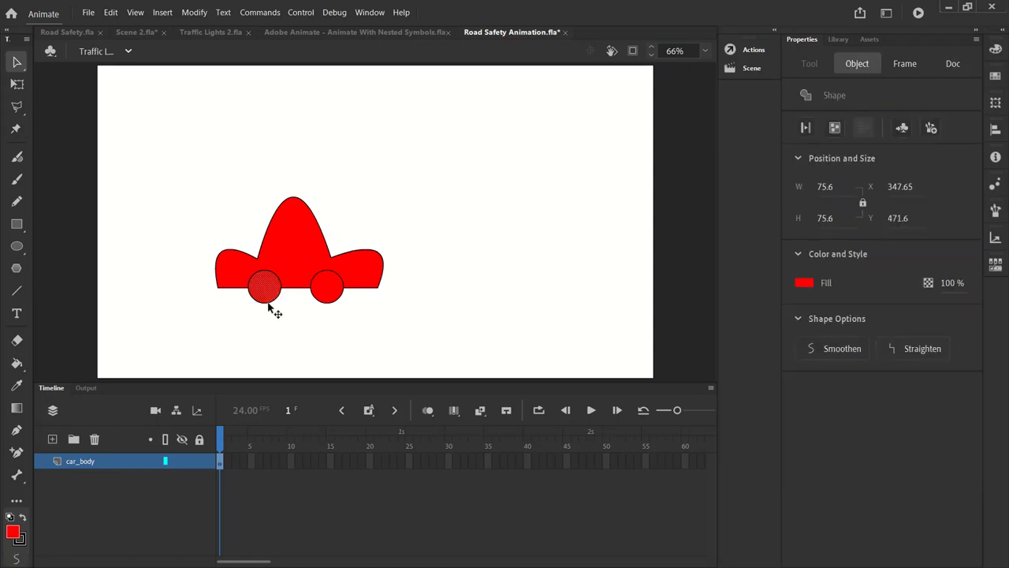
pyautogui.doubleClick(268, 304)
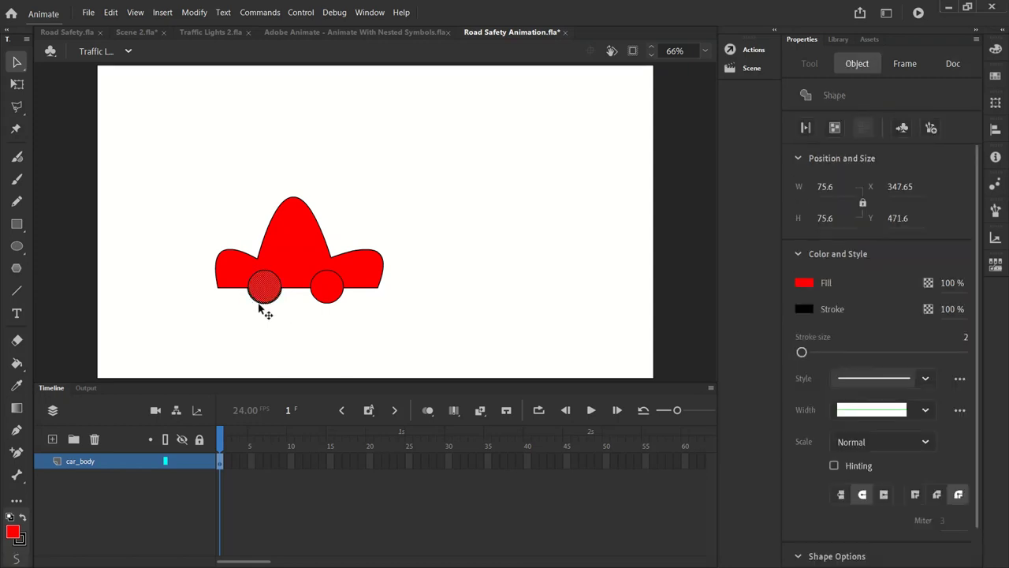
pyautogui.keyDown('shift'); pyautogui.doubleClick(325, 288); pyautogui.keyUp('shift')
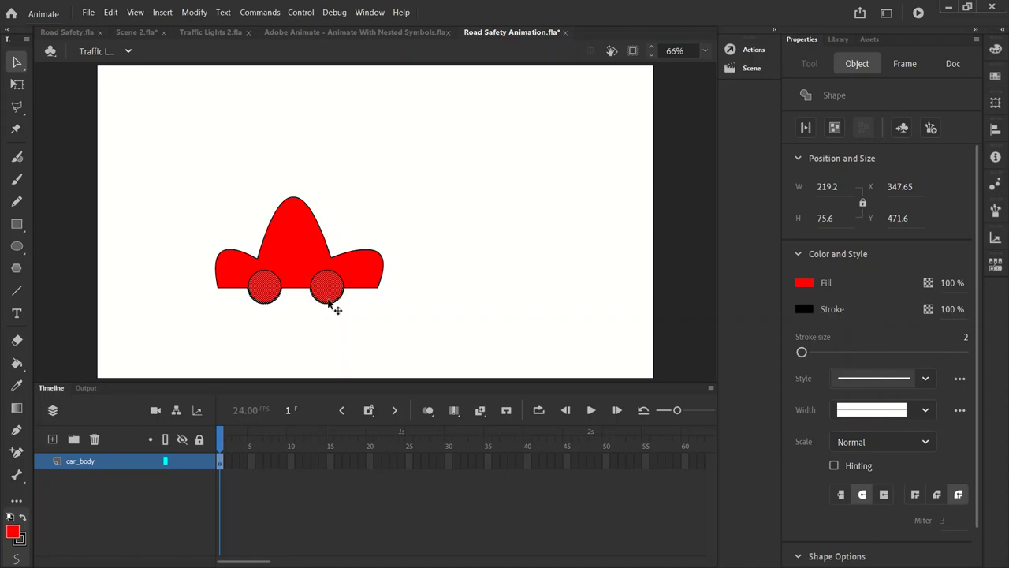
pyautogui.moveTo(331, 289); pyautogui.dragTo(331, 321)
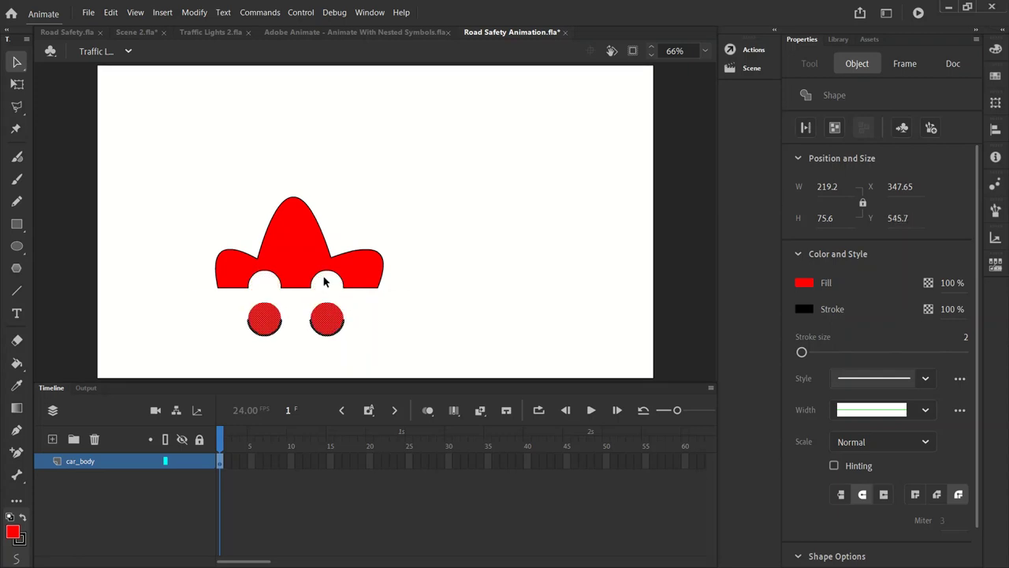
pyautogui.click(363, 312)
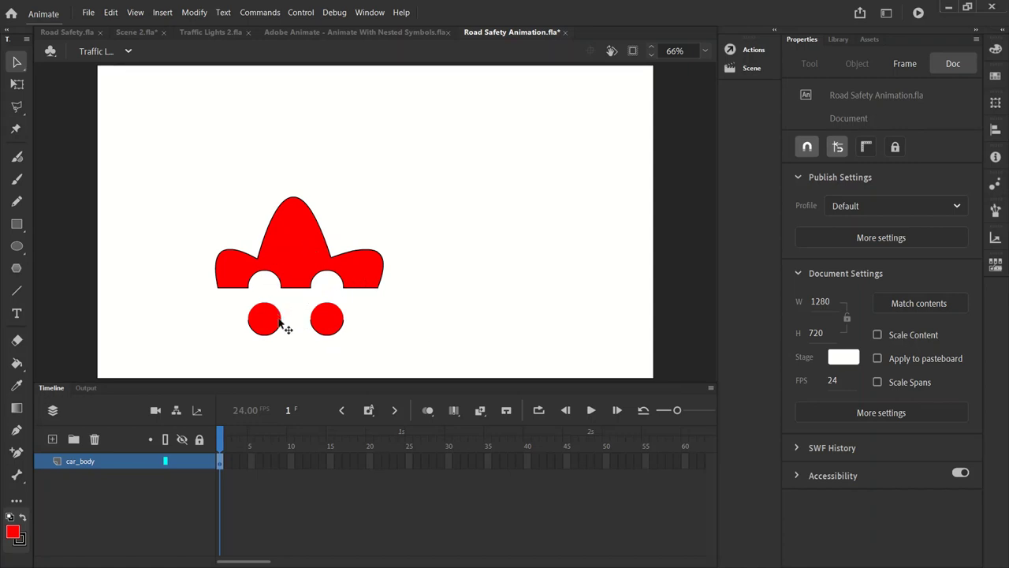
# - Delete the right circle with its leftover outline, and delete the left circle's leftover outline
pyautogui.click(332, 319)
pyautogui.press('Delete')
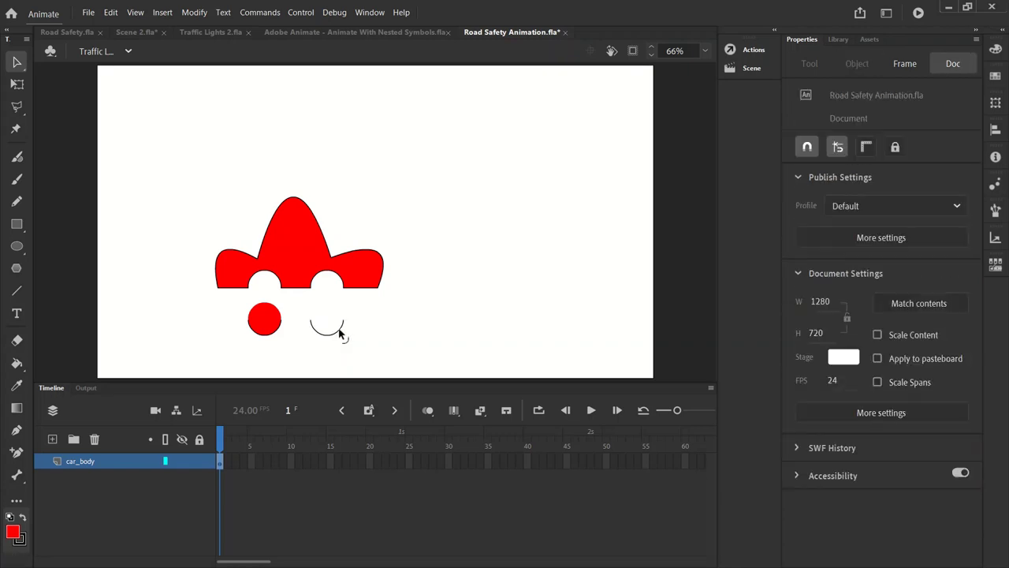
pyautogui.click(341, 331)
pyautogui.press('Delete')
pyautogui.click(279, 333)
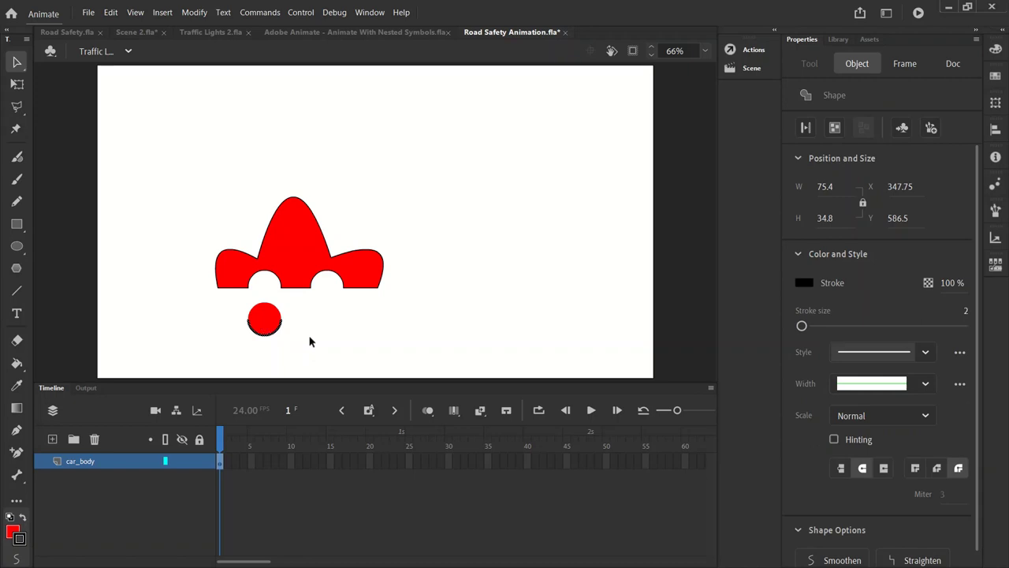
pyautogui.press('Delete')
# - Move the car body with its outline up and left on the stage, and place the remaining circle at about X 538, Y 493
pyautogui.click(279, 333)
pyautogui.moveTo(279, 333); pyautogui.dragTo(391, 350)
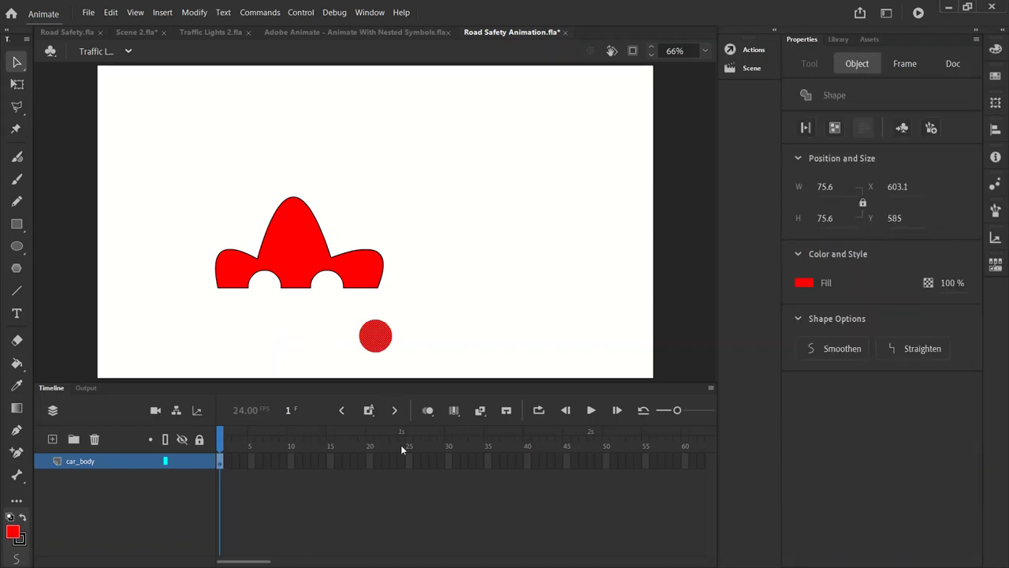
pyautogui.doubleClick(294, 245)
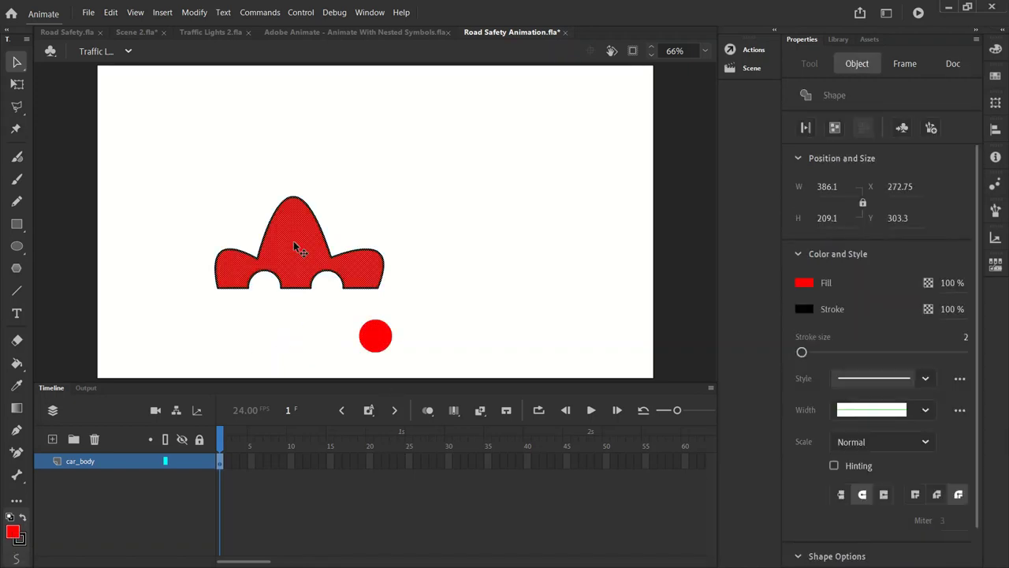
pyautogui.moveTo(273, 247); pyautogui.dragTo(184, 212)
pyautogui.click(337, 251)
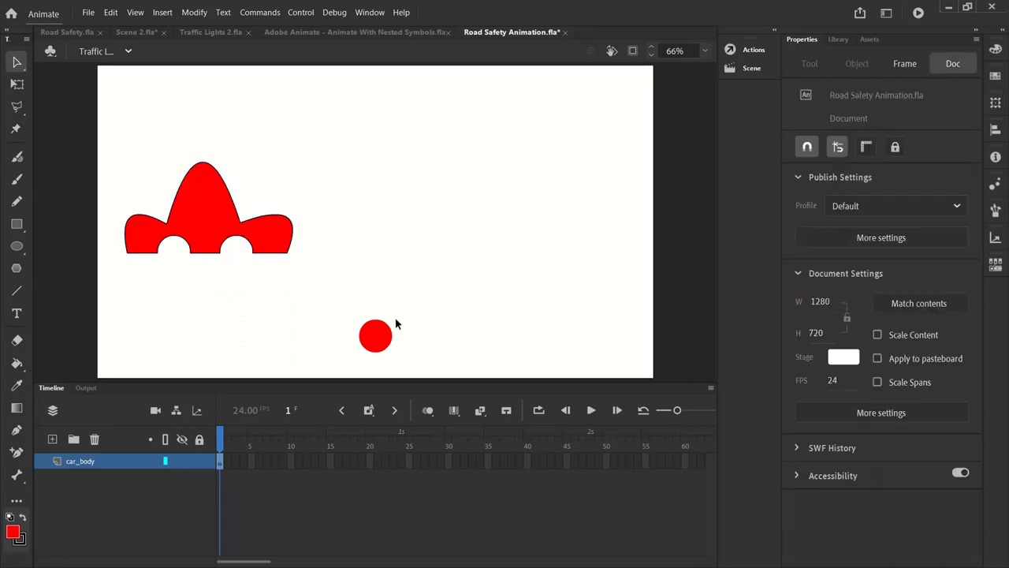
pyautogui.click(375, 335)
pyautogui.moveTo(379, 332); pyautogui.dragTo(357, 299)
pyautogui.click(412, 292)
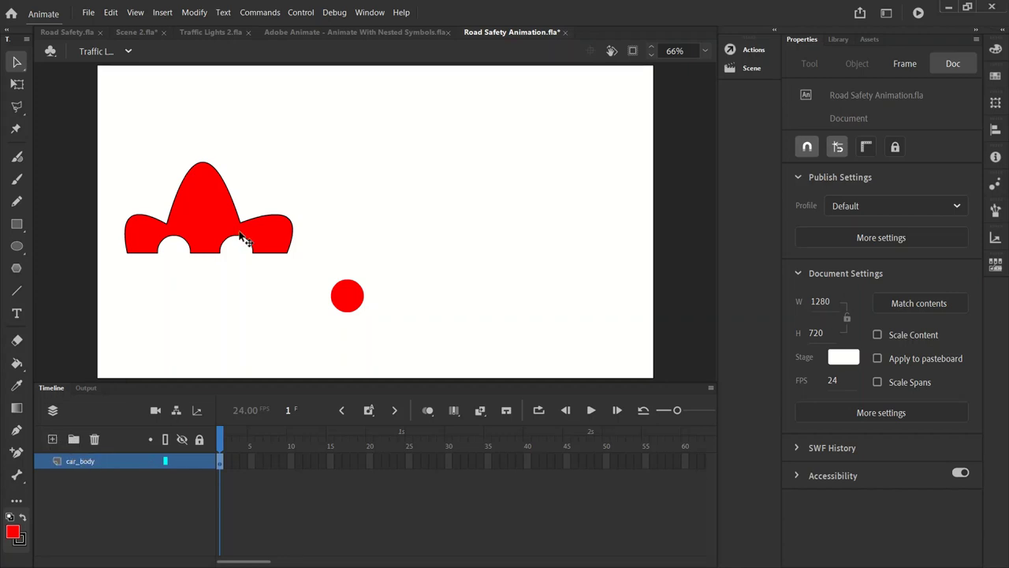
# - Add a new layer above car_body and name it car_wheel_l
pyautogui.click(52, 439)
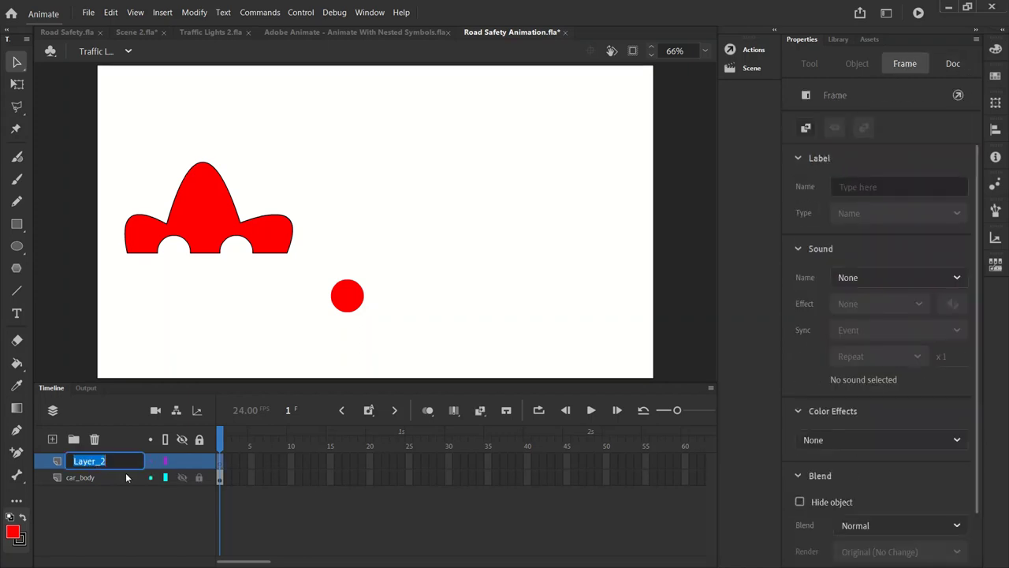
pyautogui.write('_wheel_l')
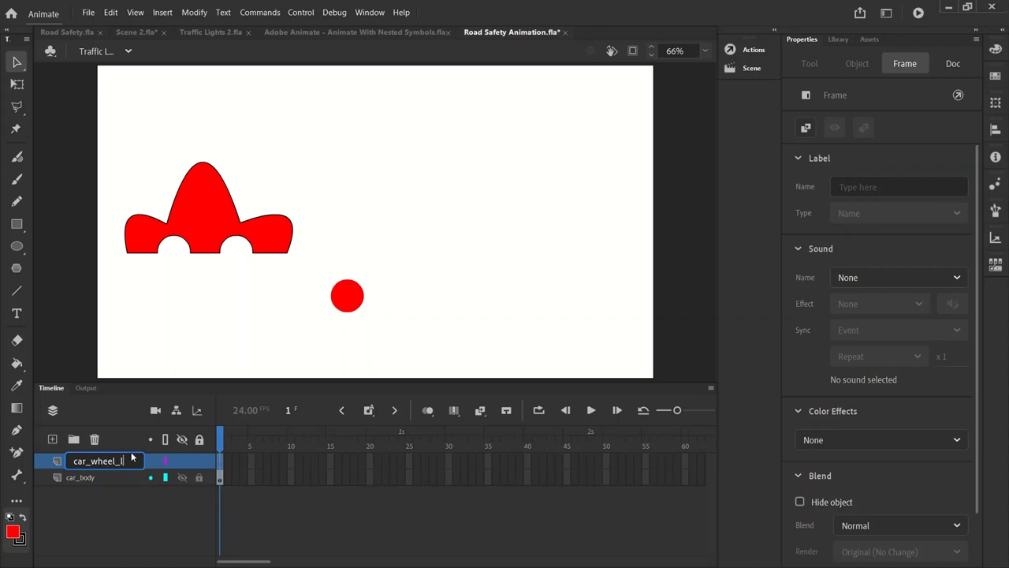
pyautogui.click(25, 62)
pyautogui.click(240, 297)
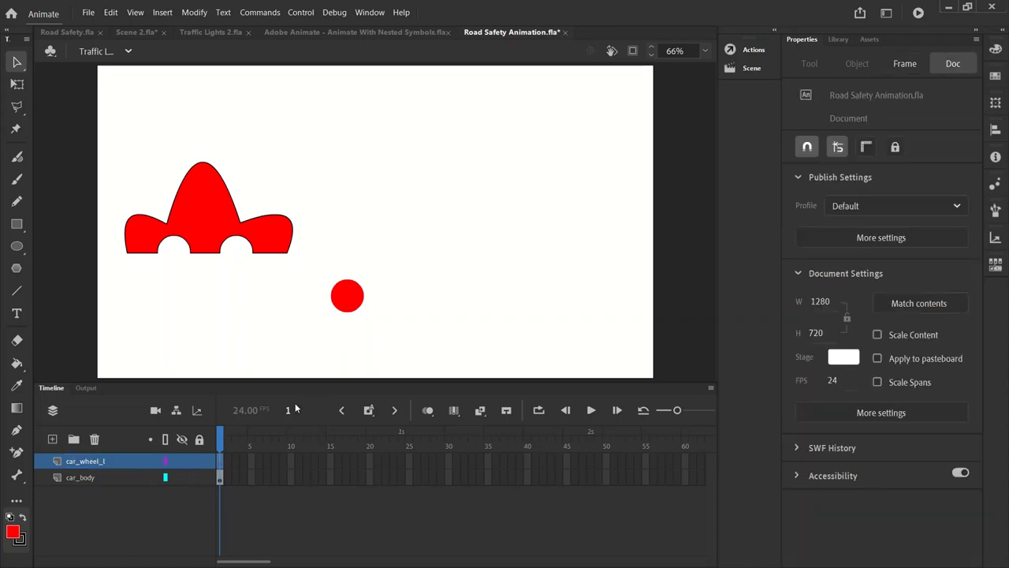
# - Select only the red circle on the car_body layer and cut it
pyautogui.click(220, 479)
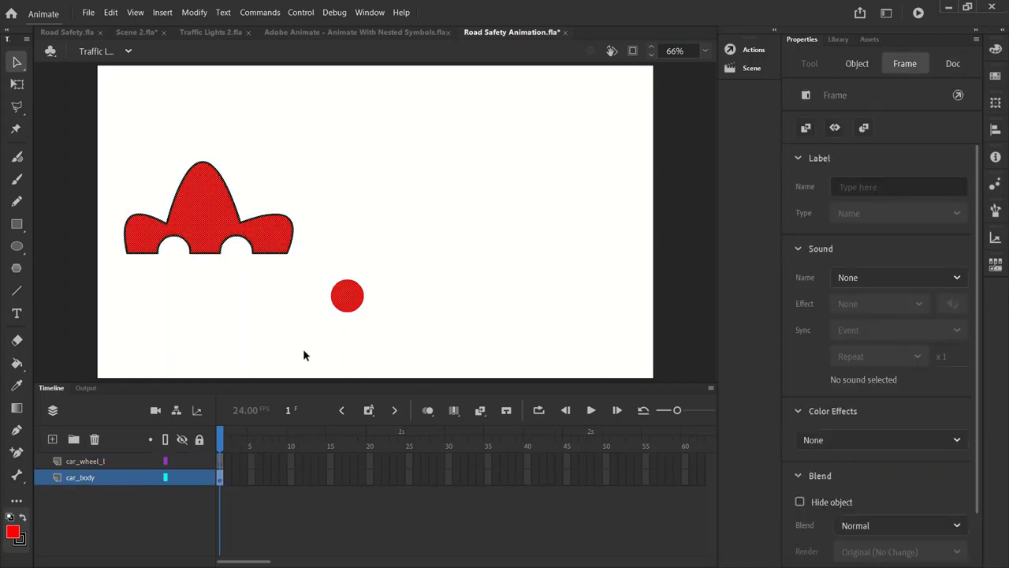
pyautogui.click(399, 330)
pyautogui.click(354, 300)
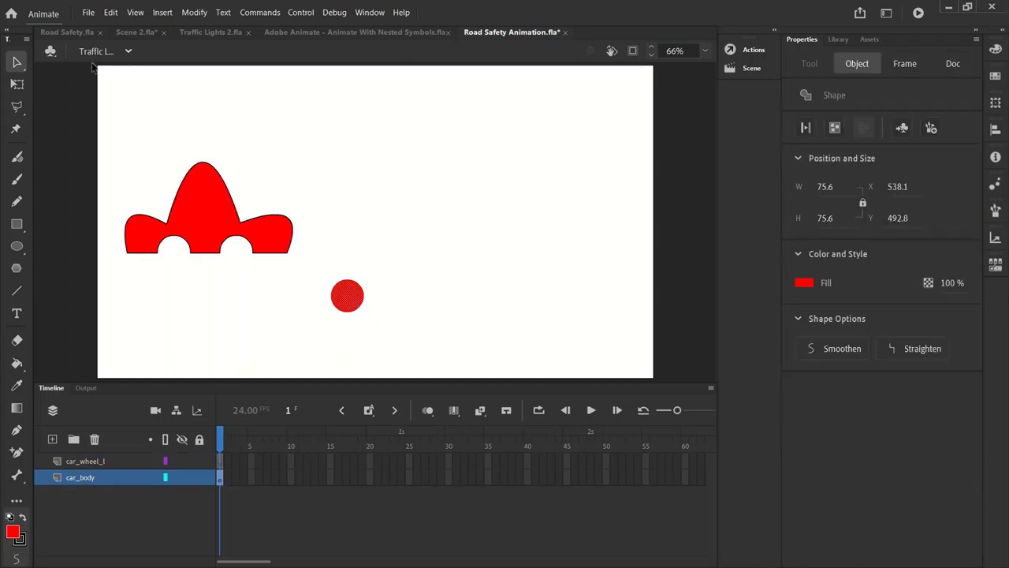
pyautogui.click(111, 13)
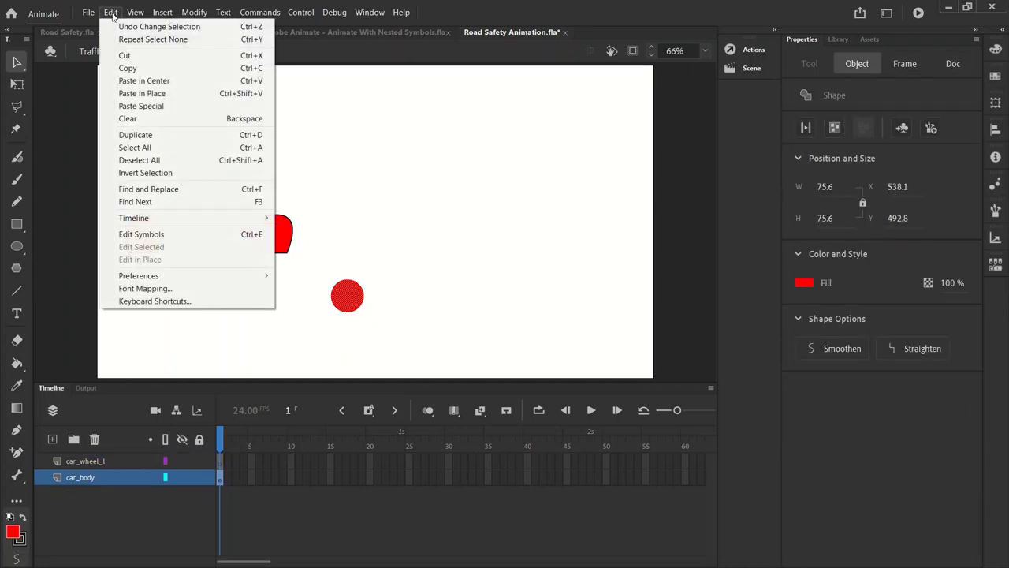
pyautogui.click(126, 55)
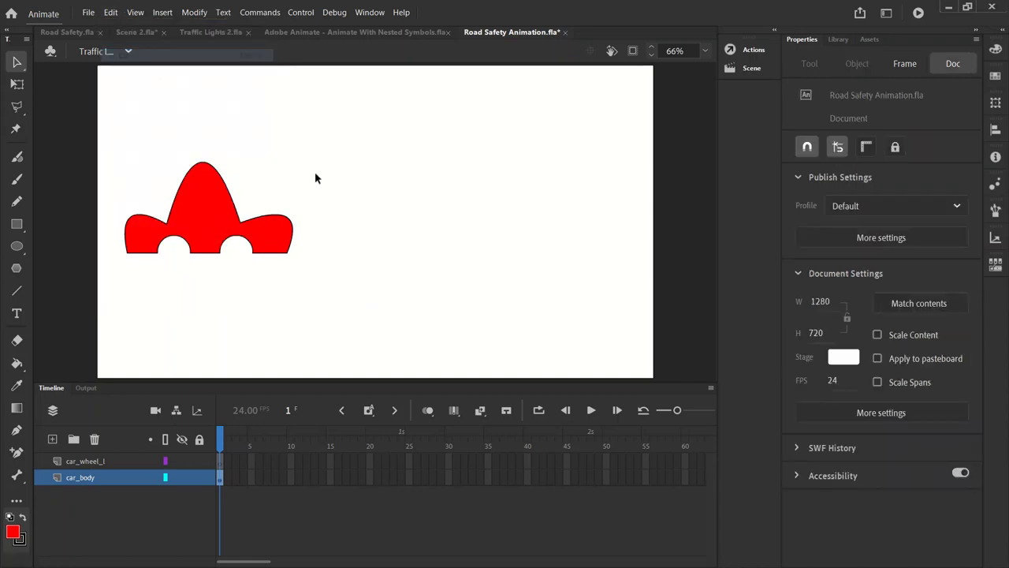
# - Lock the car_body layer and paste the circle into the centre of the stage on the car_wheel_l layer
pyautogui.click(200, 479)
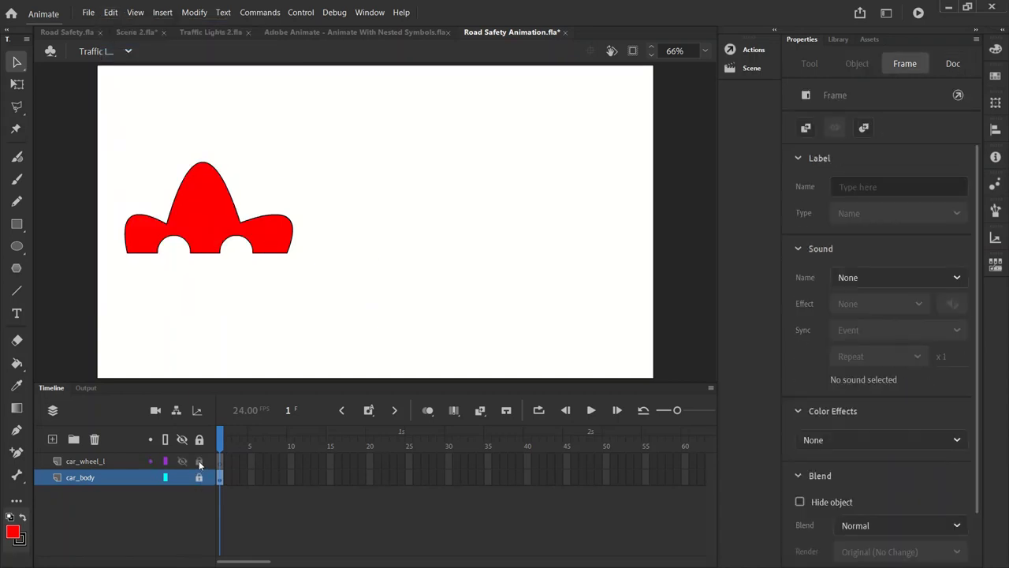
pyautogui.click(223, 465)
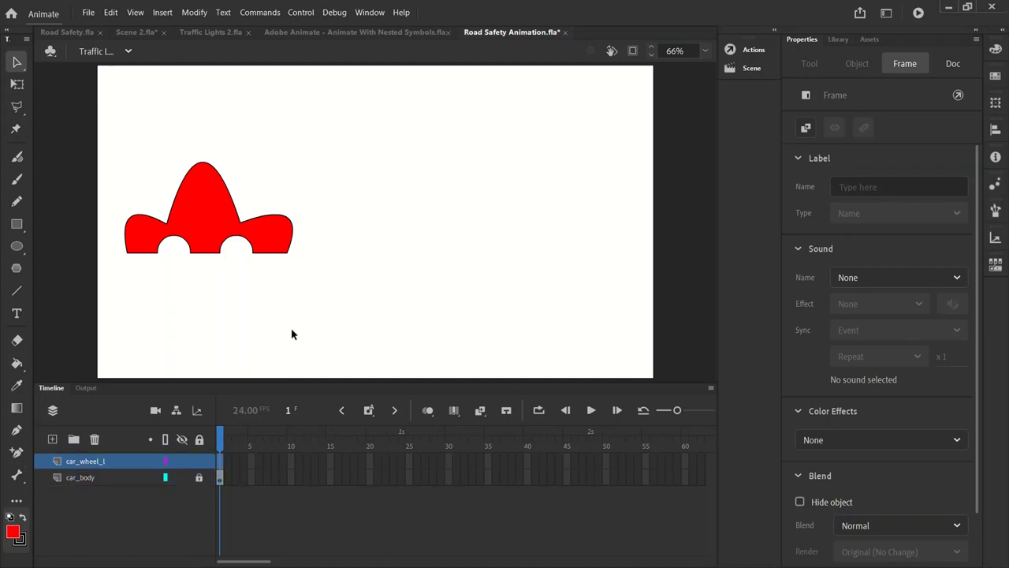
pyautogui.click(291, 334)
pyautogui.click(119, 14)
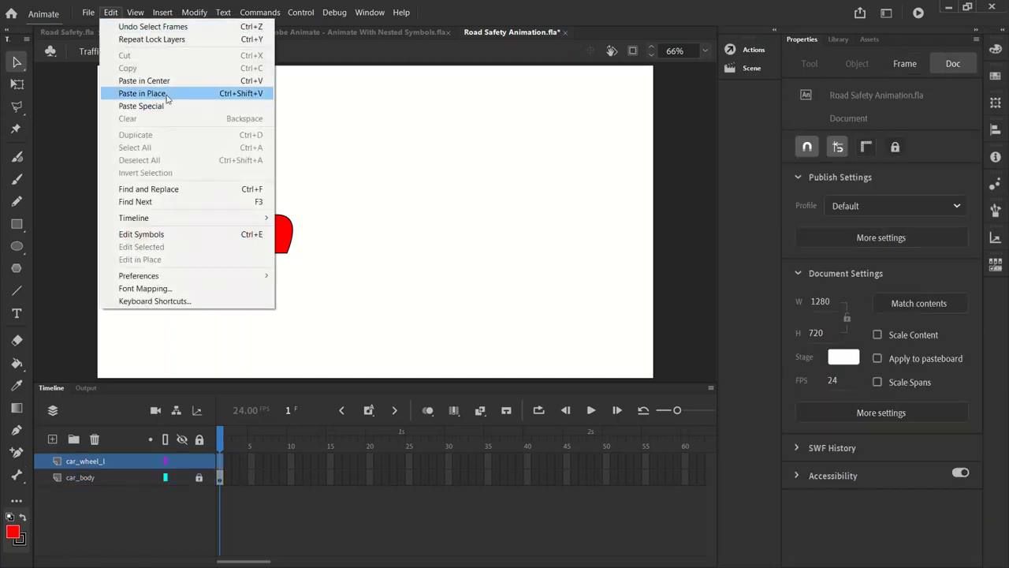
pyautogui.click(158, 82)
pyautogui.click(418, 235)
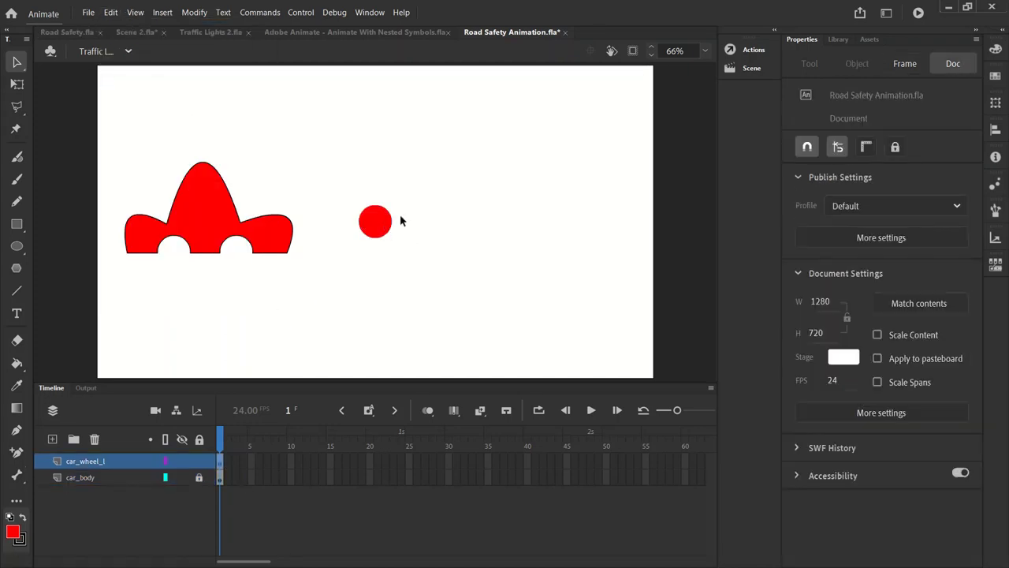
# - Duplicate the wheel circle to the right at the same height, at about X 713
pyautogui.click(705, 51)
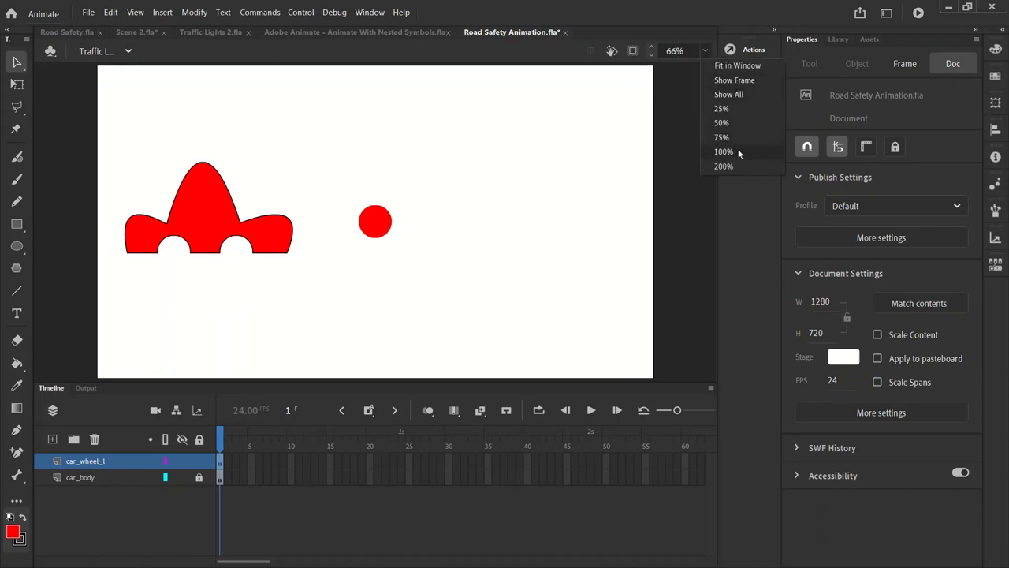
pyautogui.click(726, 166)
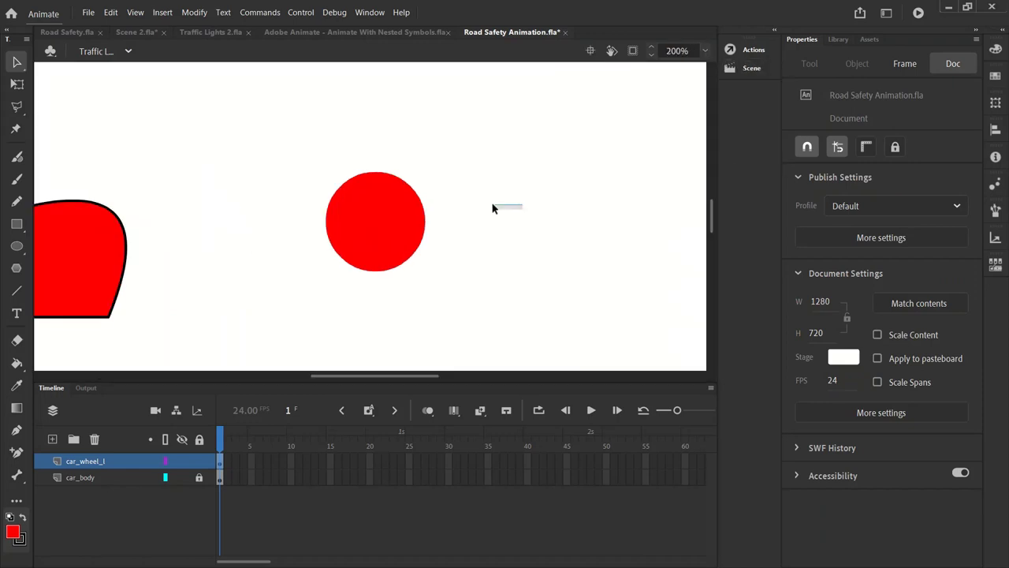
pyautogui.click(376, 218)
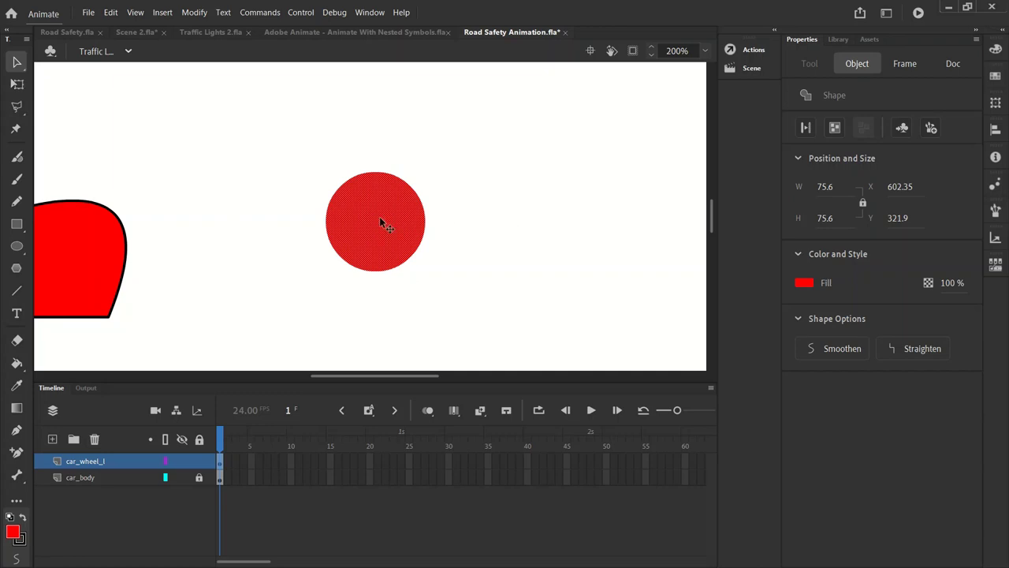
pyautogui.moveTo(381, 235); pyautogui.dragTo(531, 235)
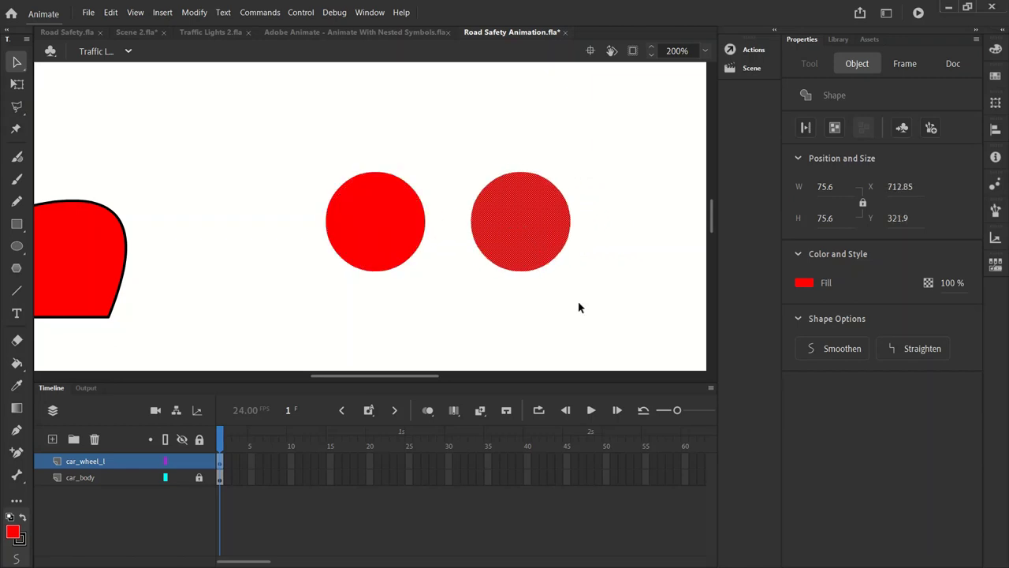
# - Scale the duplicate circle down evenly about its centre to about 45.6 by 45.6 with Free Transform, and deselect it
pyautogui.click(17, 84)
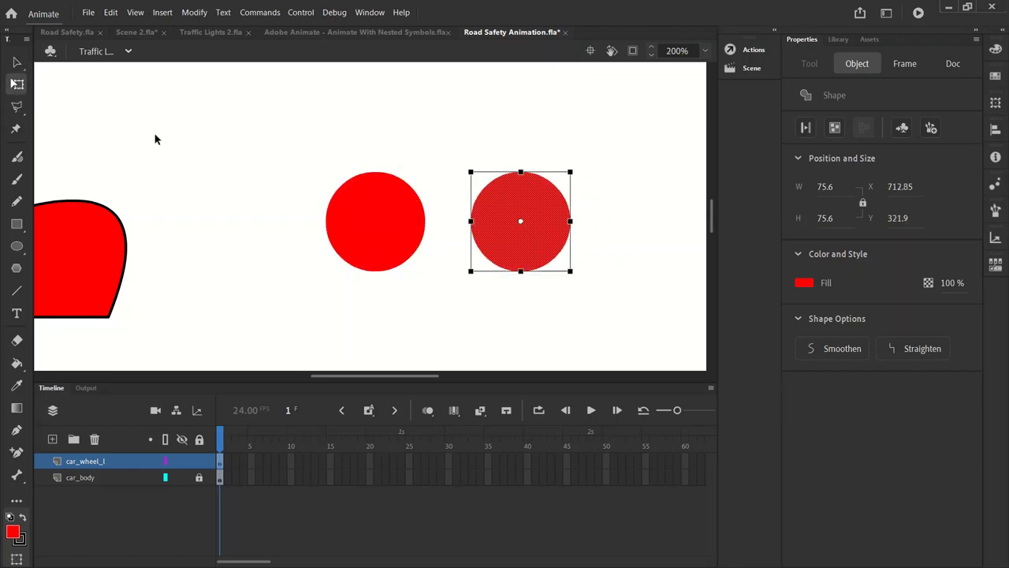
pyautogui.moveTo(471, 171); pyautogui.dragTo(490, 182)
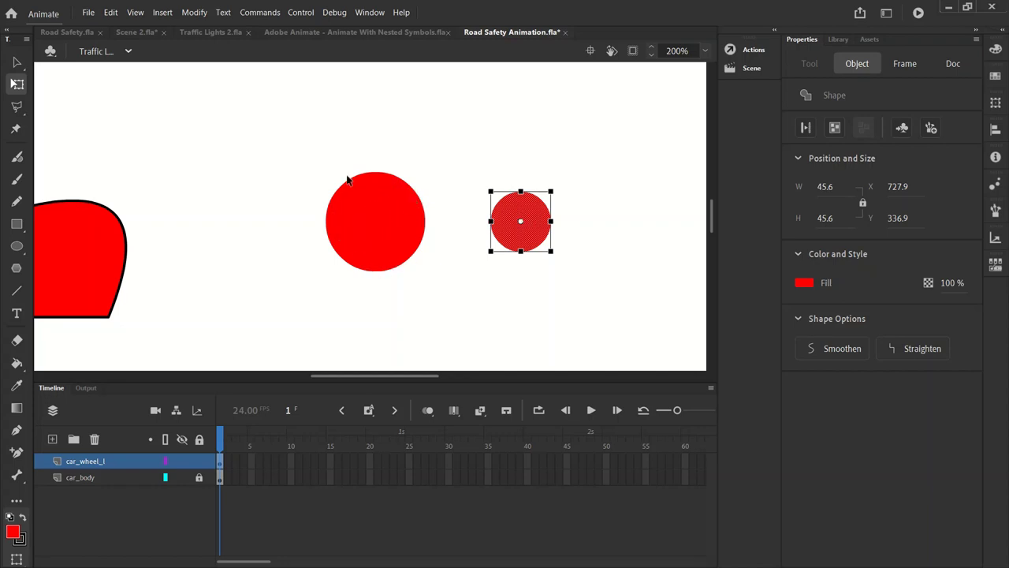
pyautogui.click(16, 62)
pyautogui.click(626, 264)
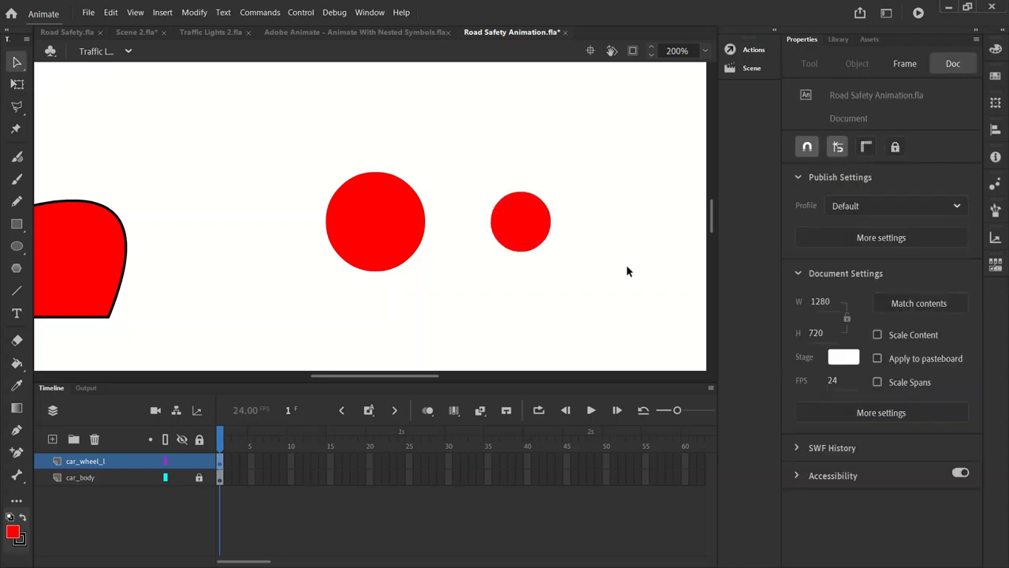
# - Change the large circle's fill colour to black
pyautogui.click(396, 193)
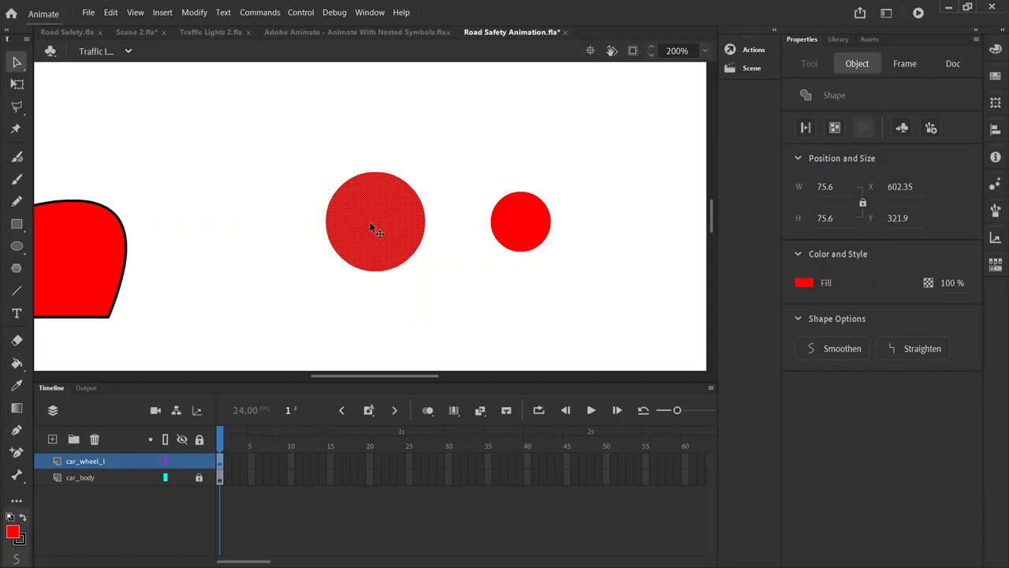
pyautogui.click(804, 282)
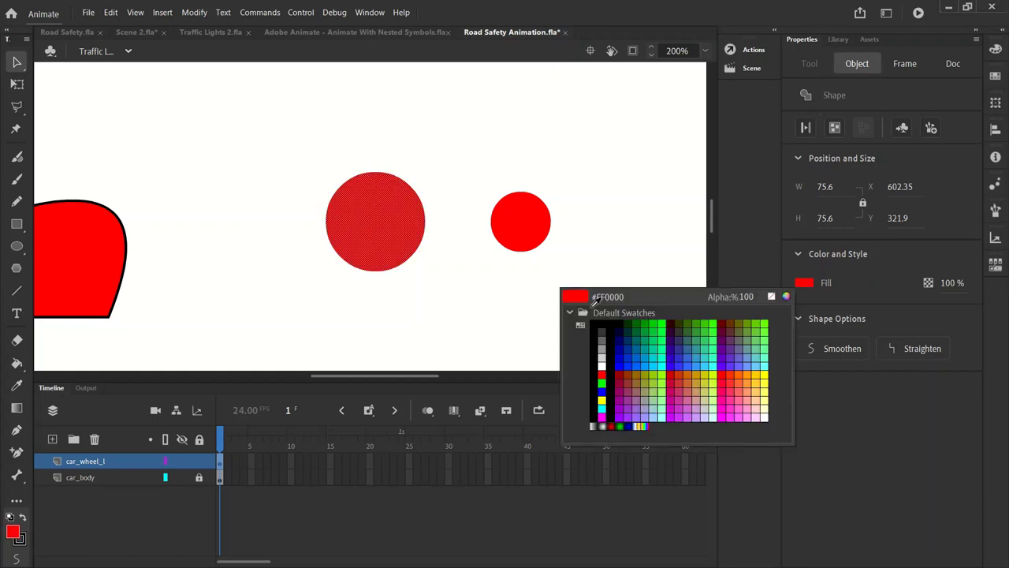
pyautogui.click(331, 247)
pyautogui.click(331, 247)
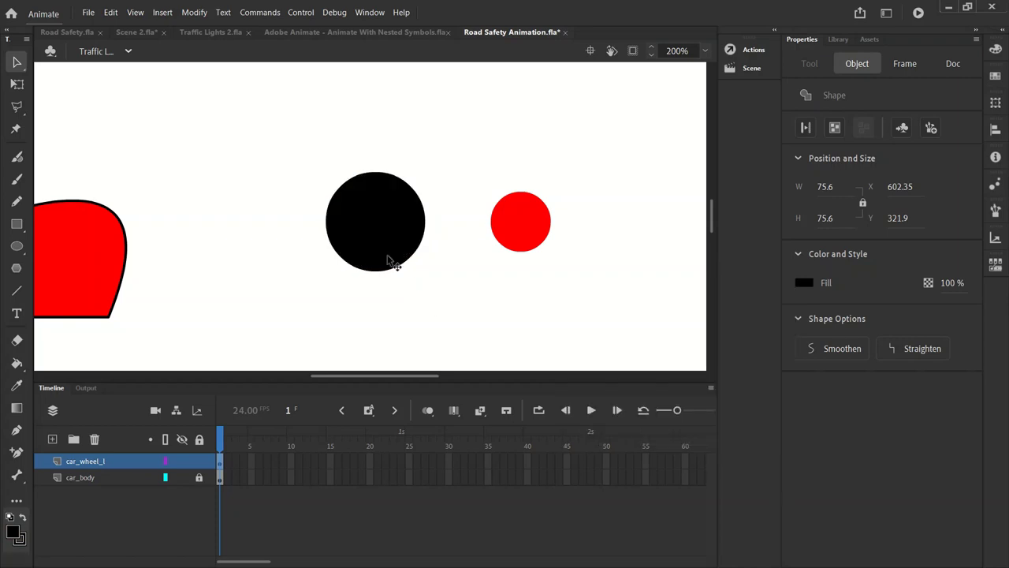
# - Change the small circle's fill colour to white and leave it selected
pyautogui.click(533, 223)
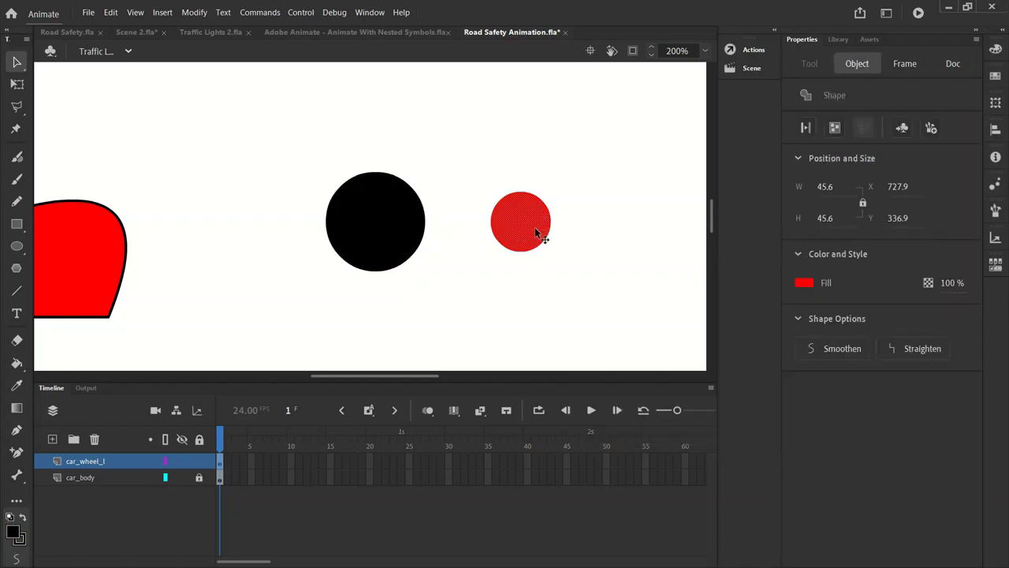
pyautogui.click(805, 283)
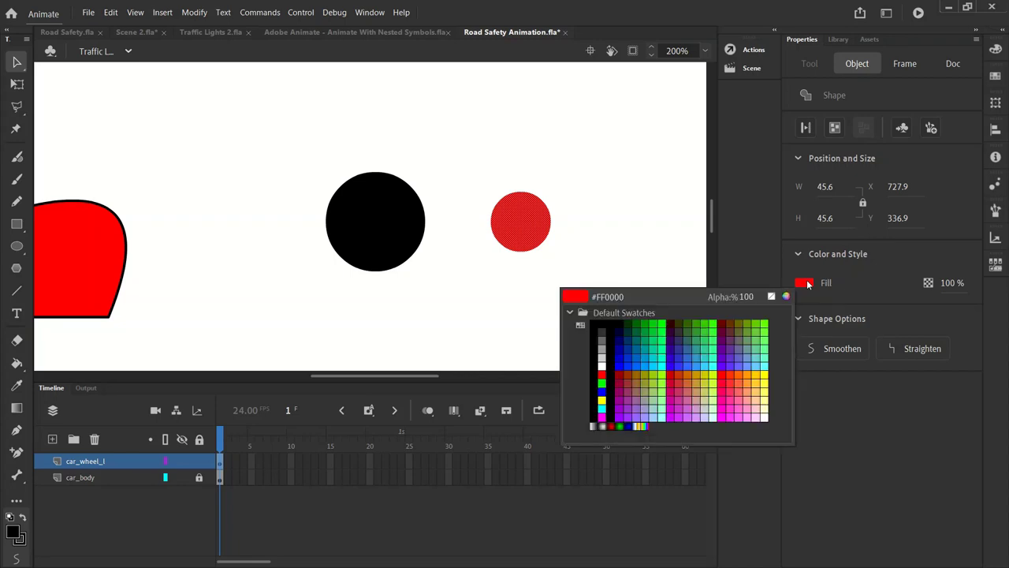
pyautogui.click(602, 365)
pyautogui.click(592, 248)
pyautogui.click(543, 231)
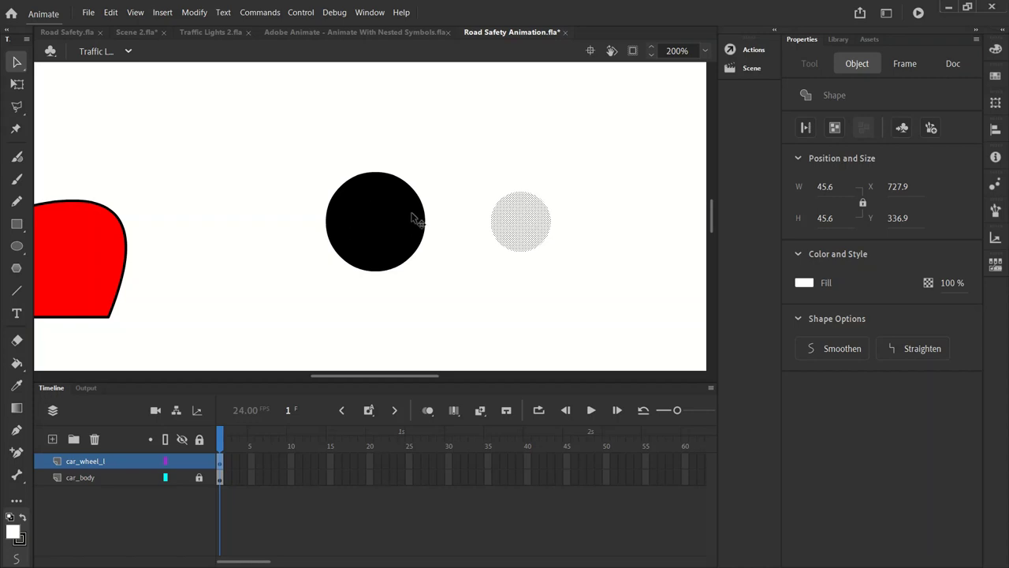
# - Move the large black circle up and to the left, and the small white circle up and to the right
pyautogui.moveTo(525, 221); pyautogui.dragTo(552, 147)
pyautogui.moveTo(378, 219); pyautogui.dragTo(248, 143)
pyautogui.moveTo(531, 150); pyautogui.dragTo(533, 157)
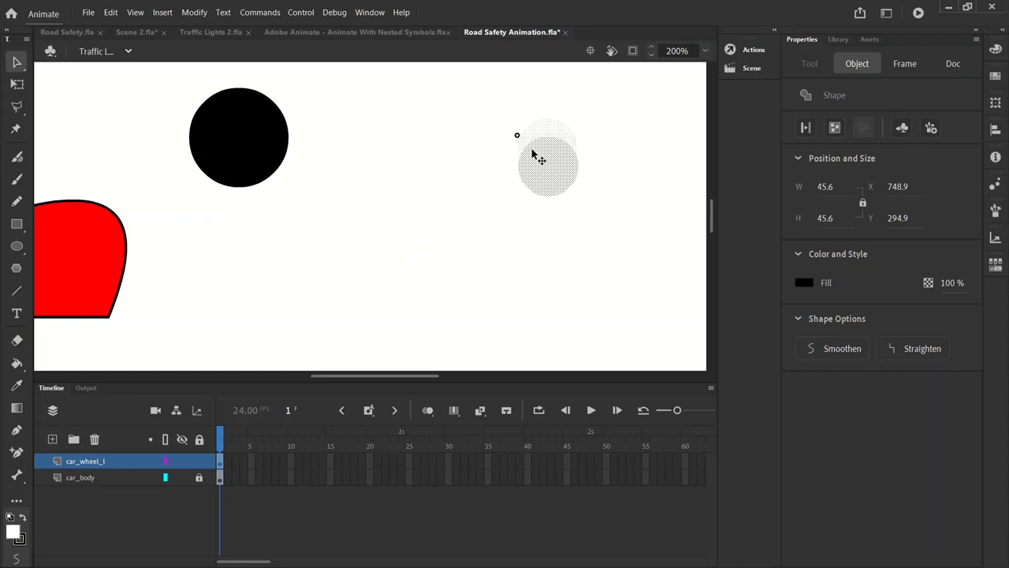
# - Change the small circle's fill to light grey and move it slightly up to about X 763, Y 267
pyautogui.click(812, 283)
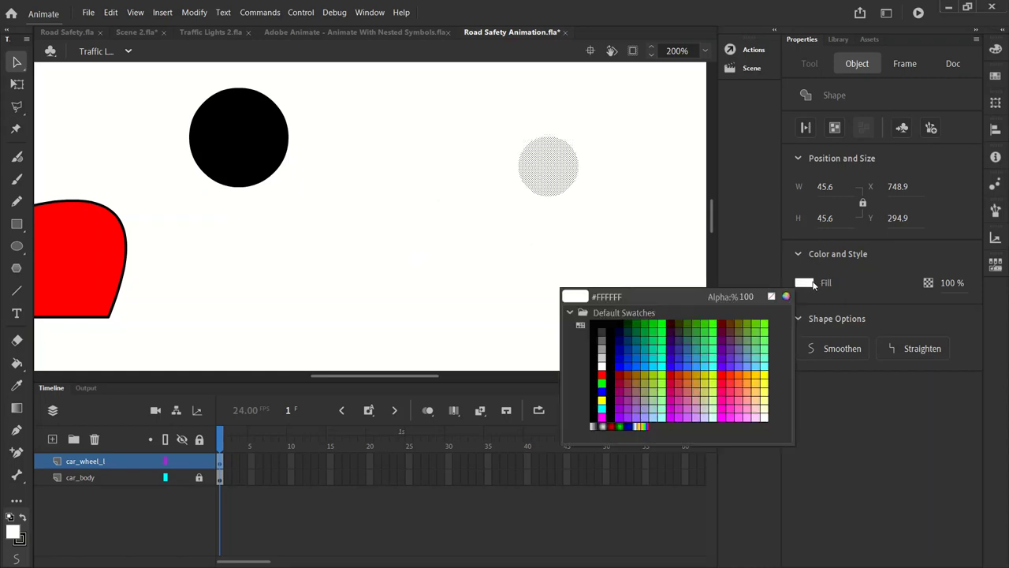
pyautogui.click(604, 345)
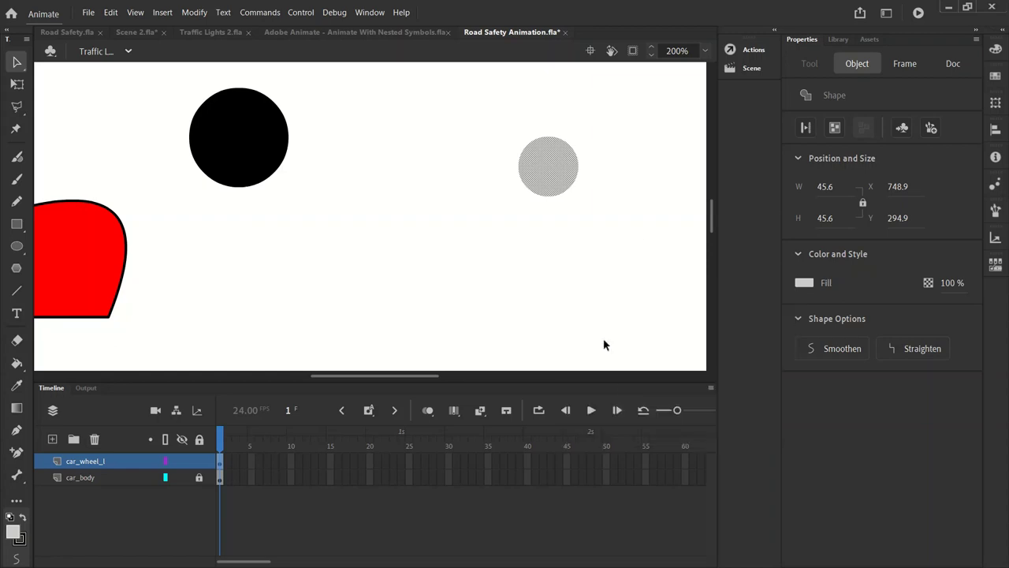
pyautogui.click(585, 180)
pyautogui.moveTo(557, 169); pyautogui.dragTo(575, 133)
pyautogui.click(321, 144)
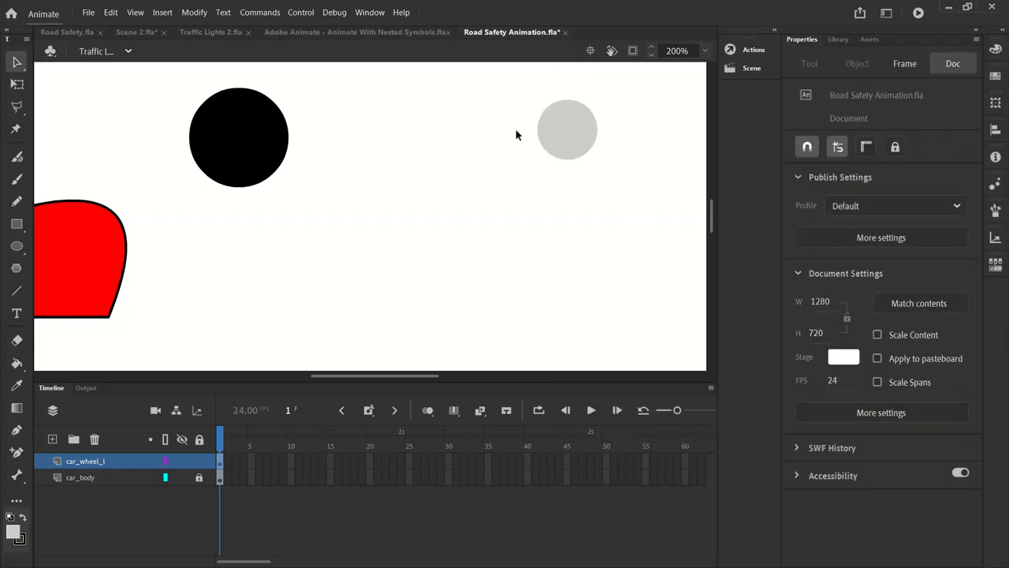
# - Turn on Align to stage in the Align options with the large black circle selected, and deselect the circle
pyautogui.click(252, 124)
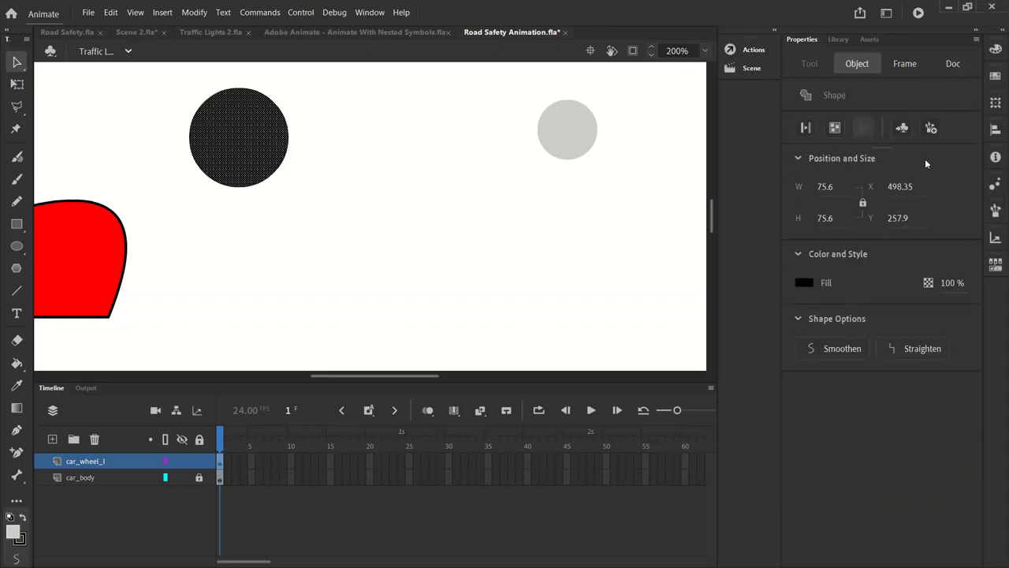
pyautogui.click(994, 131)
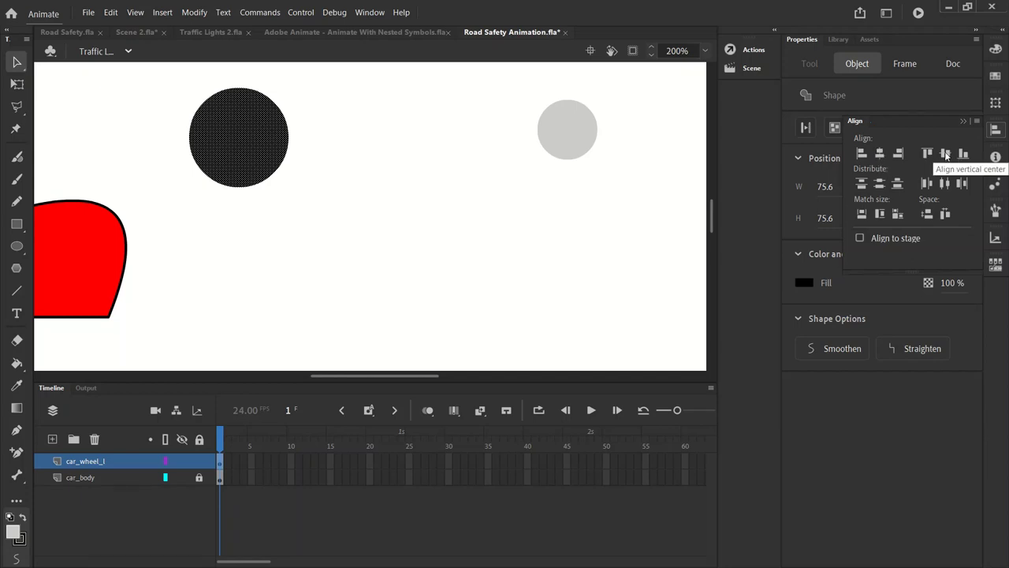
pyautogui.click(859, 238)
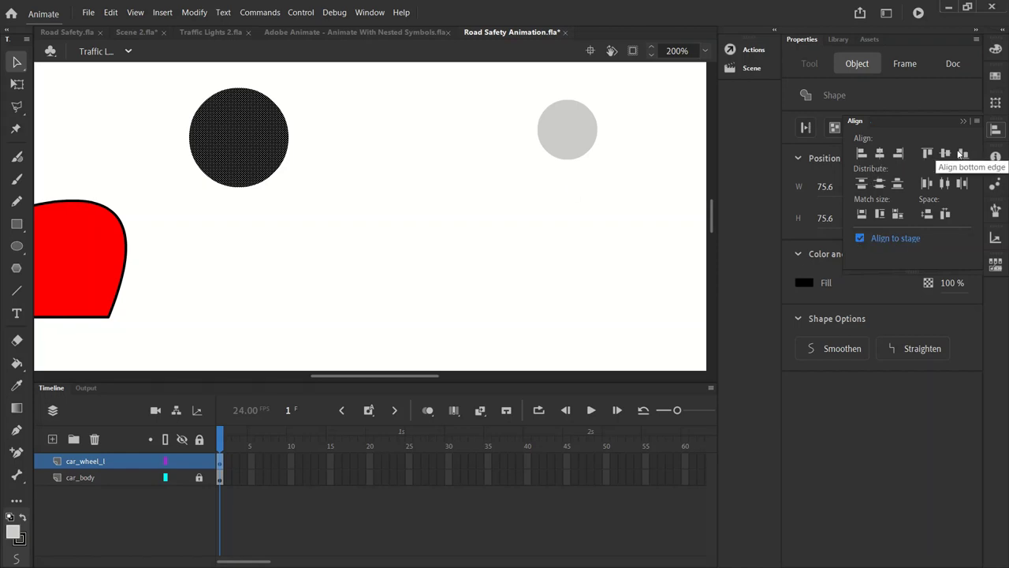
pyautogui.click(311, 164)
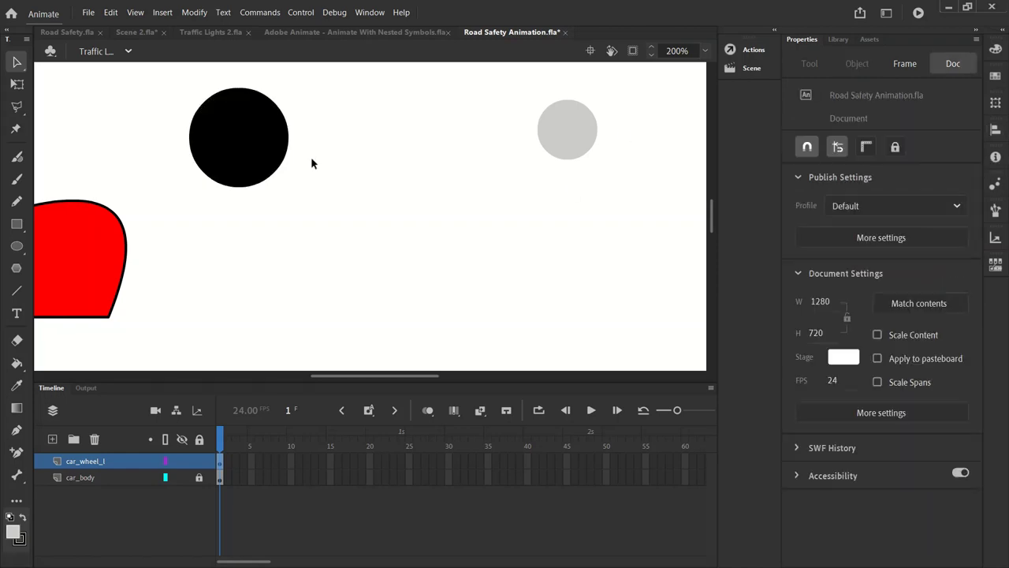
# - Centre the large black circle horizontally and vertically on the stage, at X 602.2, Y 322.2
pyautogui.click(251, 154)
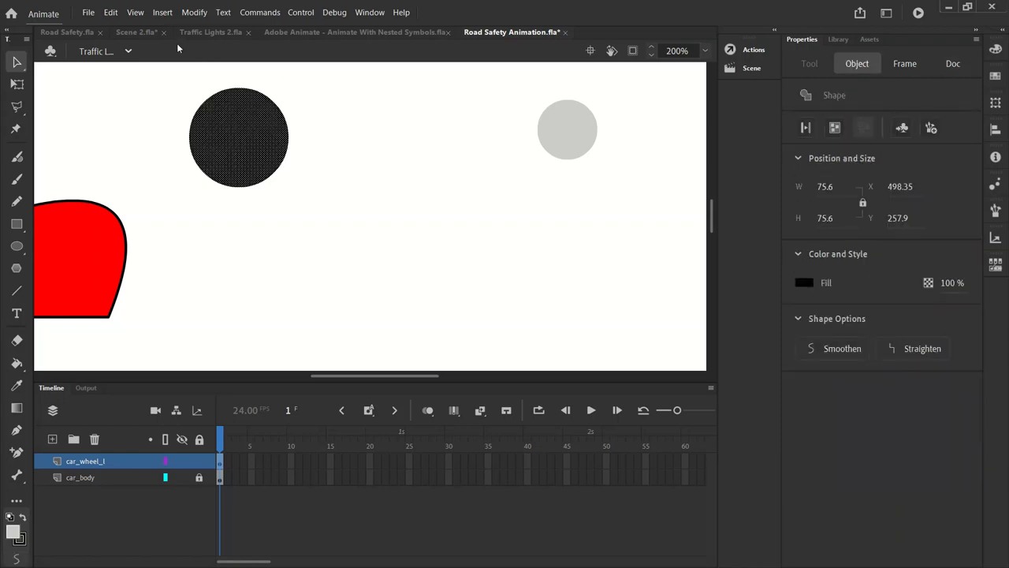
pyautogui.click(193, 12)
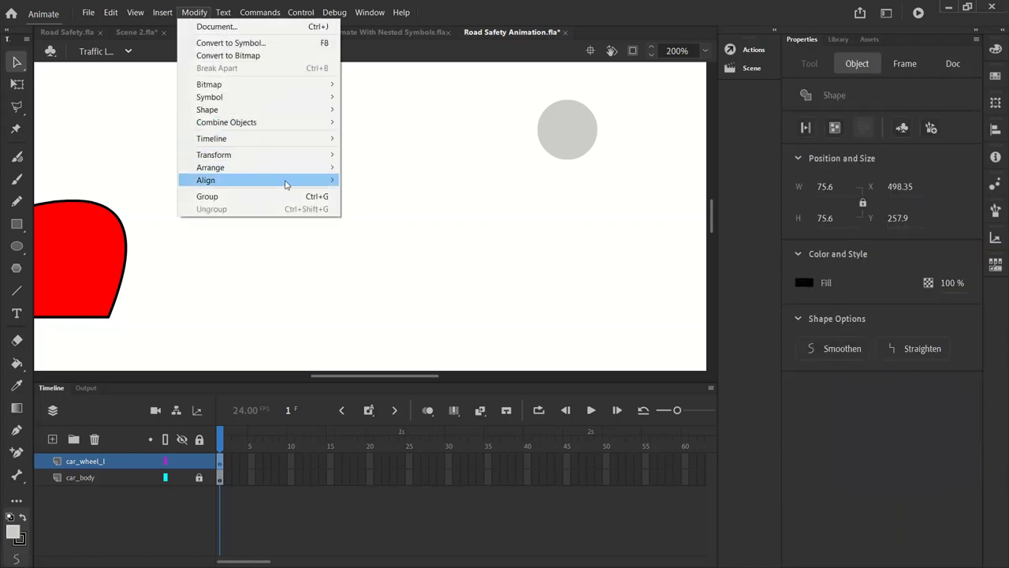
pyautogui.moveTo(286, 180)
pyautogui.click(254, 269)
pyautogui.click(227, 148)
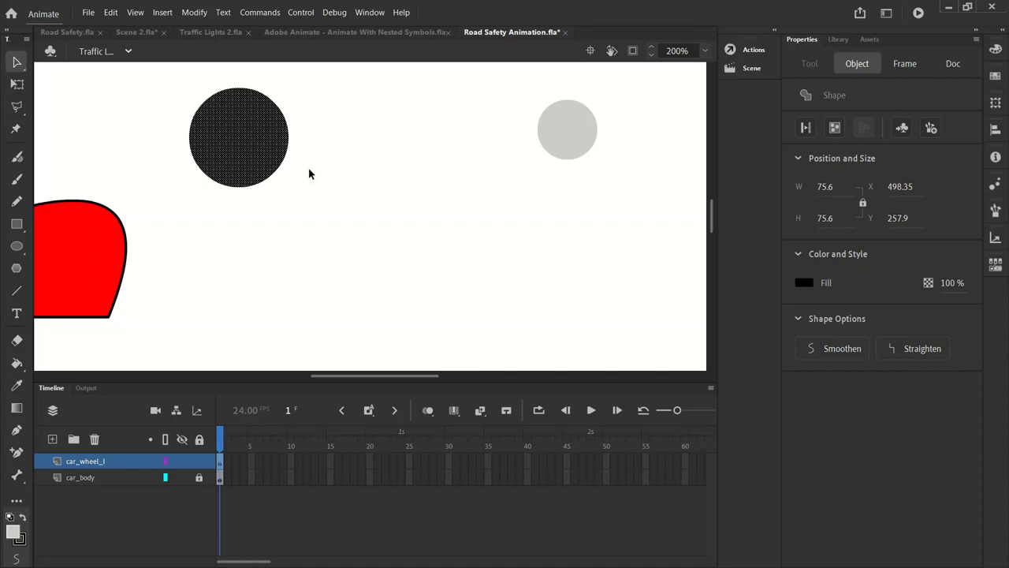
pyautogui.hotkey('ctrl', 'alt', '2')
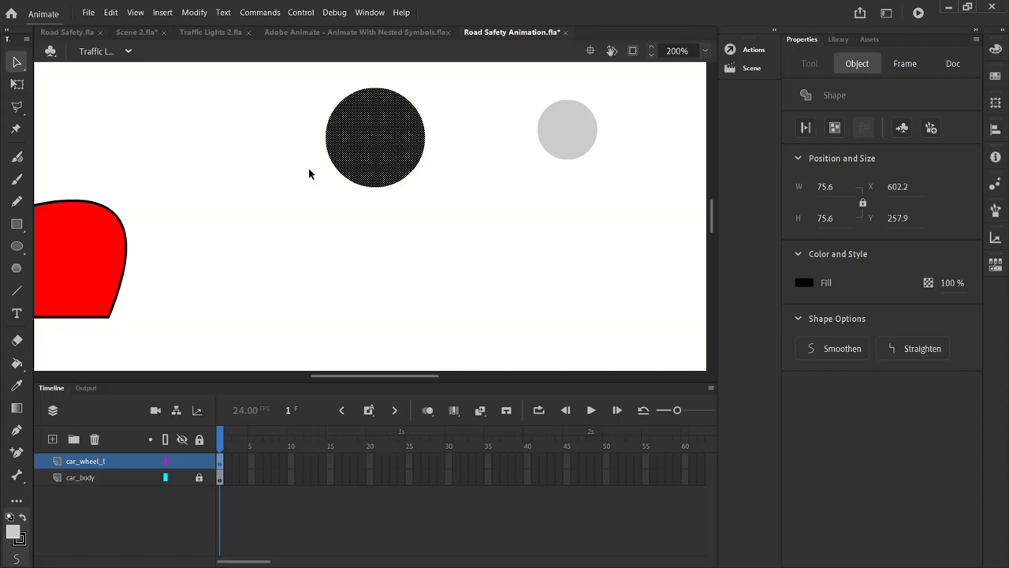
pyautogui.hotkey('ctrl', 'alt', '5')
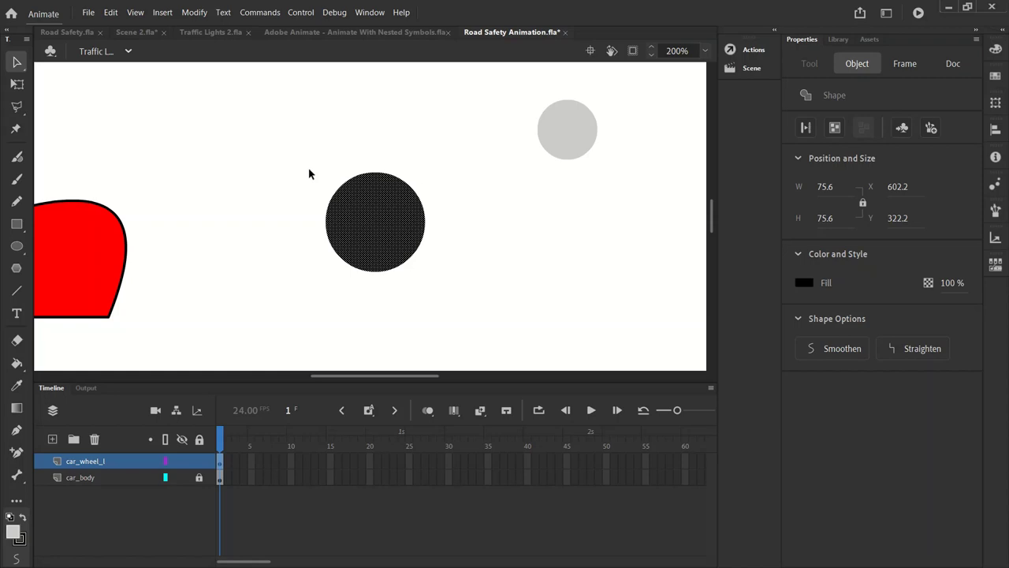
# - Centre the small grey circle horizontally and vertically on the stage over the black circle, and deselect it
pyautogui.click(705, 51)
pyautogui.click(733, 66)
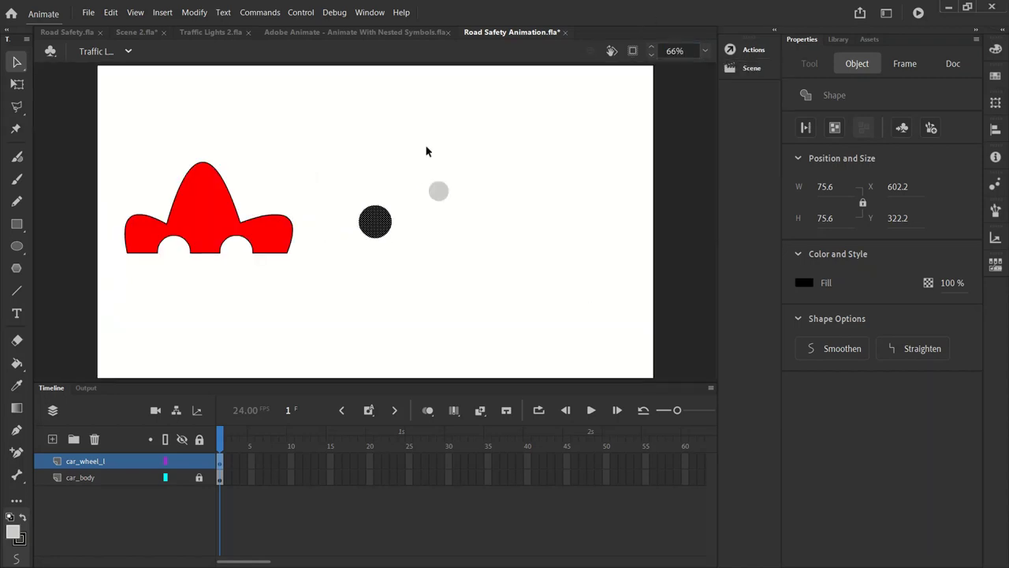
pyautogui.click(705, 51)
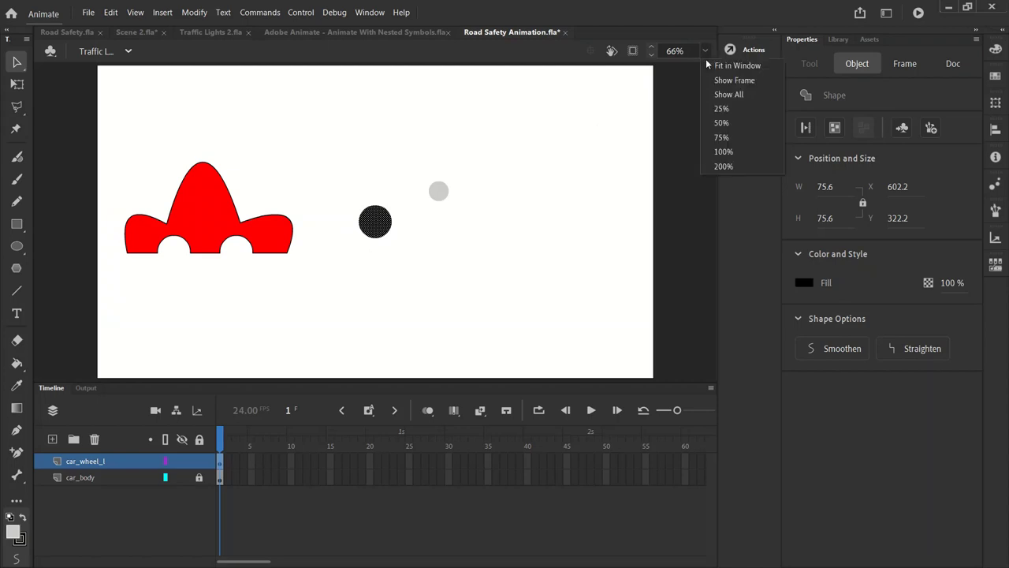
pyautogui.click(733, 166)
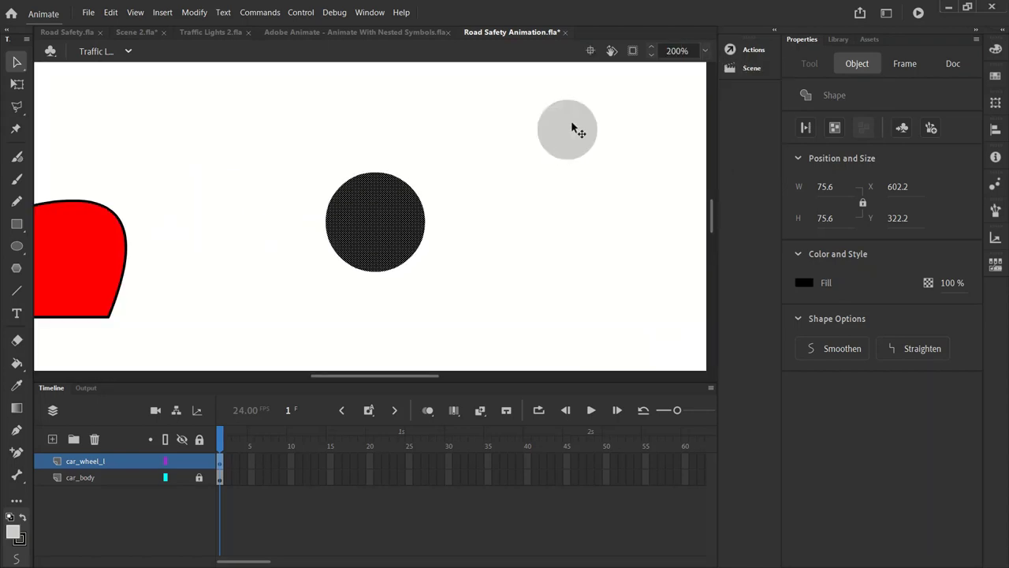
pyautogui.click(575, 132)
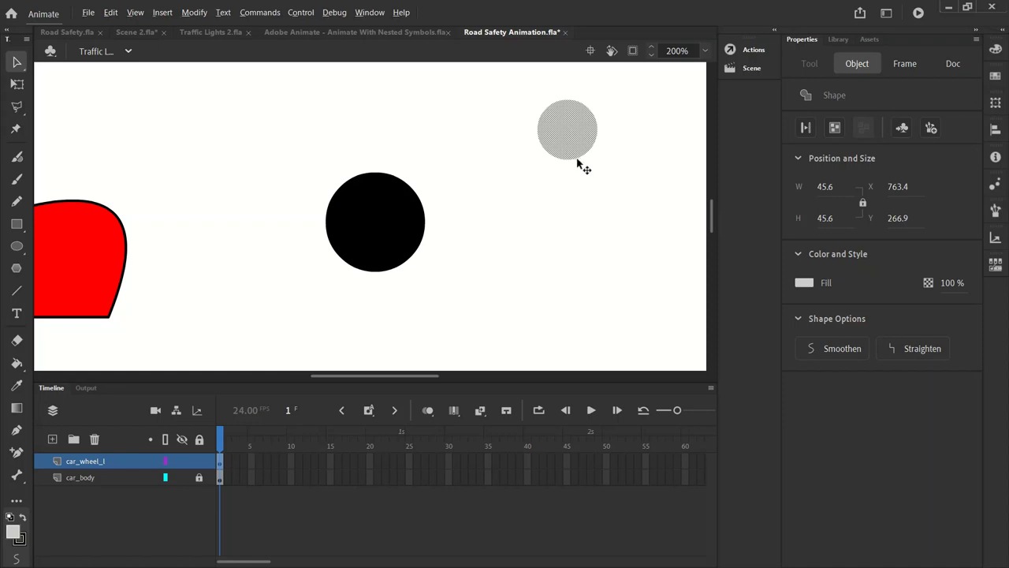
pyautogui.hotkey('ctrl', 'alt', '2')
pyautogui.hotkey('ctrl', 'alt', '5')
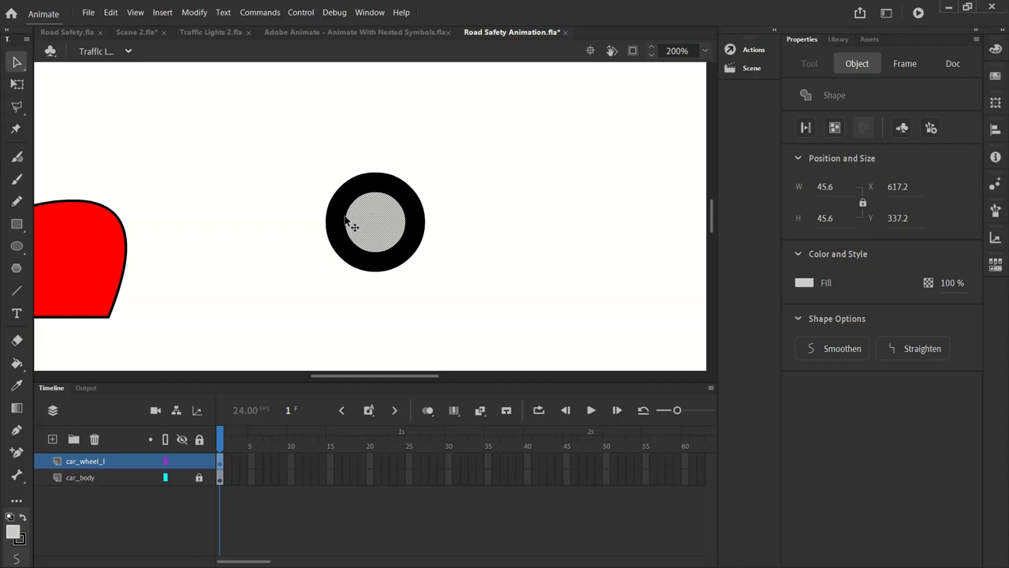
pyautogui.click(455, 191)
pyautogui.moveTo(383, 228); pyautogui.dragTo(514, 172)
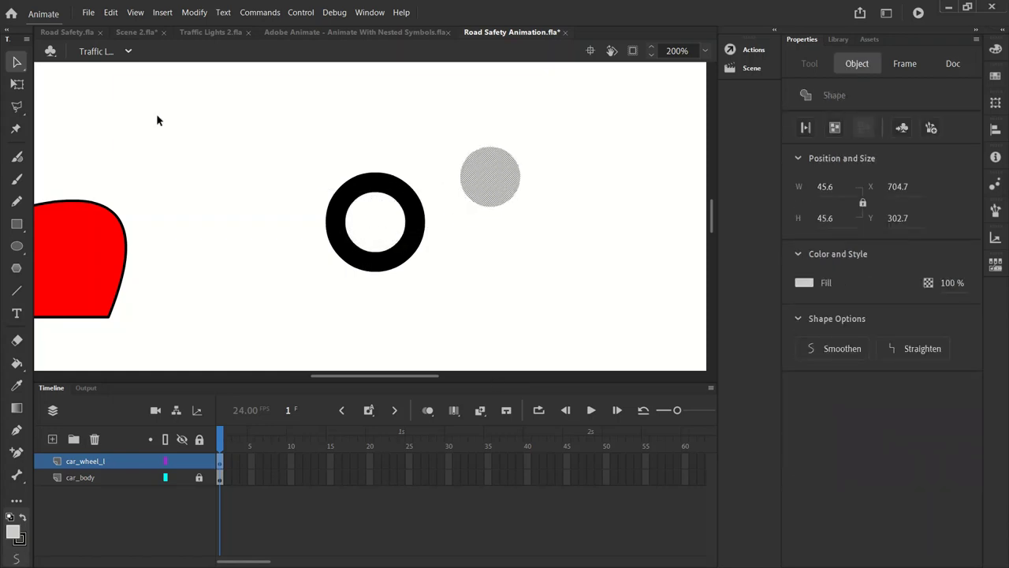
pyautogui.click(111, 12)
pyautogui.click(138, 27)
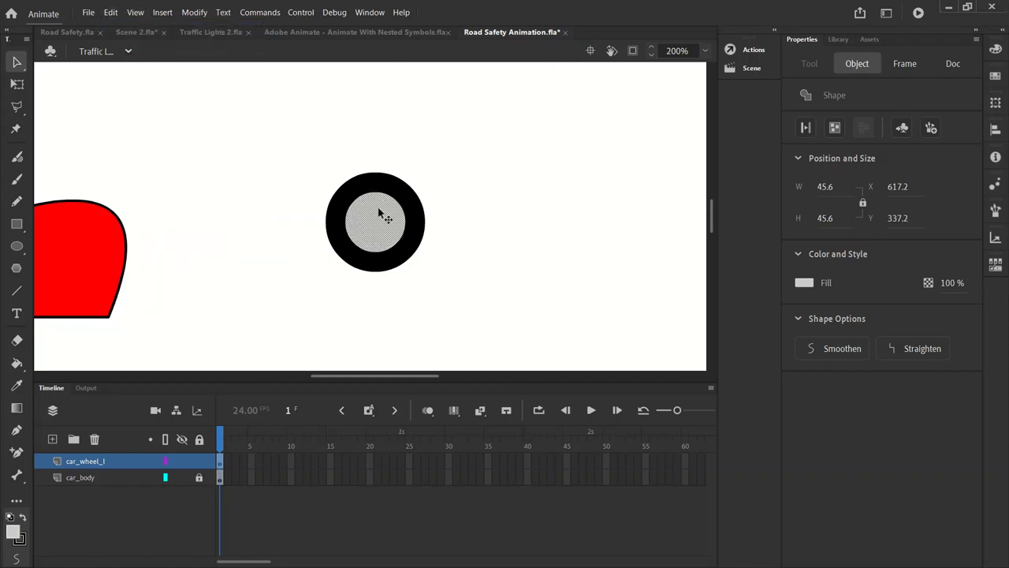
# - Change the fill of the small circle inside the black wheel to white and deselect it
pyautogui.click(444, 203)
pyautogui.click(395, 223)
pyautogui.click(804, 282)
pyautogui.click(597, 363)
pyautogui.click(557, 234)
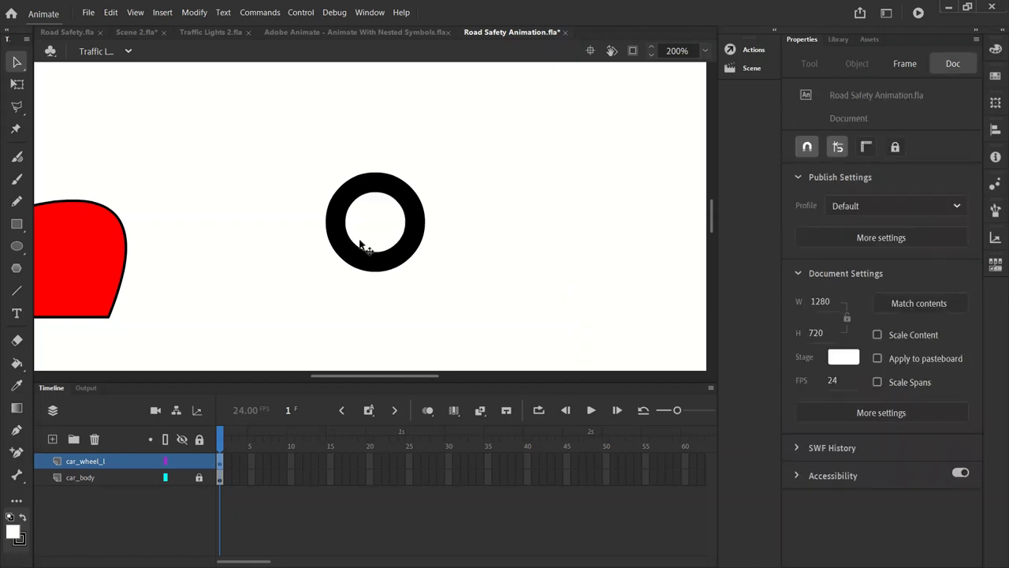
# - Move the whole wheel, black ring and white centre together, up and to the left, and deselect it
pyautogui.doubleClick(418, 208)
pyautogui.moveTo(365, 209); pyautogui.dragTo(241, 151)
pyautogui.click(353, 204)
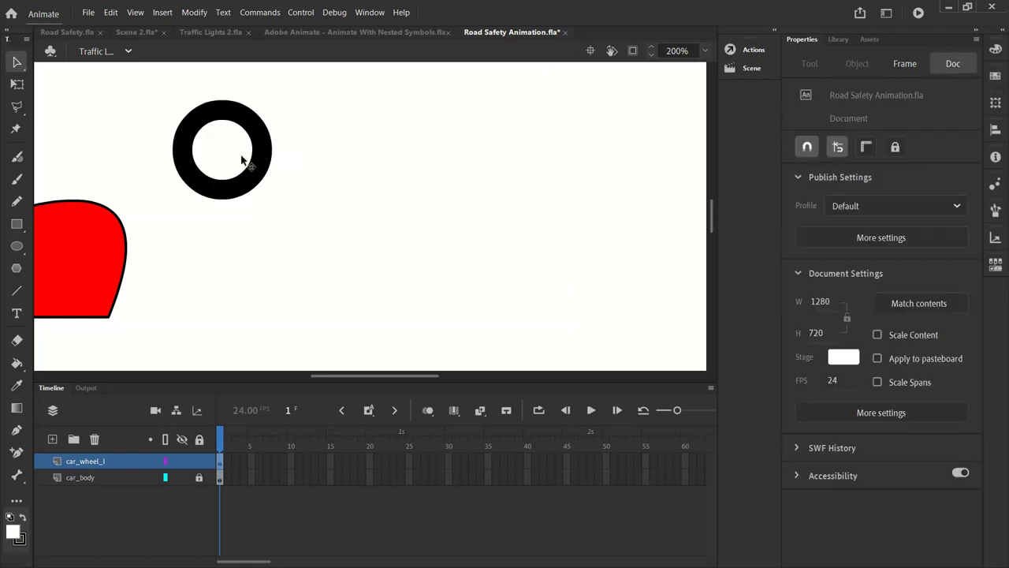
# - Draw a vertical black line about 92 px tall just to the right of the wheel with the Line tool
pyautogui.click(15, 291)
pyautogui.moveTo(375, 150); pyautogui.dragTo(375, 240)
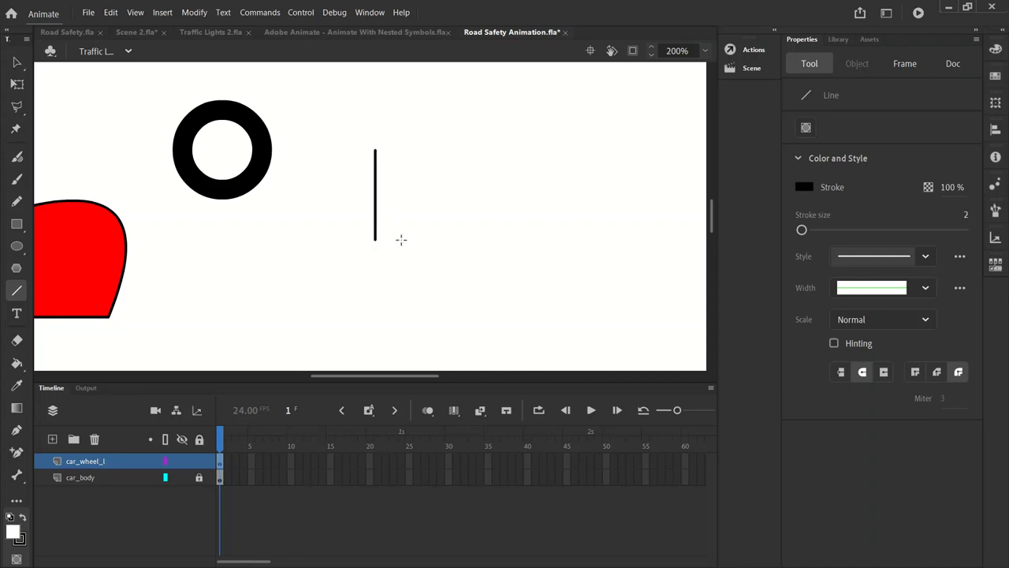
pyautogui.hotkey('ctrl', 'z')
pyautogui.moveTo(311, 104); pyautogui.dragTo(312, 227)
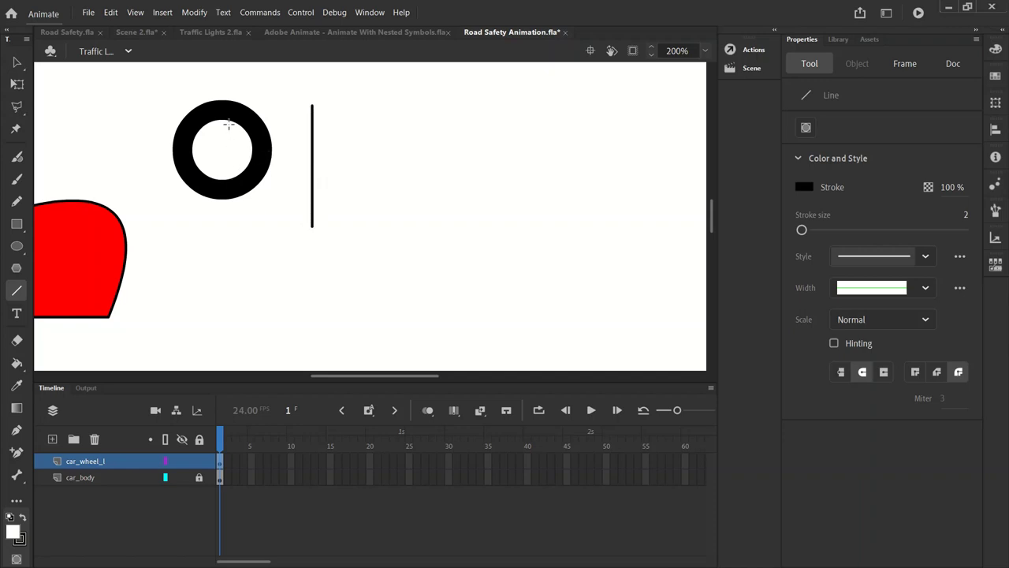
# - Move the vertical line farther right, to about X 680, Y 267
pyautogui.click(16, 61)
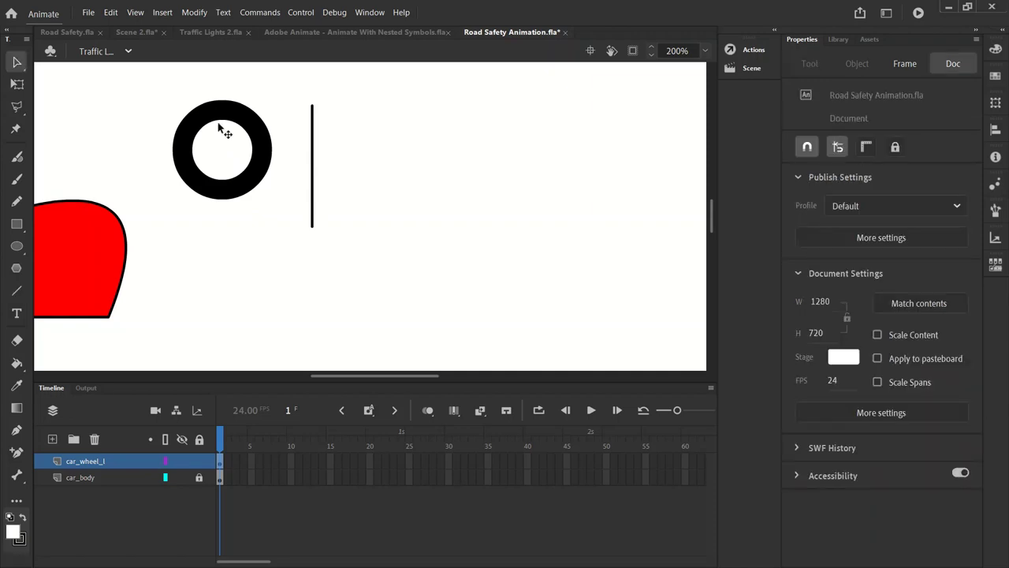
pyautogui.click(313, 148)
pyautogui.moveTo(319, 161); pyautogui.dragTo(434, 153)
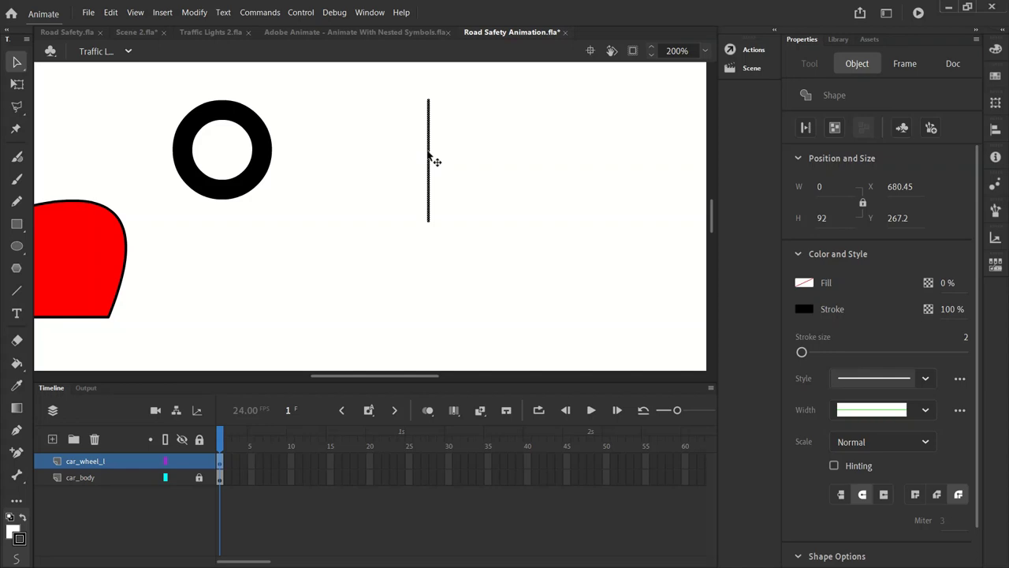
# - Duplicate the vertical line to the right at the same height, at about X 754, and rotate the copy 90° to horizontal
pyautogui.keyDown('alt'); pyautogui.moveTo(431, 164); pyautogui.dragTo(527, 150); pyautogui.keyUp('alt')
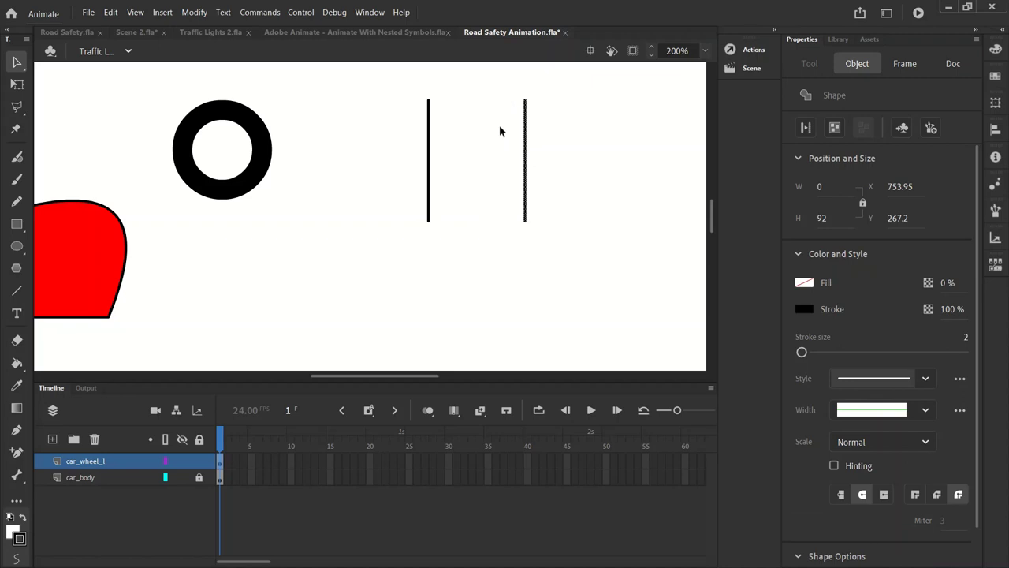
pyautogui.click(193, 12)
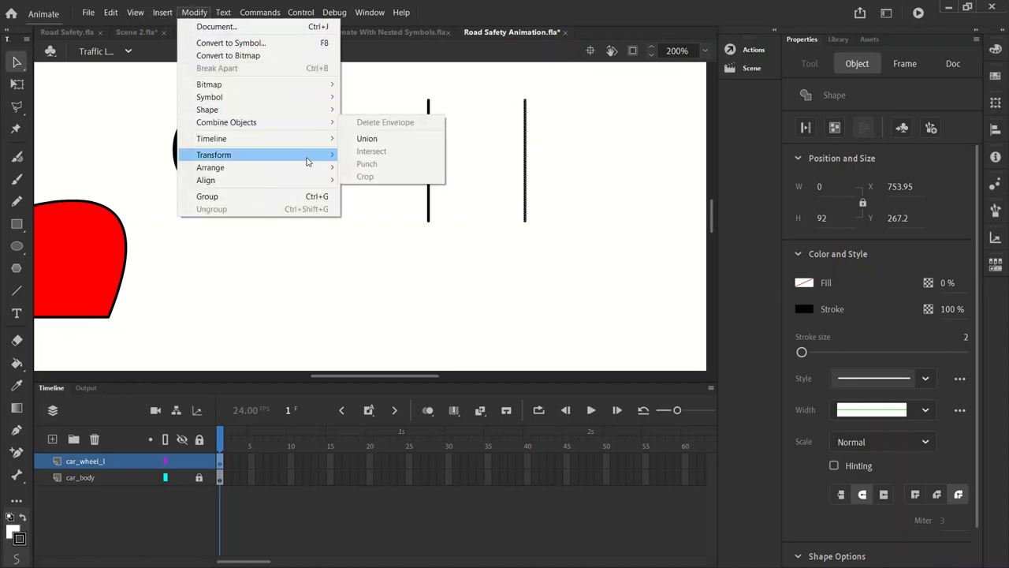
pyautogui.moveTo(307, 158)
pyautogui.click(402, 234)
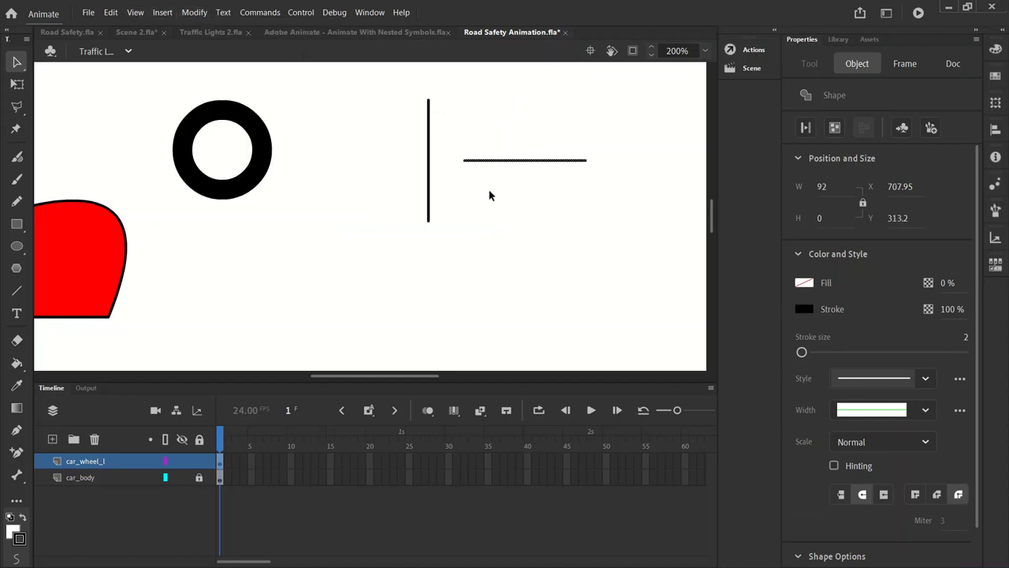
# - Move the vertical line left at the same height to about X 667 and deselect it
pyautogui.click(428, 164)
pyautogui.moveTo(432, 163); pyautogui.dragTo(414, 163)
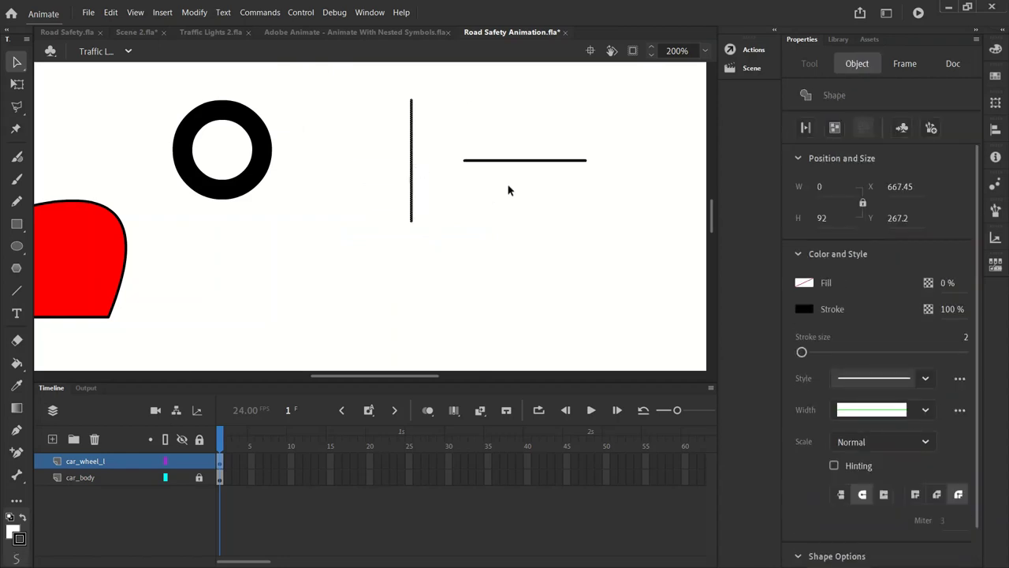
pyautogui.click(508, 190)
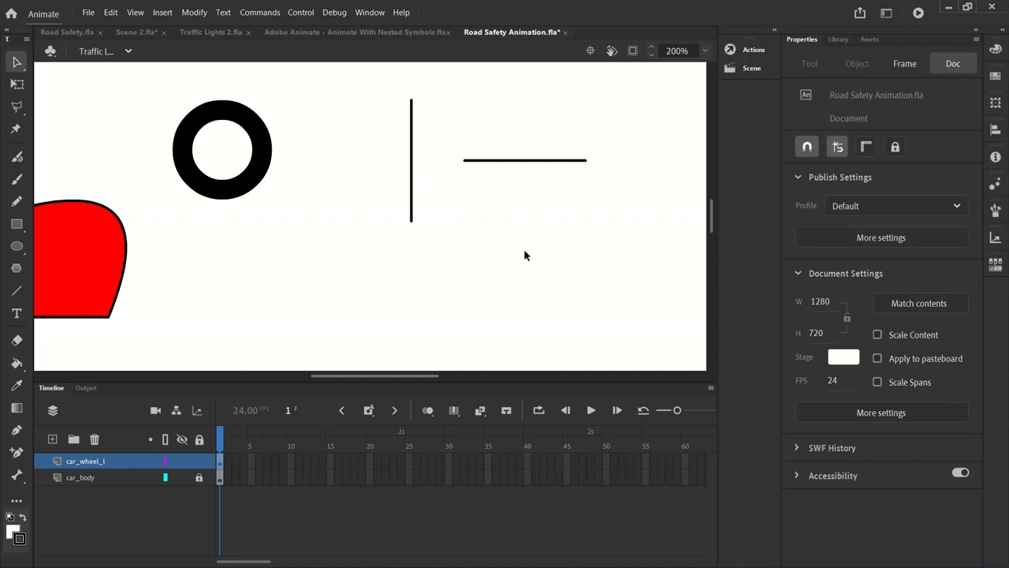
# - Duplicate the horizontal line below itself at about X 699, Y 368, and rotate the copy about 30° clockwise with Free Transform
pyautogui.click(527, 161)
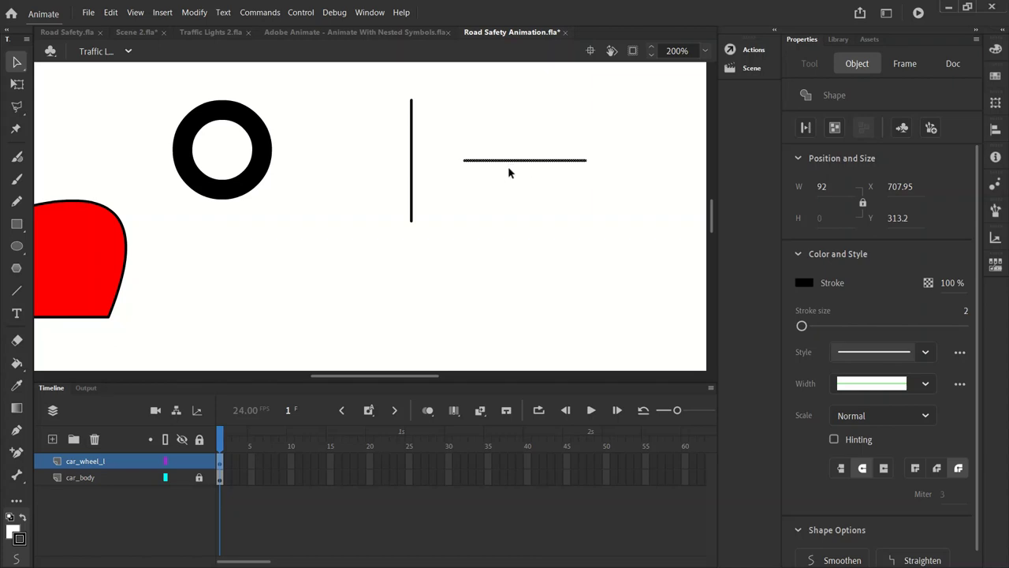
pyautogui.moveTo(539, 162); pyautogui.dragTo(524, 235)
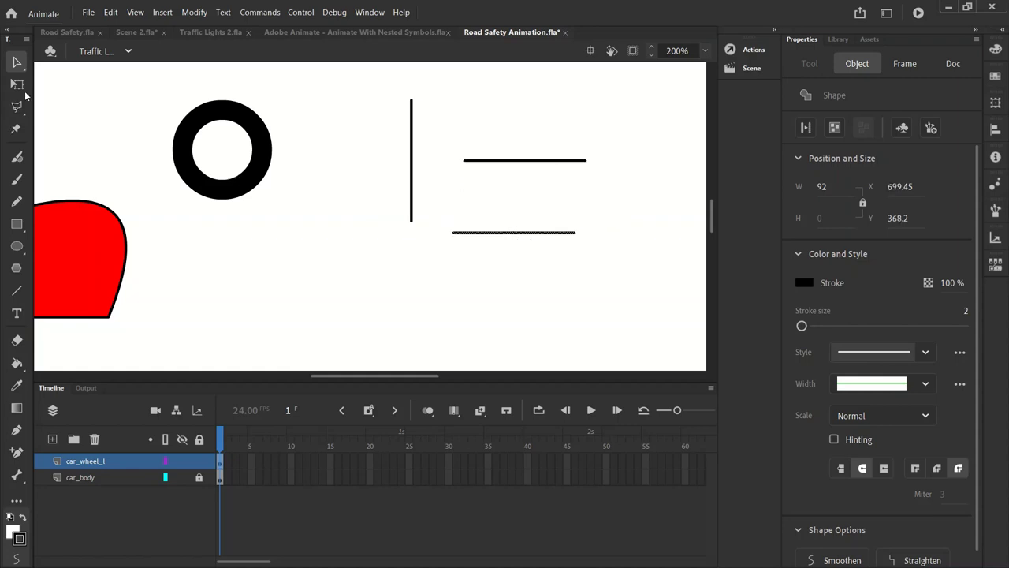
pyautogui.click(19, 85)
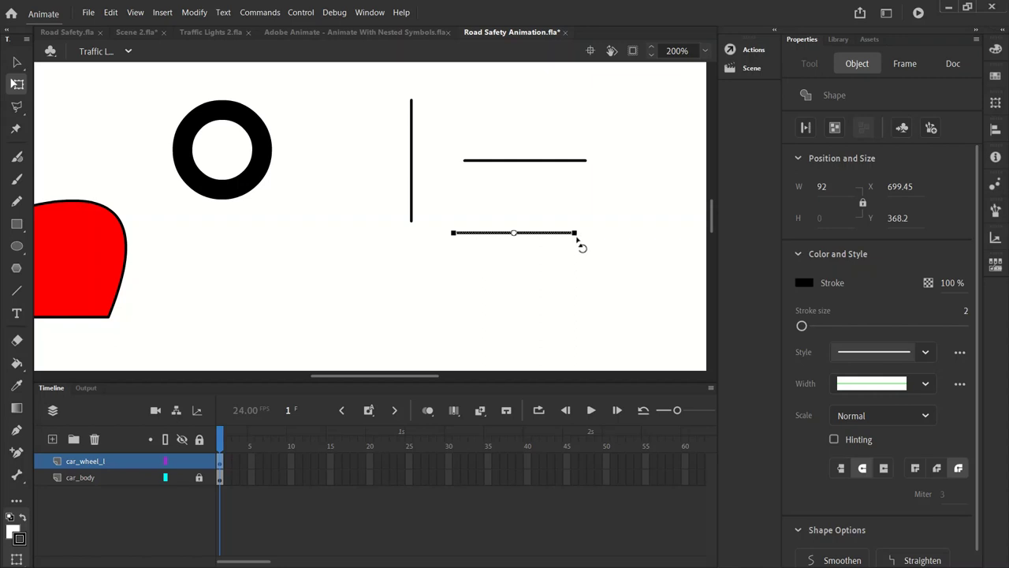
pyautogui.moveTo(581, 246); pyautogui.dragTo(566, 264)
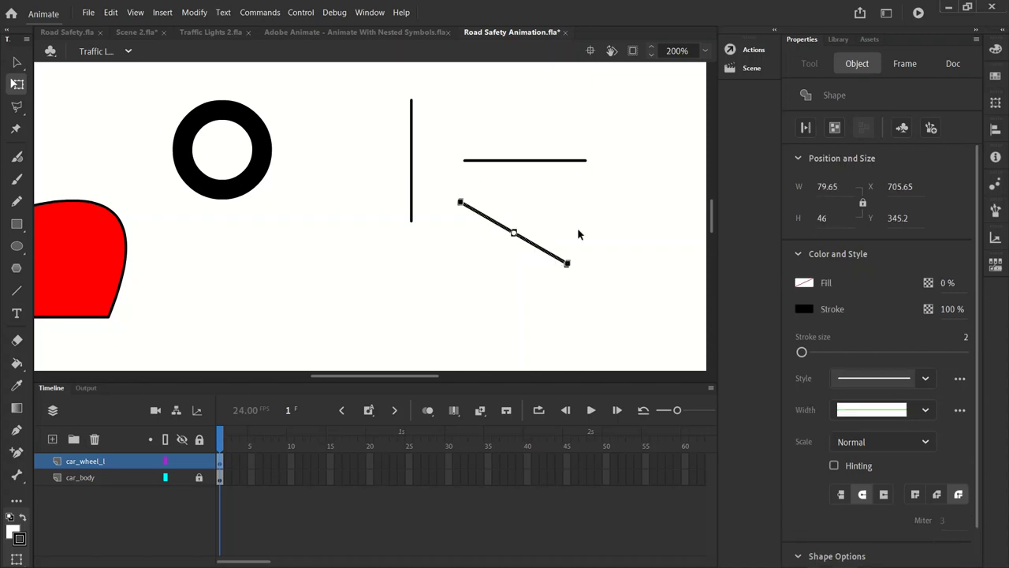
# - Undo the last rotation and rotate the lower horizontal line 45° clockwise with Free Transform
pyautogui.hotkey('ctrl', 'z')
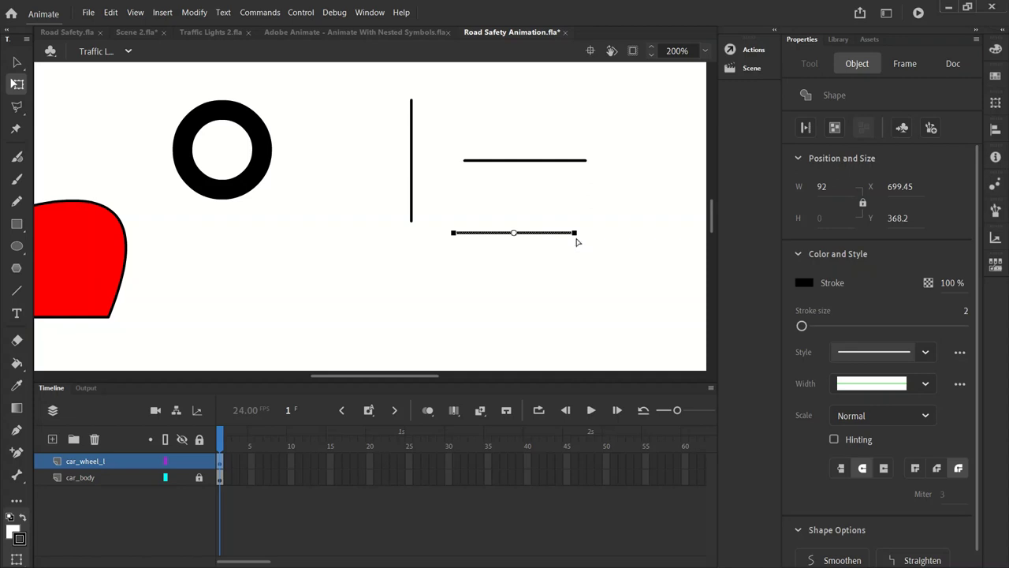
pyautogui.moveTo(578, 244); pyautogui.dragTo(554, 296)
pyautogui.hotkey('ctrl', 'z')
pyautogui.click(541, 239)
pyautogui.click(543, 233)
pyautogui.moveTo(581, 261); pyautogui.dragTo(456, 264)
pyautogui.moveTo(451, 225); pyautogui.dragTo(592, 302)
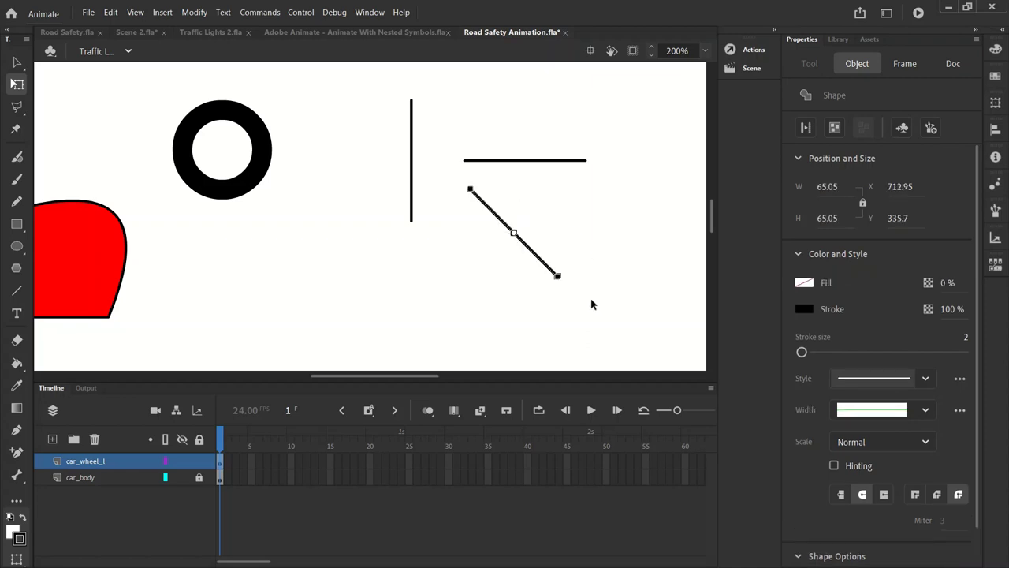
# - Duplicate the diagonal line to the right at the same height and transform the copy so it slopes the opposite way
pyautogui.click(18, 63)
pyautogui.click(538, 205)
pyautogui.click(497, 220)
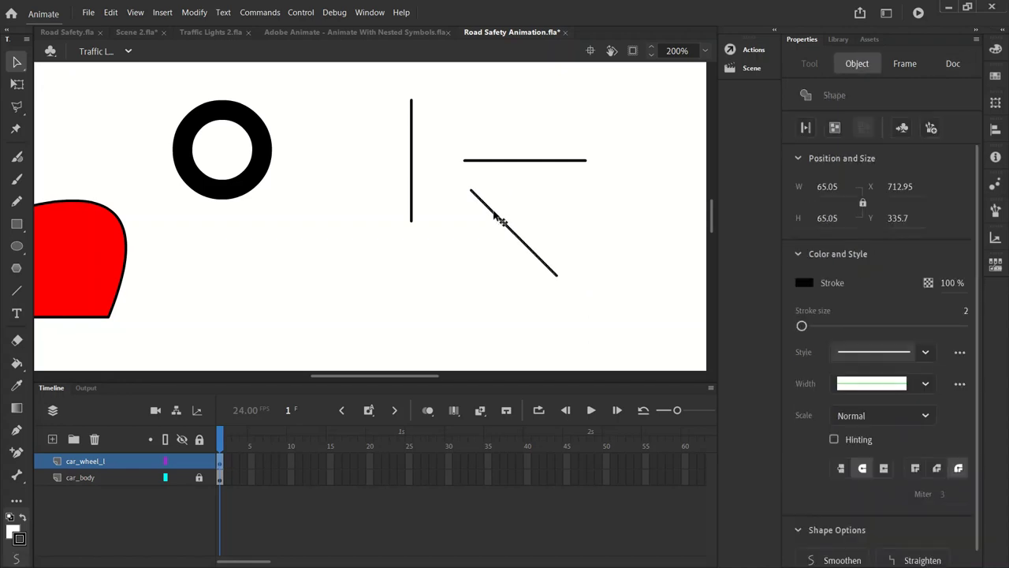
pyautogui.moveTo(496, 219); pyautogui.dragTo(571, 210)
pyautogui.click(194, 13)
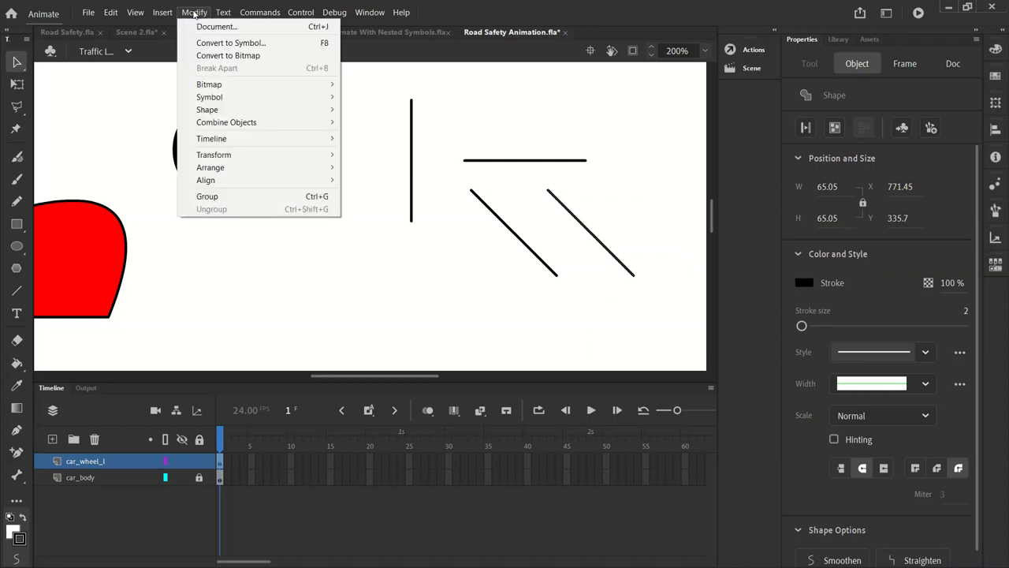
pyautogui.moveTo(324, 154)
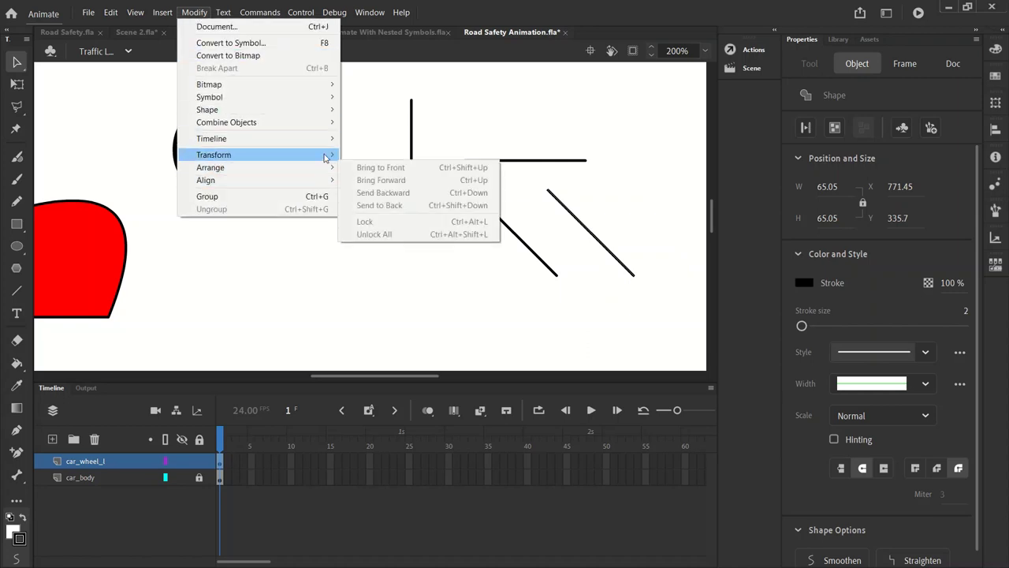
pyautogui.click(438, 234)
pyautogui.moveTo(586, 247); pyautogui.dragTo(612, 247)
pyautogui.click(534, 196)
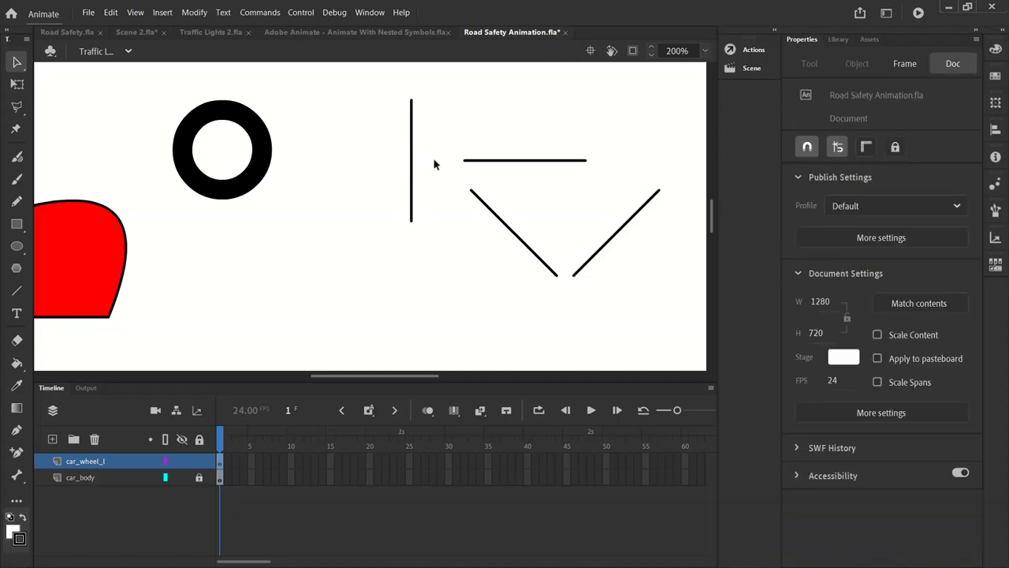
# - Move the horizontal line to about X 708, Y 277, the first diagonal to X 741, Y 298, and the second to X 800, Y 257
pyautogui.click(530, 161)
pyautogui.moveTo(533, 164); pyautogui.dragTo(531, 129)
pyautogui.click(514, 229)
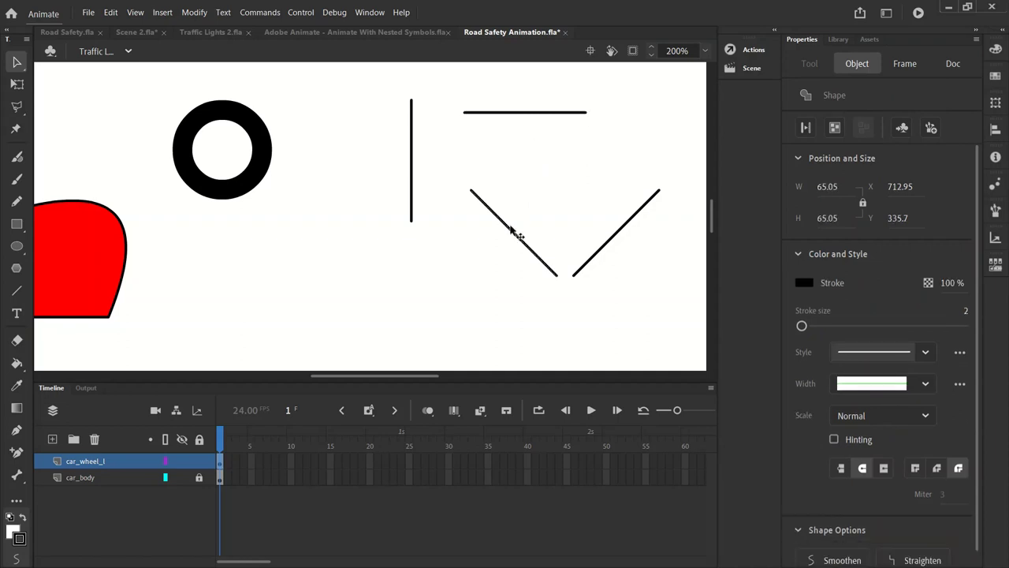
pyautogui.moveTo(511, 229)
pyautogui.mouseDown()
pyautogui.moveTo(533, 164)
pyautogui.moveTo(547, 184)
pyautogui.mouseUp()
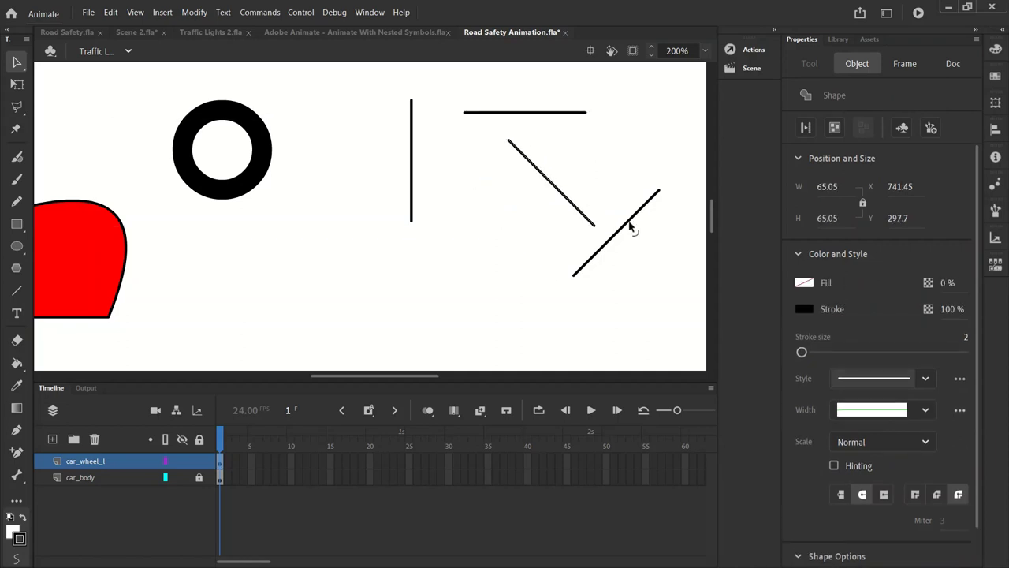
pyautogui.click(633, 225)
pyautogui.moveTo(633, 225); pyautogui.dragTo(648, 106)
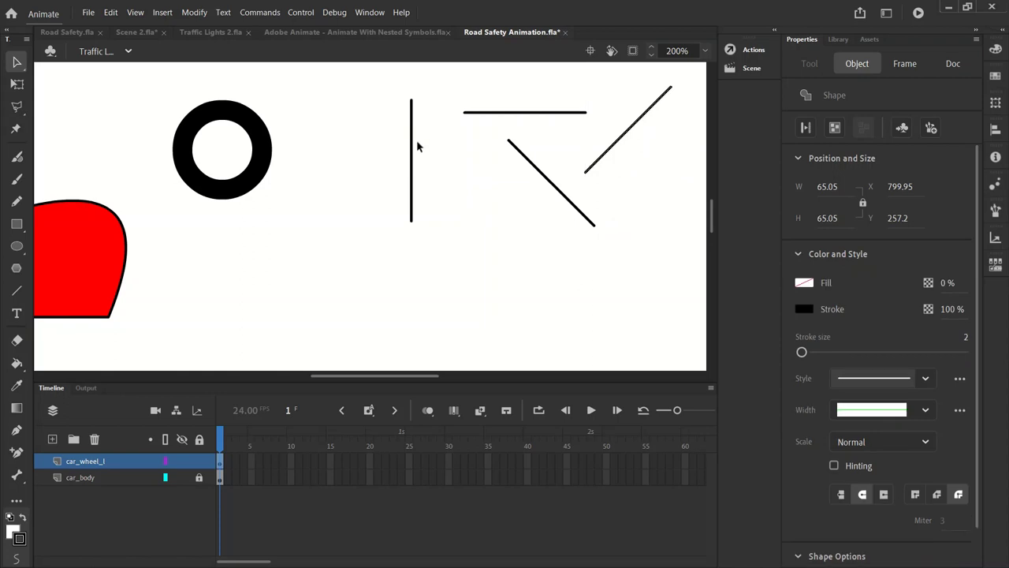
# - Center the vertical line horizontally and vertically on the stage
pyautogui.click(410, 154)
pyautogui.click(404, 159)
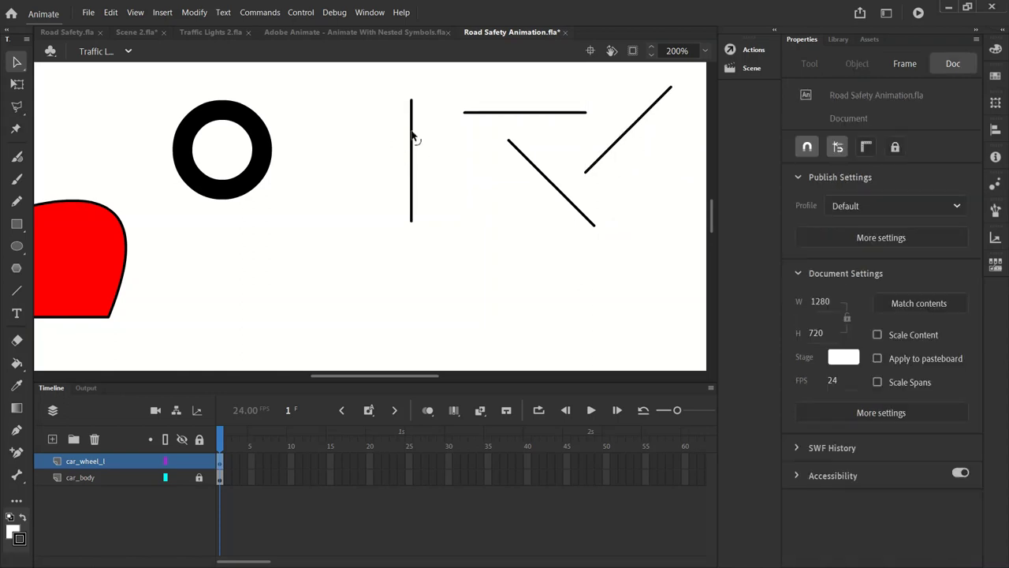
pyautogui.click(412, 135)
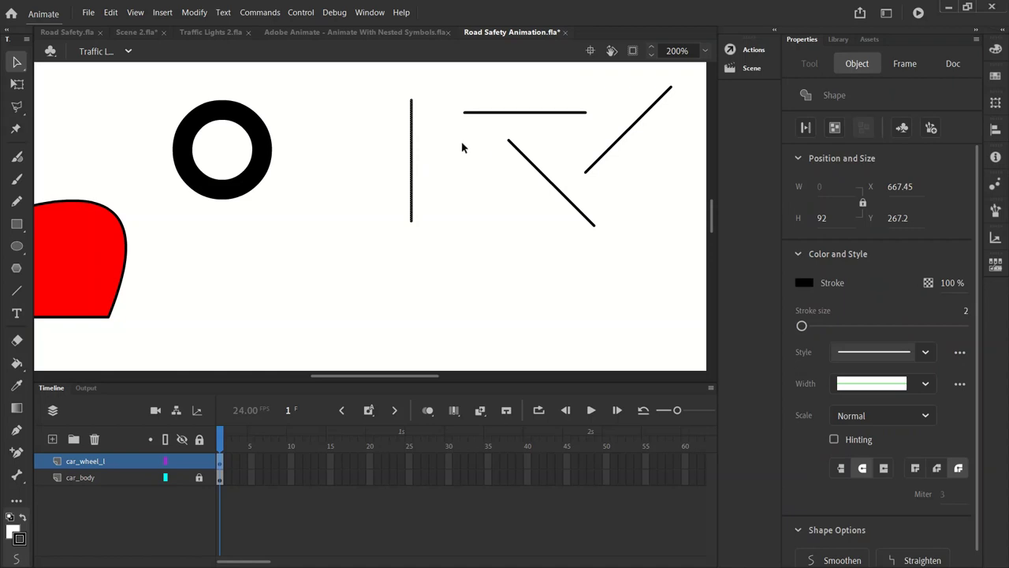
pyautogui.click(995, 133)
pyautogui.click(405, 133)
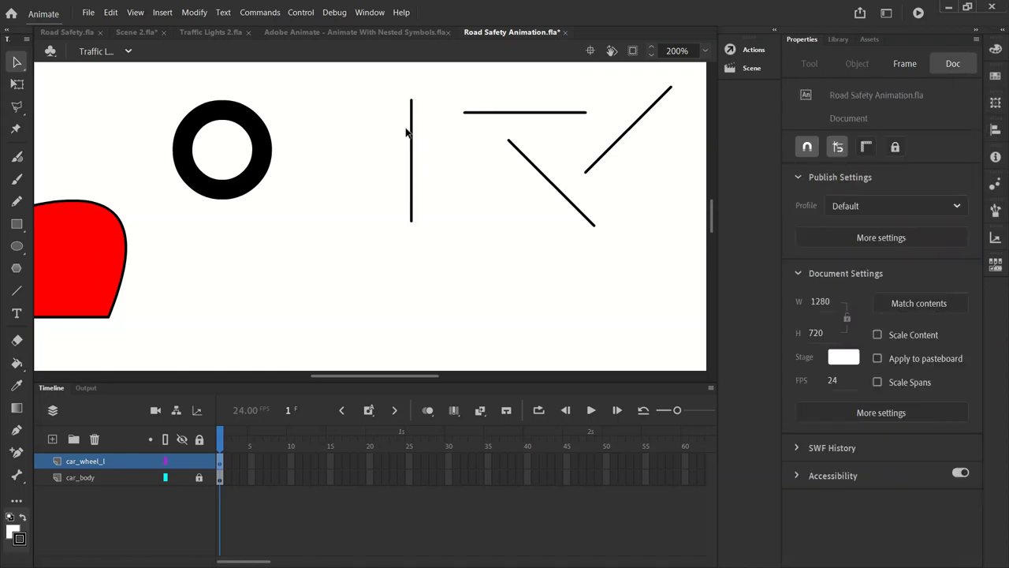
pyautogui.click(412, 135)
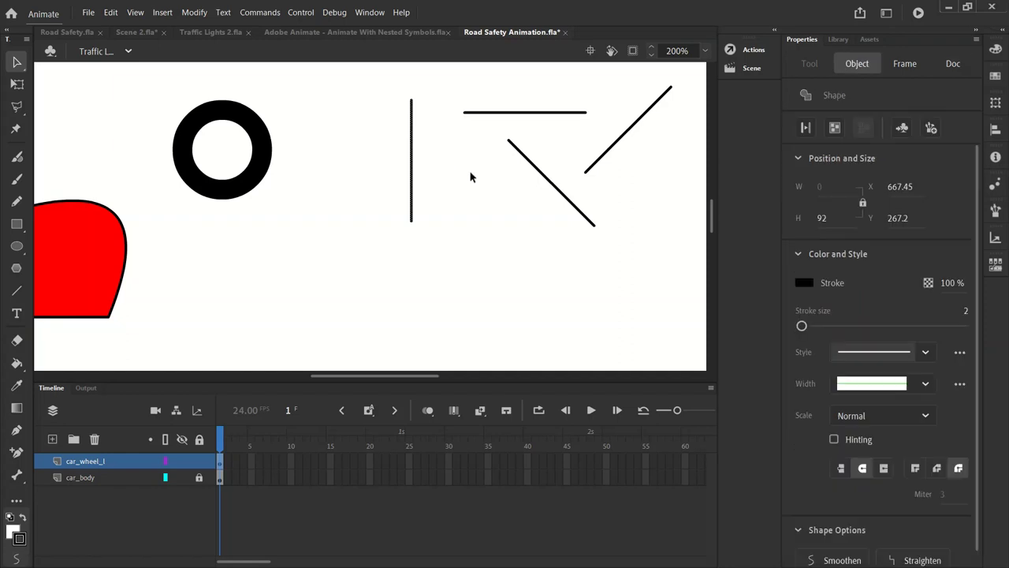
pyautogui.hotkey('ctrl', 'alt', '2')
pyautogui.hotkey('ctrl', 'alt', '5')
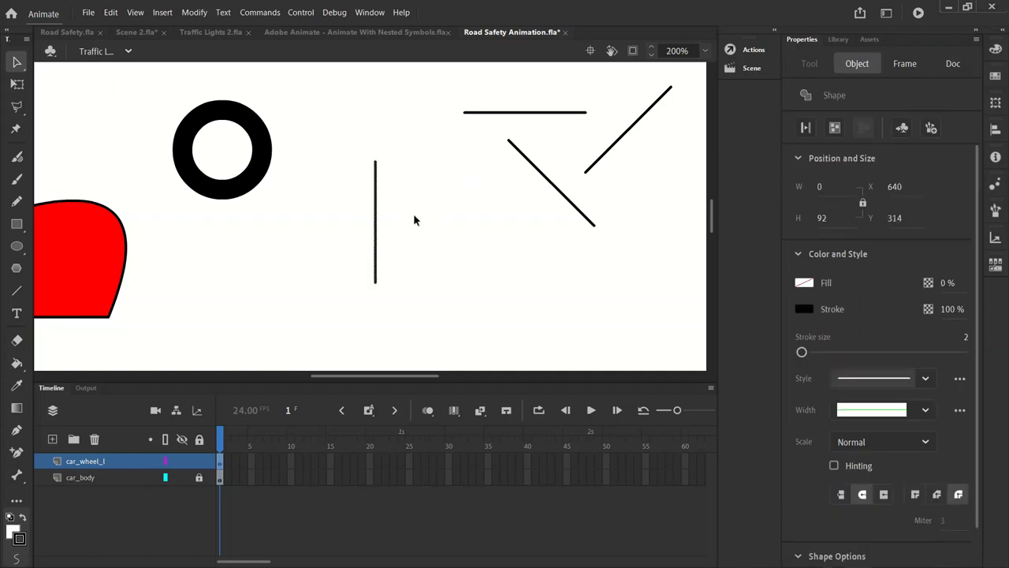
pyautogui.click(473, 192)
# - Center the horizontal line on the stage so it crosses the vertical line in the middle
pyautogui.click(517, 114)
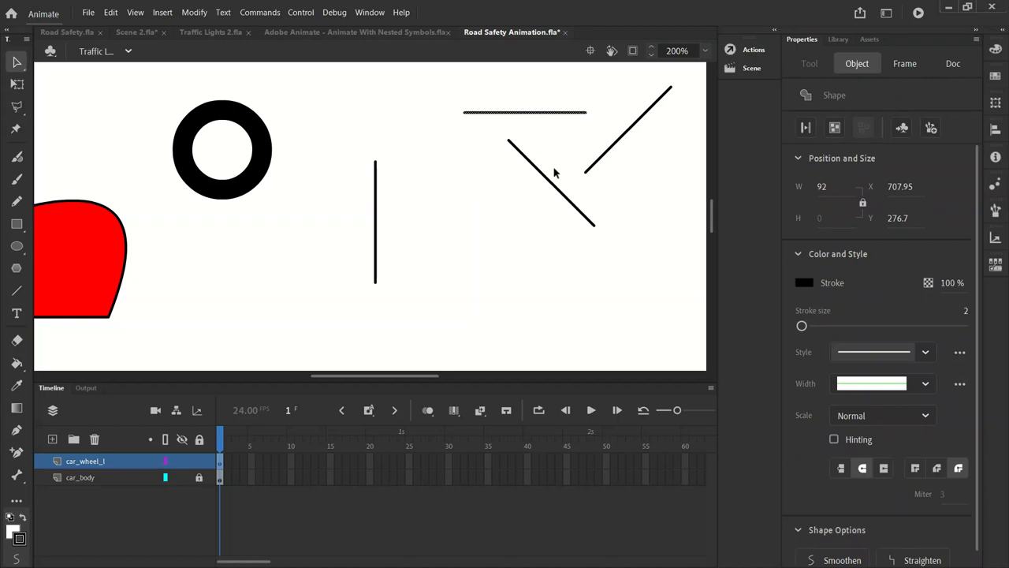
pyautogui.hotkey('ctrl', 'alt', '2')
pyautogui.hotkey('ctrl', 'alt', '5')
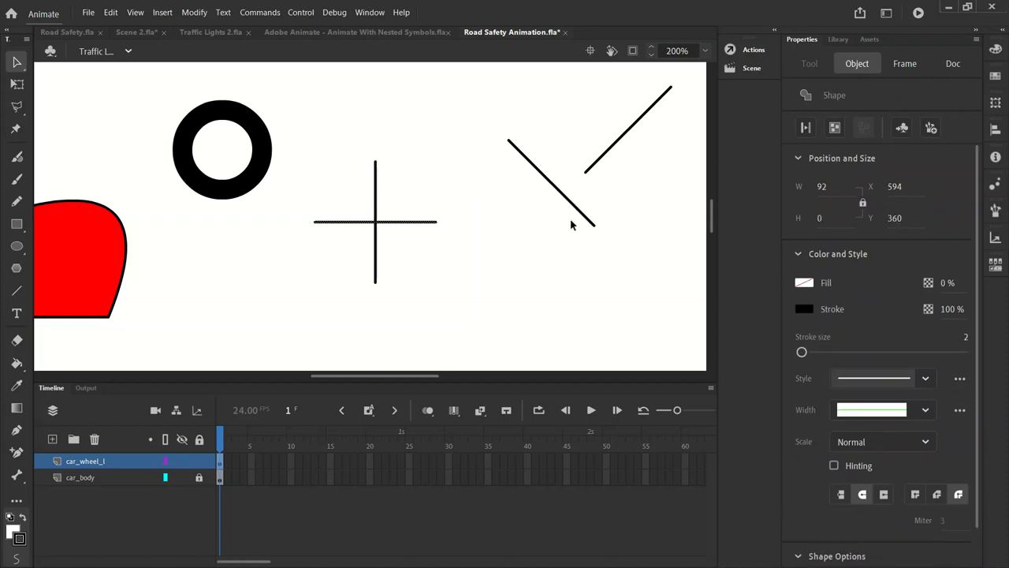
pyautogui.click(476, 347)
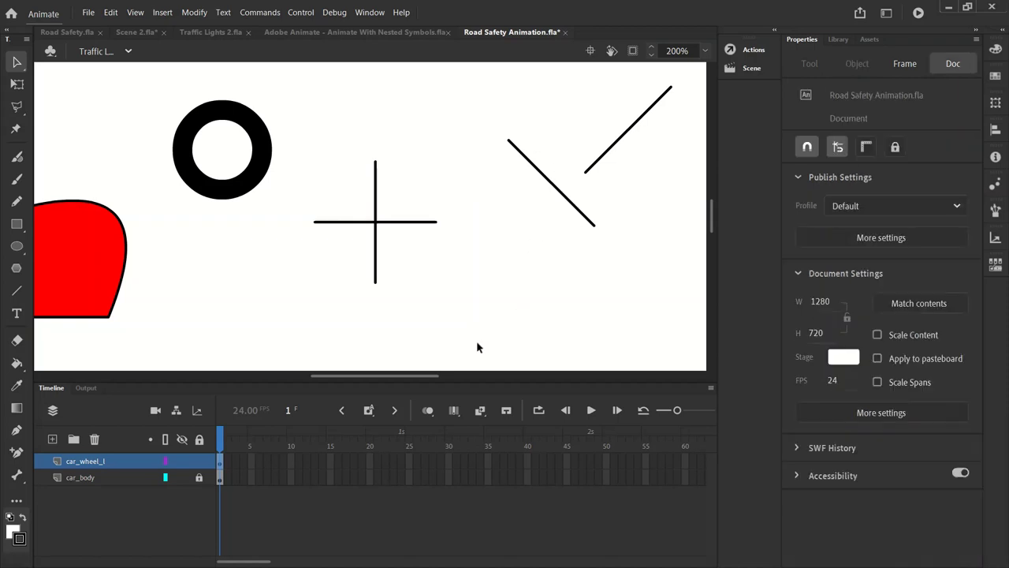
# - Center both diagonal lines on the stage, one after the other, to complete the eight-pointed set of spokes
pyautogui.click(551, 183)
pyautogui.hotkey('ctrl', 'alt', '2')
pyautogui.hotkey('ctrl', 'alt', '5')
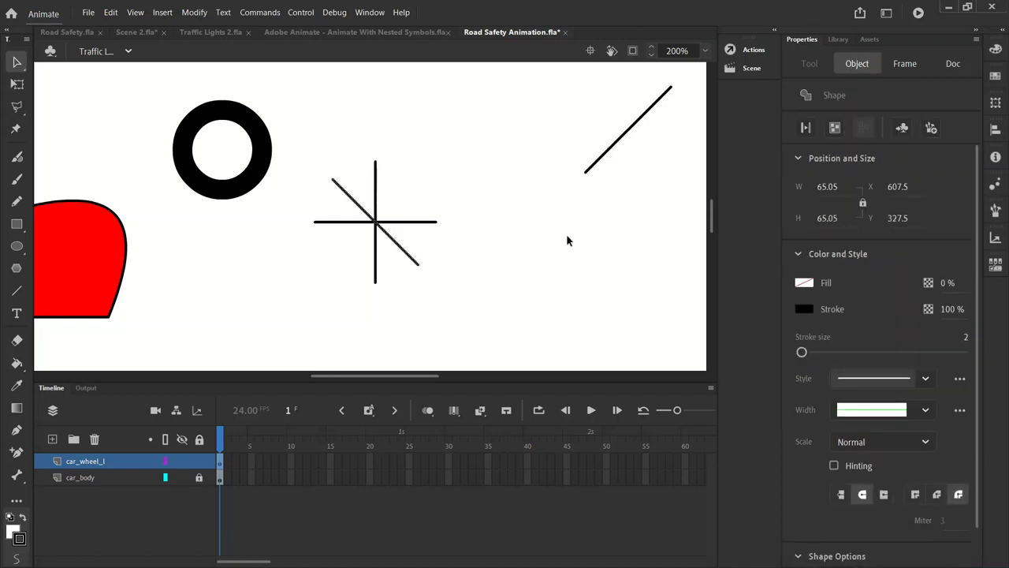
pyautogui.click(587, 231)
pyautogui.click(608, 151)
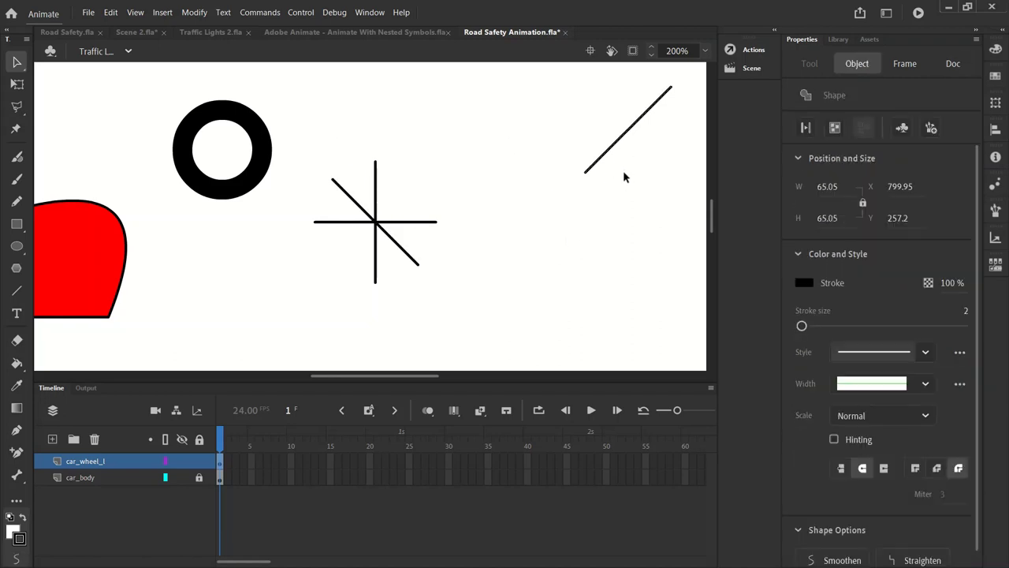
pyautogui.hotkey('ctrl', 'alt', '2')
pyautogui.hotkey('ctrl', 'alt', '5')
pyautogui.click(595, 206)
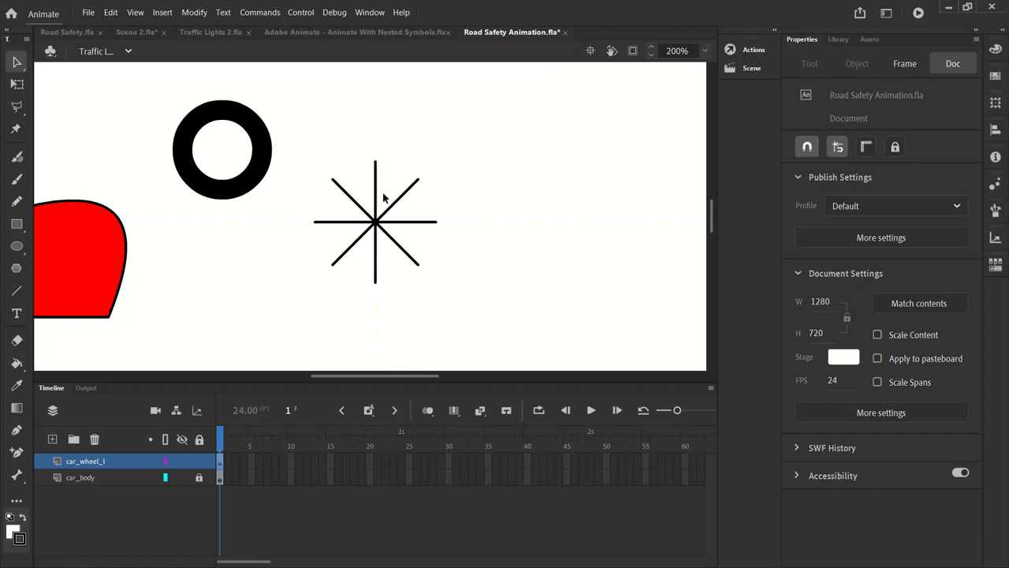
# - Move all the spokes together to about X 747, Y 254, and center the wheel ring with its white fill on the stage
pyautogui.moveTo(461, 131); pyautogui.dragTo(291, 308)
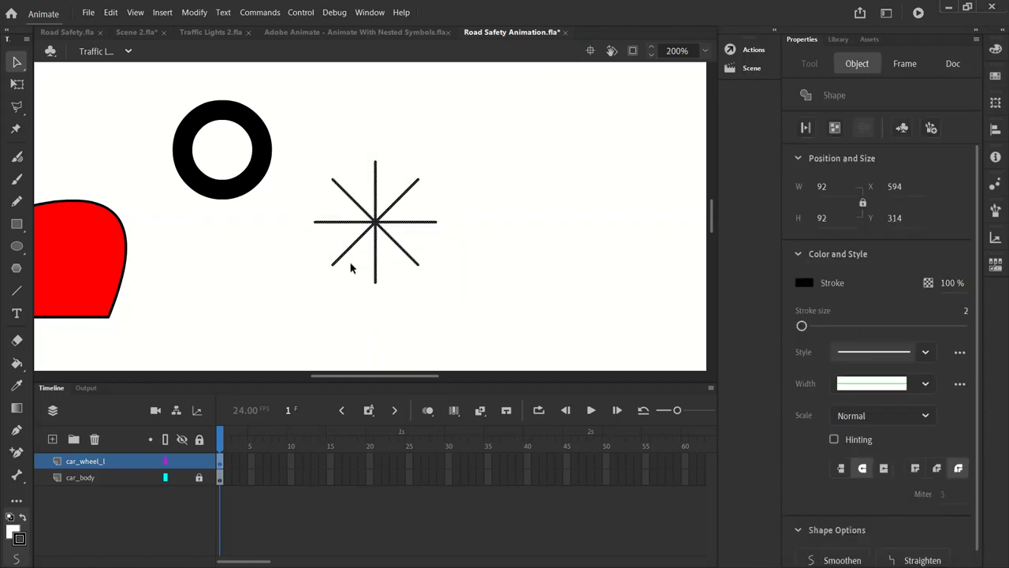
pyautogui.moveTo(394, 209); pyautogui.dragTo(596, 132)
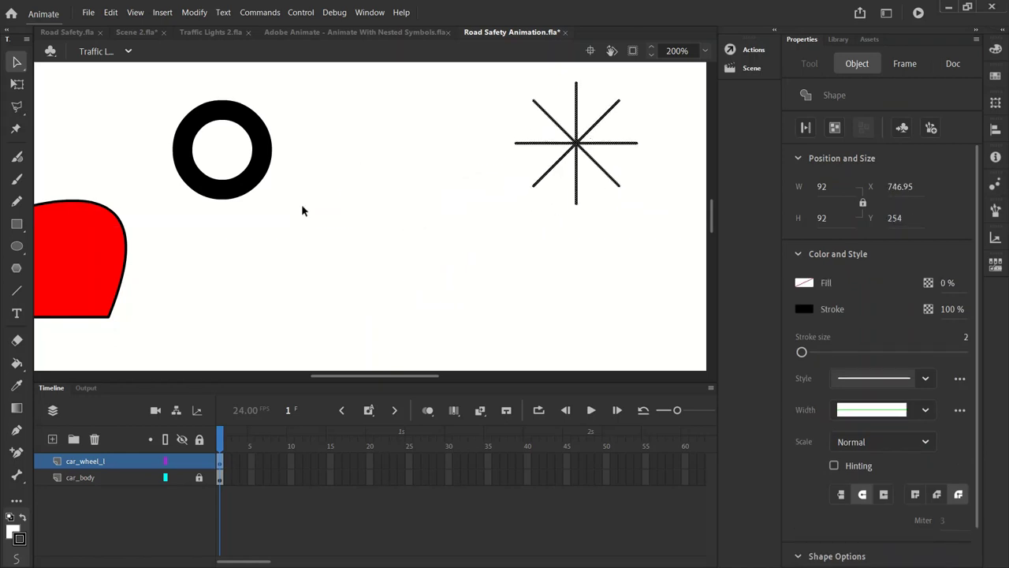
pyautogui.click(258, 133)
pyautogui.click(304, 158)
pyautogui.moveTo(322, 230); pyautogui.dragTo(141, 82)
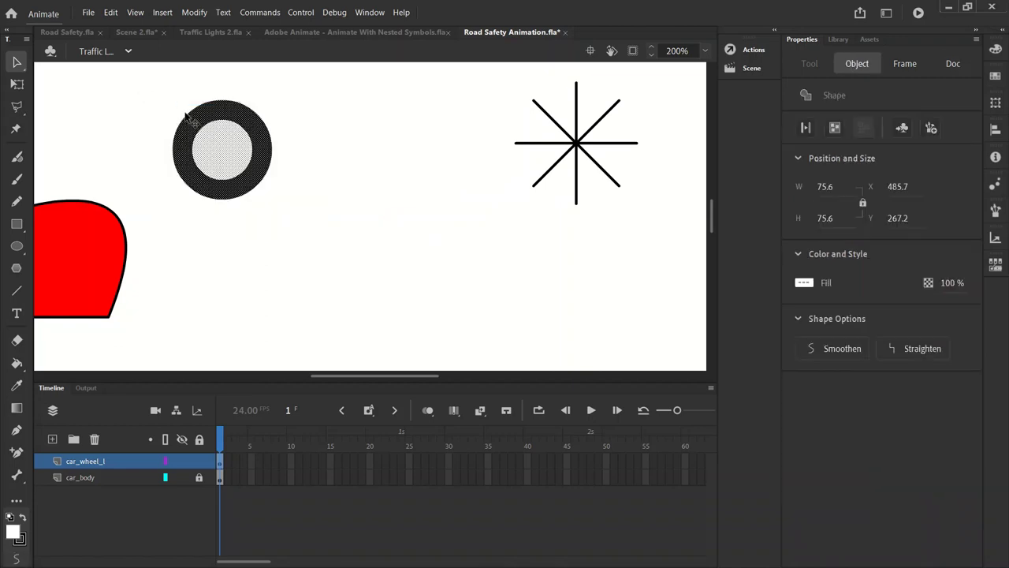
pyautogui.hotkey('ctrl', 'x')
pyautogui.hotkey('ctrl', 'v')
pyautogui.click(246, 142)
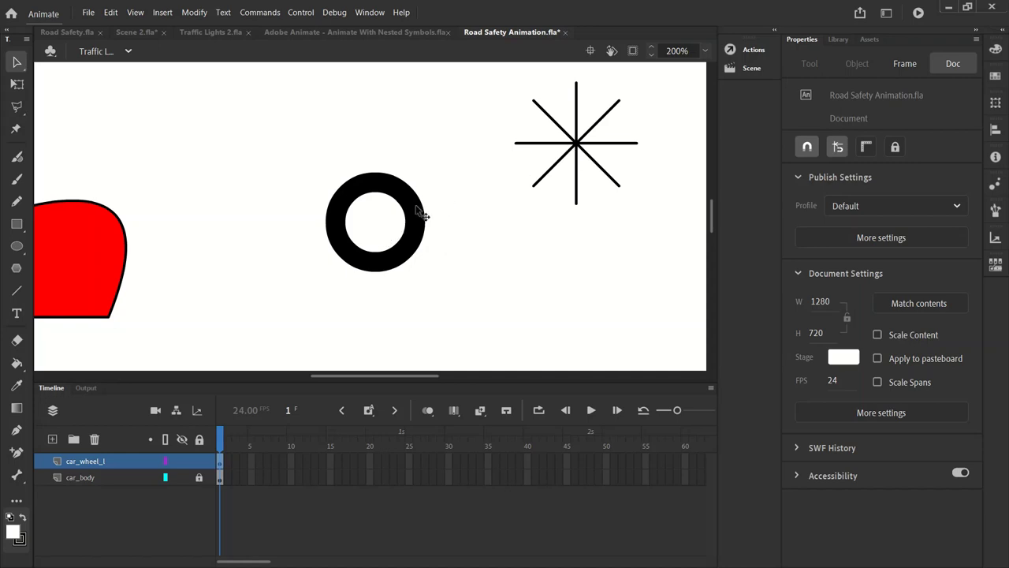
# - Center the whole set of spokes on the stage over the wheel, at X 594, Y 314
pyautogui.click(623, 144)
pyautogui.moveTo(656, 210); pyautogui.dragTo(500, 77)
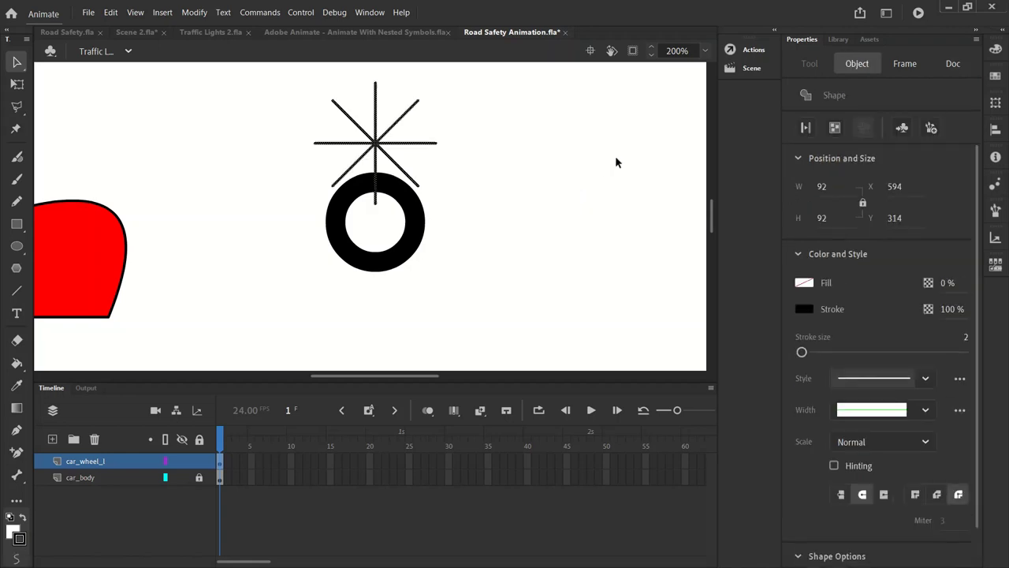
pyautogui.click(454, 203)
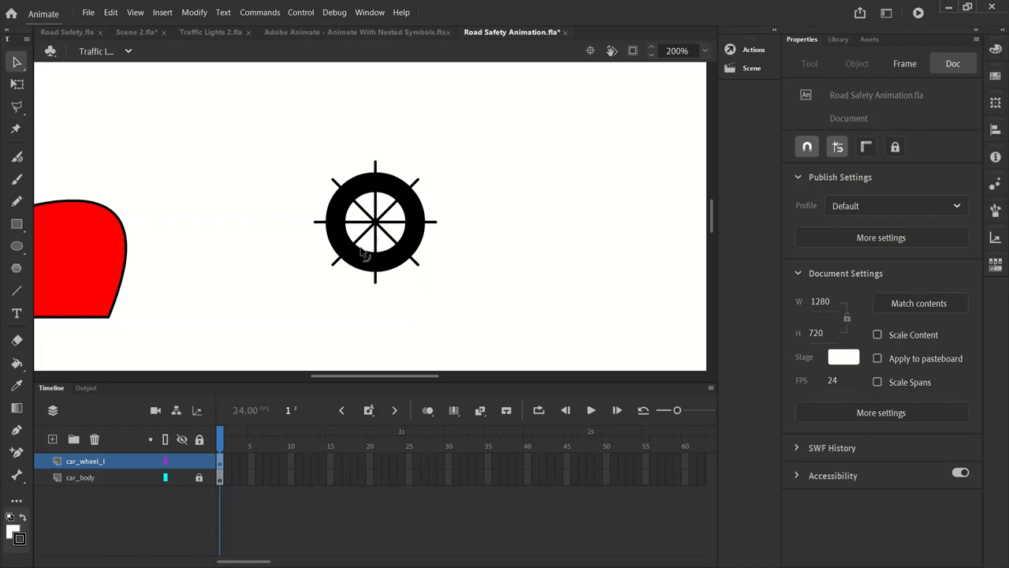
# - Delete the spoke end sticking out above the wheel and that spoke's segment overlapping the black tyre
pyautogui.click(376, 164)
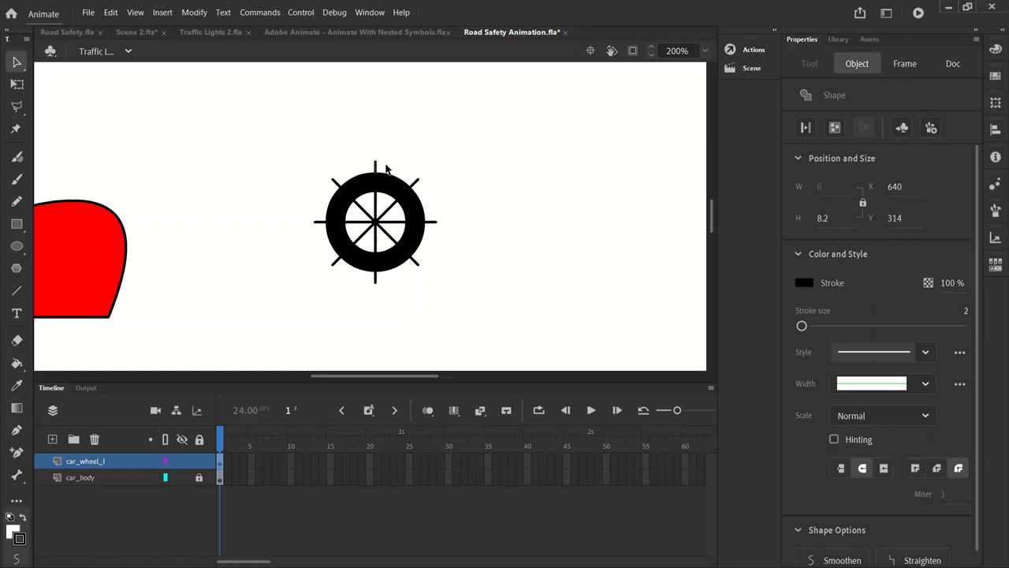
pyautogui.click(411, 164)
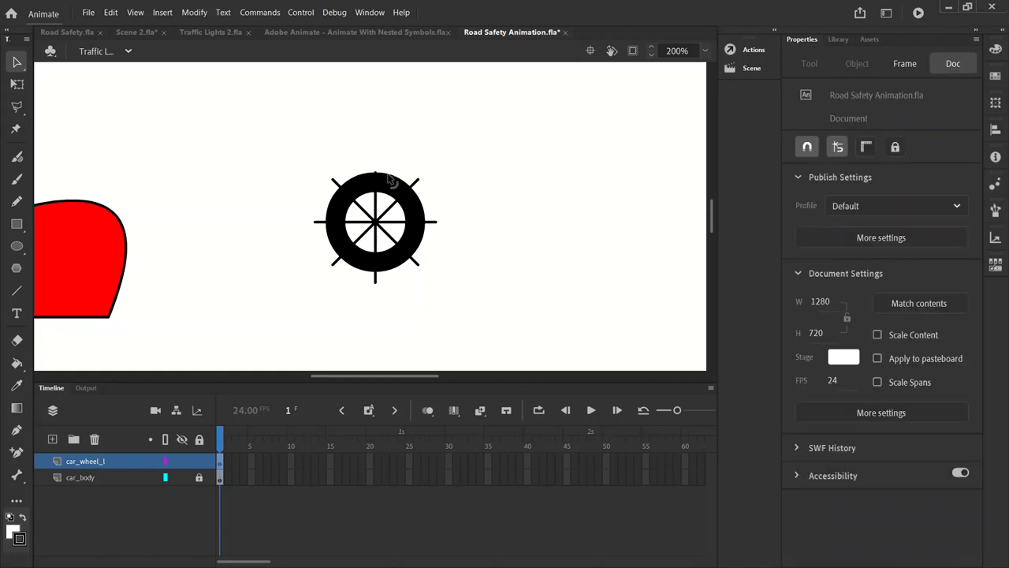
pyautogui.click(704, 51)
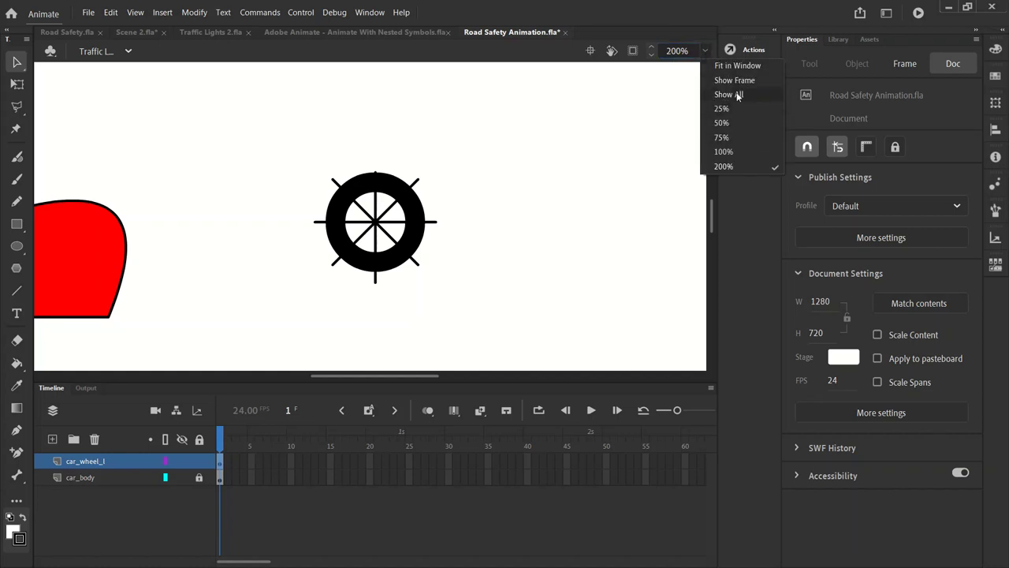
pyautogui.click(513, 155)
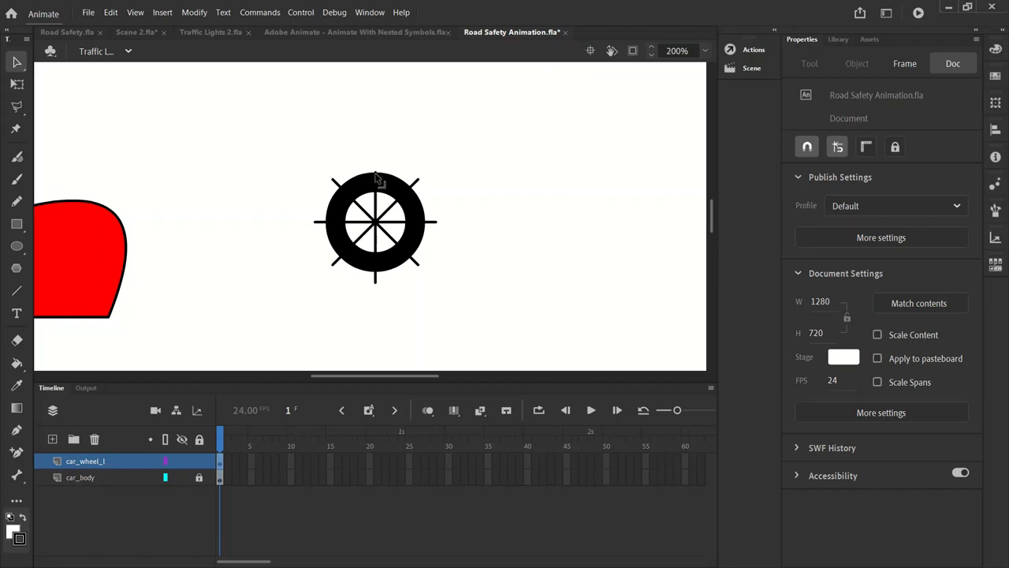
pyautogui.click(376, 175)
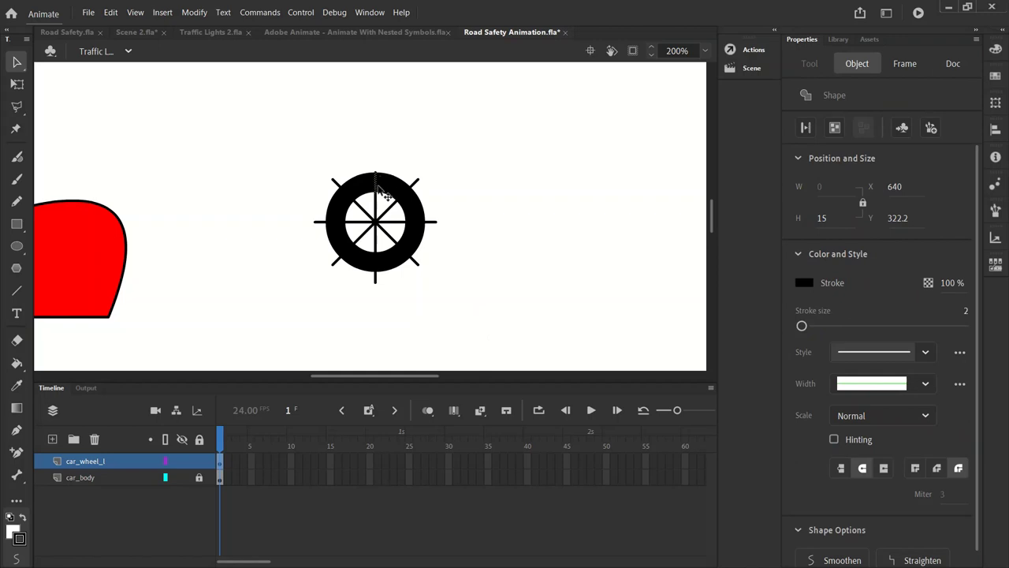
pyautogui.click(460, 174)
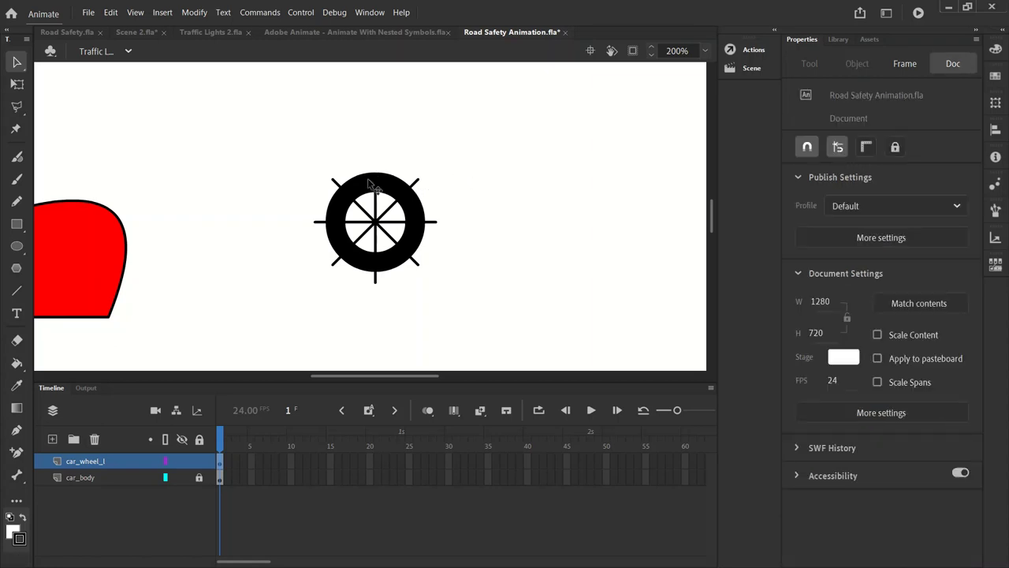
# - Delete the protruding ends and tyre-overlapping segments of the upper-right, right and lower-right spokes
pyautogui.click(418, 186)
pyautogui.click(430, 197)
pyautogui.click(418, 185)
pyautogui.click(443, 195)
pyautogui.click(434, 223)
pyautogui.click(435, 229)
pyautogui.click(416, 266)
pyautogui.click(416, 266)
pyautogui.click(409, 262)
pyautogui.click(408, 274)
# - Delete the bottom spoke's protruding end and its segment over the tyre, and the lower-left spoke's protruding end
pyautogui.click(375, 276)
pyautogui.click(376, 267)
pyautogui.click(376, 276)
pyautogui.click(376, 265)
pyautogui.click(342, 264)
pyautogui.click(347, 260)
pyautogui.click(354, 260)
pyautogui.press('Delete')
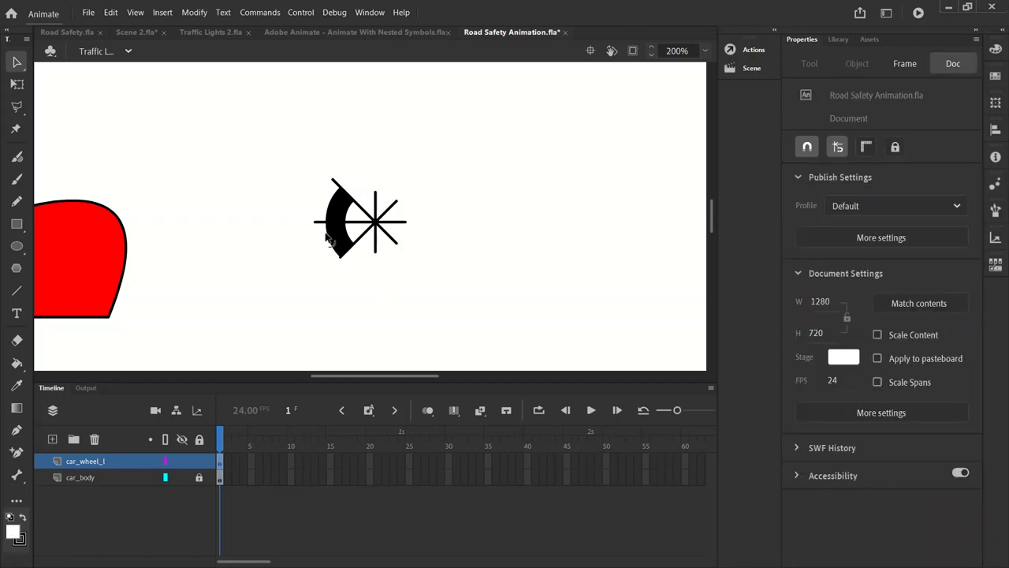
pyautogui.hotkey('ctrl', 'z')
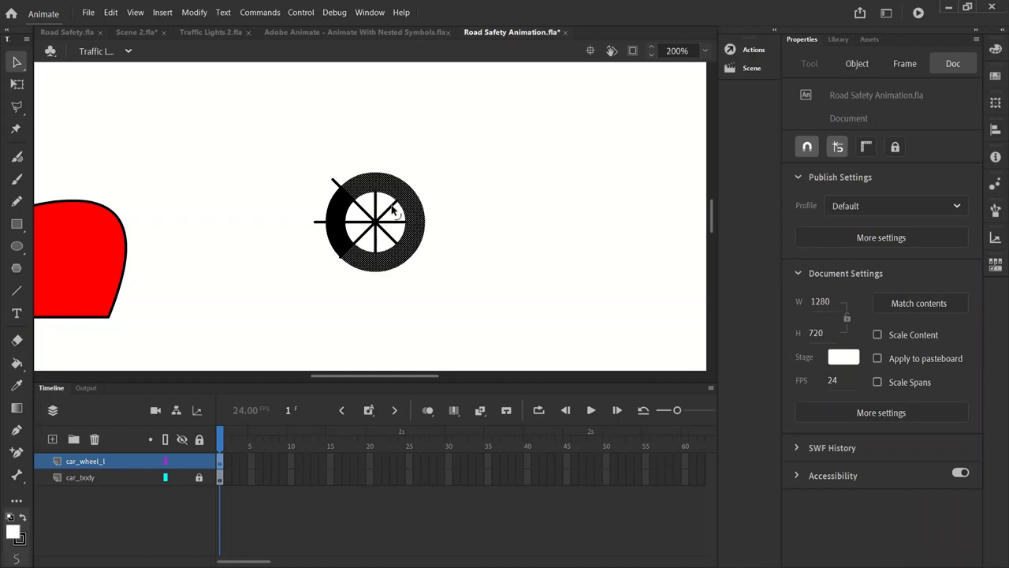
# - Delete the left and upper-left spokes' protruding ends and the remaining spoke segments overlapping the tyre on the left side
pyautogui.click(350, 264)
pyautogui.click(331, 219)
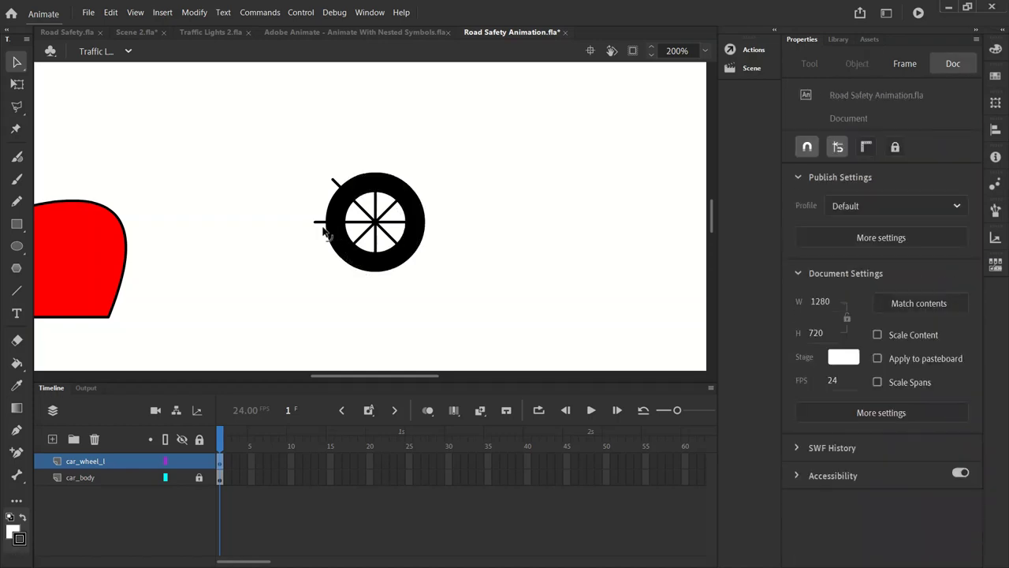
pyautogui.click(333, 228)
pyautogui.click(335, 186)
pyautogui.click(492, 209)
pyautogui.moveTo(447, 276); pyautogui.dragTo(281, 149)
pyautogui.click(495, 284)
# - Move the complete wheel, tyre and spokes together, to the car body between the two arches, at X 239.7, Y 401.75
pyautogui.click(705, 52)
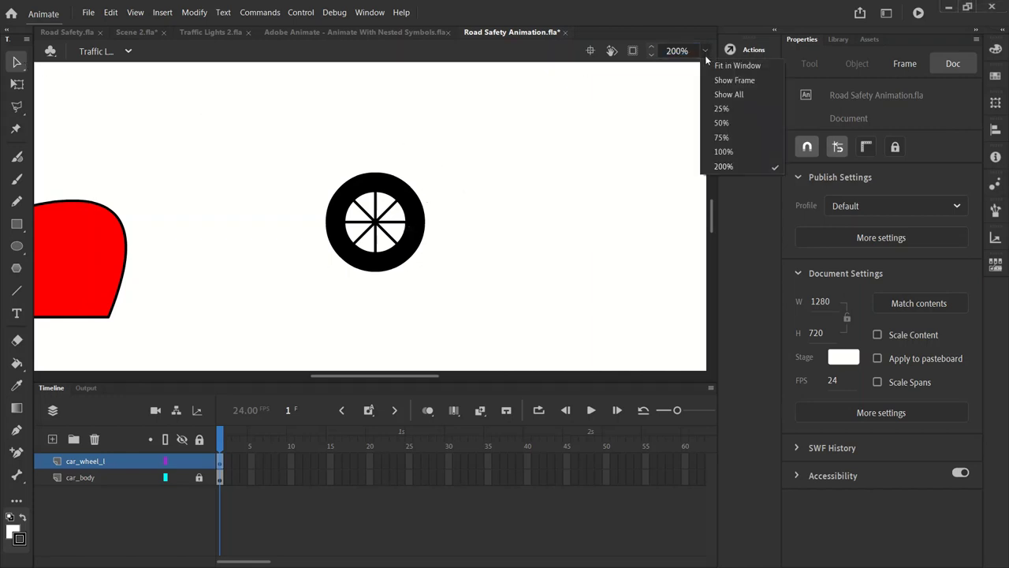
pyautogui.click(722, 152)
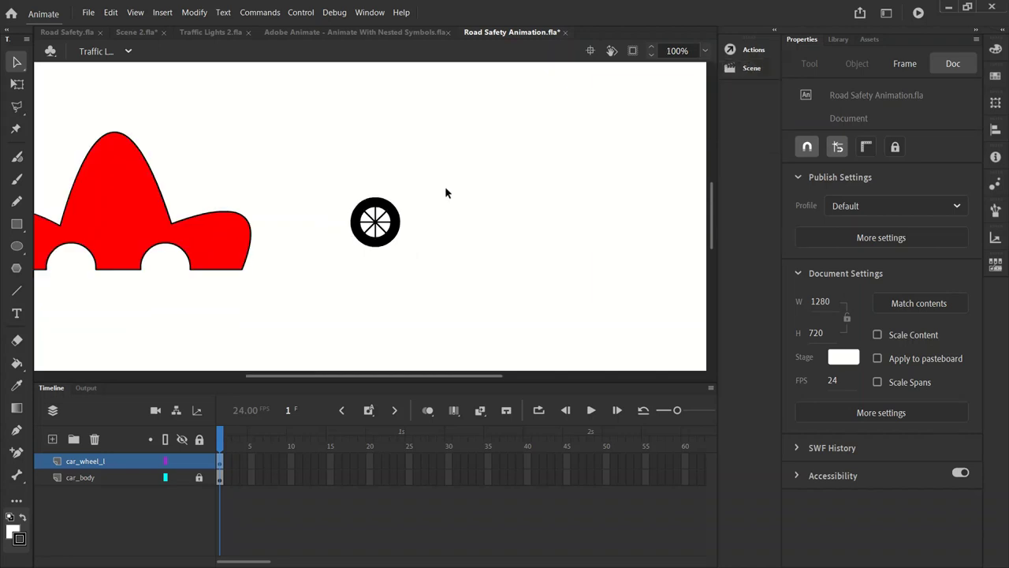
pyautogui.click(400, 226)
pyautogui.moveTo(405, 223); pyautogui.dragTo(150, 249)
pyautogui.click(192, 299)
pyautogui.click(147, 251)
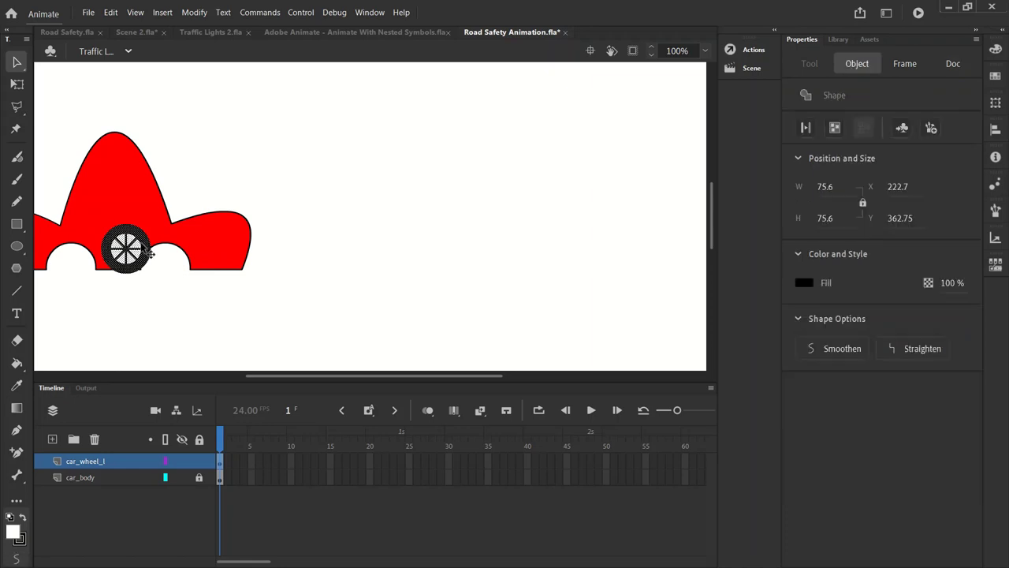
pyautogui.doubleClick(154, 252)
pyautogui.click(173, 282)
pyautogui.doubleClick(156, 251)
pyautogui.moveTo(156, 250); pyautogui.dragTo(167, 273)
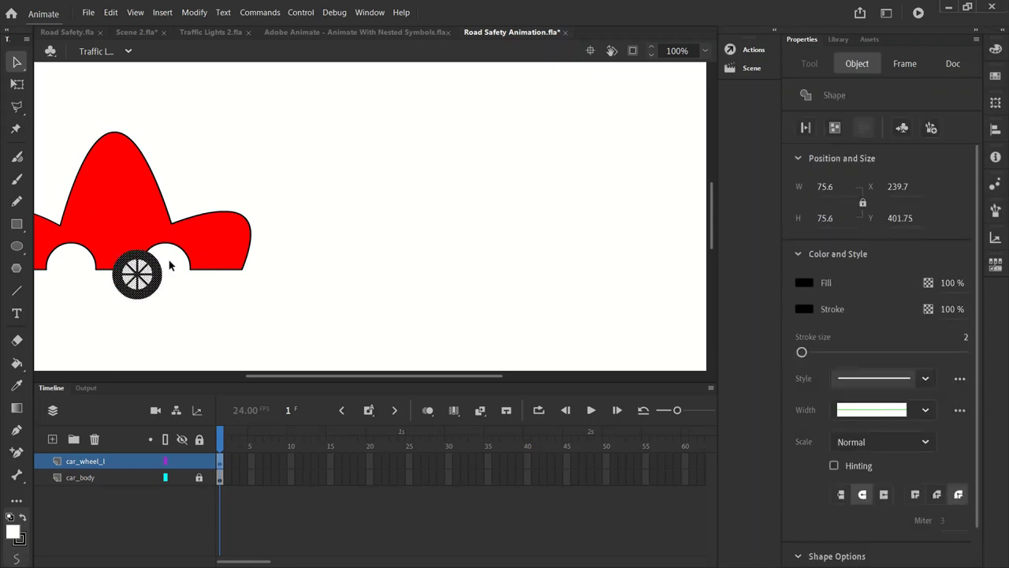
# - Fit the wheel into the car's left wheel arch at X 139.2, Y 392.25
pyautogui.click(704, 50)
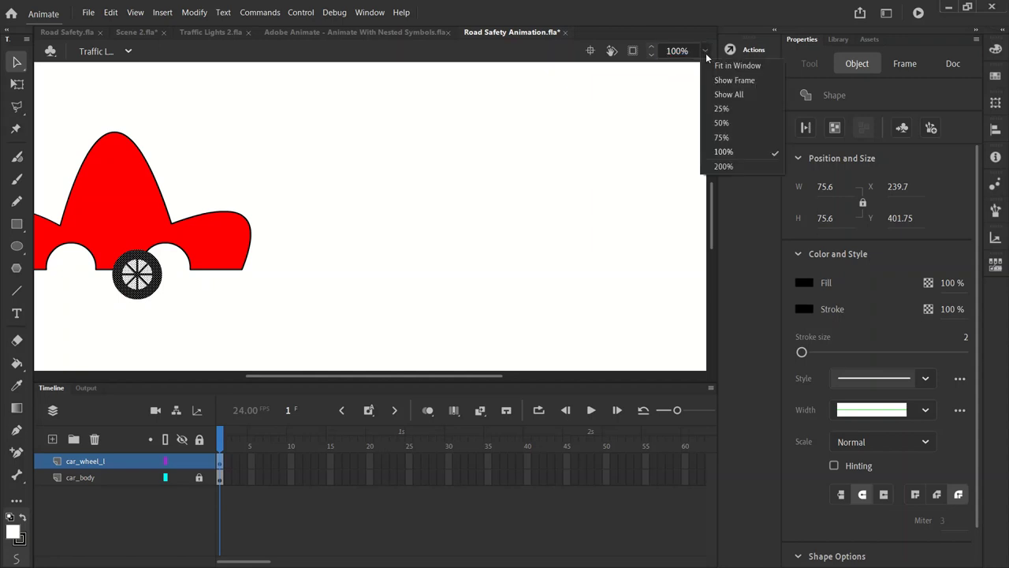
pyautogui.click(723, 166)
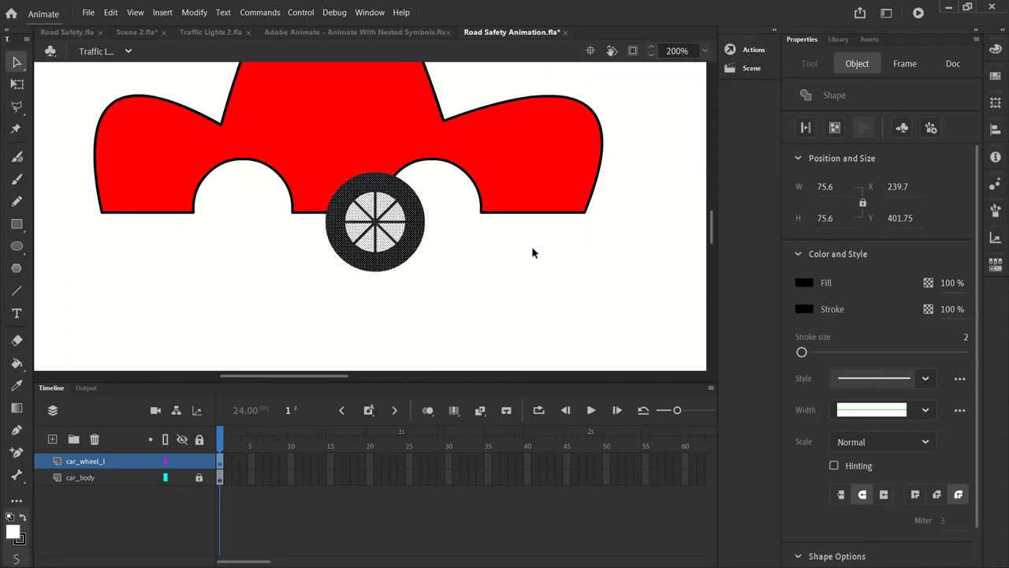
pyautogui.moveTo(416, 207); pyautogui.dragTo(287, 203)
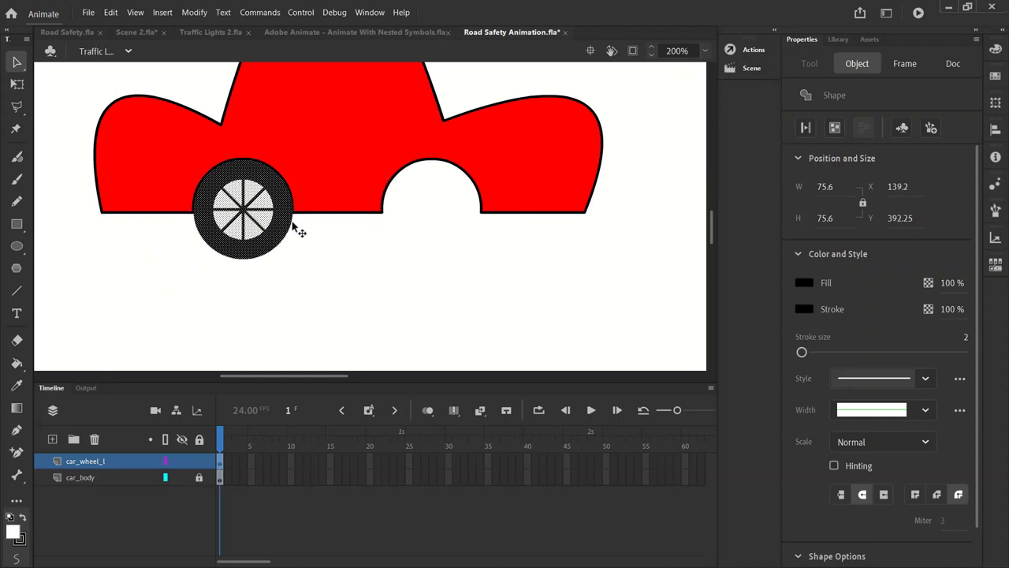
pyautogui.click(364, 300)
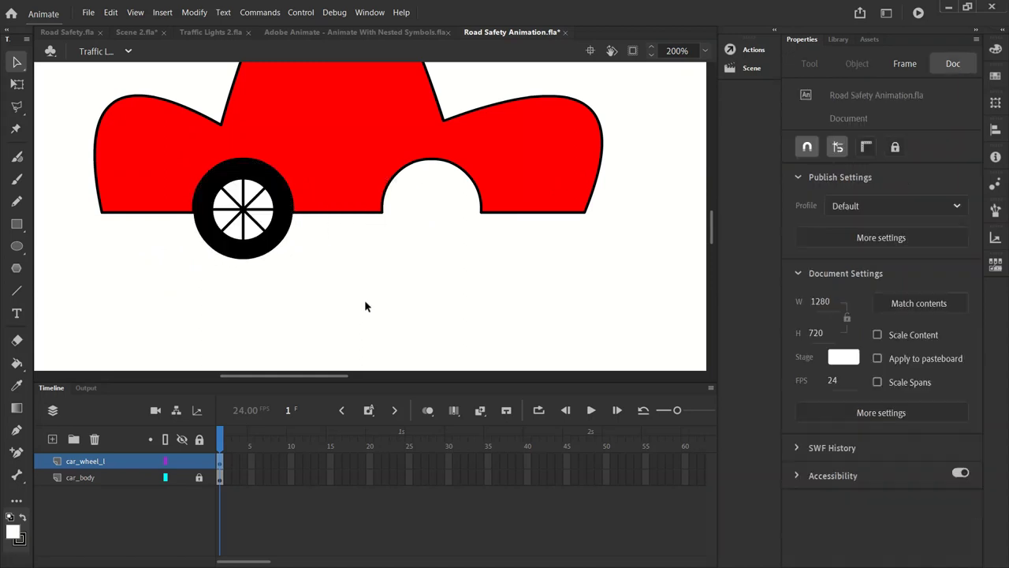
# - Select the whole wheel and scale it down proportionally about its centre to about 67.6 by 67.6 with Free Transform
pyautogui.click(283, 207)
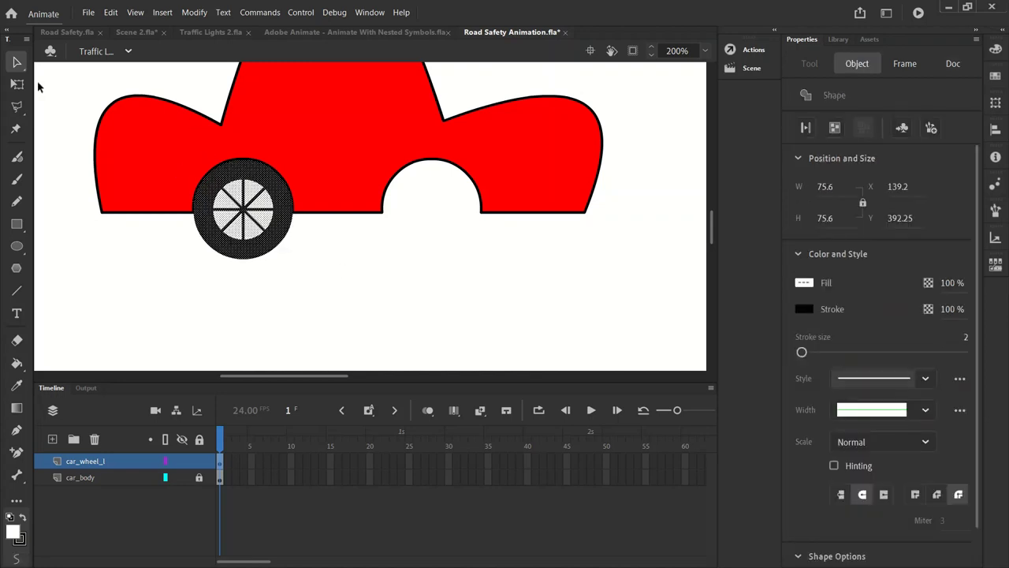
pyautogui.click(285, 250)
pyautogui.moveTo(304, 274); pyautogui.dragTo(178, 126)
pyautogui.click(17, 84)
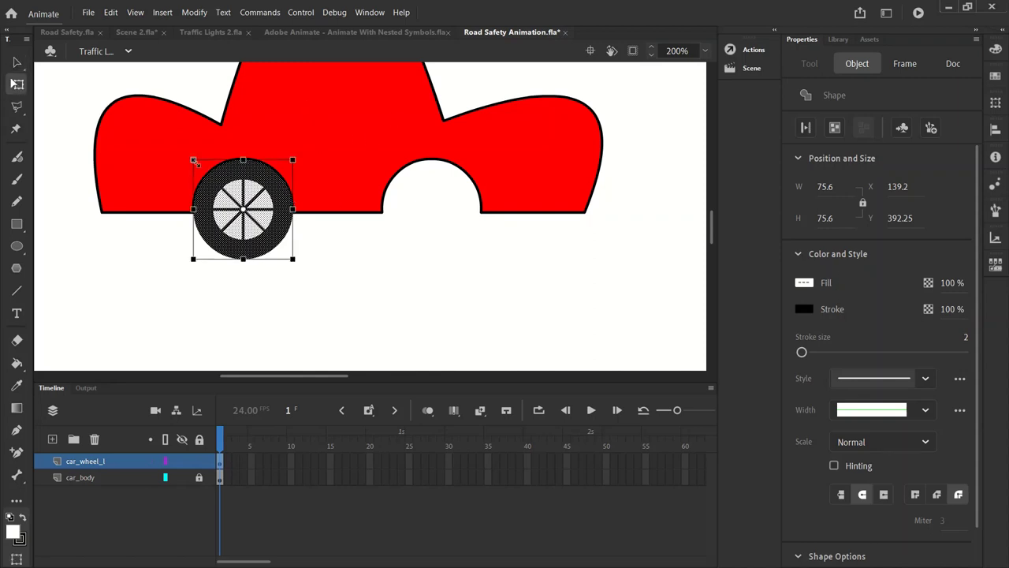
pyautogui.moveTo(194, 160); pyautogui.dragTo(197, 164)
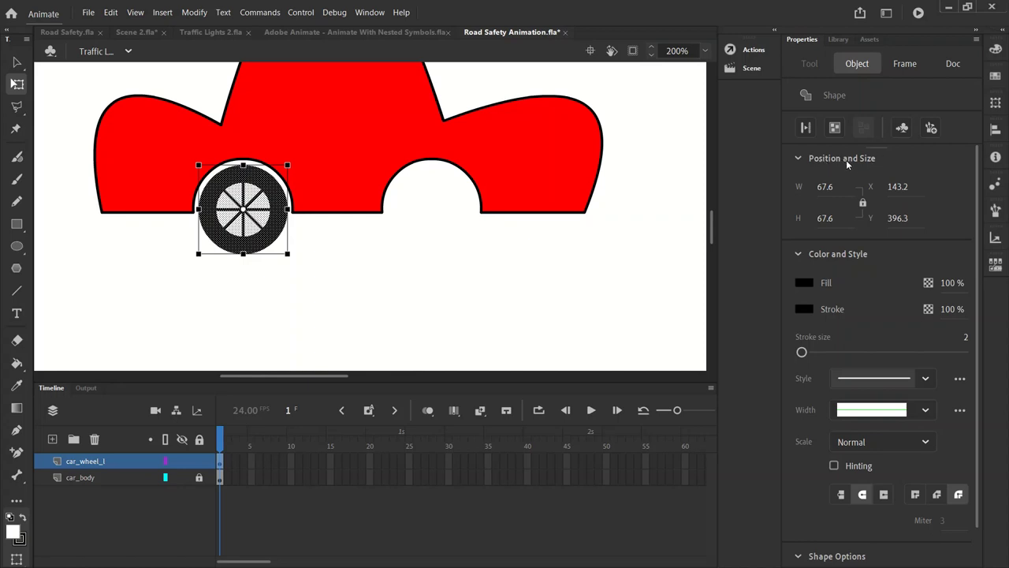
# - Try a proportional wheel width of 78.05 and an X position of 163, and undo both changes
pyautogui.moveTo(826, 193)
pyautogui.mouseDown()
pyautogui.moveTo(836, 192)
pyautogui.moveTo(810, 193)
pyautogui.mouseUp()
pyautogui.moveTo(823, 192); pyautogui.dragTo(836, 193)
pyautogui.moveTo(901, 194); pyautogui.dragTo(918, 195)
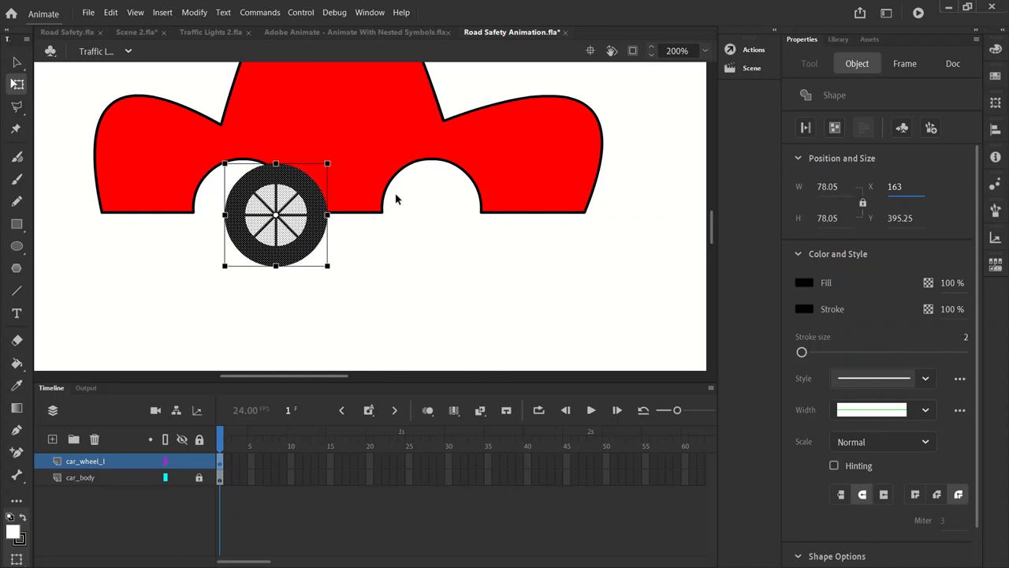
pyautogui.hotkey('ctrl', 'z')
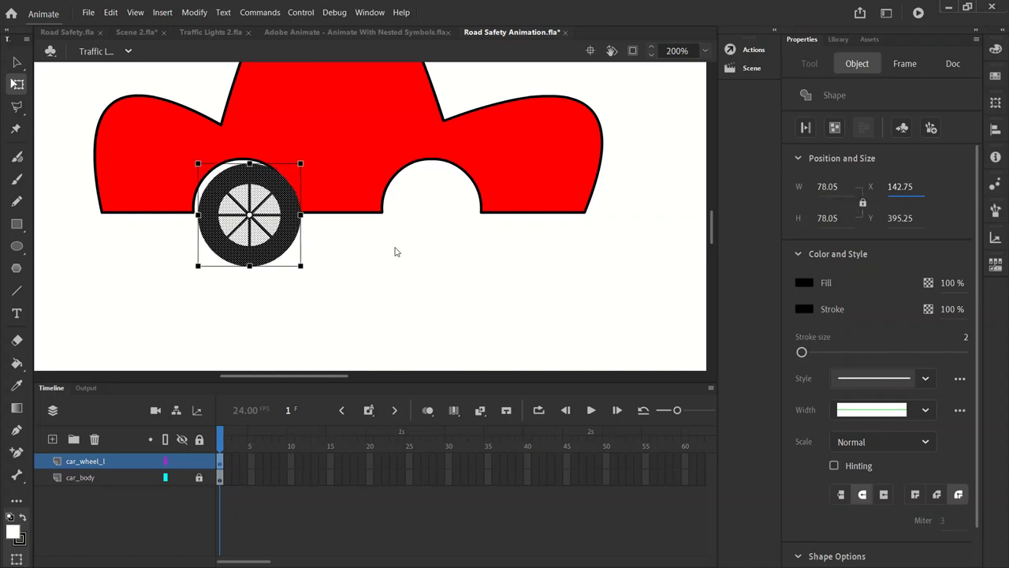
pyautogui.hotkey('ctrl', 'z')
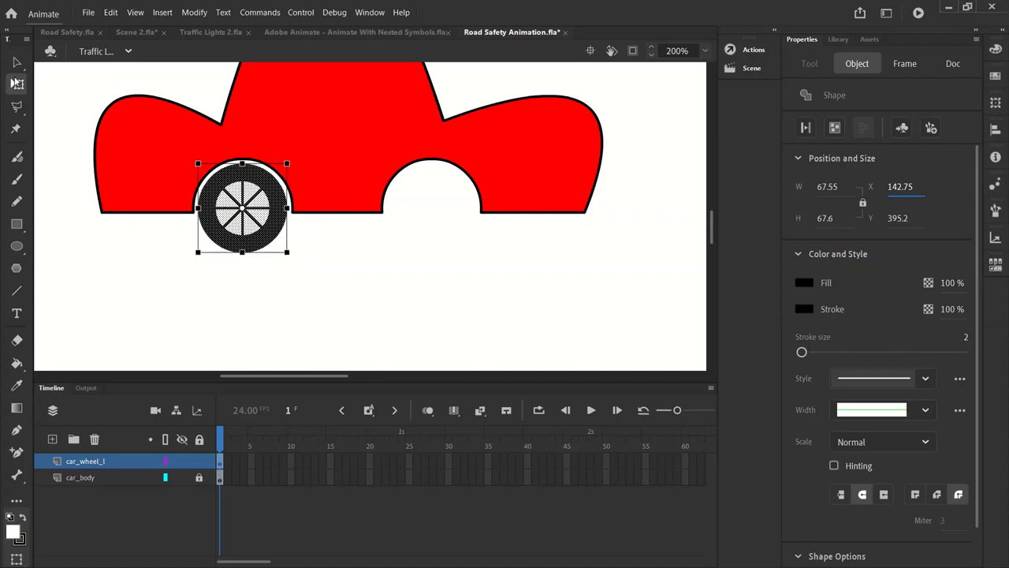
# - Nudge the wheel down one pixel within the left arch, to Y 396.2
pyautogui.press('v')
pyautogui.click(291, 225)
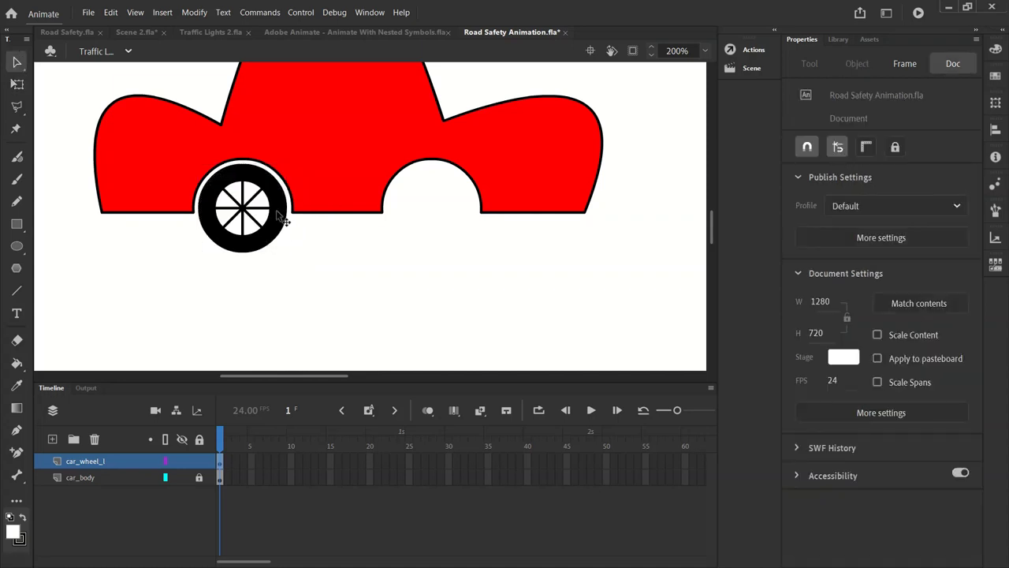
pyautogui.click(282, 223)
pyautogui.press('Down')
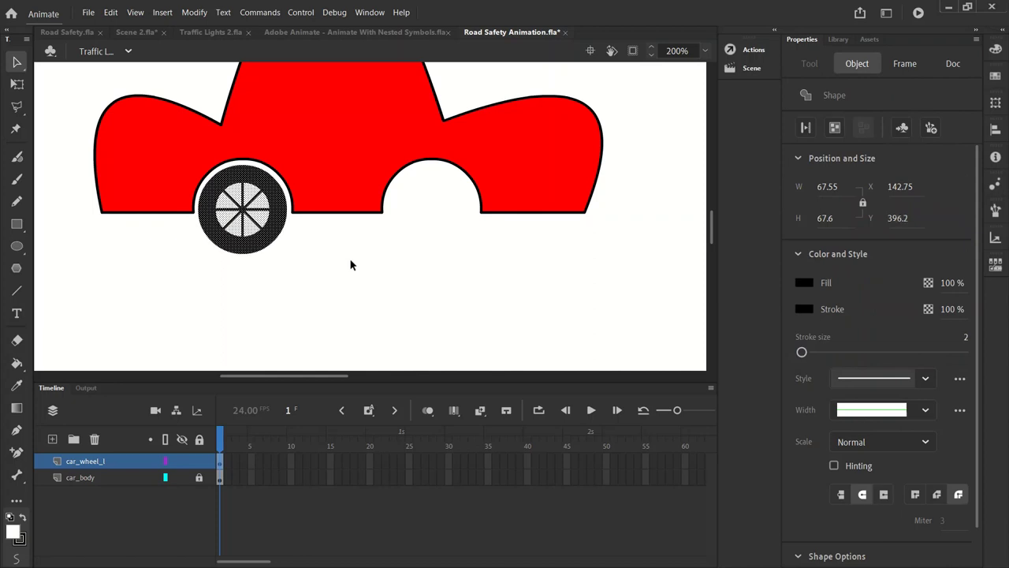
pyautogui.click(331, 265)
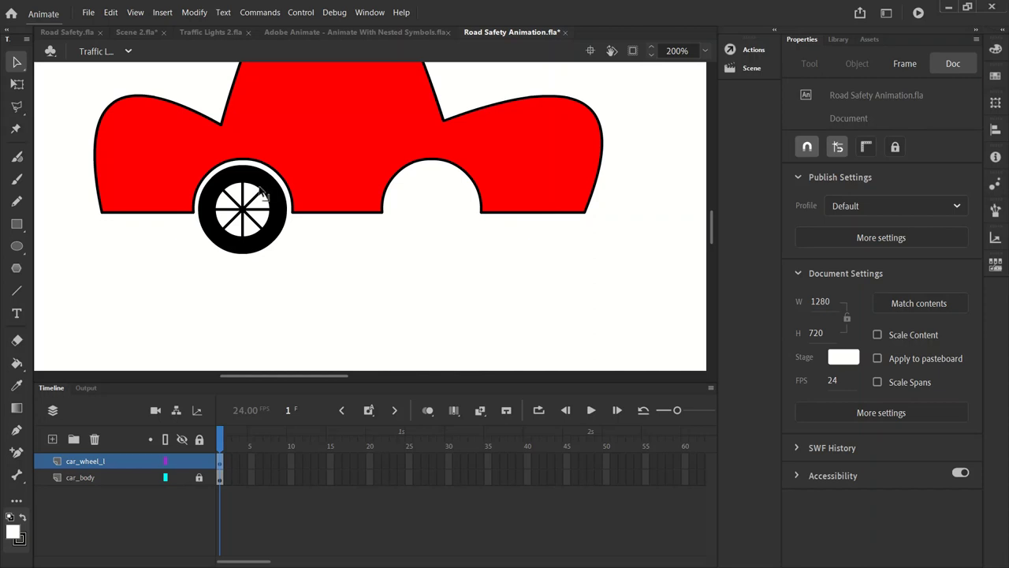
# - Convert the whole wheel into a Graphic symbol named wheel
pyautogui.moveTo(327, 269); pyautogui.dragTo(161, 168)
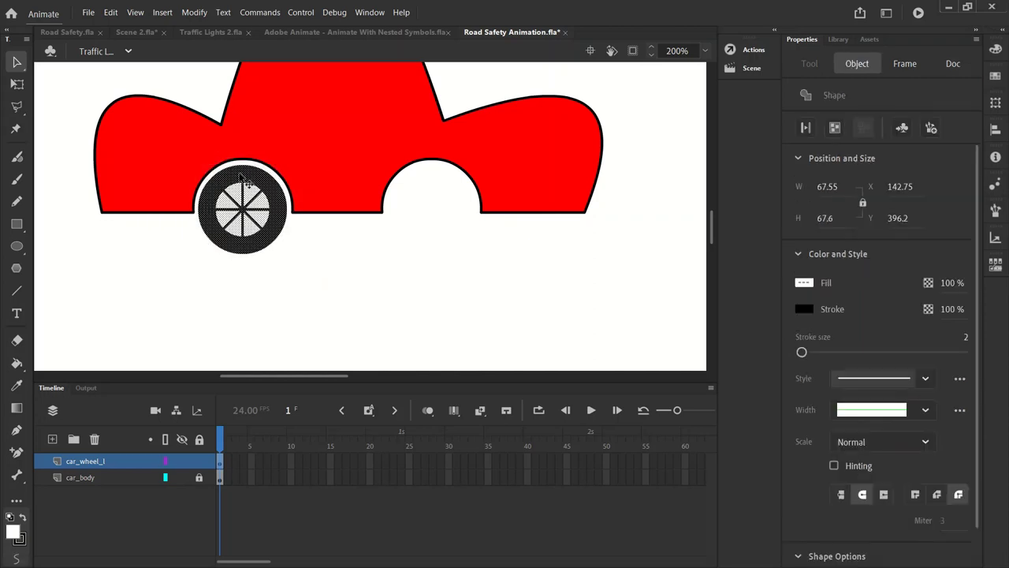
pyautogui.press('F8')
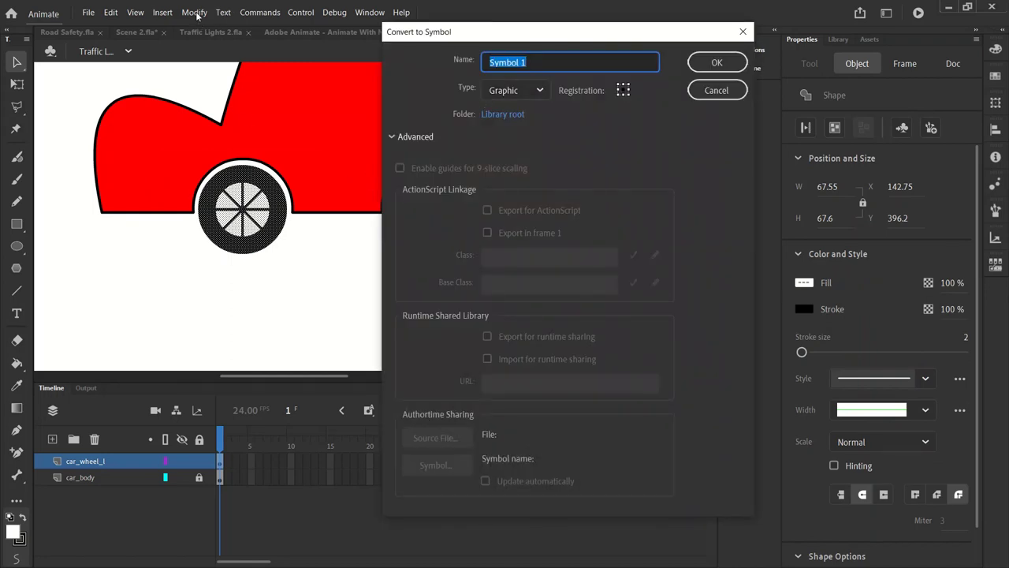
pyautogui.click(510, 91)
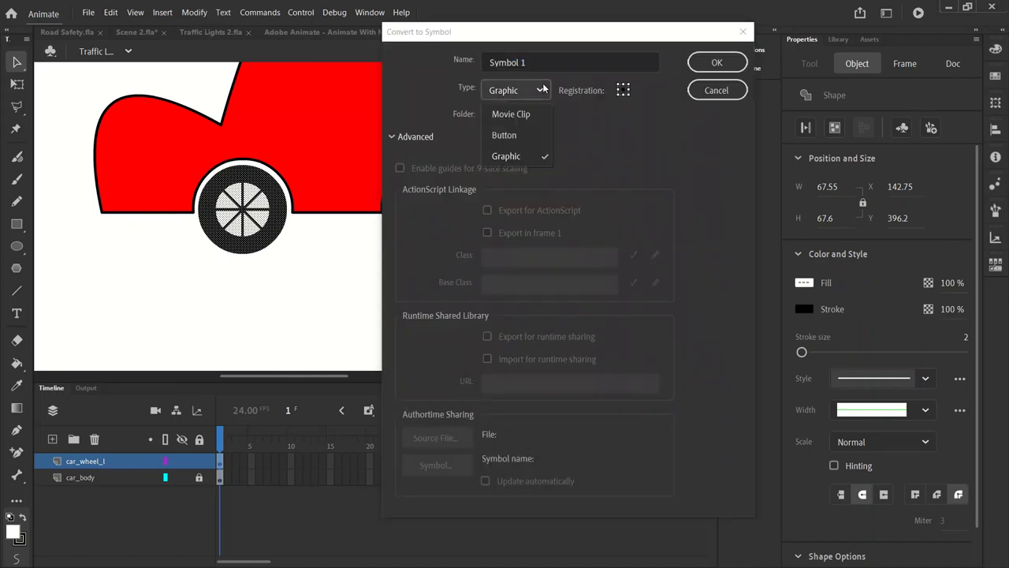
pyautogui.click(521, 157)
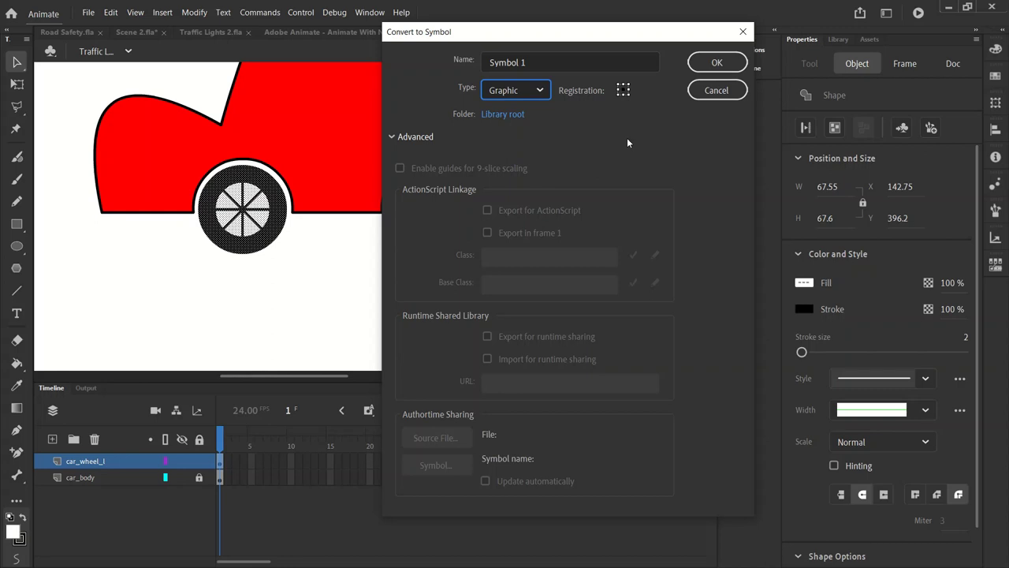
pyautogui.doubleClick(545, 63)
pyautogui.hotkey('ctrl', 'a')
pyautogui.write('wheel')
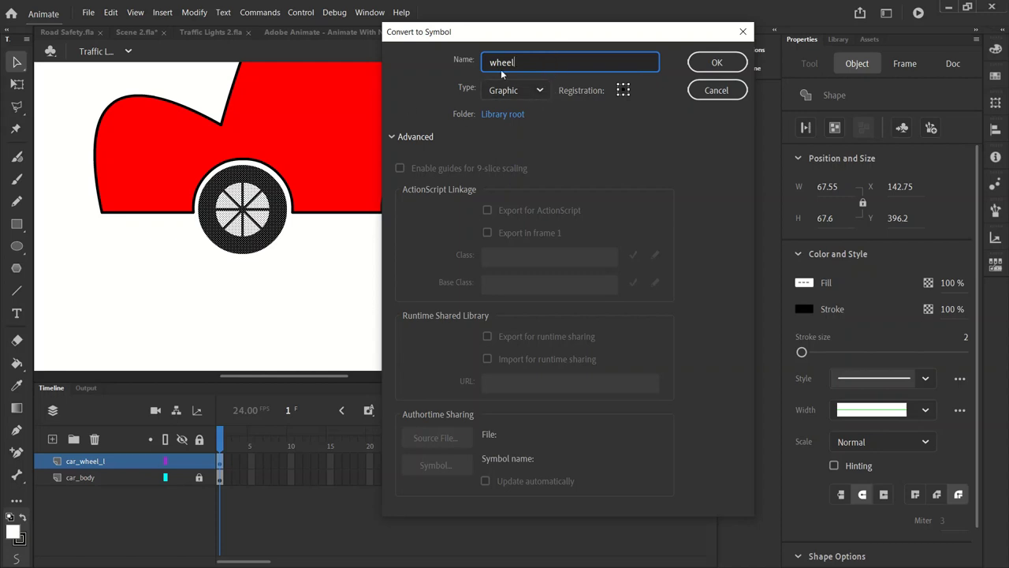
pyautogui.click(717, 62)
pyautogui.click(406, 248)
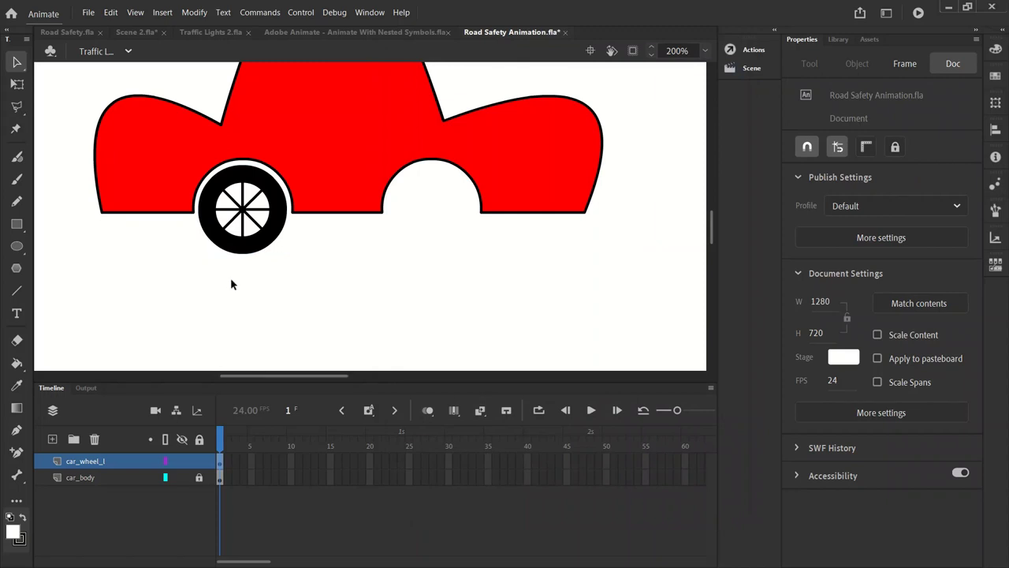
pyautogui.click(251, 248)
pyautogui.click(318, 311)
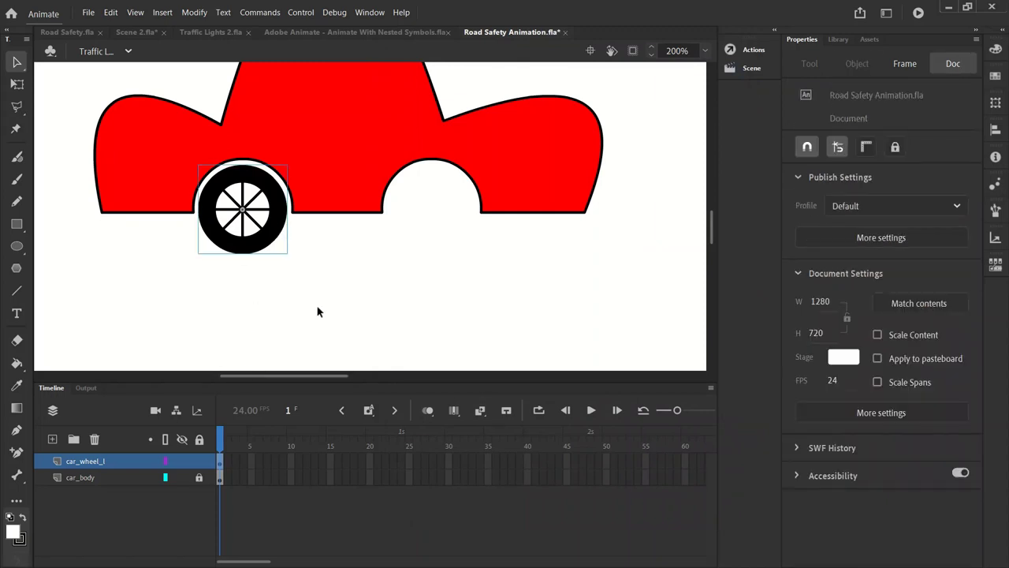
# - Add a layer named car_wheel_r above car_wheel_l and lock the car_wheel_l layer
pyautogui.click(53, 439)
pyautogui.doubleClick(87, 460)
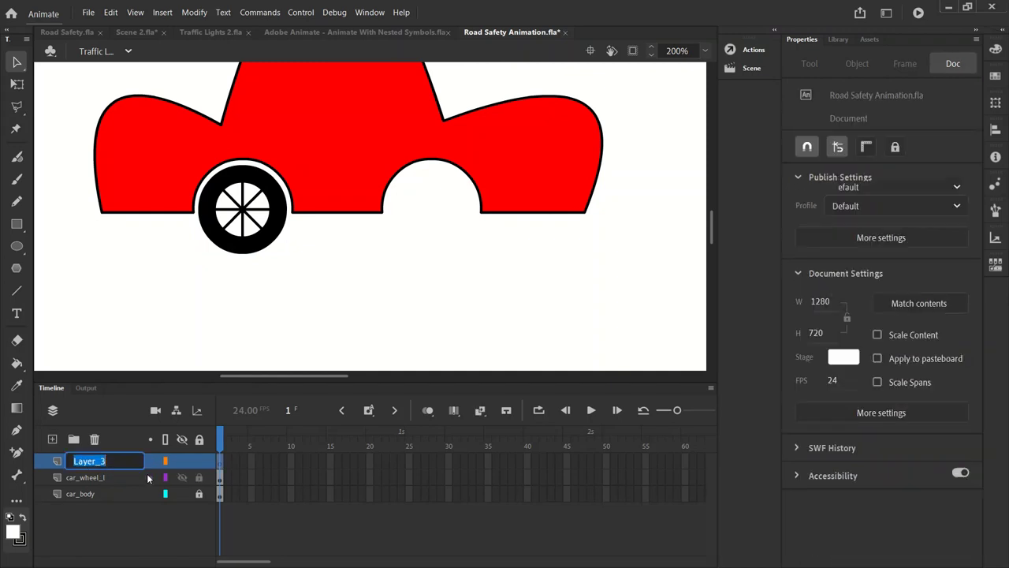
pyautogui.write('car_whe')
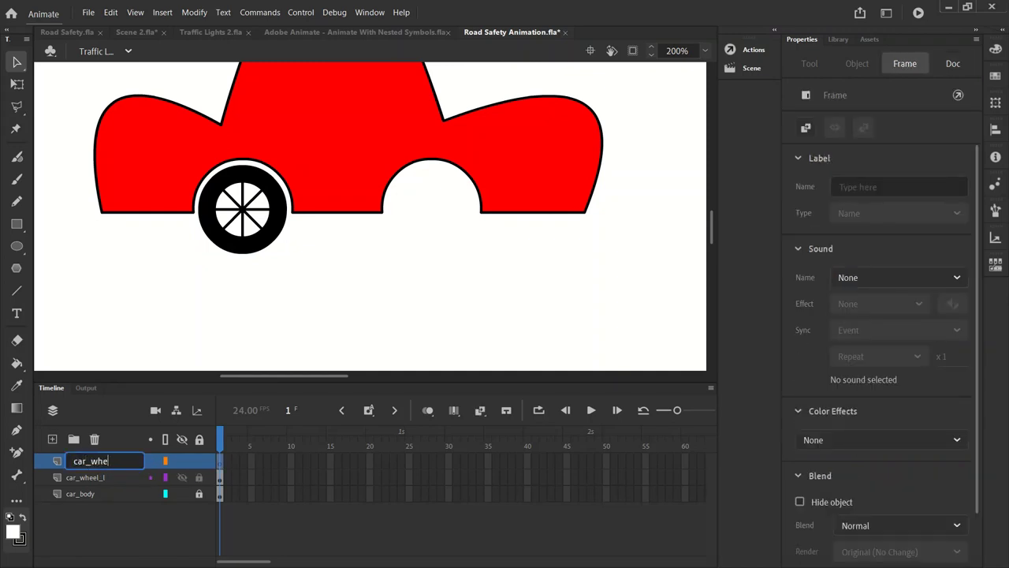
pyautogui.write('el_r')
pyautogui.press('Return')
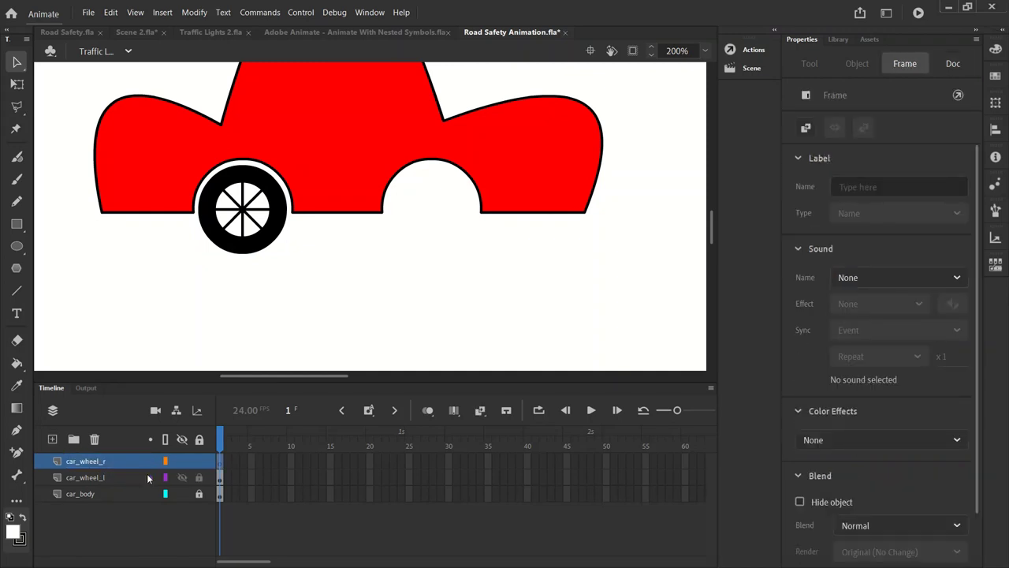
pyautogui.click(199, 477)
# - Place an instance of the wheel symbol from the library in the right wheel arch and nudge it right to centre it
pyautogui.click(838, 40)
pyautogui.moveTo(818, 229); pyautogui.dragTo(465, 189)
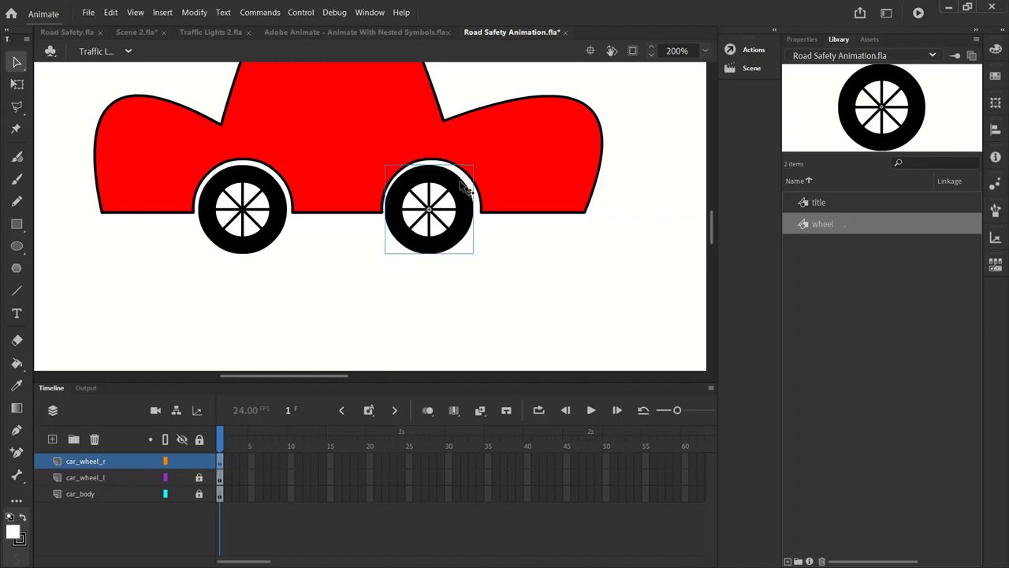
pyautogui.press('Right')
pyautogui.press('Right')
pyautogui.press('Right')
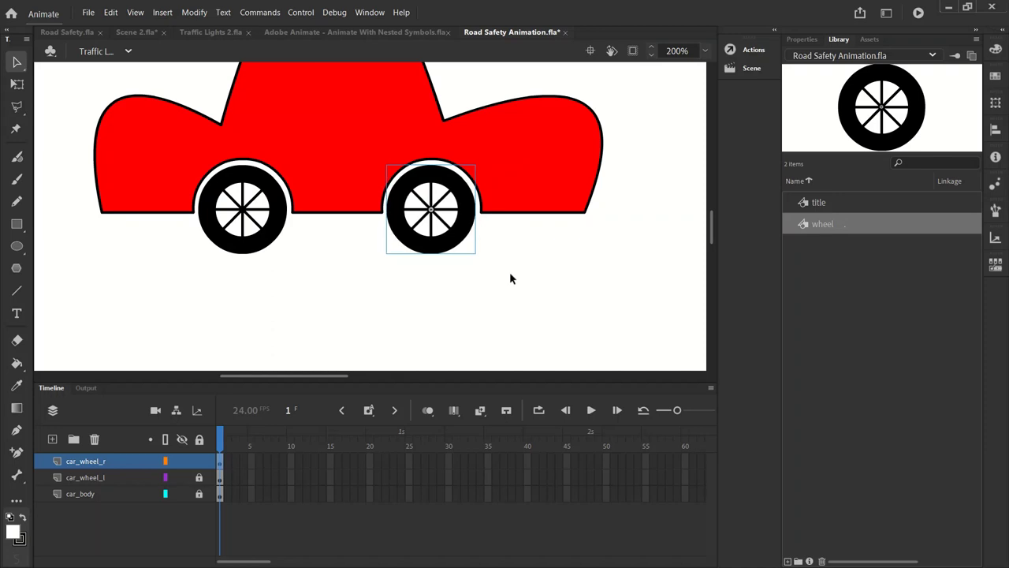
pyautogui.click(517, 277)
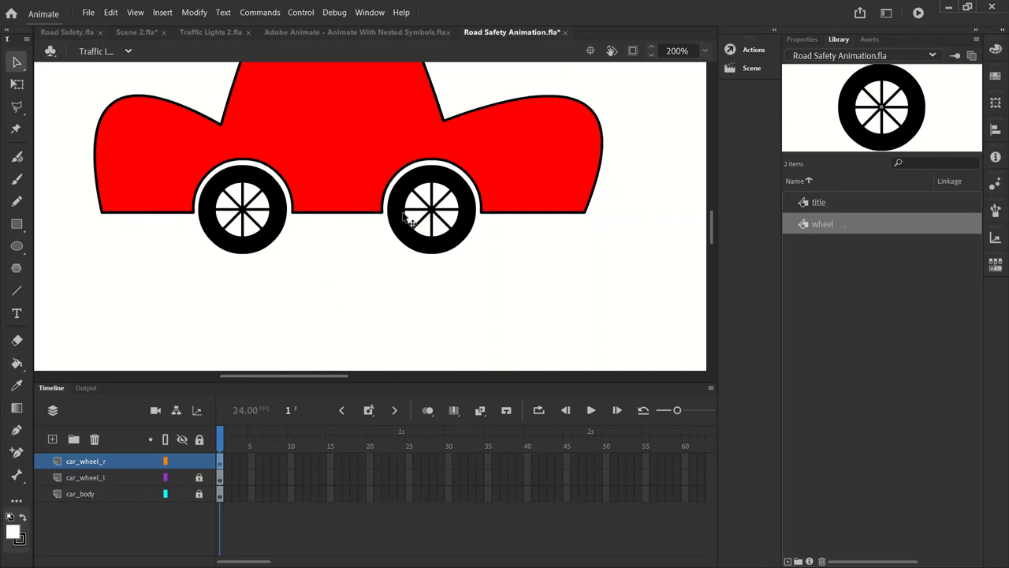
# - Lock the car_wheel_r layer and unlock the car_body layer
pyautogui.click(199, 460)
pyautogui.moveTo(712, 227); pyautogui.dragTo(712, 215)
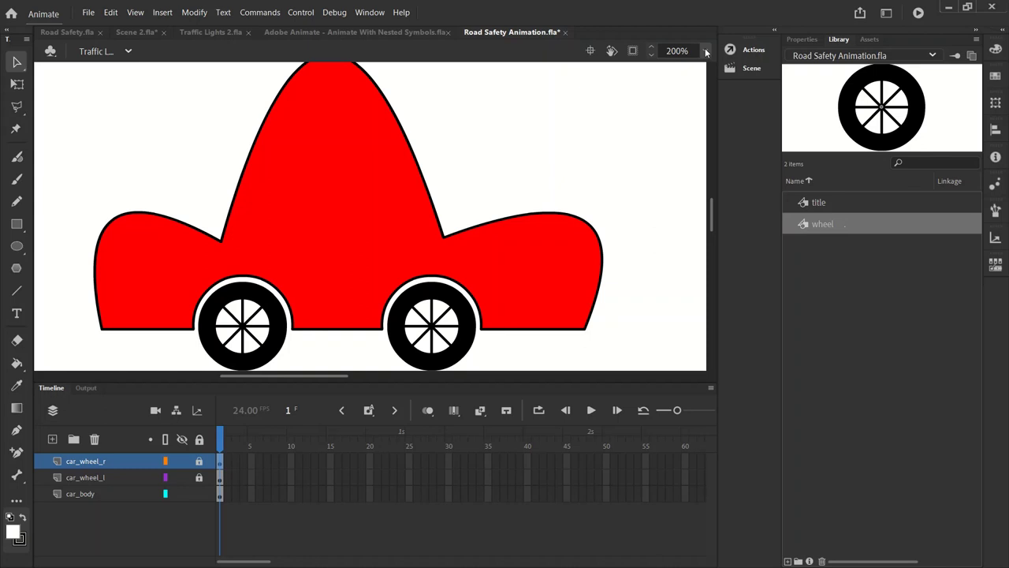
# - Draw a closed triangular window outline about 50 by 97 px in the left half of the cabin on the car_body layer with the Pen tool
pyautogui.click(705, 51)
pyautogui.click(724, 150)
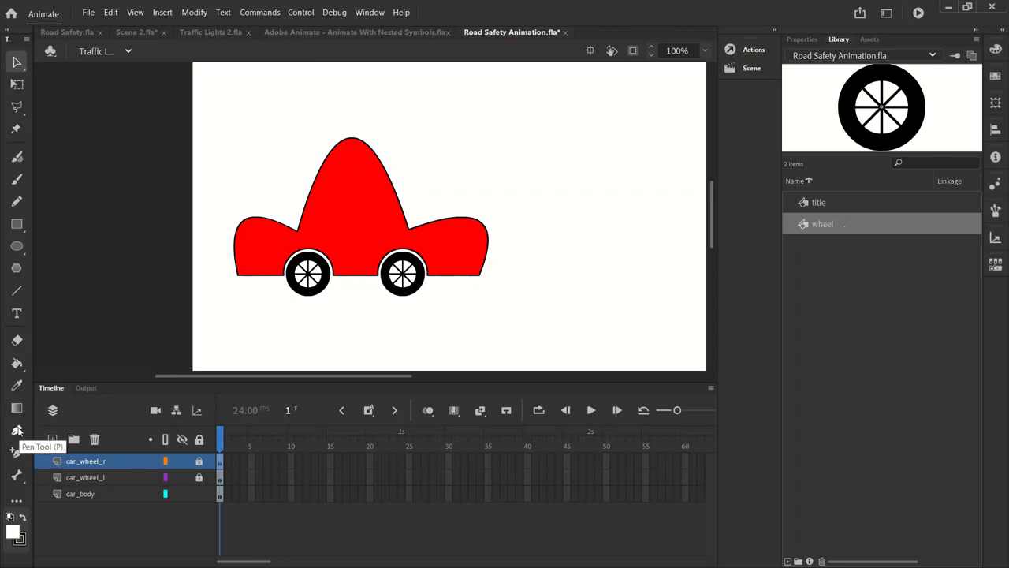
pyautogui.click(17, 430)
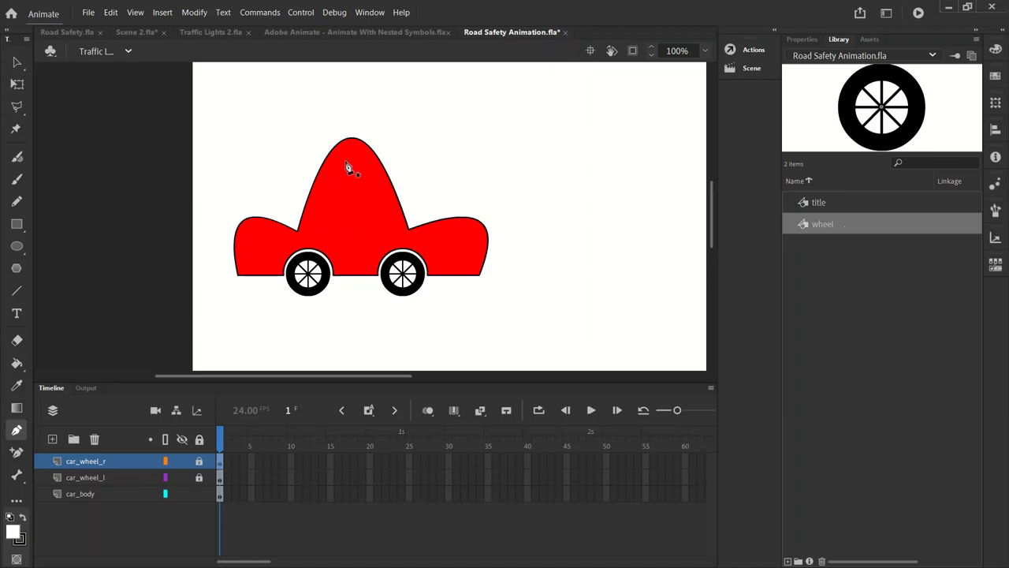
pyautogui.click(344, 167)
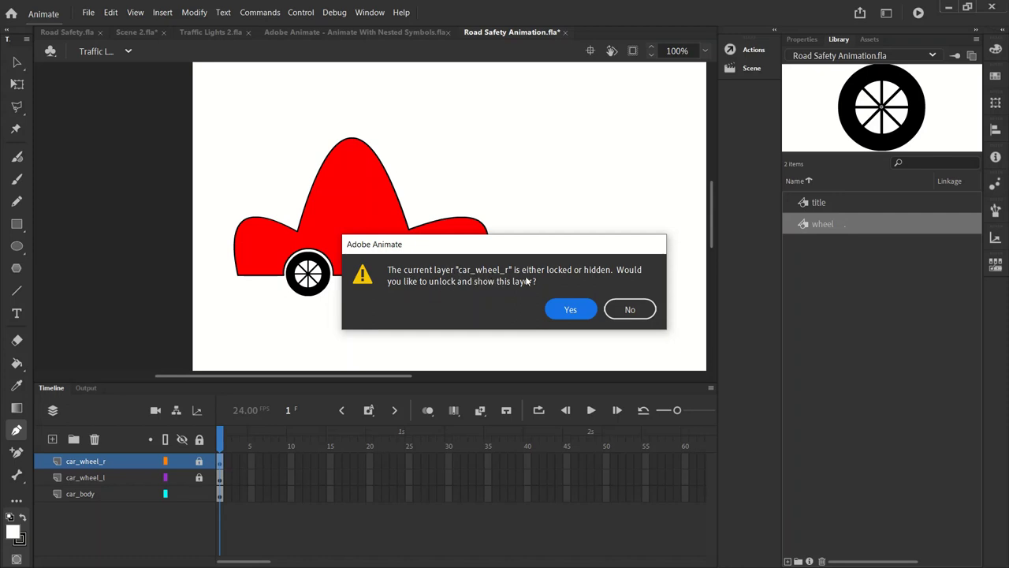
pyautogui.click(632, 309)
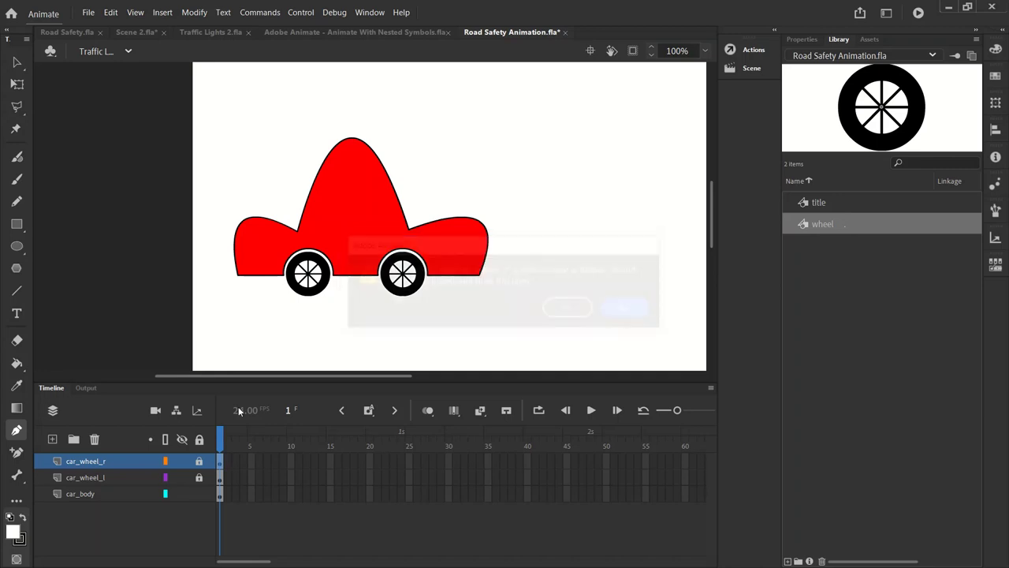
pyautogui.click(221, 495)
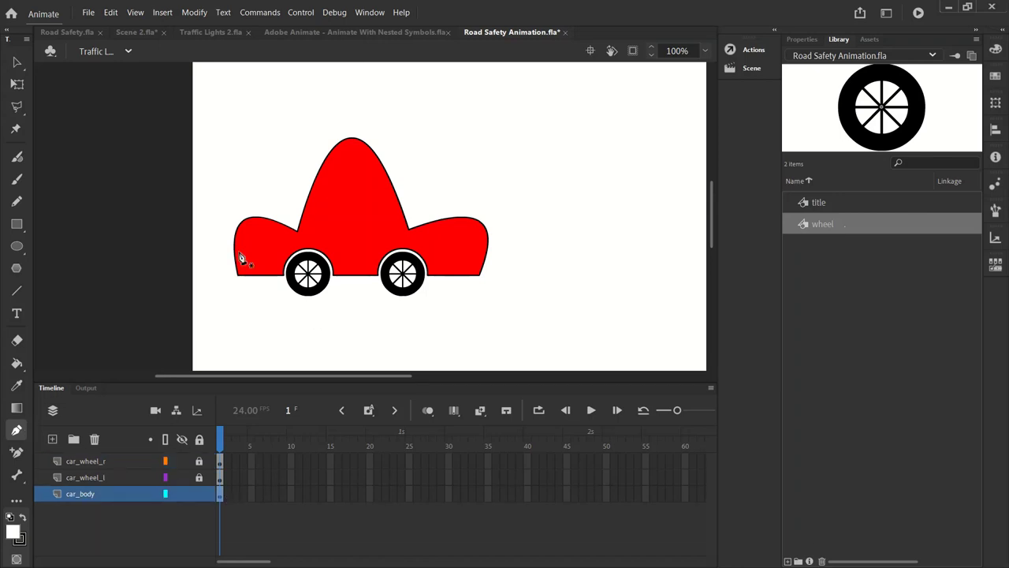
pyautogui.click(342, 165)
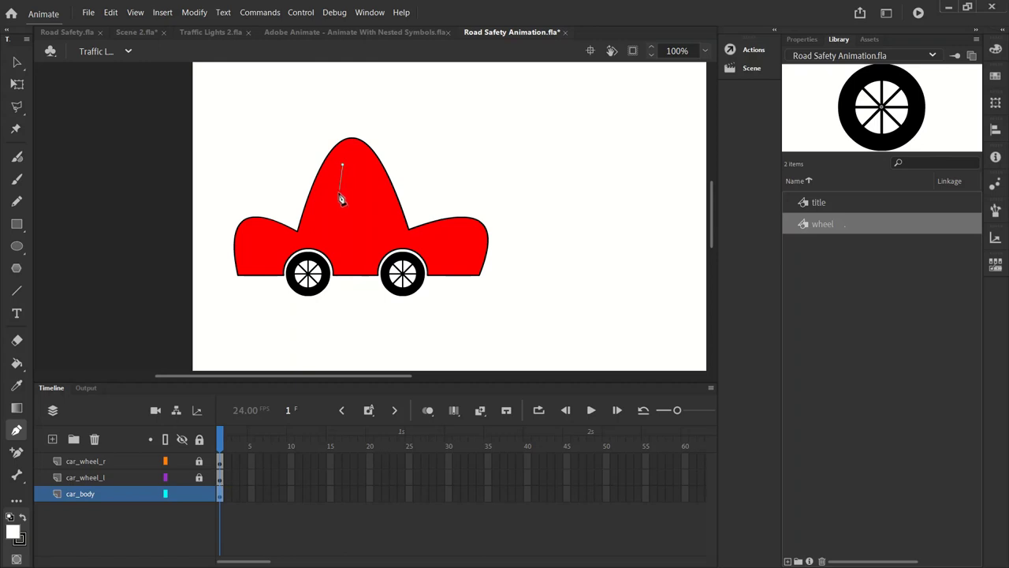
pyautogui.click(311, 229)
pyautogui.click(342, 228)
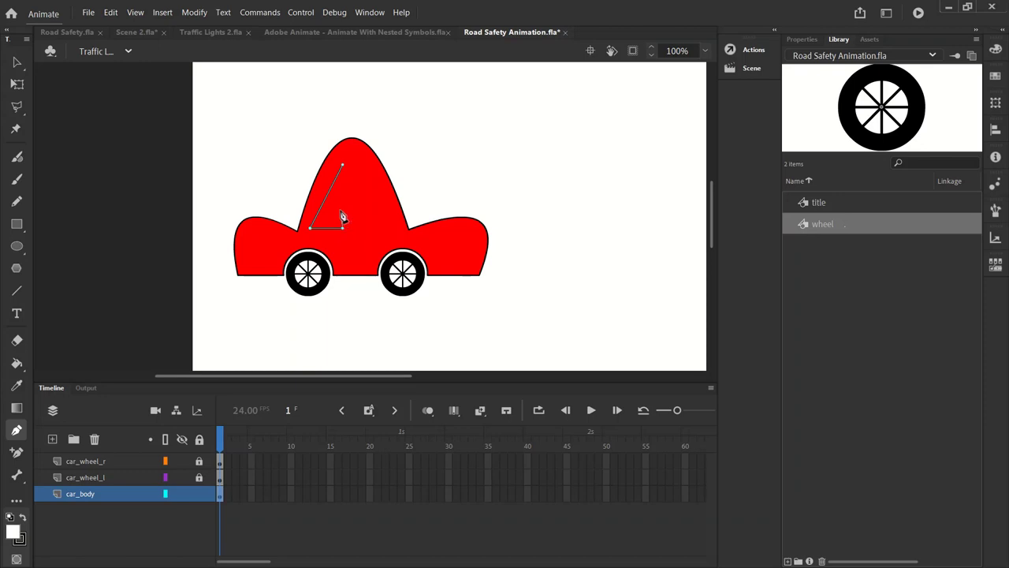
pyautogui.click(343, 167)
# - Fill the triangular window with light blue #66CCFF
pyautogui.click(18, 65)
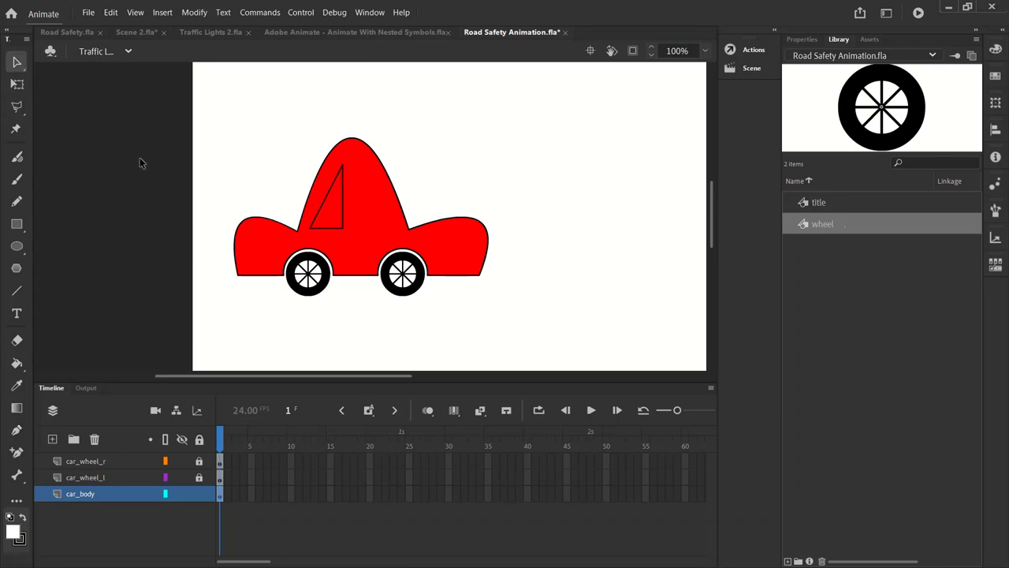
pyautogui.click(336, 208)
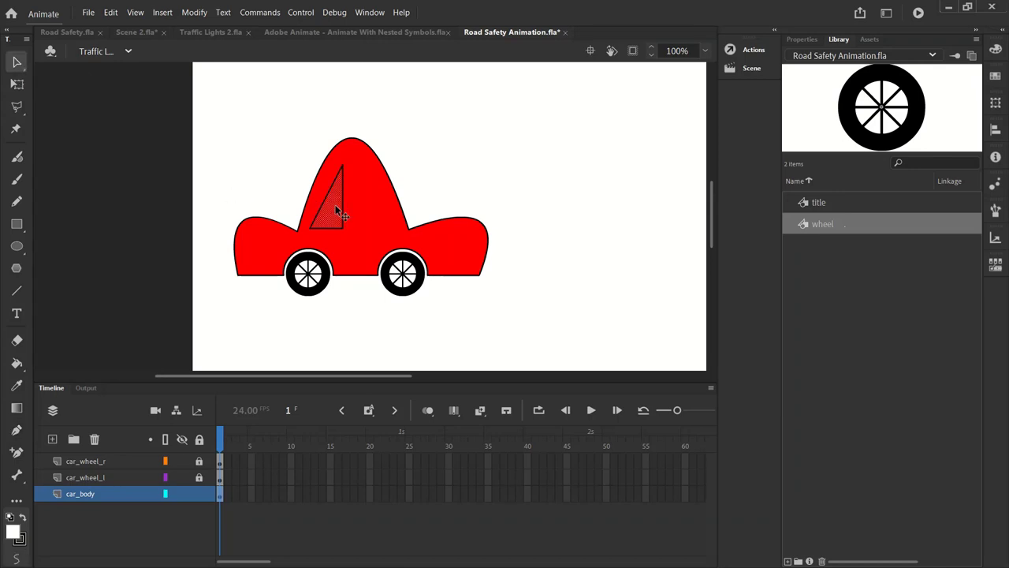
pyautogui.click(802, 39)
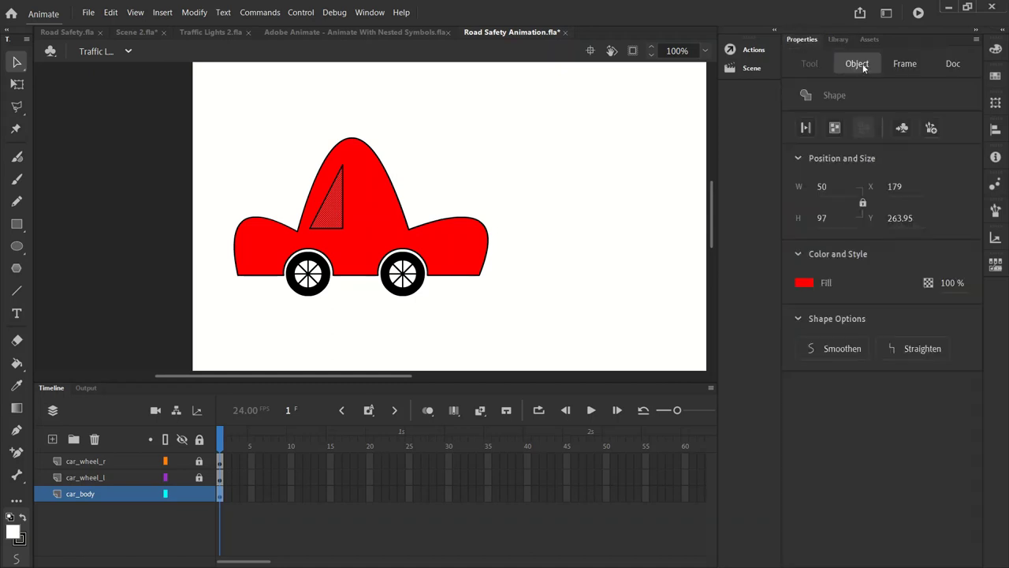
pyautogui.click(804, 283)
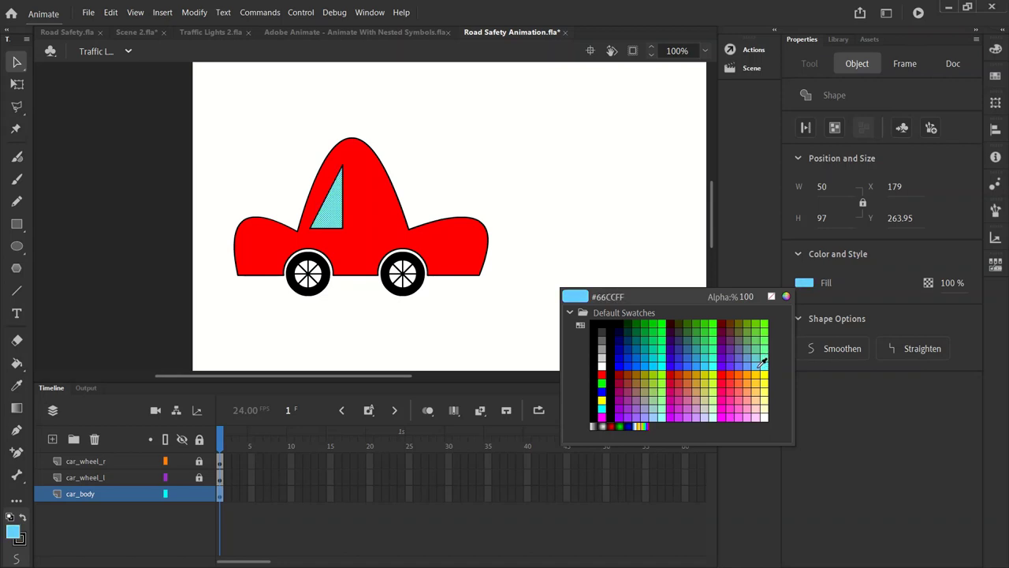
pyautogui.click(759, 362)
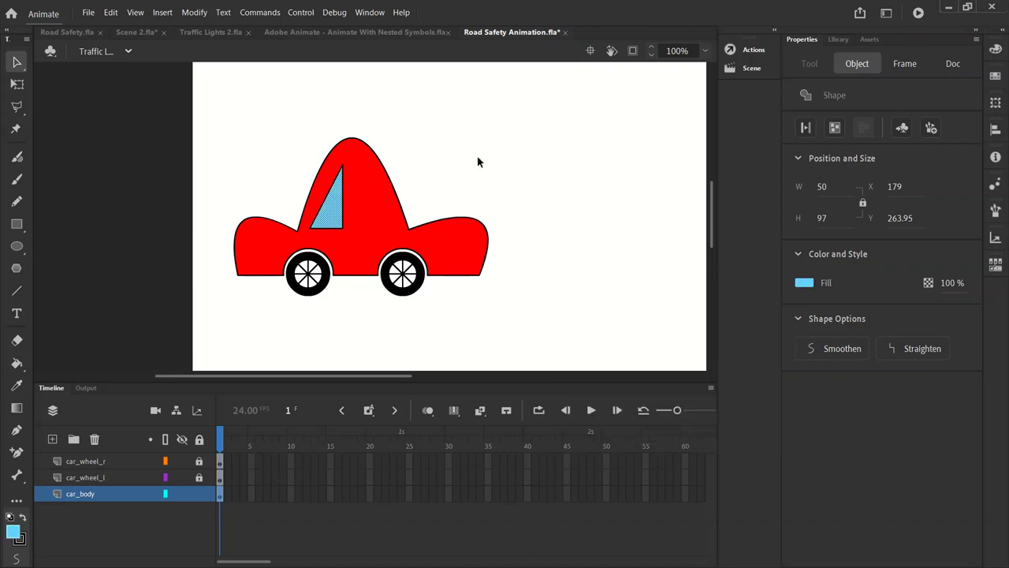
# - Raise the window's top corner and bow its slanted edge outward to follow the roof curve
pyautogui.click(473, 160)
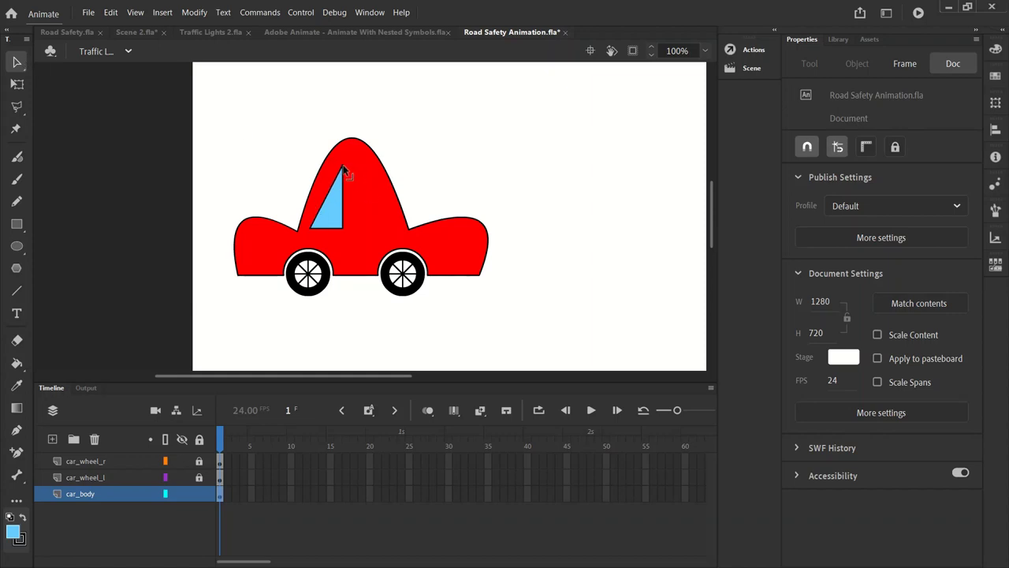
pyautogui.moveTo(343, 163); pyautogui.dragTo(343, 155)
pyautogui.moveTo(329, 193); pyautogui.dragTo(325, 187)
# - Duplicate the blue window with its outline onto the empty stage beside the roof and flip the copy horizontally
pyautogui.click(335, 202)
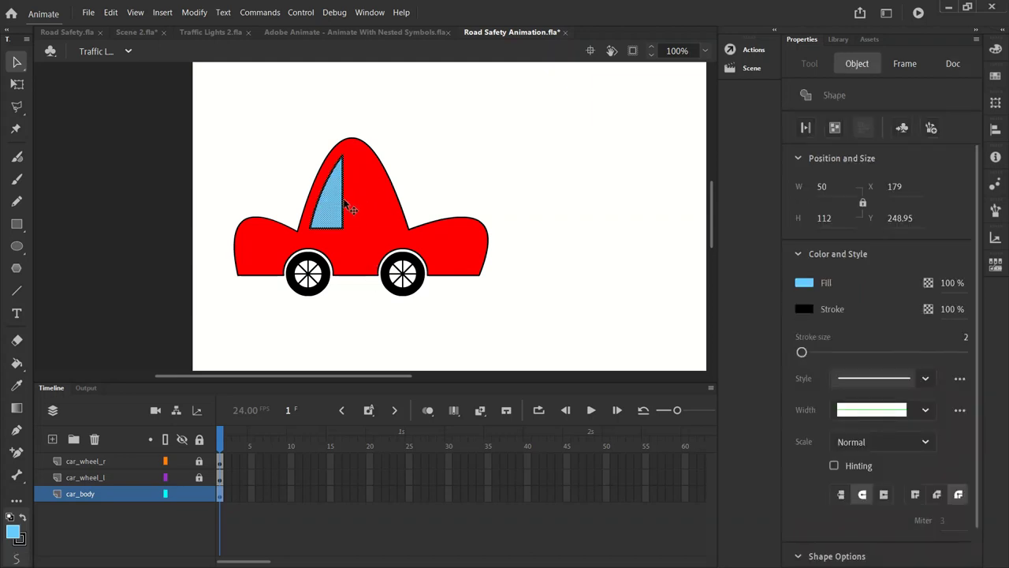
pyautogui.moveTo(331, 203); pyautogui.dragTo(433, 158)
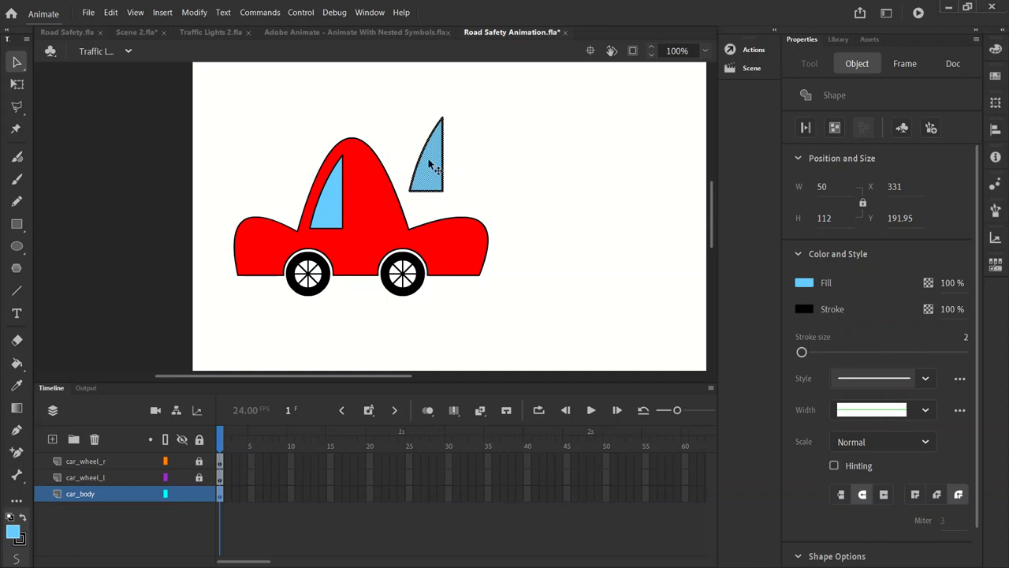
pyautogui.click(194, 12)
pyautogui.moveTo(272, 154)
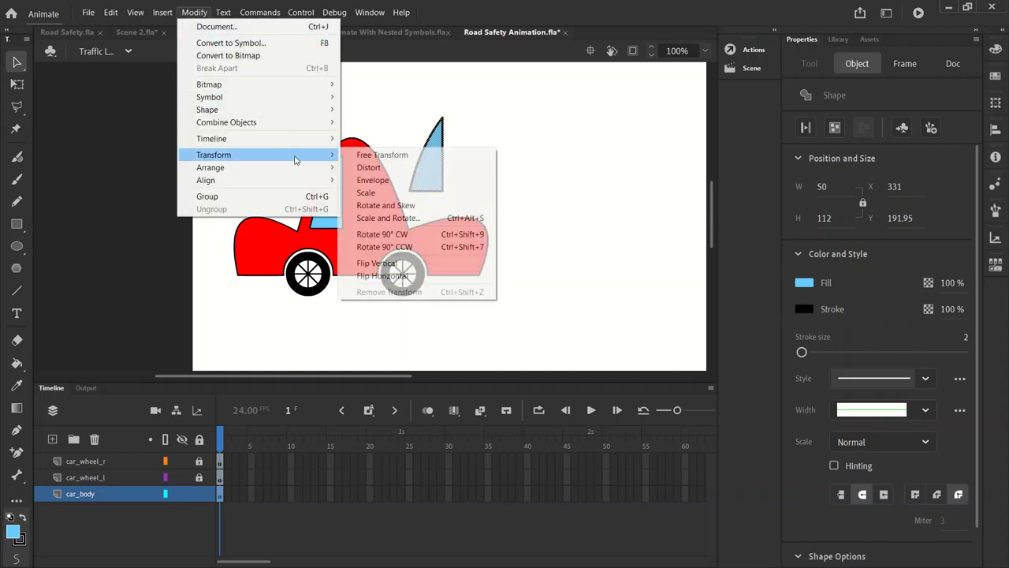
pyautogui.click(383, 275)
pyautogui.click(508, 108)
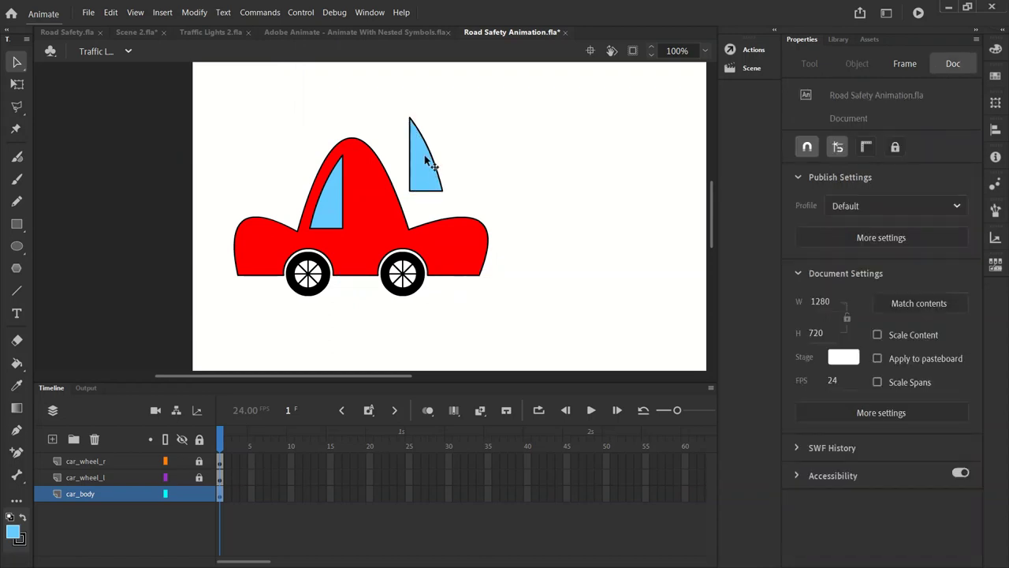
# - Move the flipped window into the right half of the cabin, level with the first window, and nudge it to X 247
pyautogui.click(426, 167)
pyautogui.moveTo(430, 168); pyautogui.dragTo(367, 204)
pyautogui.press('Right')
pyautogui.press('Right')
pyautogui.press('Right')
pyautogui.press('Right')
pyautogui.press('Right')
pyautogui.press('Right')
pyautogui.press('Right')
pyautogui.press('Right')
pyautogui.press('Right')
pyautogui.press('Right')
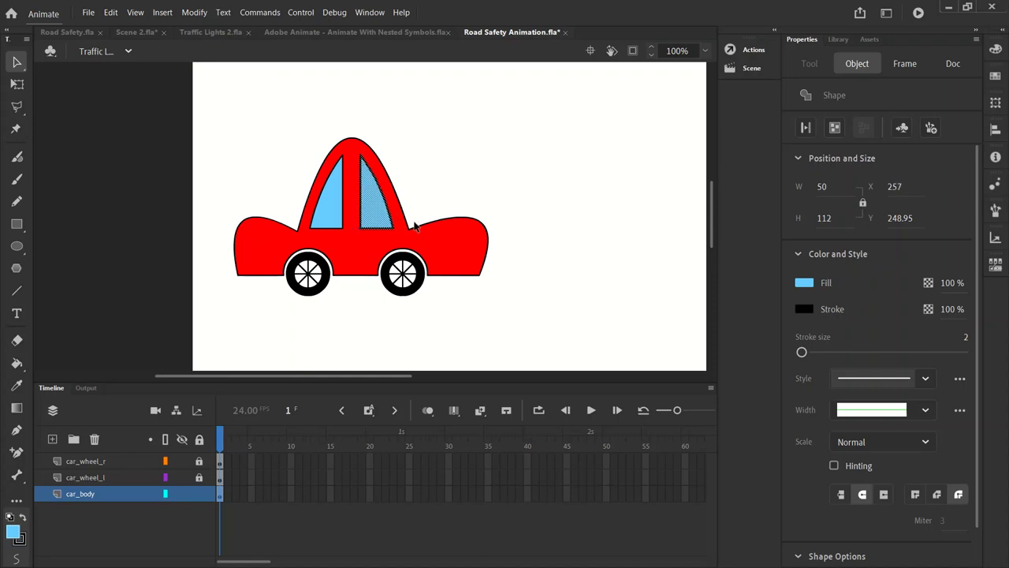
pyautogui.press('Right')
pyautogui.press('Left')
pyautogui.press('Left')
pyautogui.press('Left')
pyautogui.press('Left')
pyautogui.press('Left')
pyautogui.press('Left')
pyautogui.press('Left')
pyautogui.press('Left')
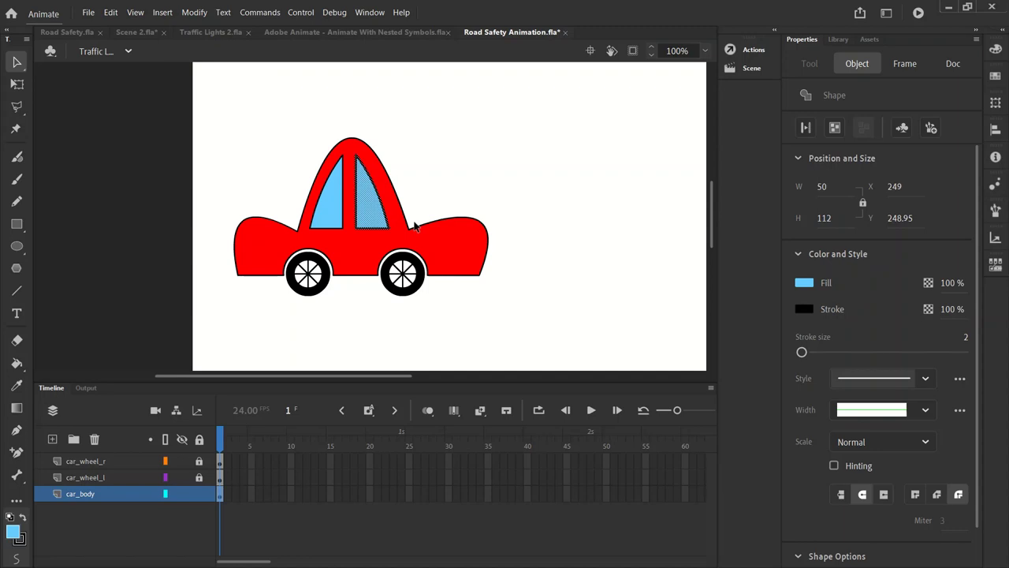
pyautogui.press('Left')
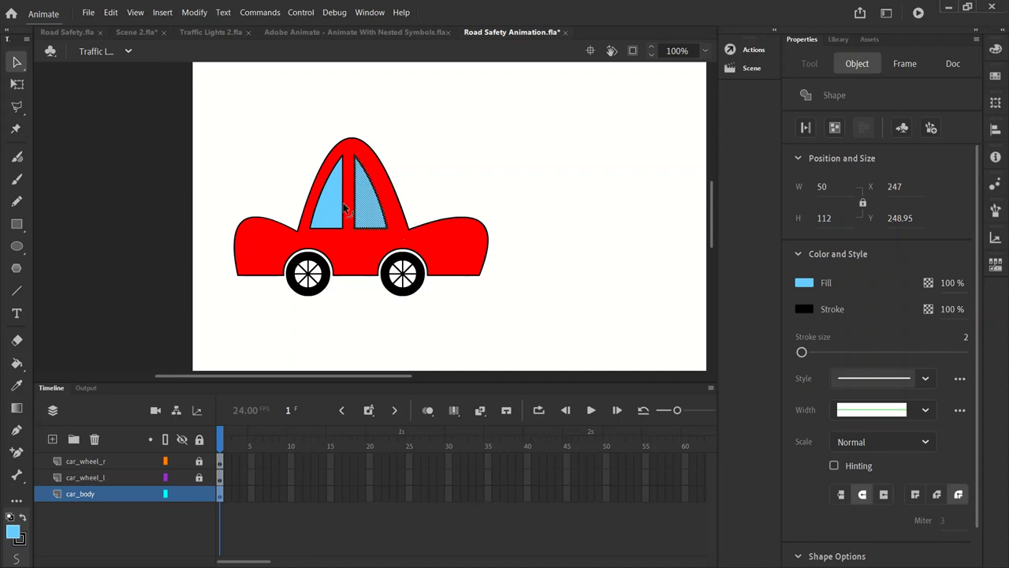
# - Reshape the right window with a higher top corner, a wider base and a curved edge that follows the roof
pyautogui.click(421, 175)
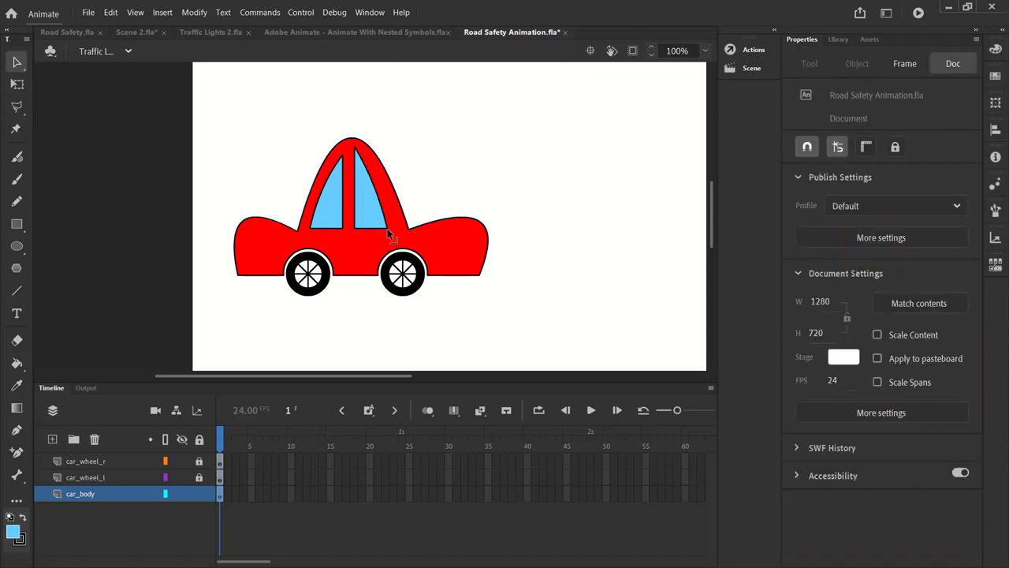
pyautogui.moveTo(387, 225); pyautogui.dragTo(387, 193)
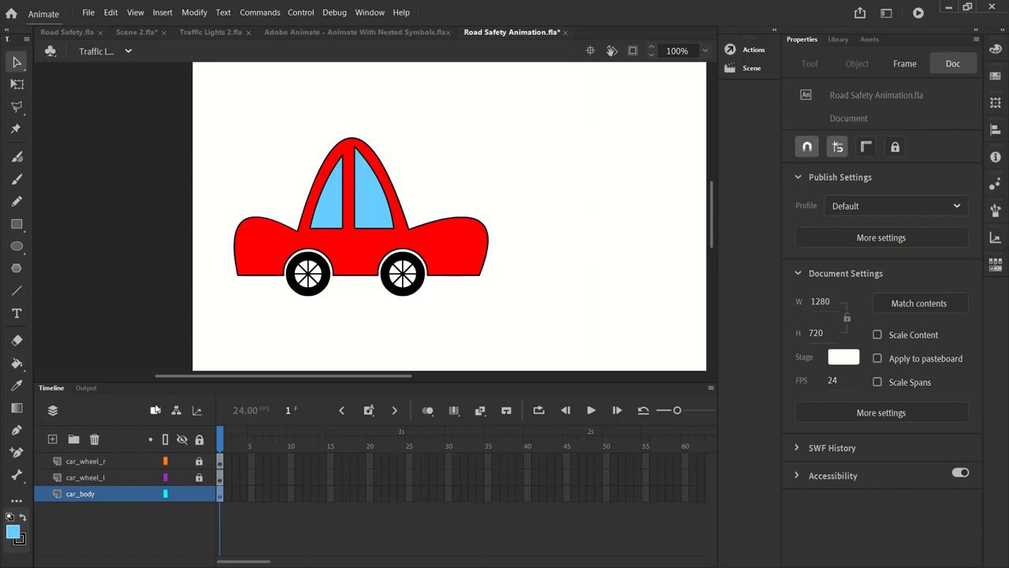
# - Draw a closed triangular headlight outline about 21 by 42 px near the car's right end with the Pen tool
pyautogui.click(17, 431)
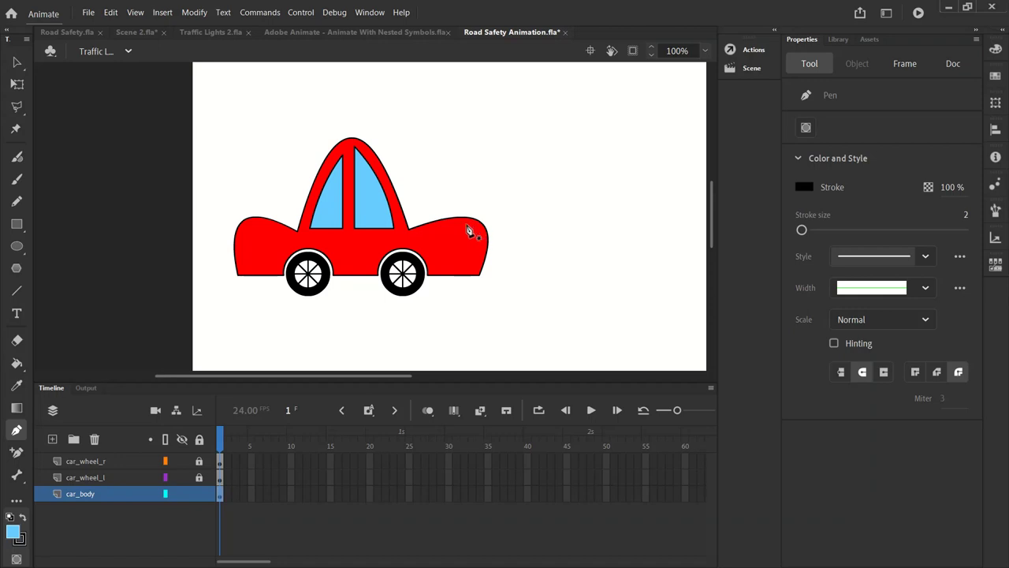
pyautogui.click(470, 226)
pyautogui.click(478, 253)
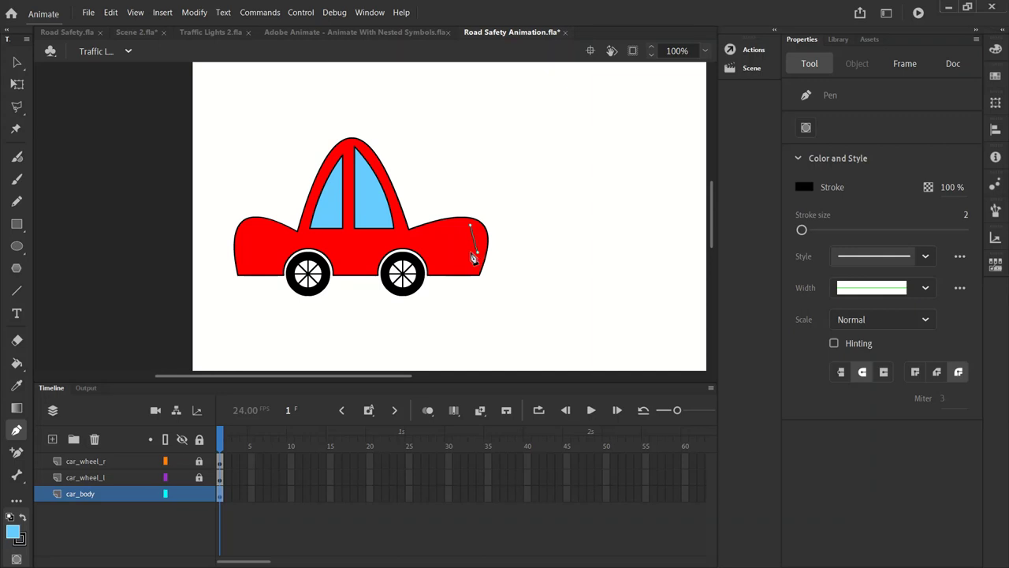
pyautogui.click(463, 253)
pyautogui.click(471, 226)
# - Fill the headlight triangle with yellow
pyautogui.click(22, 66)
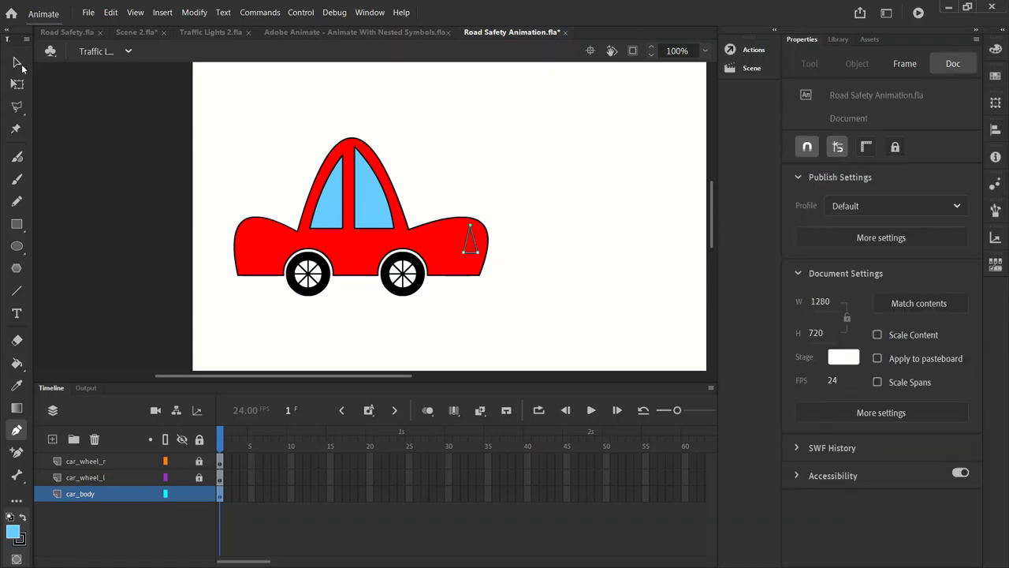
pyautogui.click(471, 247)
pyautogui.click(801, 291)
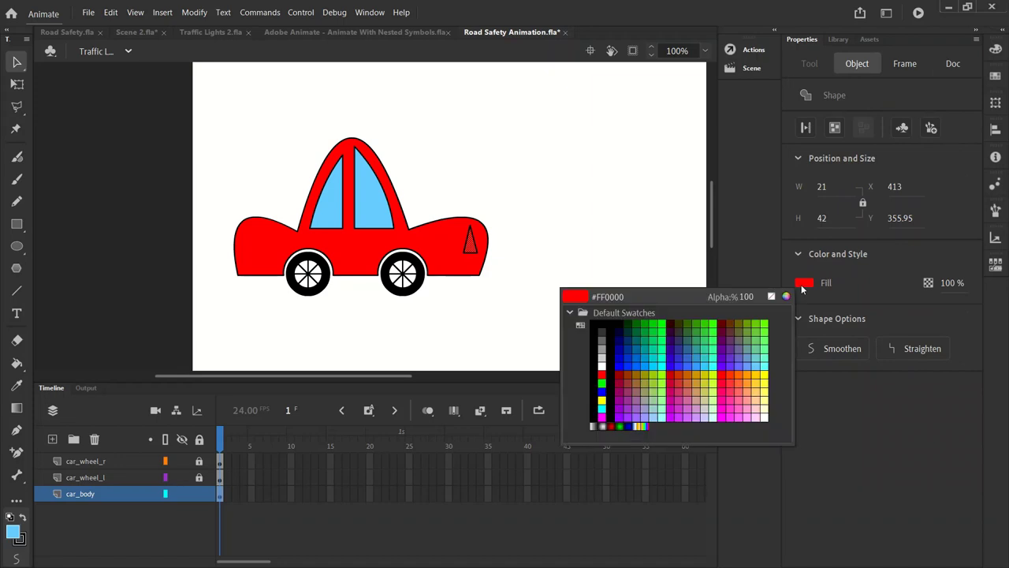
pyautogui.click(767, 372)
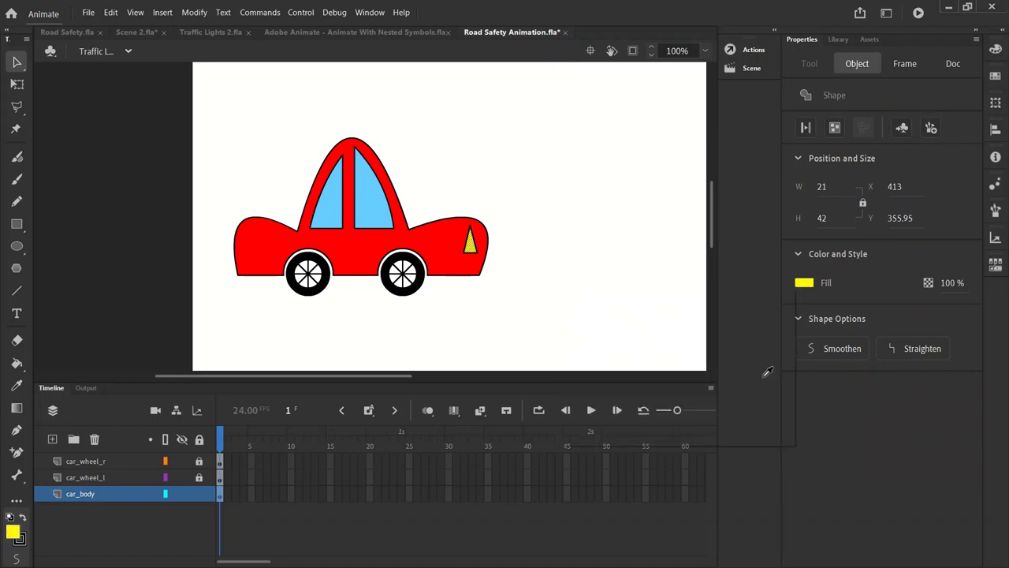
# - Curve the headlight's front edge outward and reshape its back and top so the back edge is vertical
pyautogui.click(591, 210)
pyautogui.moveTo(475, 243); pyautogui.dragTo(480, 238)
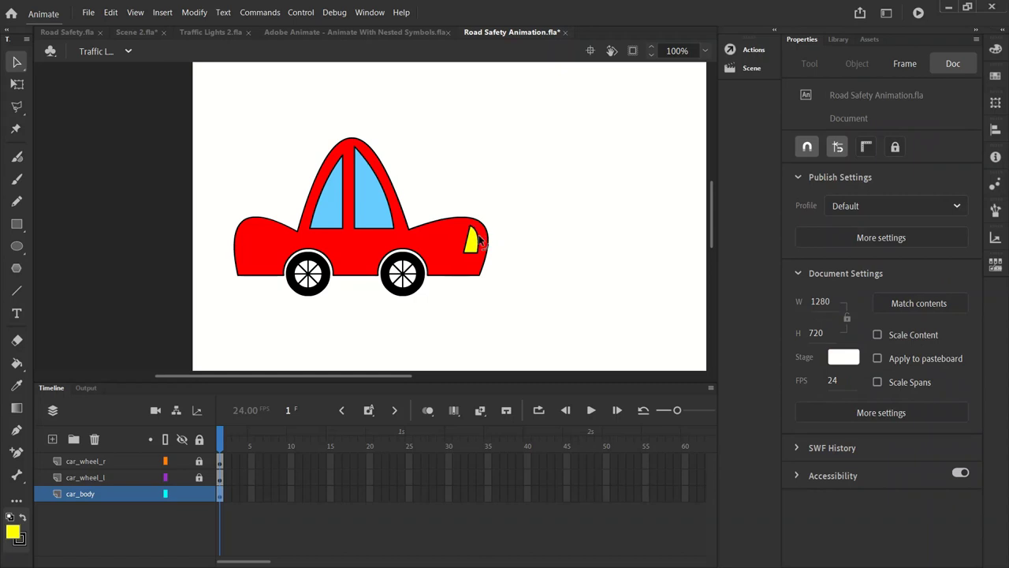
pyautogui.moveTo(472, 240)
pyautogui.mouseDown()
pyautogui.moveTo(463, 252)
pyautogui.moveTo(466, 230)
pyautogui.mouseUp()
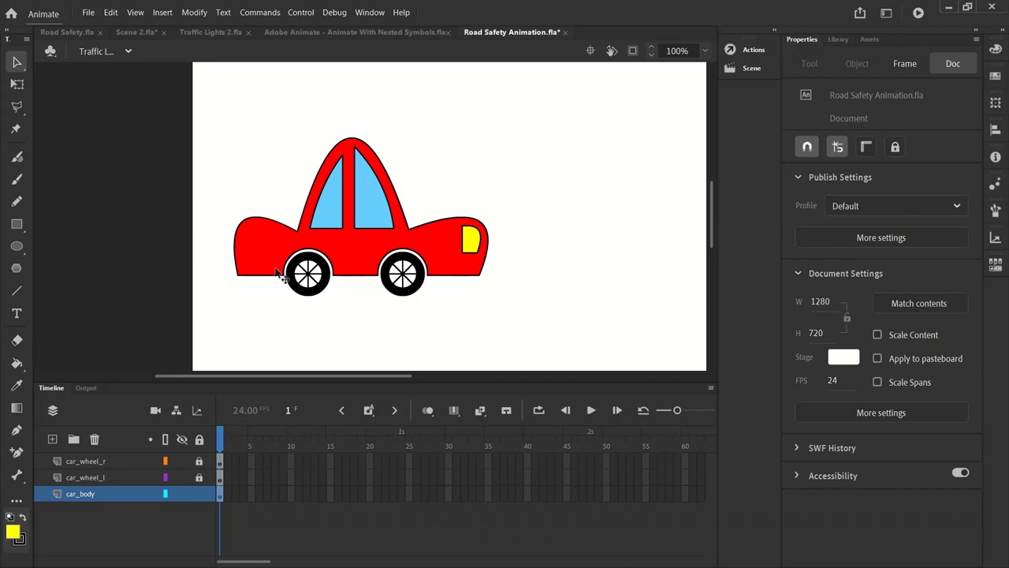
# - Unlock the car_wheel_r and car_wheel_l layers
pyautogui.click(706, 52)
pyautogui.click(729, 164)
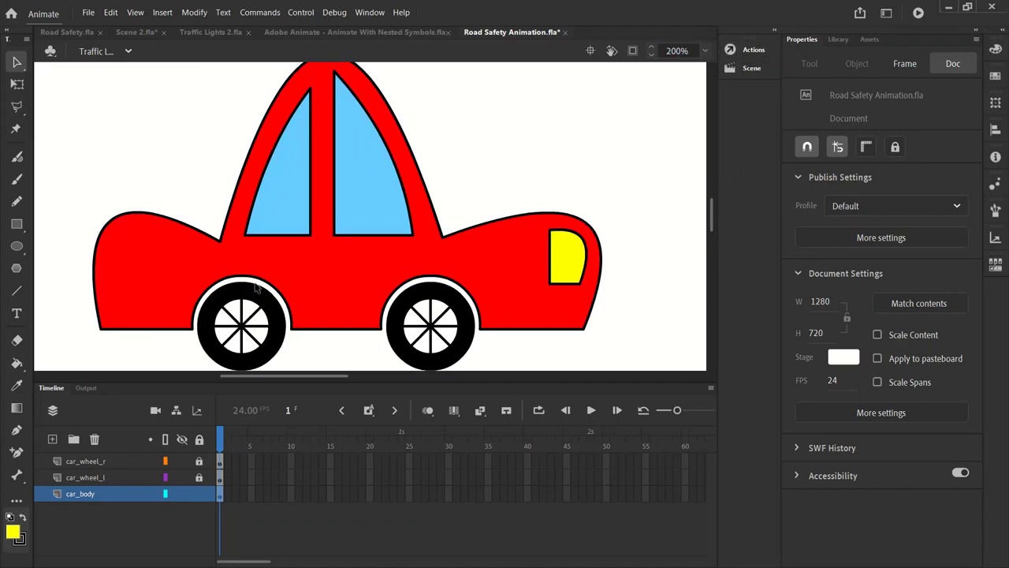
pyautogui.click(199, 463)
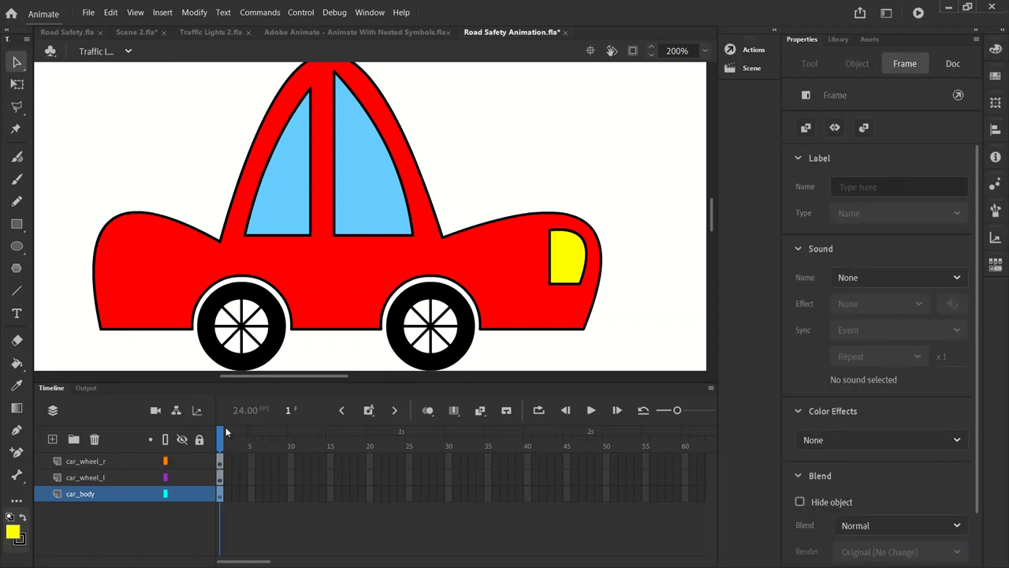
# - Select frame 1 of all three car layers together and move the whole car right to about X 142
pyautogui.click(222, 463)
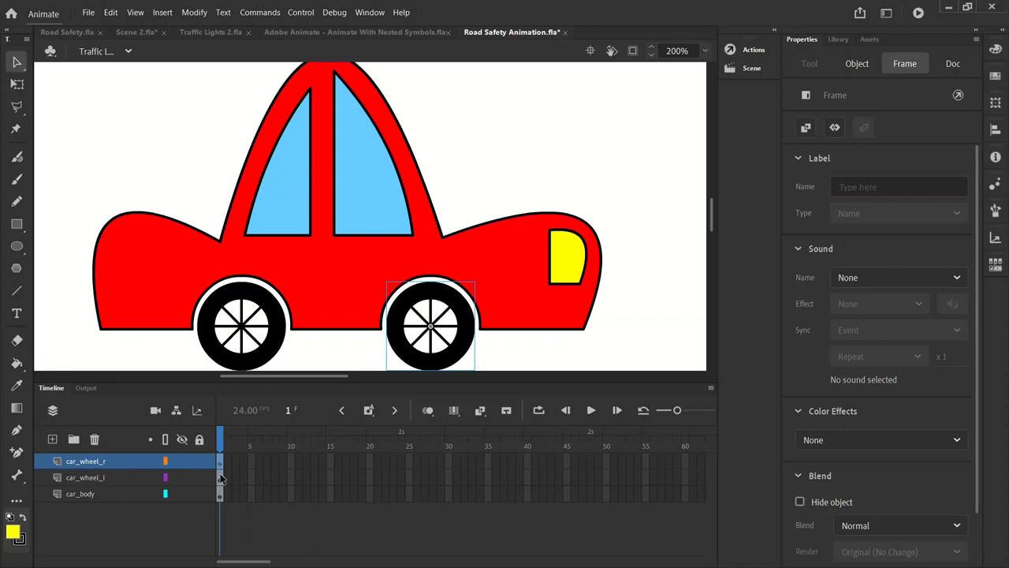
pyautogui.keyDown('shift'); pyautogui.click(221, 479); pyautogui.keyUp('shift')
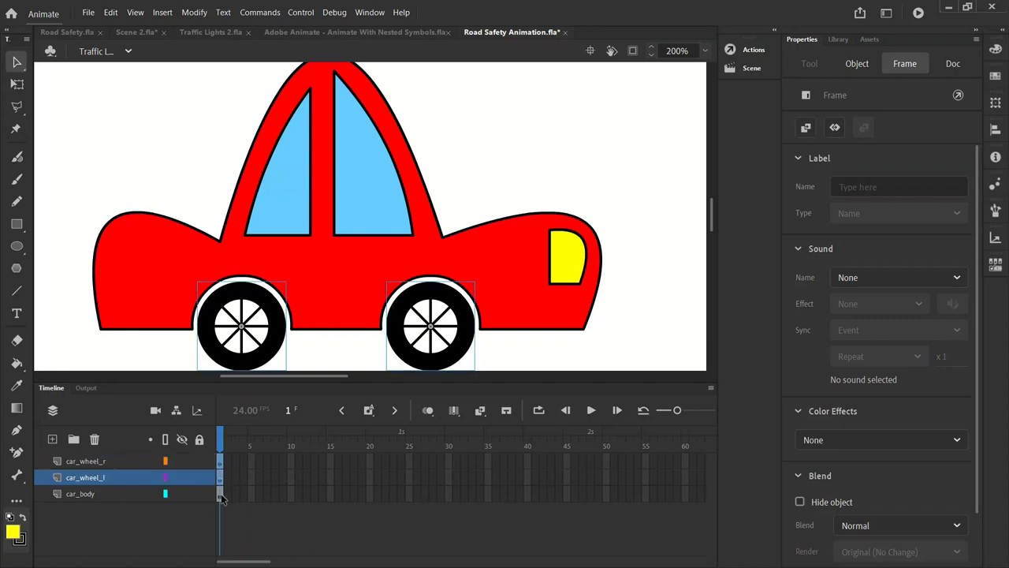
pyautogui.keyDown('shift'); pyautogui.click(221, 495); pyautogui.keyUp('shift')
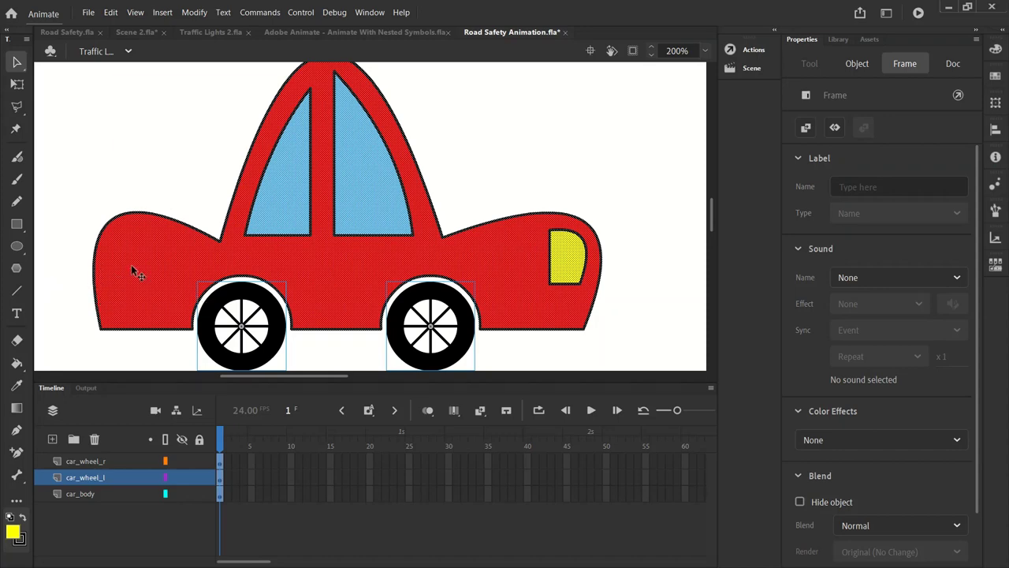
pyautogui.moveTo(129, 272); pyautogui.dragTo(230, 265)
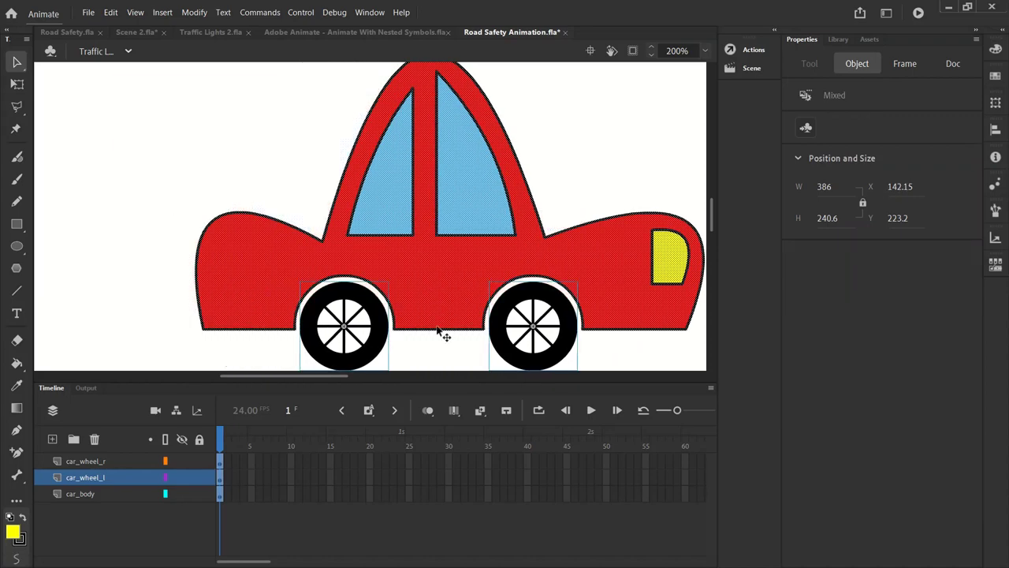
# - Lock the car_wheel_r and car_wheel_l layers and make car_body the active layer with nothing selected
pyautogui.click(172, 494)
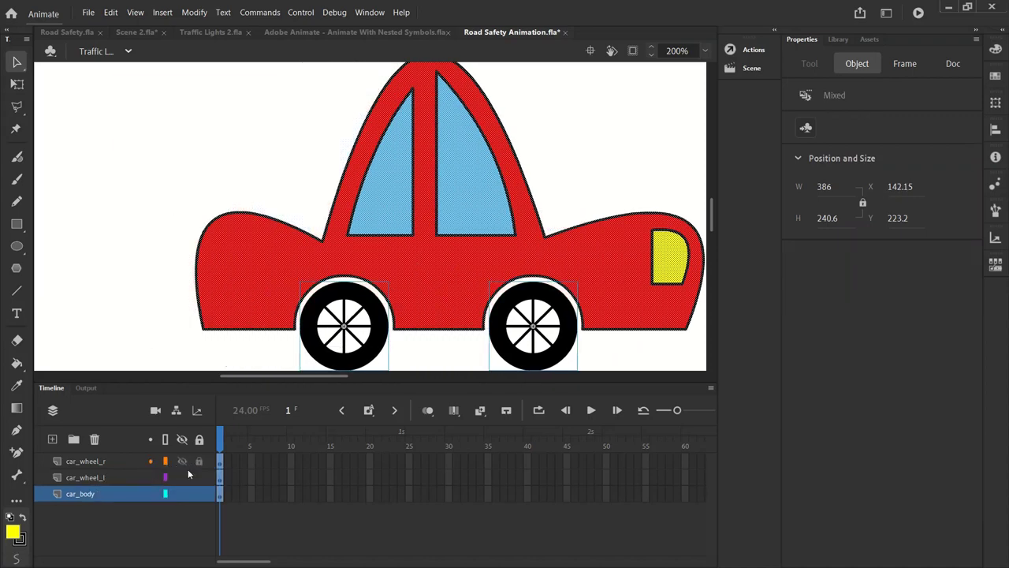
pyautogui.click(198, 462)
pyautogui.click(199, 477)
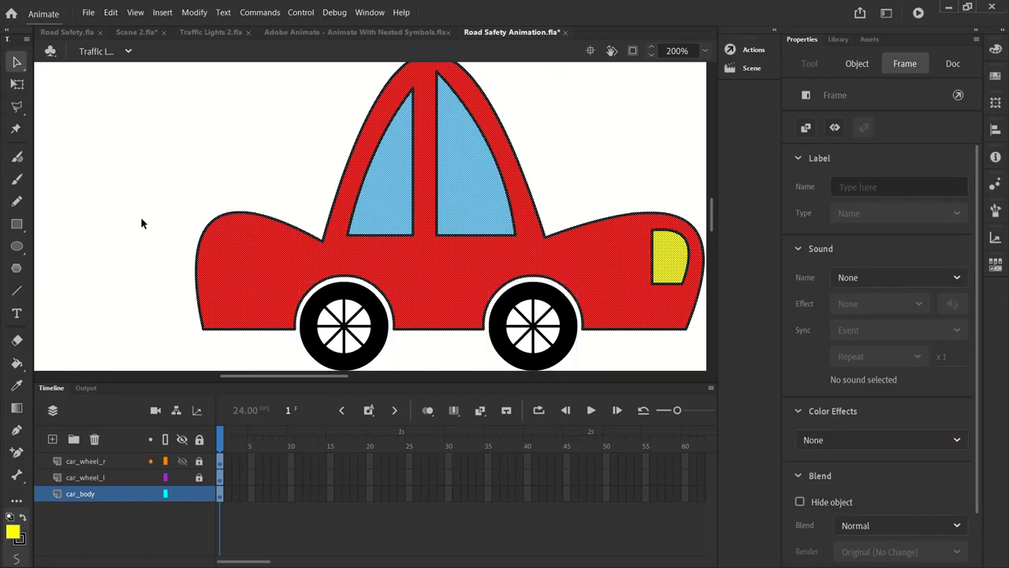
pyautogui.click(241, 348)
# - Draw a thin horizontal rectangle about 68 by 12.5 px behind the car's rear end on the car_body layer
pyautogui.click(705, 50)
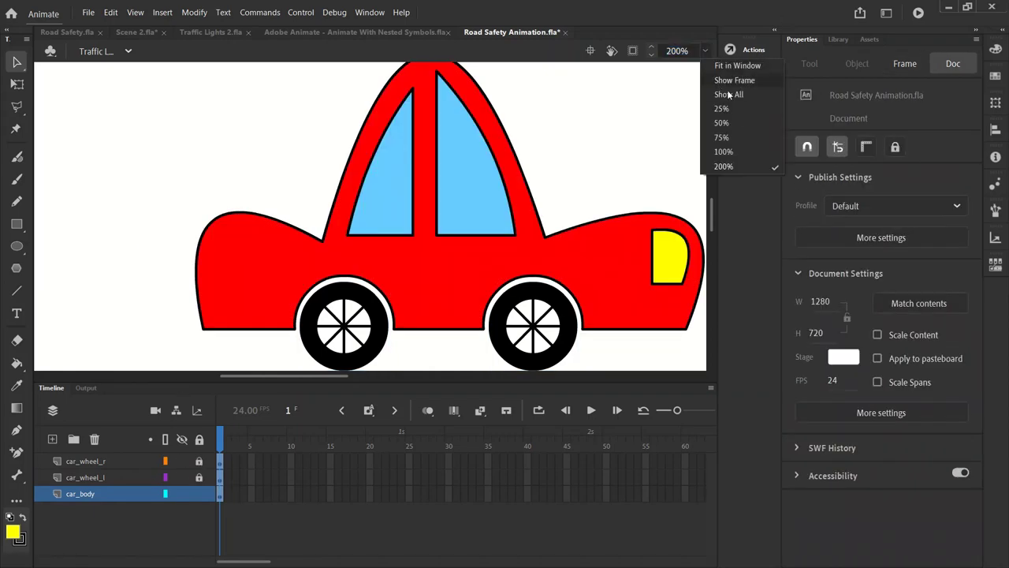
pyautogui.click(723, 151)
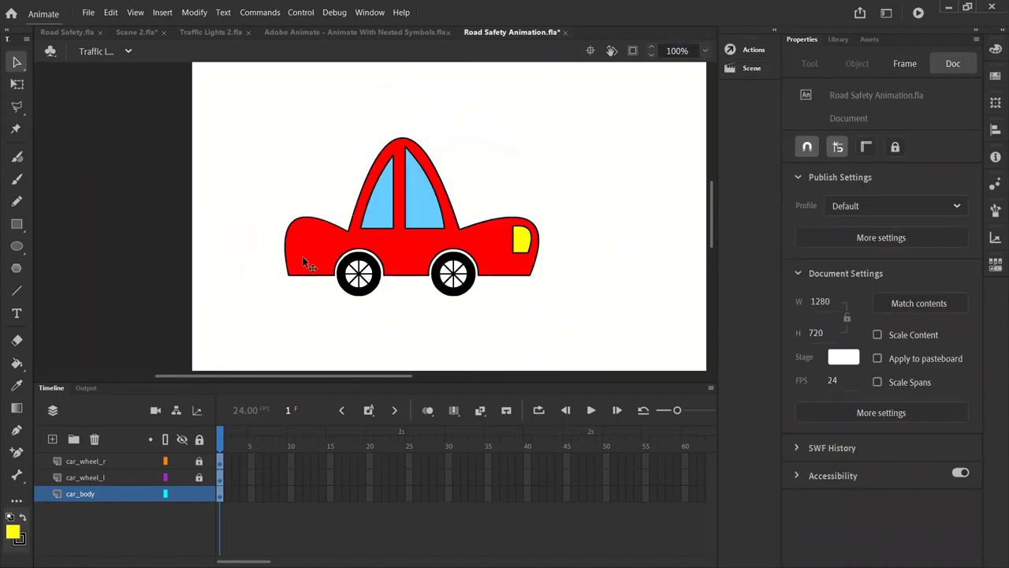
pyautogui.click(705, 50)
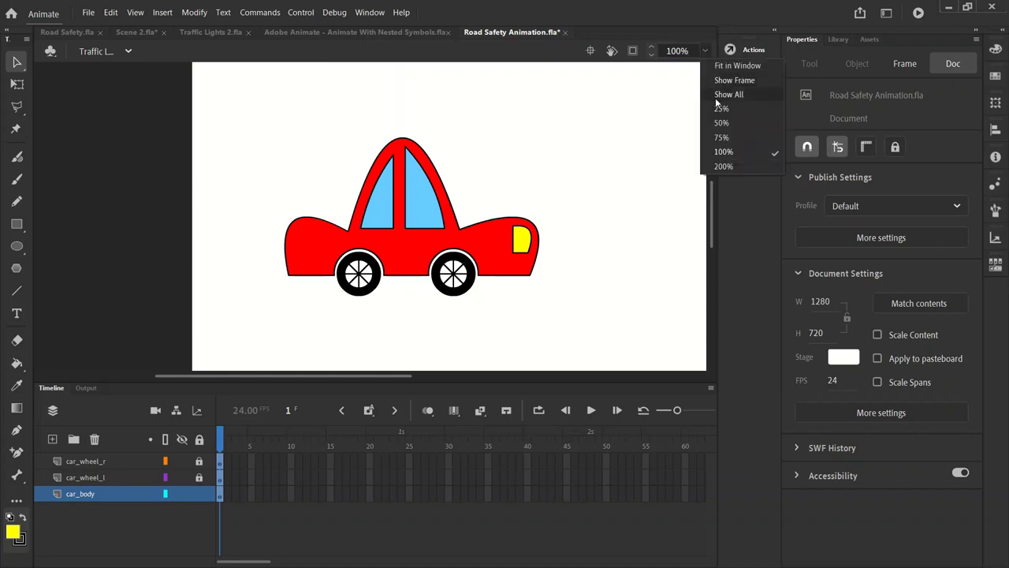
pyautogui.click(724, 165)
pyautogui.scroll(-3, 122, 285)
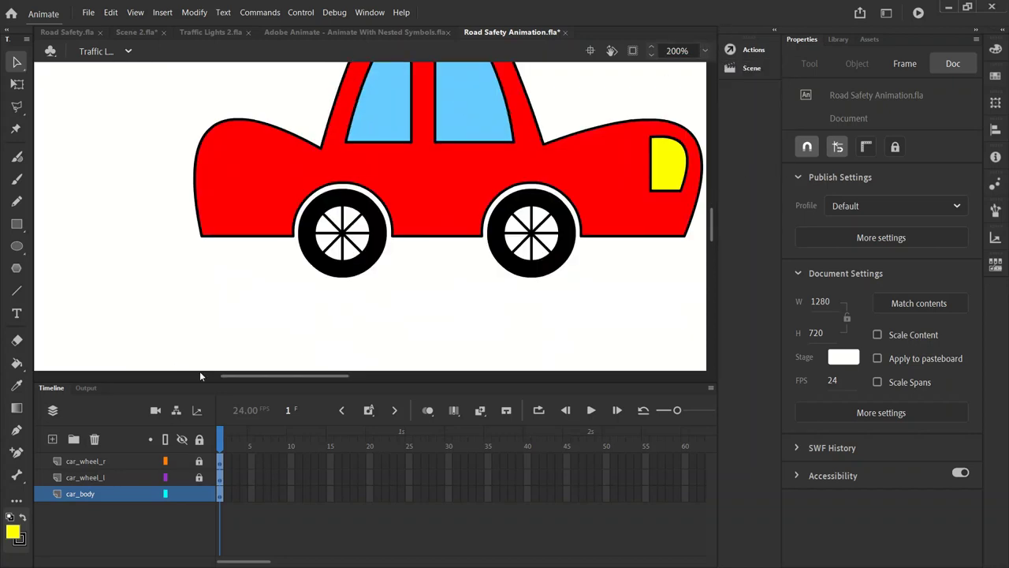
pyautogui.moveTo(225, 375); pyautogui.dragTo(213, 376)
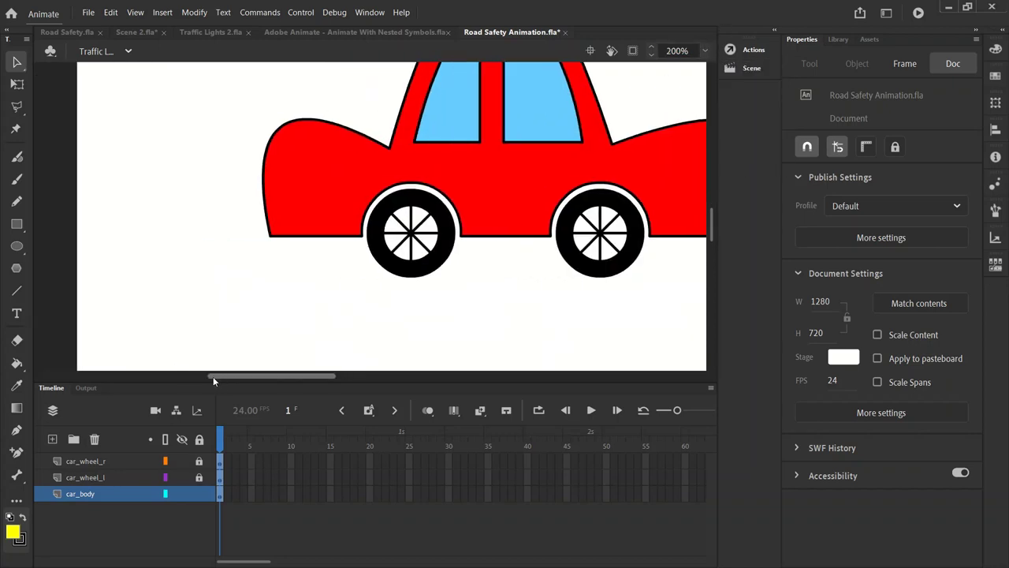
pyautogui.click(17, 224)
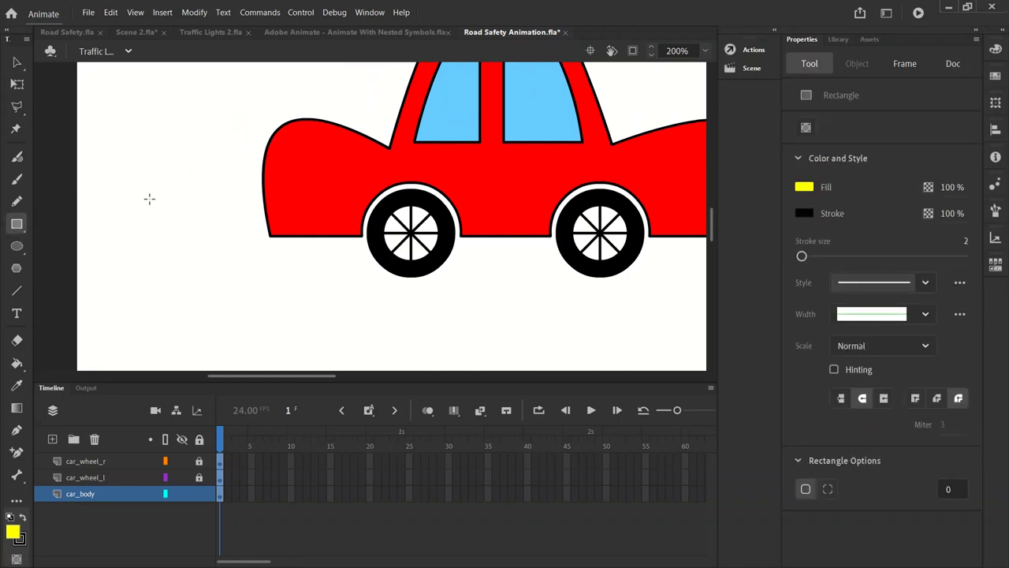
pyautogui.moveTo(154, 203); pyautogui.dragTo(245, 220)
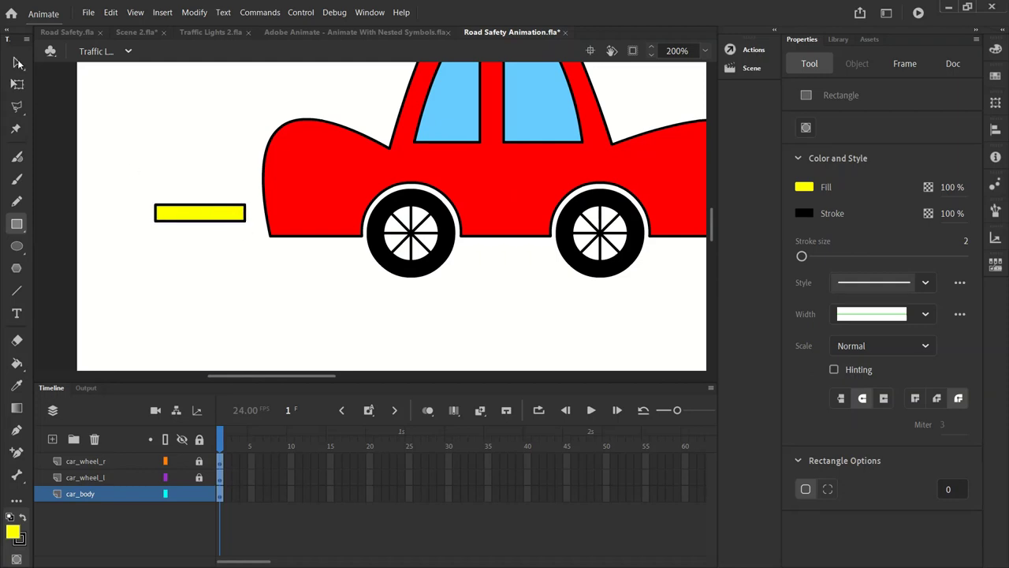
# - Change the thin rectangle's fill from yellow to red
pyautogui.click(17, 62)
pyautogui.click(180, 215)
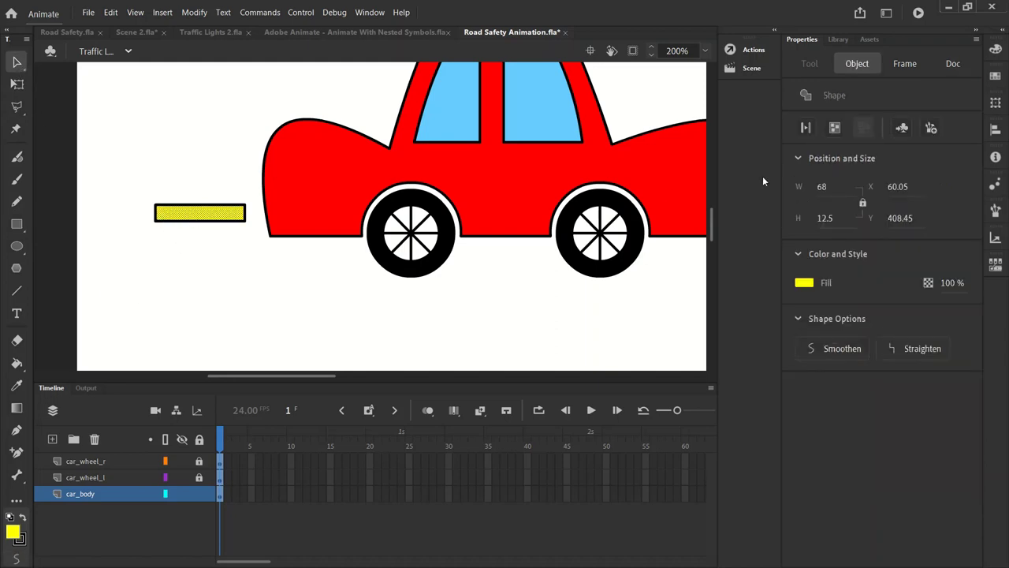
pyautogui.click(805, 284)
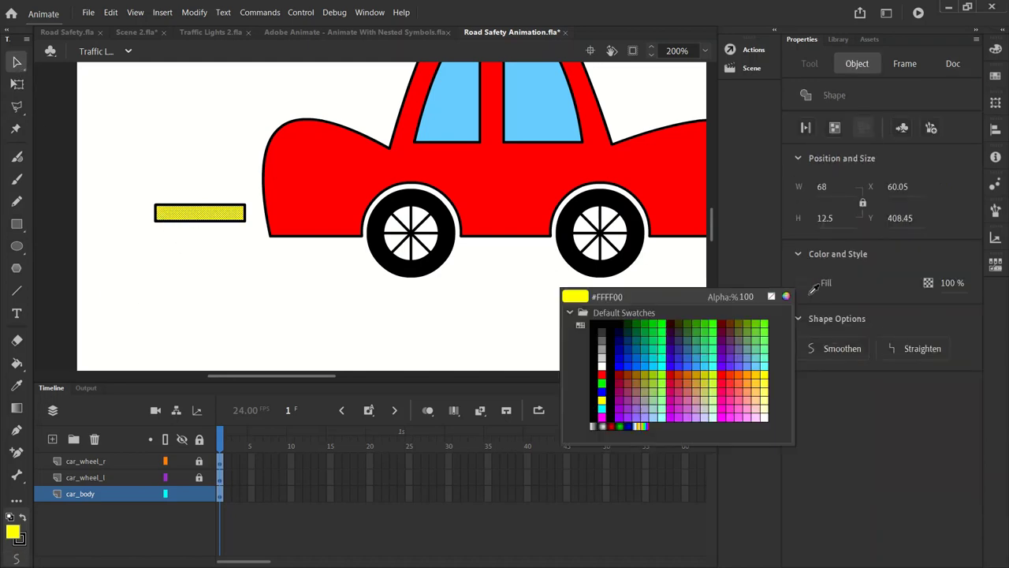
pyautogui.click(602, 373)
pyautogui.click(117, 181)
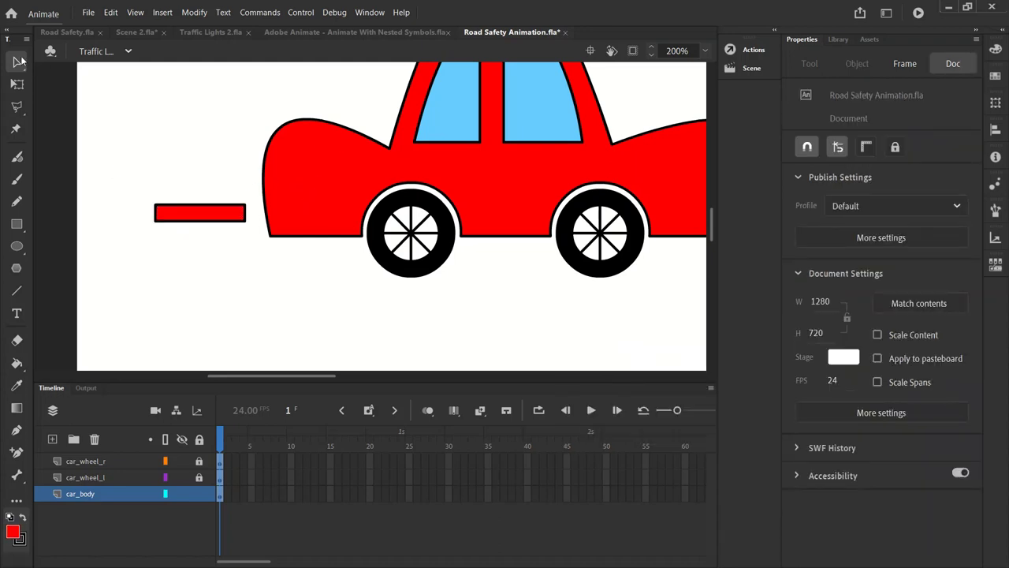
# - Curve the thin rectangle's rear edge outward and place a copy of that curved line just below it
pyautogui.moveTo(156, 214); pyautogui.dragTo(150, 212)
pyautogui.click(154, 219)
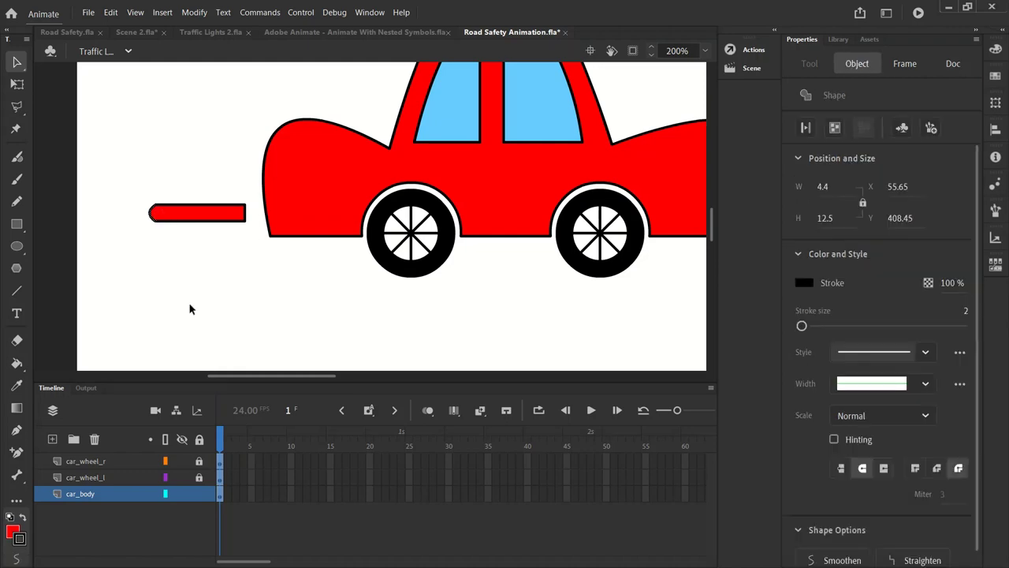
pyautogui.click(164, 240)
pyautogui.click(152, 219)
pyautogui.moveTo(152, 219); pyautogui.dragTo(147, 245)
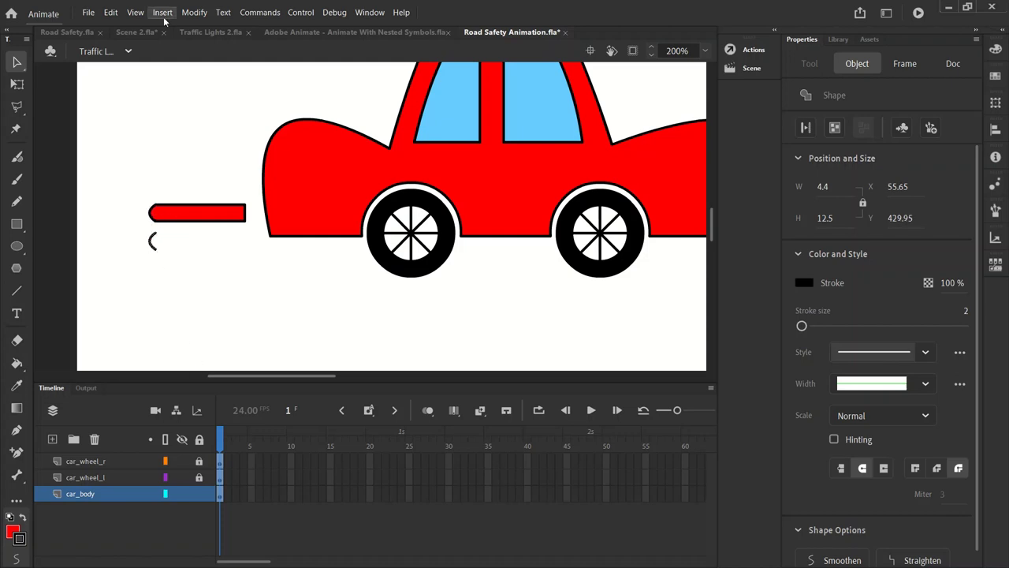
# - Flip the copied curve horizontally and place it inside the rectangle's rounded end to form an oval pipe opening
pyautogui.click(203, 14)
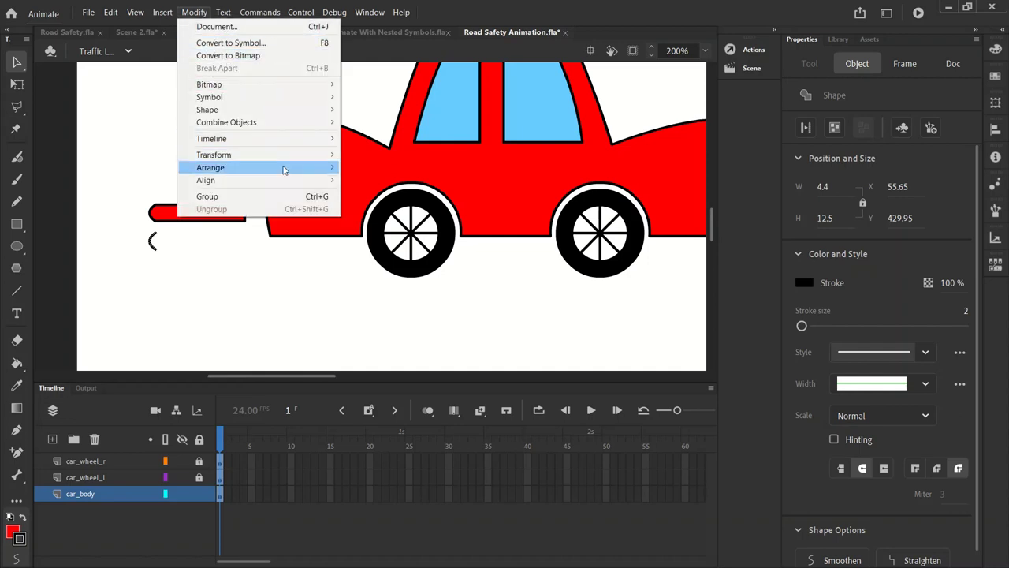
pyautogui.moveTo(291, 155)
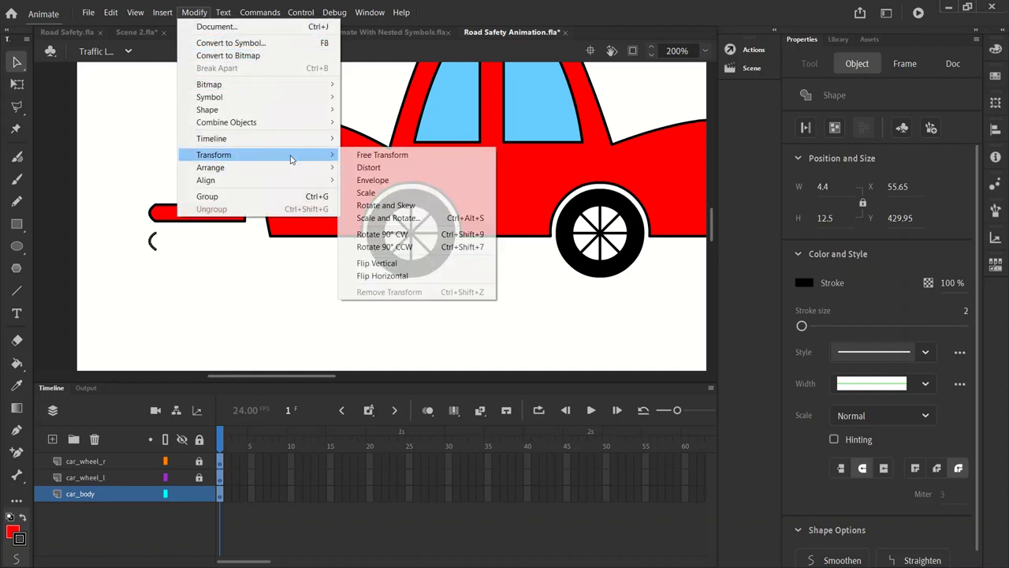
pyautogui.click(370, 275)
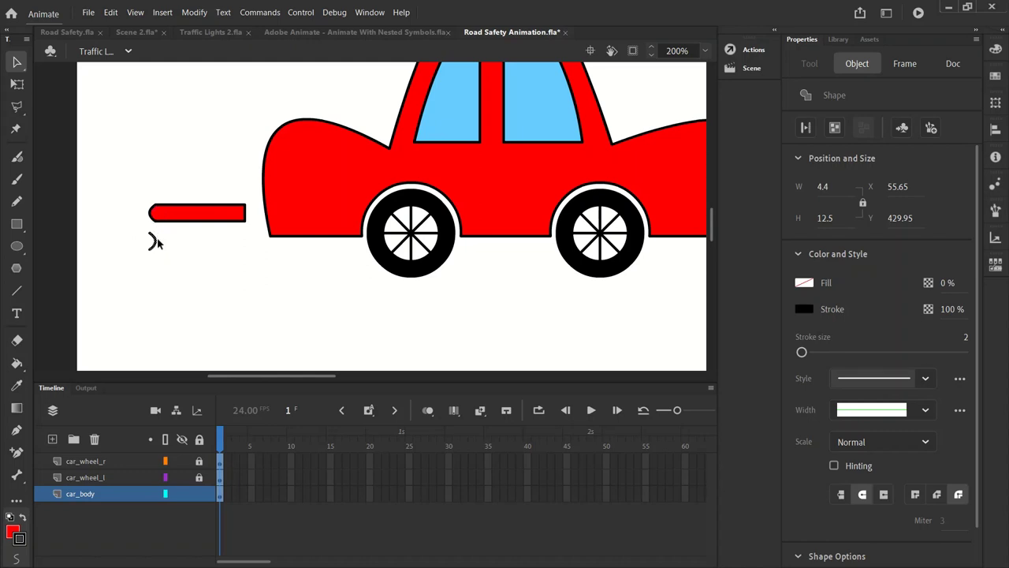
pyautogui.moveTo(156, 243); pyautogui.dragTo(162, 217)
pyautogui.click(158, 236)
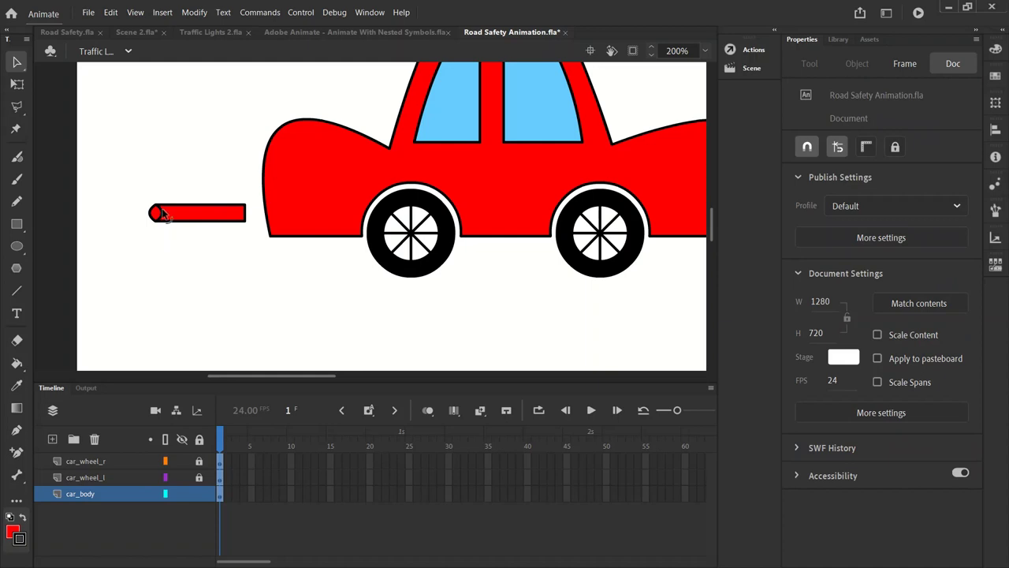
# - Select the whole pipe shape and move it about 6 px left and 7 px down
pyautogui.click(177, 223)
pyautogui.moveTo(187, 217)
pyautogui.mouseDown()
pyautogui.moveTo(185, 247)
pyautogui.moveTo(187, 214)
pyautogui.mouseUp()
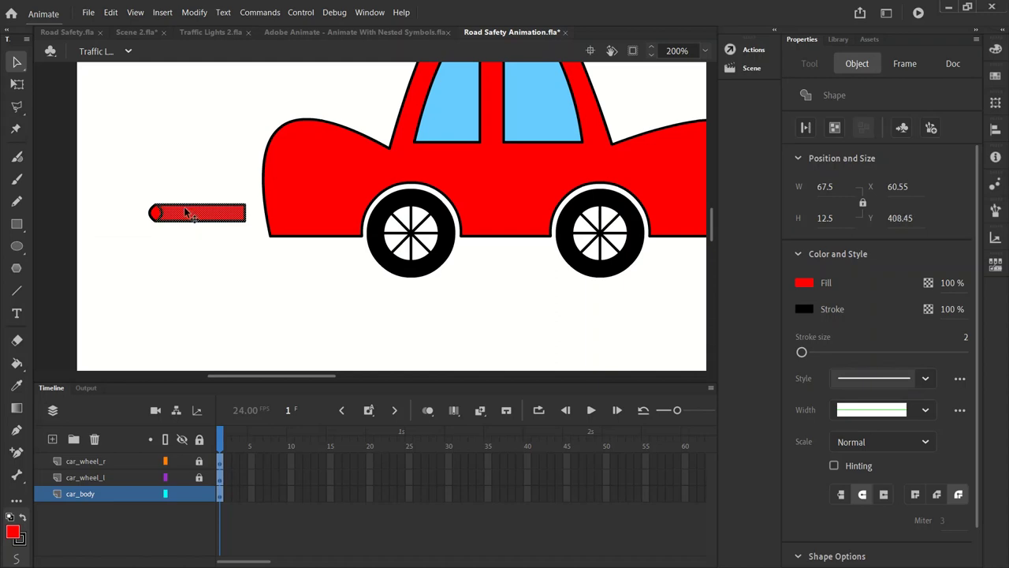
pyautogui.moveTo(138, 193); pyautogui.dragTo(251, 239)
pyautogui.moveTo(214, 210)
pyautogui.mouseDown()
pyautogui.moveTo(177, 226)
pyautogui.moveTo(205, 219)
pyautogui.mouseUp()
pyautogui.click(188, 270)
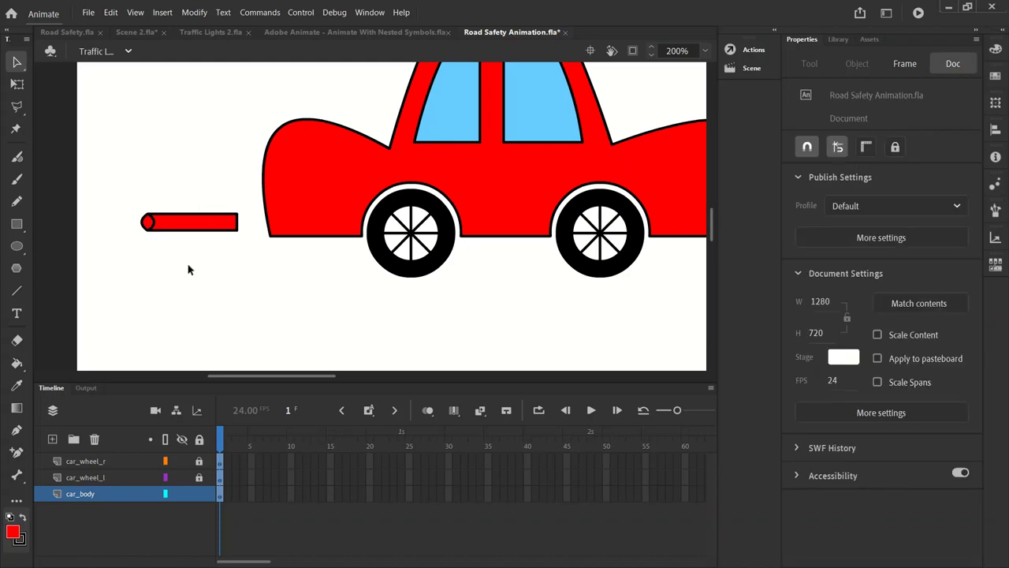
# - Select the red fill of the oval opening at the pipe's rear end
pyautogui.click(154, 226)
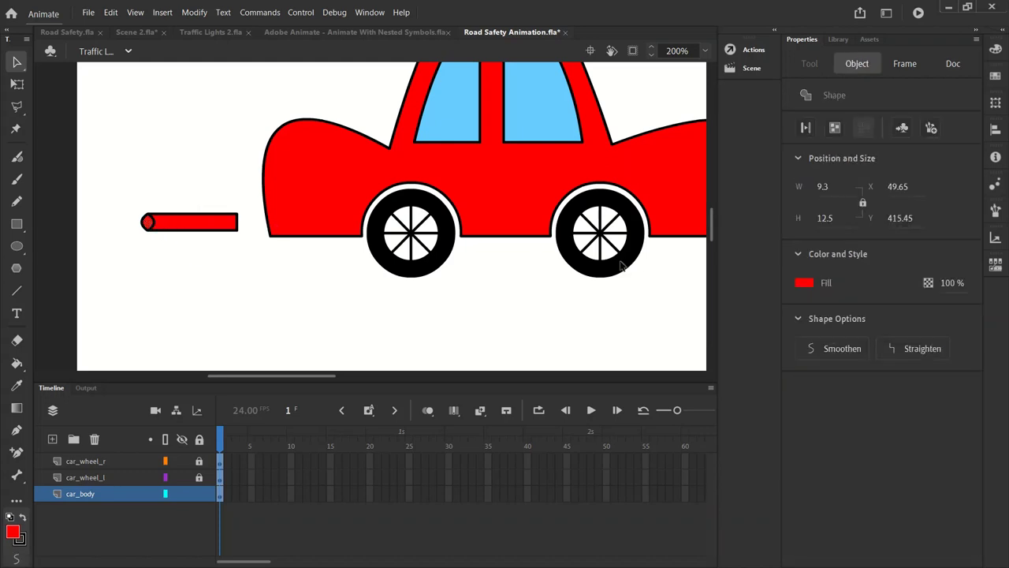
# - Recolour the round opening at the end of the exhaust pipe with a dark red fill
pyautogui.click(804, 282)
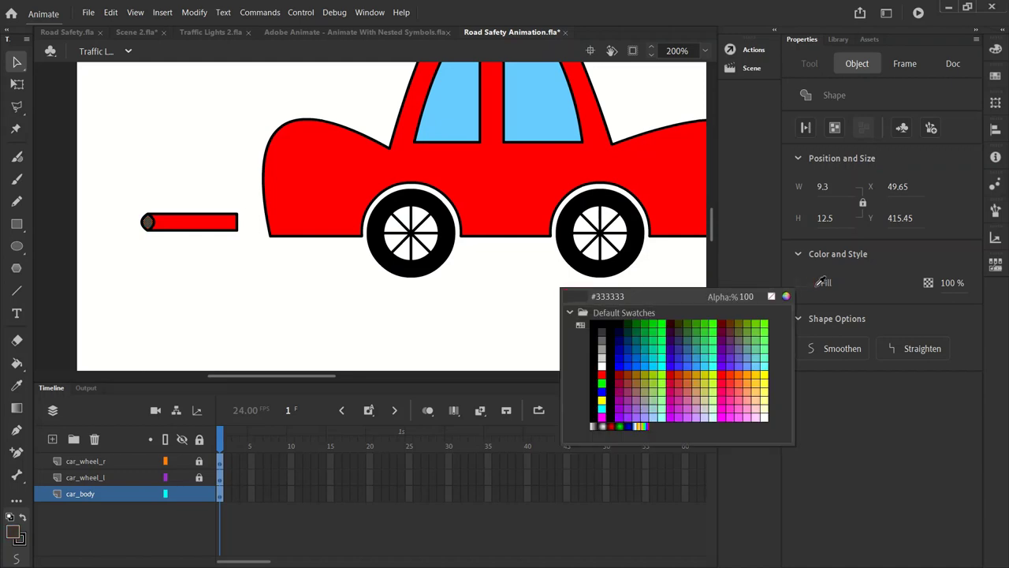
pyautogui.click(620, 380)
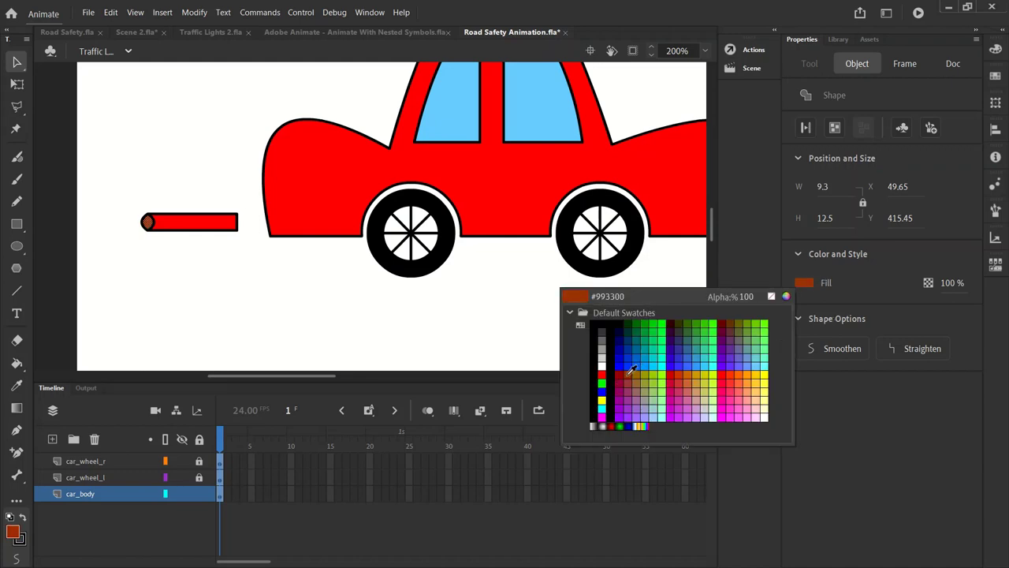
pyautogui.click(622, 377)
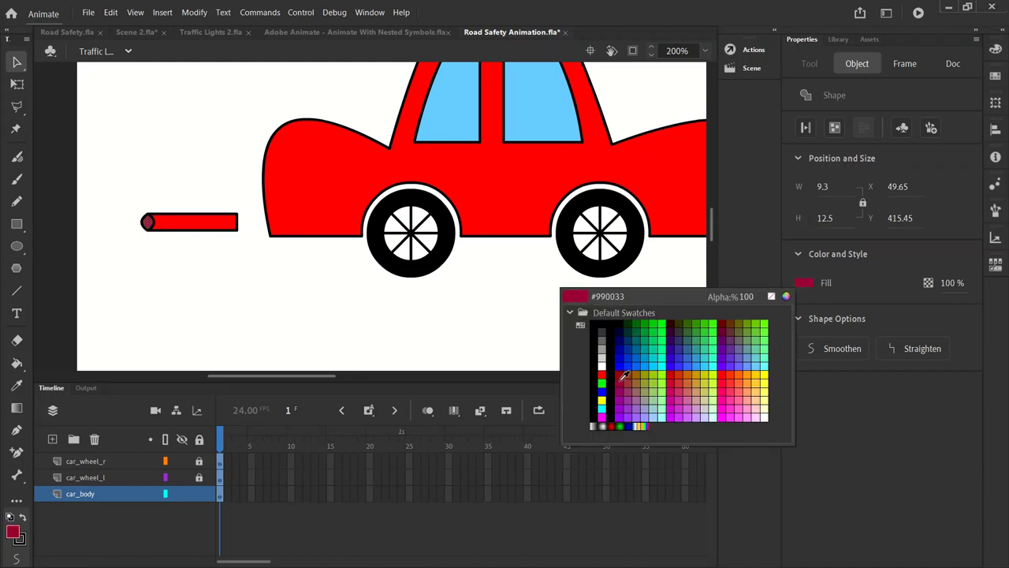
pyautogui.click(622, 376)
pyautogui.click(264, 335)
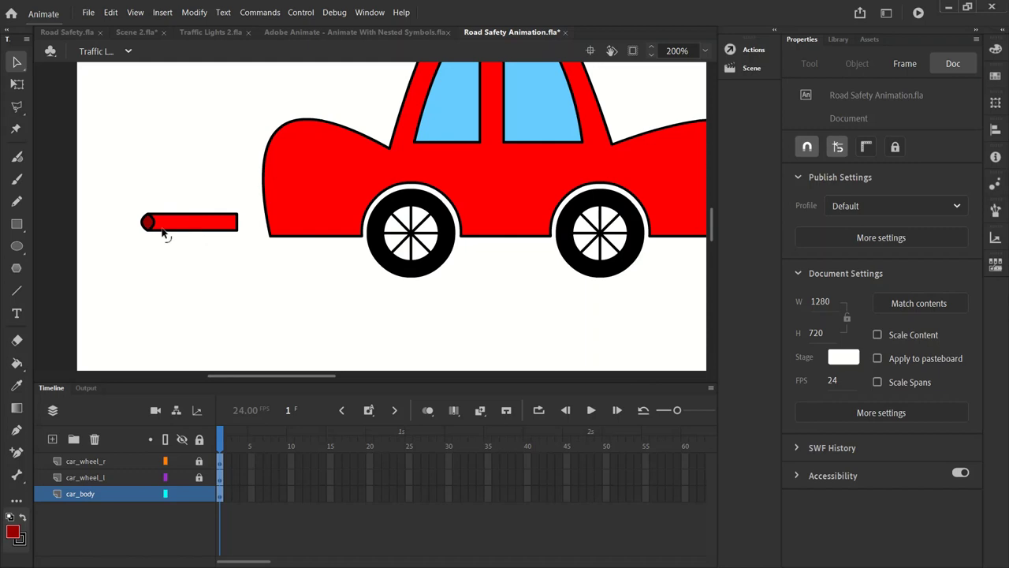
# - Try to attach the exhaust pipe by moving it onto the rear of the car body
pyautogui.click(186, 224)
pyautogui.moveTo(129, 201)
pyautogui.mouseDown()
pyautogui.moveTo(244, 252)
pyautogui.moveTo(268, 206)
pyautogui.moveTo(275, 209)
pyautogui.mouseUp()
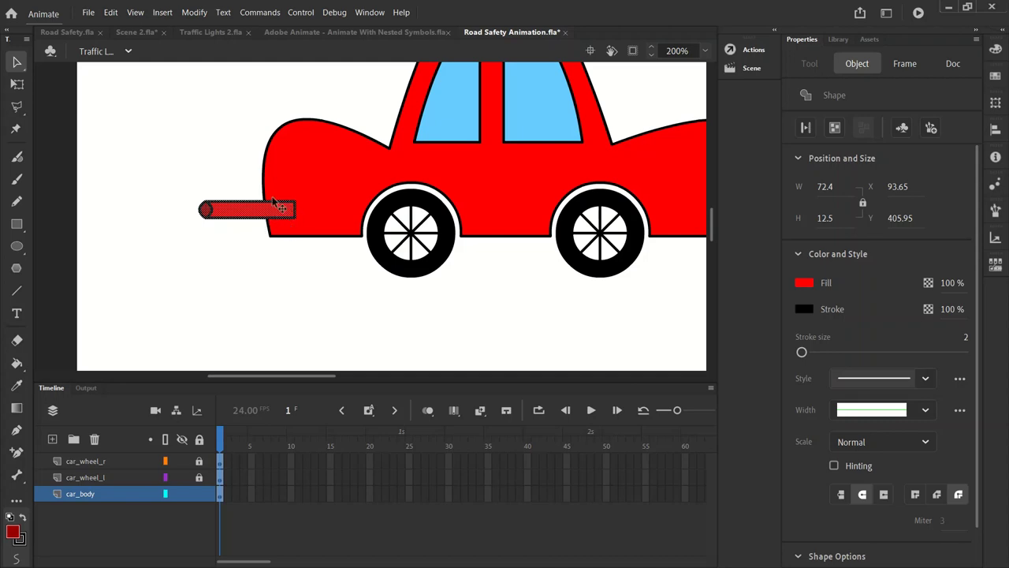
pyautogui.click(229, 323)
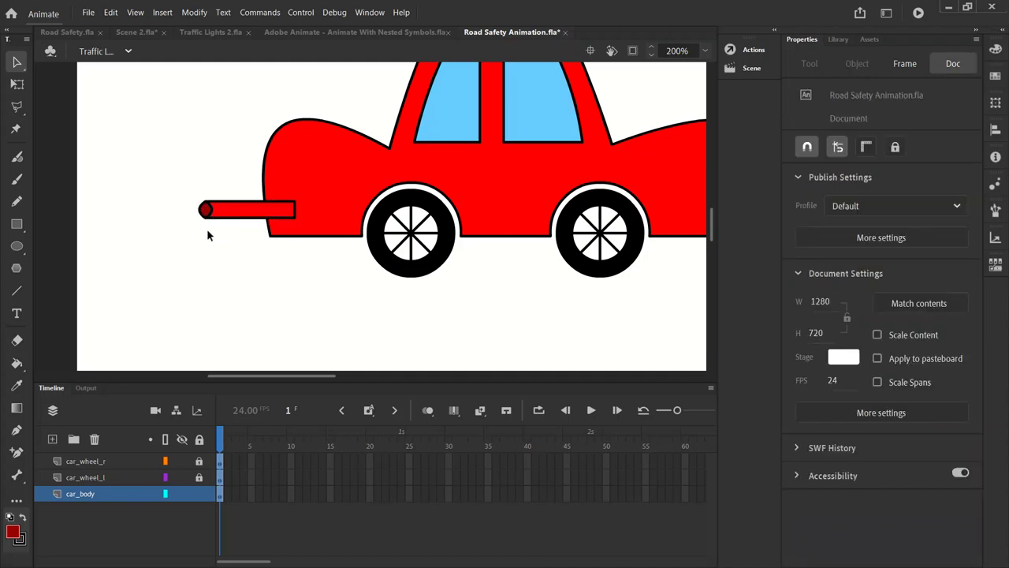
pyautogui.moveTo(210, 211); pyautogui.dragTo(151, 222)
pyautogui.click(260, 278)
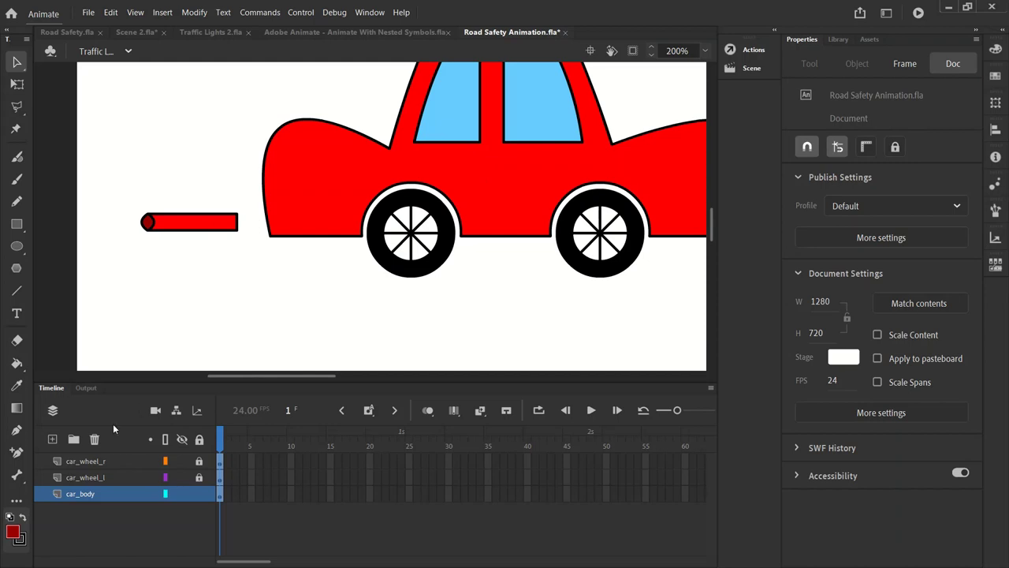
# - Unlock the car_wheel_r and car_wheel_l layers
pyautogui.click(200, 462)
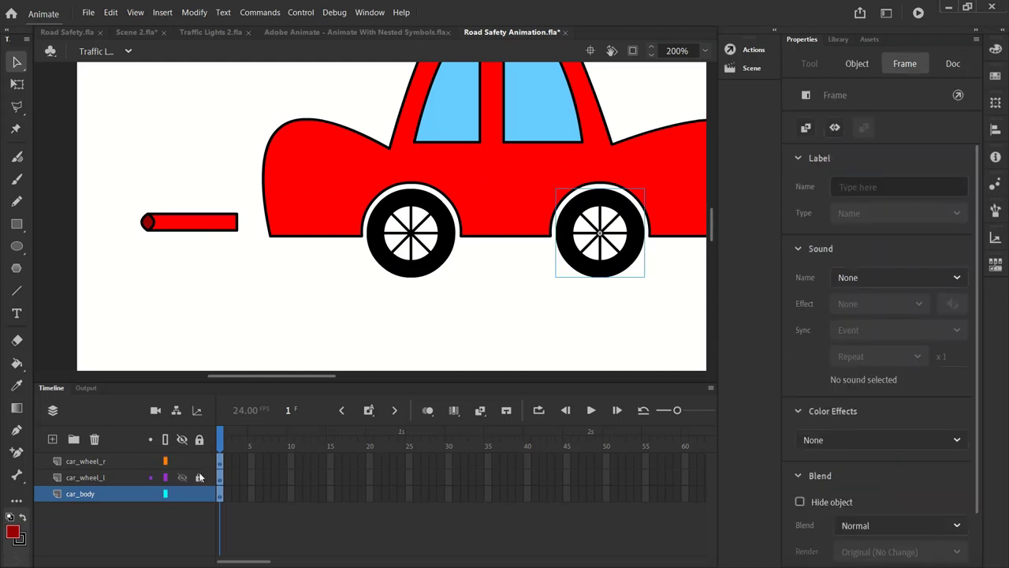
pyautogui.click(199, 477)
pyautogui.click(220, 461)
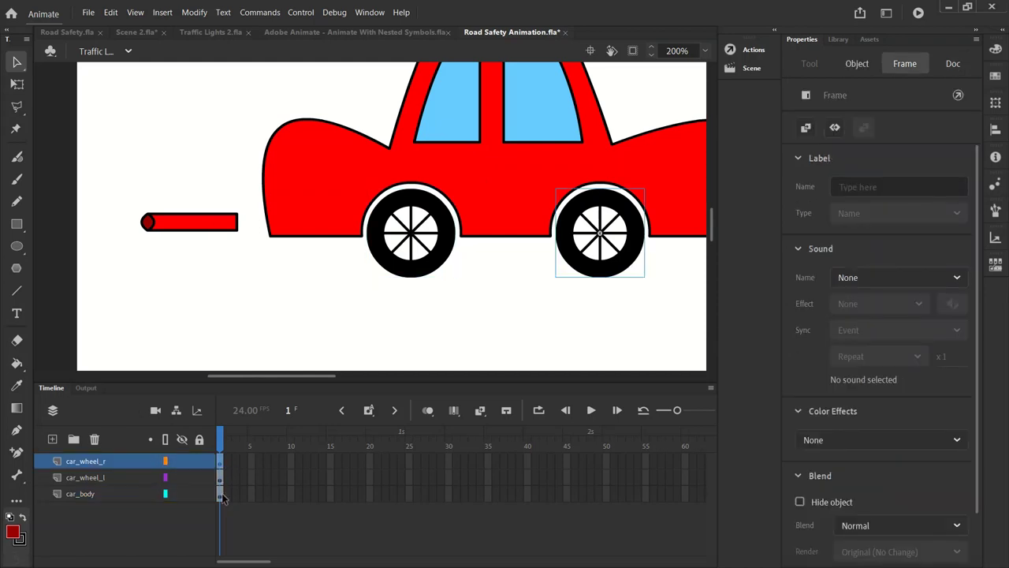
pyautogui.keyDown('shift'); pyautogui.click(220, 478); pyautogui.keyUp('shift')
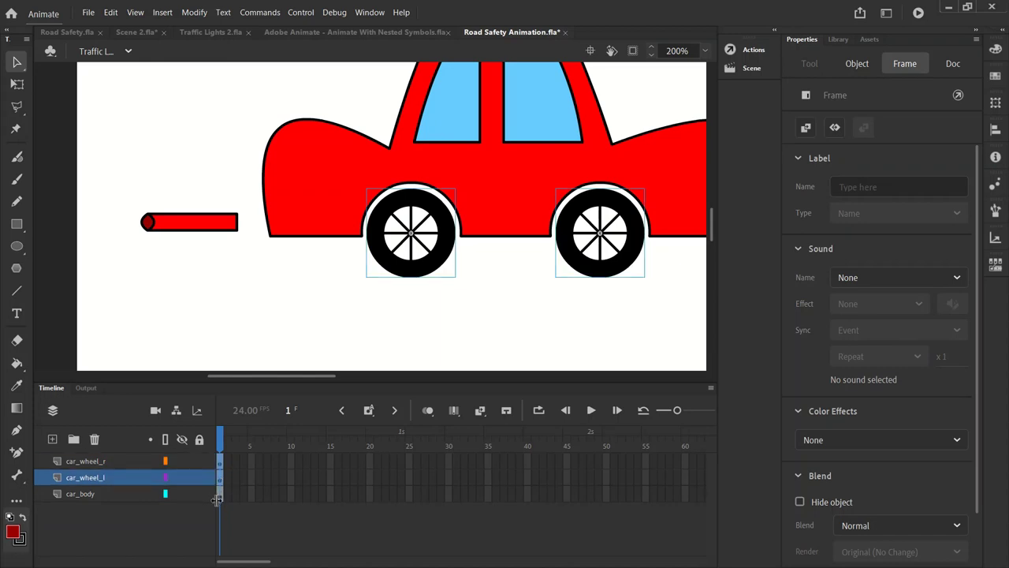
pyautogui.click(376, 324)
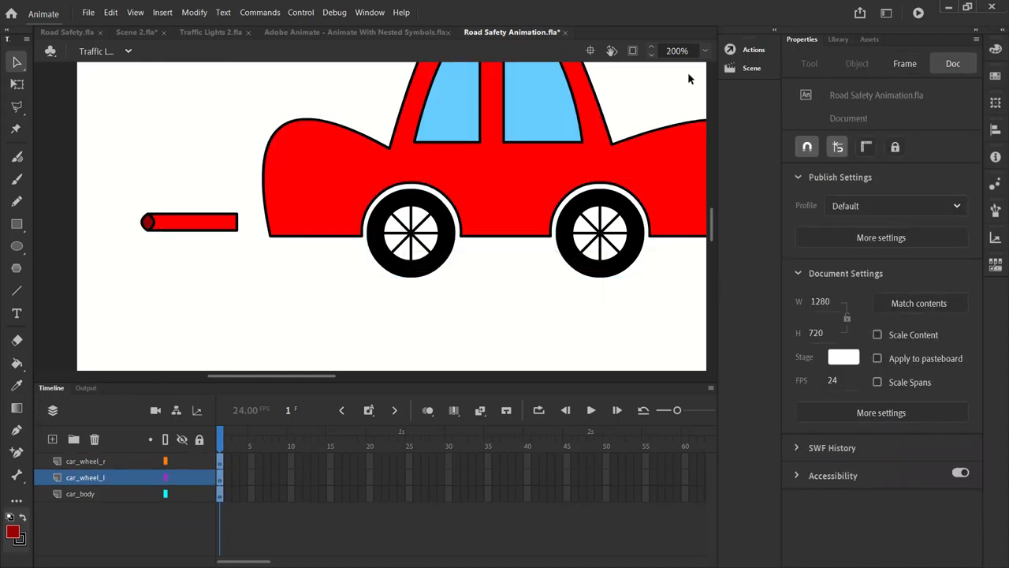
# - Move the car body together with both wheels so its rear meets the exhaust pipe, at about X 108, Y 249
pyautogui.click(704, 50)
pyautogui.click(727, 152)
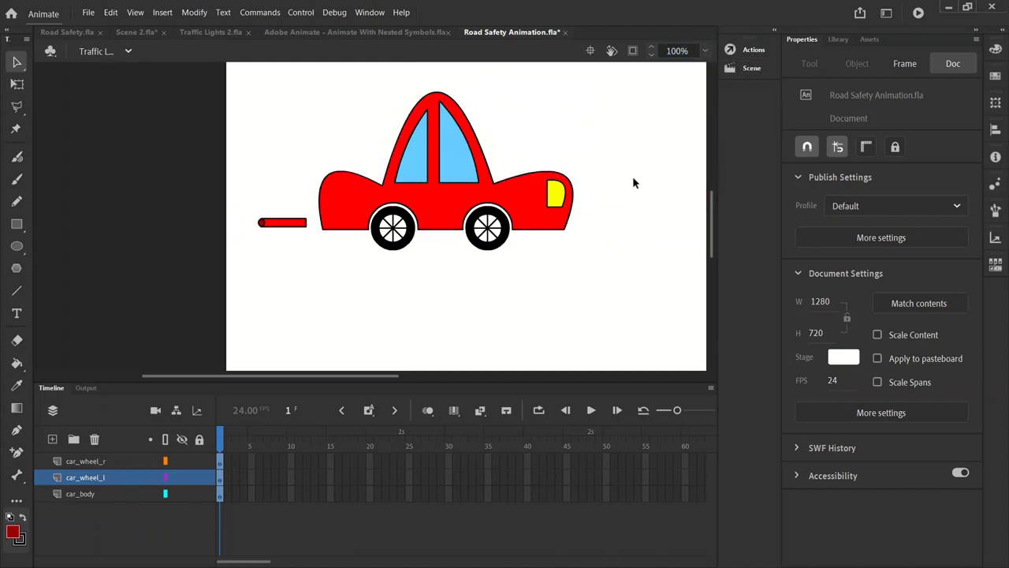
pyautogui.moveTo(603, 268); pyautogui.dragTo(310, 77)
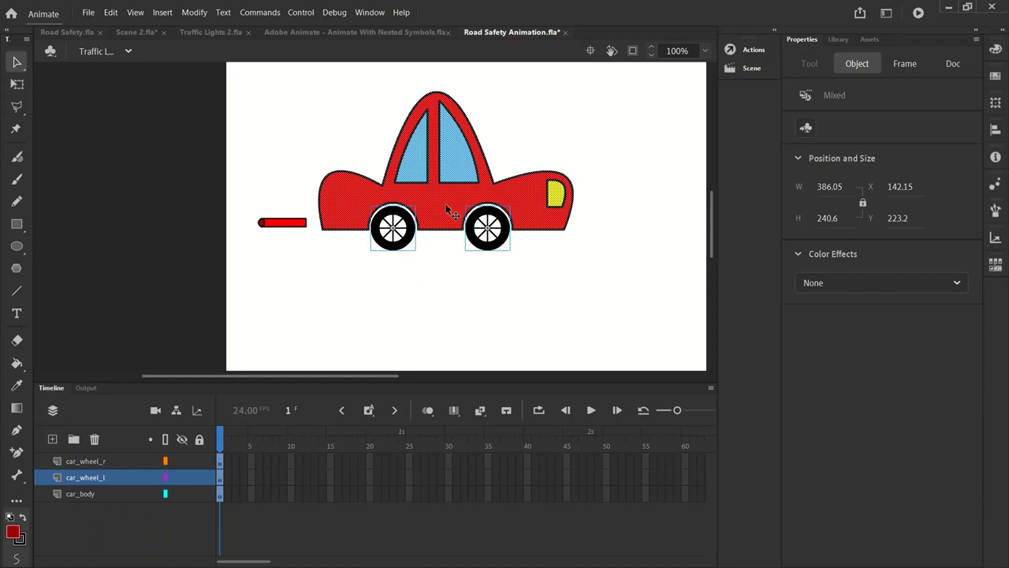
pyautogui.moveTo(446, 204); pyautogui.dragTo(419, 227)
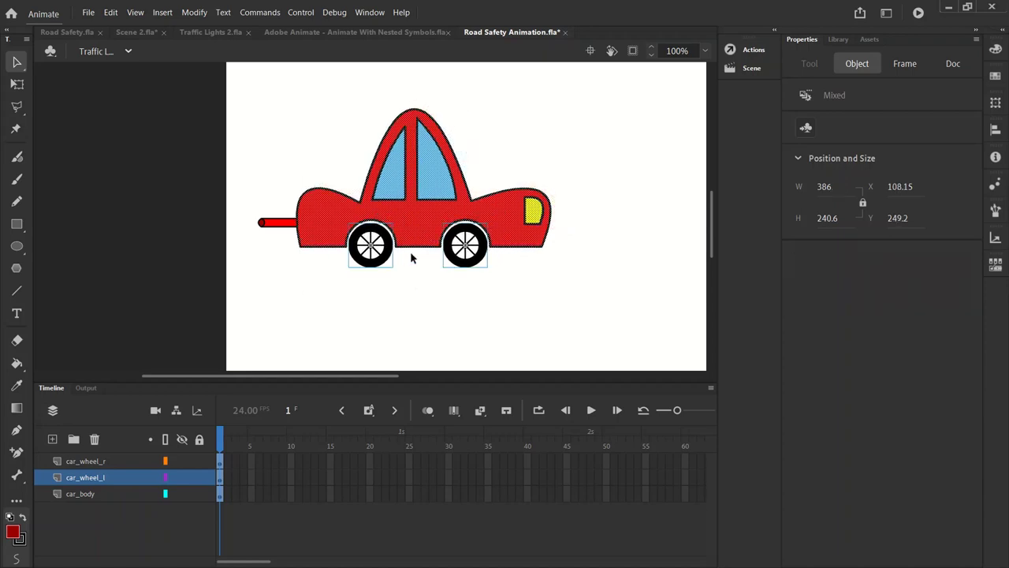
# - Nudge the car body and wheels left and up to about X 91, Y 239 so the rear overlaps the pipe's end
pyautogui.press('Left')
pyautogui.press('Left')
pyautogui.press('Left')
pyautogui.press('Left')
pyautogui.press('Left')
pyautogui.press('Left')
pyautogui.press('Left')
pyautogui.press('Left')
pyautogui.press('Up')
pyautogui.press('Up')
pyautogui.press('Up')
pyautogui.press('Up')
pyautogui.press('Up')
pyautogui.press('Up')
pyautogui.press('Up')
pyautogui.press('Up')
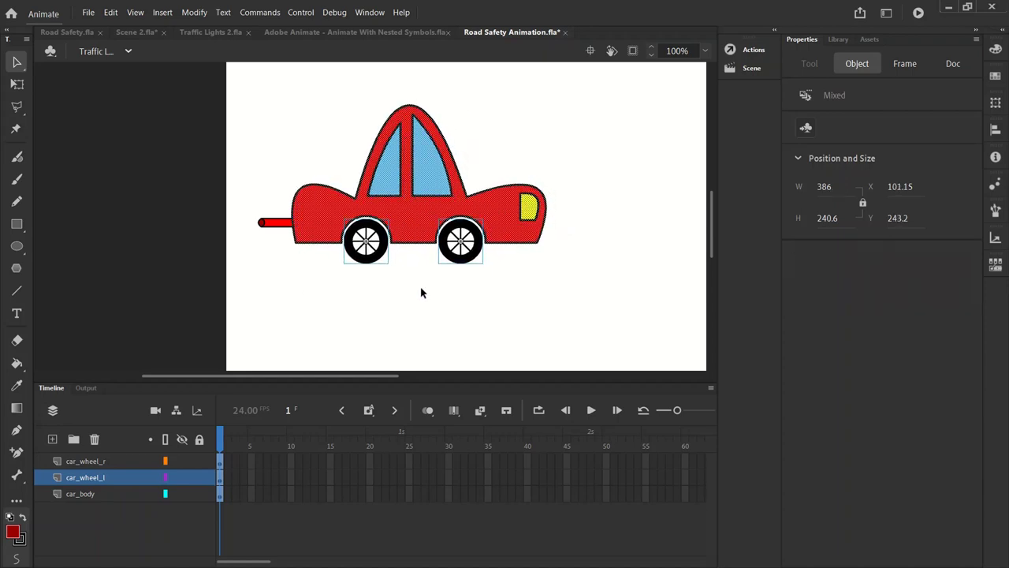
pyautogui.press('Left')
pyautogui.press('Left')
pyautogui.press('Left')
pyautogui.press('Left')
pyautogui.press('Left')
pyautogui.press('Left')
pyautogui.press('Left')
pyautogui.press('Left')
pyautogui.press('Left')
pyautogui.press('Up')
pyautogui.press('Up')
pyautogui.press('Up')
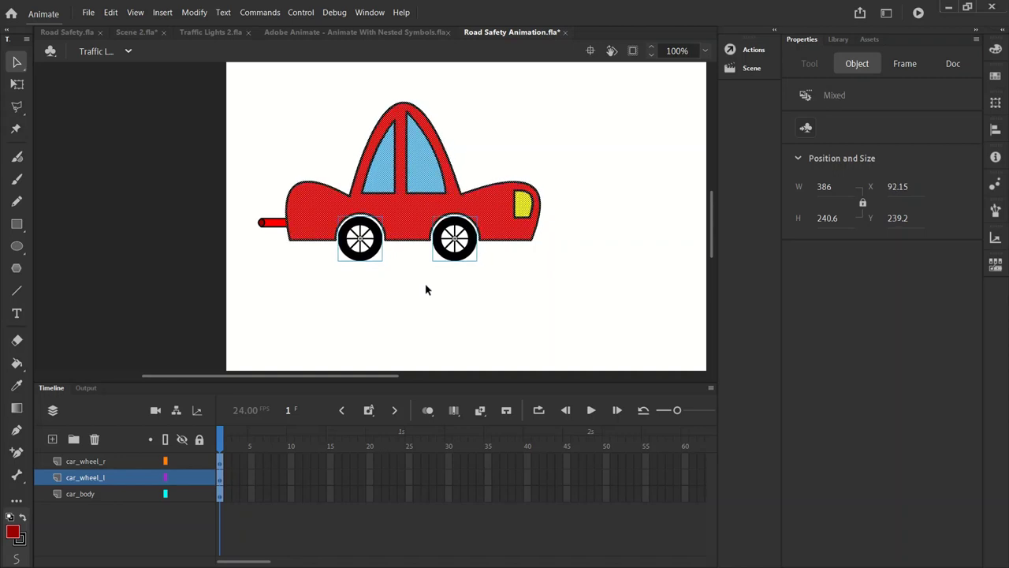
pyautogui.press('Right')
pyautogui.press('Right')
pyautogui.press('Down')
pyautogui.press('Down')
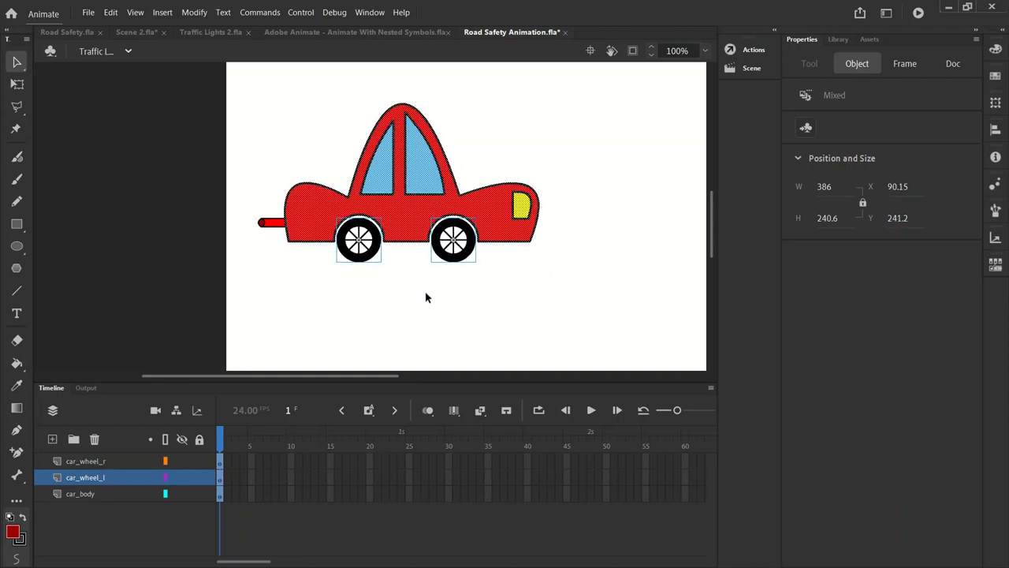
pyautogui.press('Right')
pyautogui.click(404, 294)
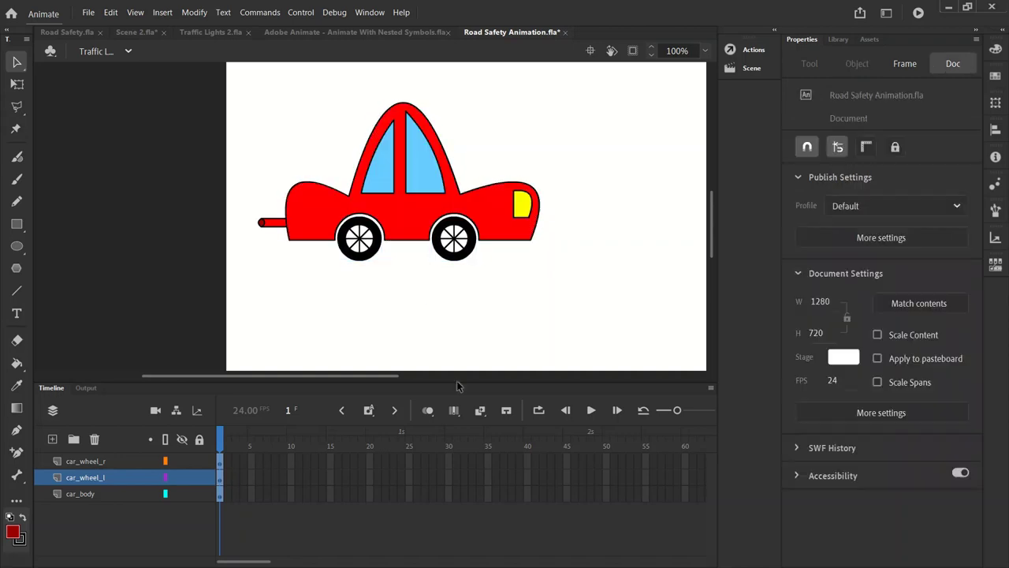
pyautogui.click(126, 493)
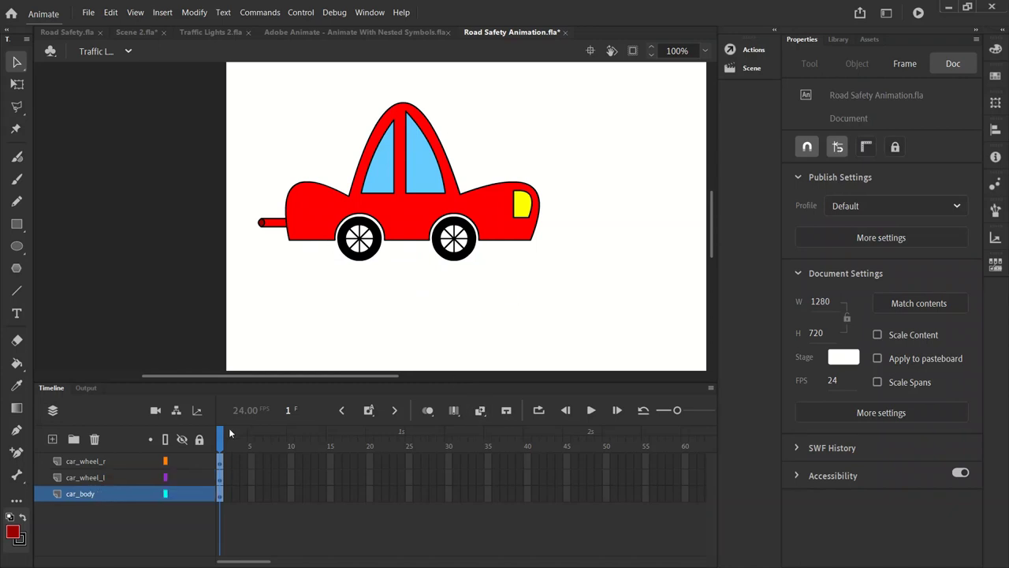
pyautogui.click(199, 462)
pyautogui.click(617, 122)
pyautogui.click(206, 482)
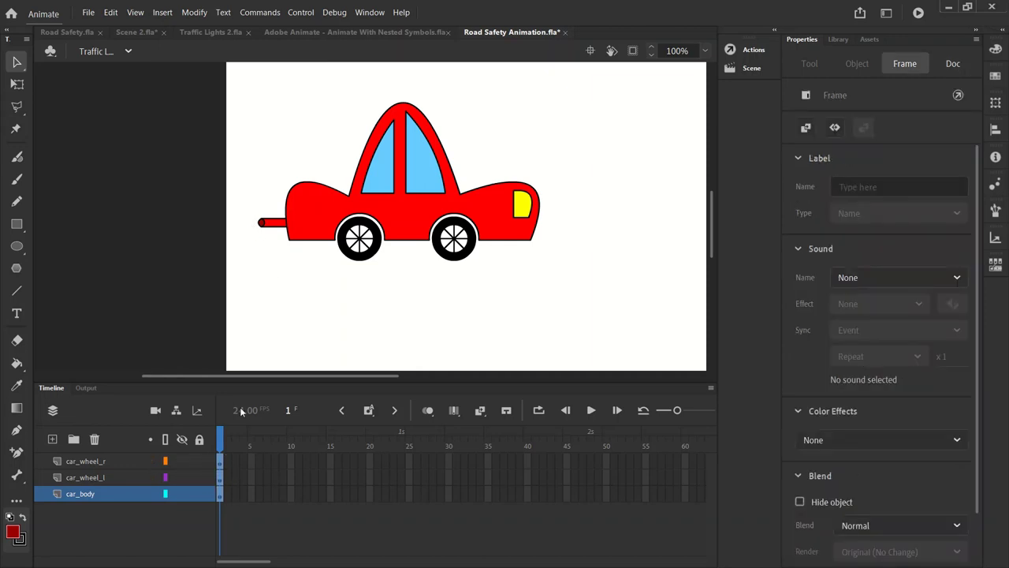
# - Move the whole car with its exhaust pipe right to about X 222, and lock both wheel layers
pyautogui.moveTo(567, 291); pyautogui.dragTo(249, 88)
pyautogui.moveTo(313, 213); pyautogui.dragTo(427, 214)
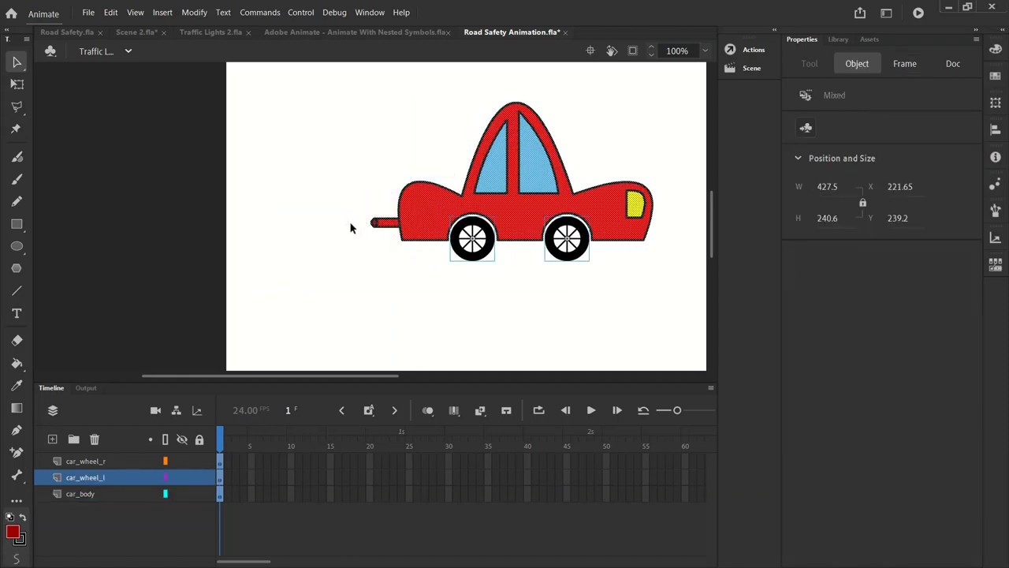
pyautogui.click(189, 494)
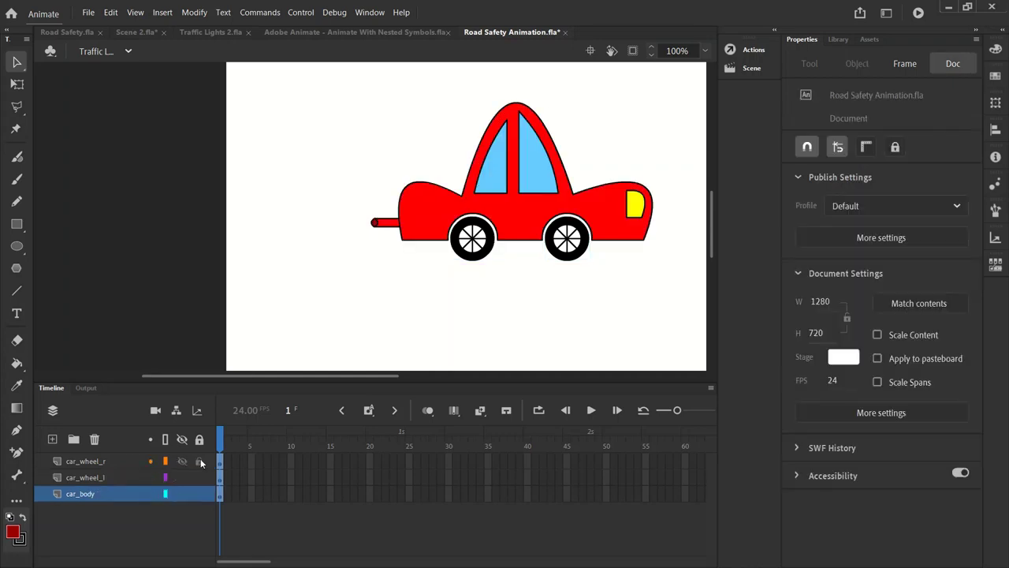
pyautogui.click(200, 478)
# - Draw a vertical line about 48 px high just behind the exhaust pipe and centre it on the pipe at about X 202, Y 400
pyautogui.moveTo(349, 376); pyautogui.dragTo(365, 376)
pyautogui.click(705, 51)
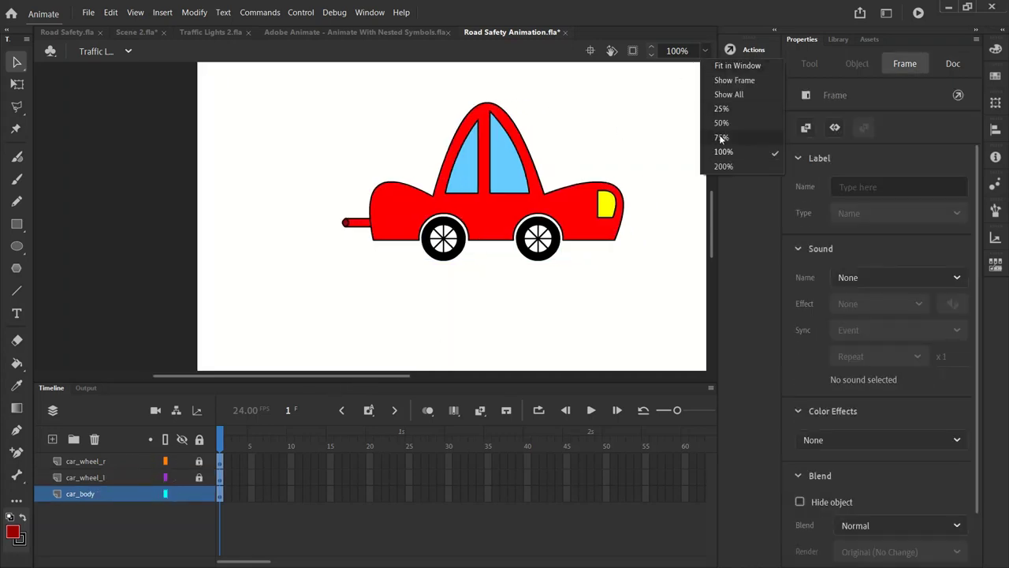
pyautogui.click(722, 166)
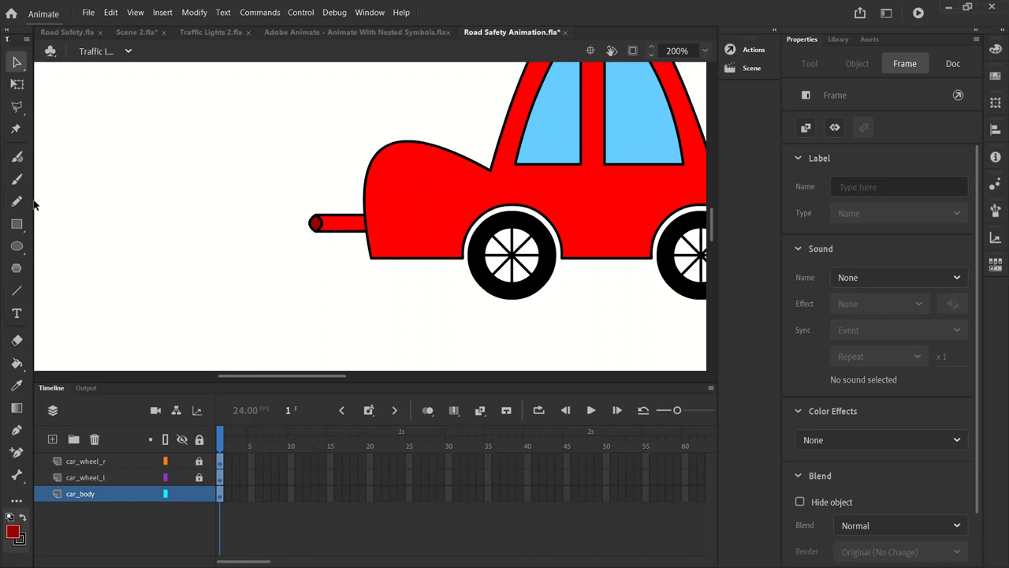
pyautogui.click(17, 291)
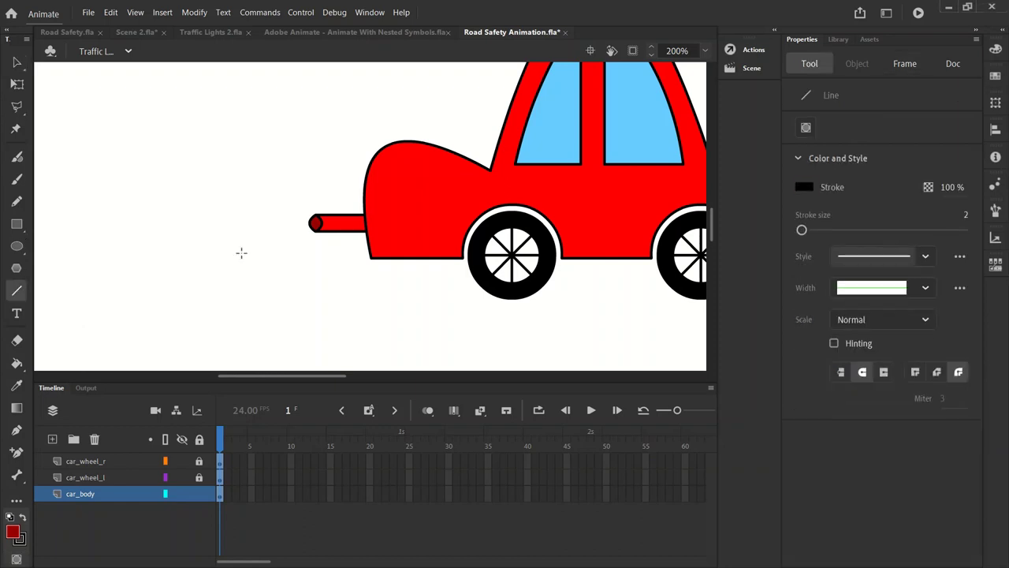
pyautogui.moveTo(284, 200); pyautogui.dragTo(283, 264)
pyautogui.press('v')
pyautogui.click(285, 232)
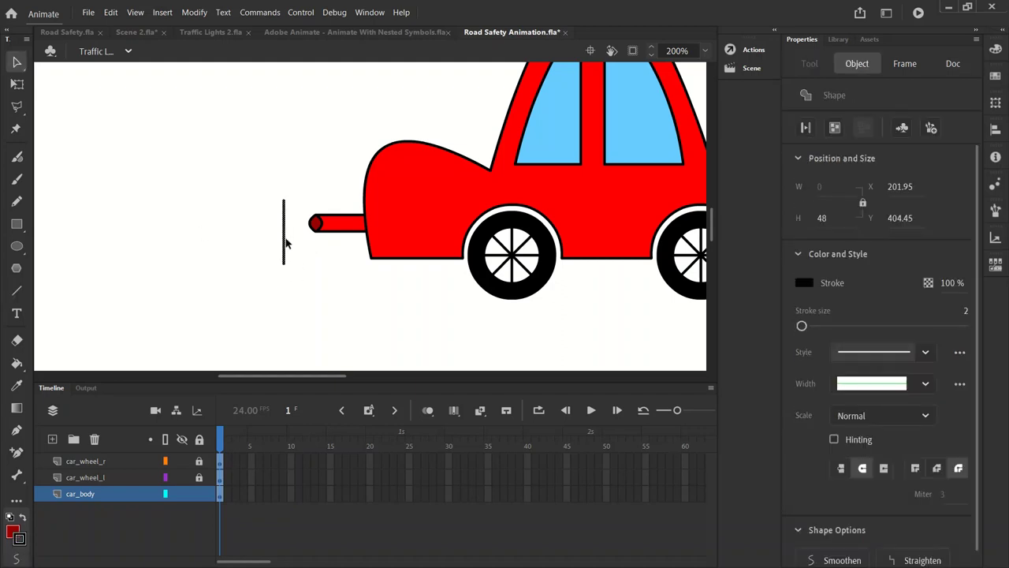
pyautogui.moveTo(285, 229); pyautogui.dragTo(290, 246)
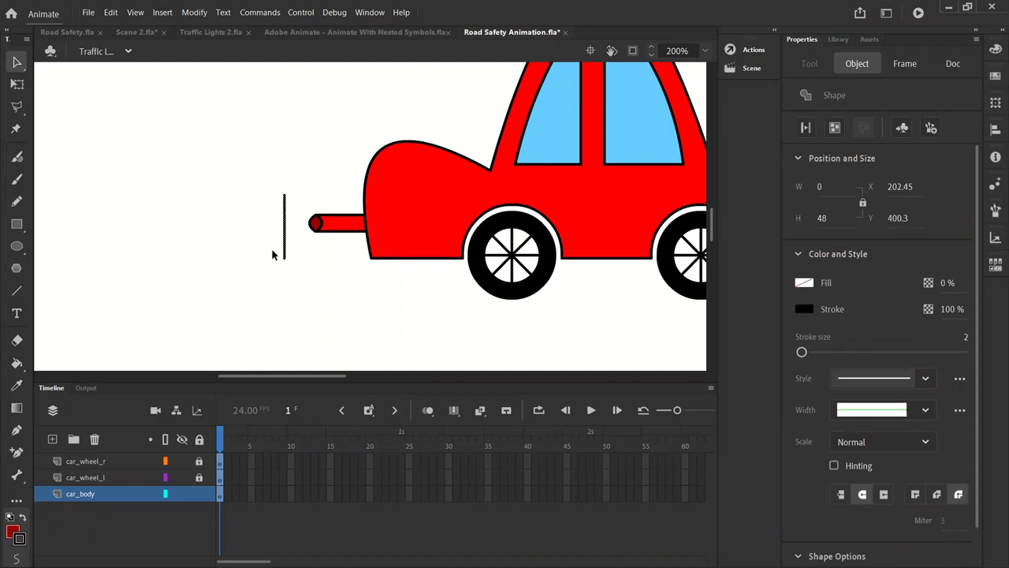
pyautogui.click(272, 253)
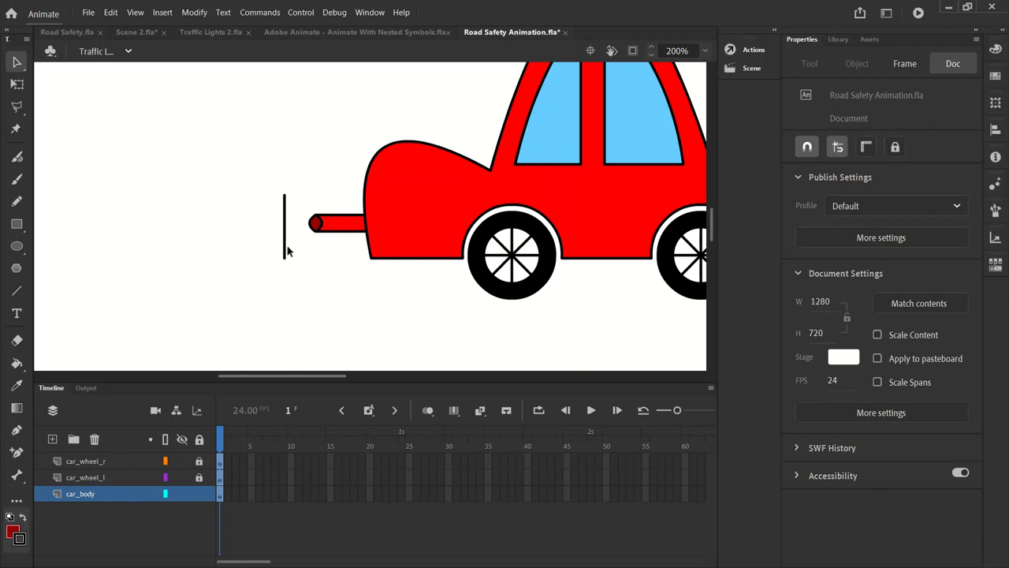
# - Add an anchor point at the middle of the vertical line behind the exhaust pipe
pyautogui.click(16, 454)
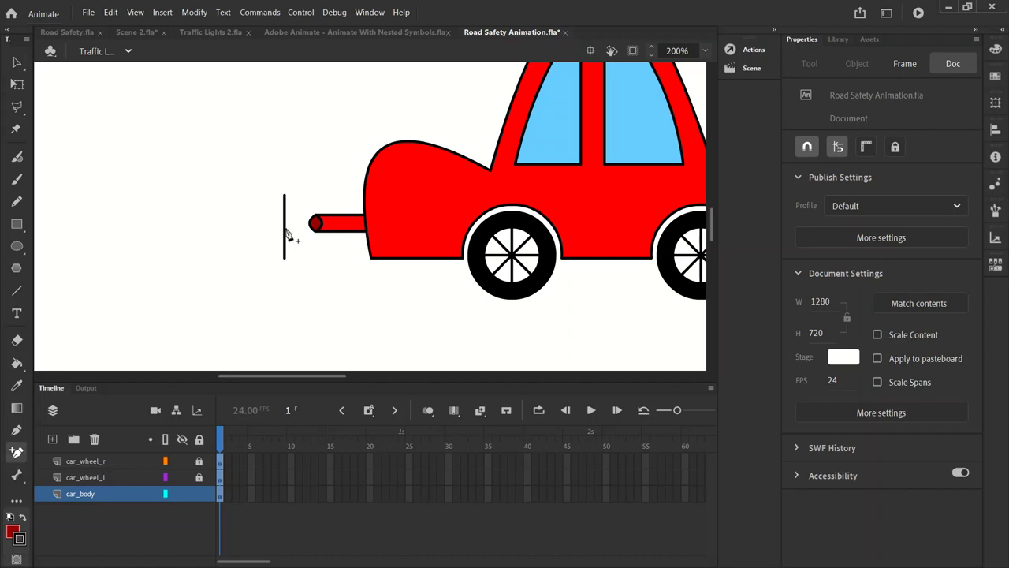
pyautogui.moveTo(286, 233)
pyautogui.mouseDown()
pyautogui.moveTo(282, 308)
pyautogui.moveTo(287, 235)
pyautogui.mouseUp()
pyautogui.click(17, 63)
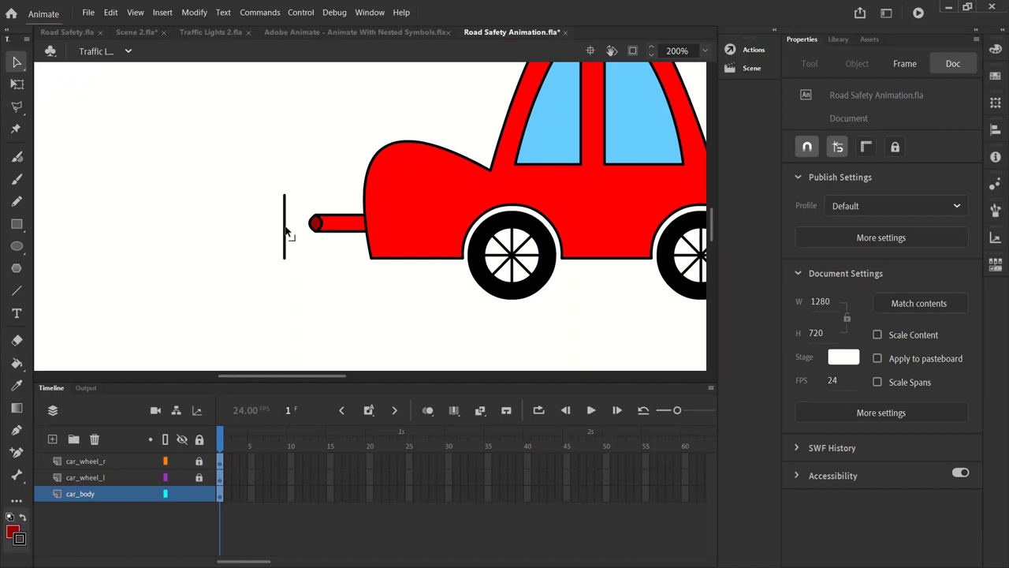
# - Try to pull the line's midpoint away from the car into a pointed corner, and undo it
pyautogui.moveTo(285, 228); pyautogui.dragTo(246, 228)
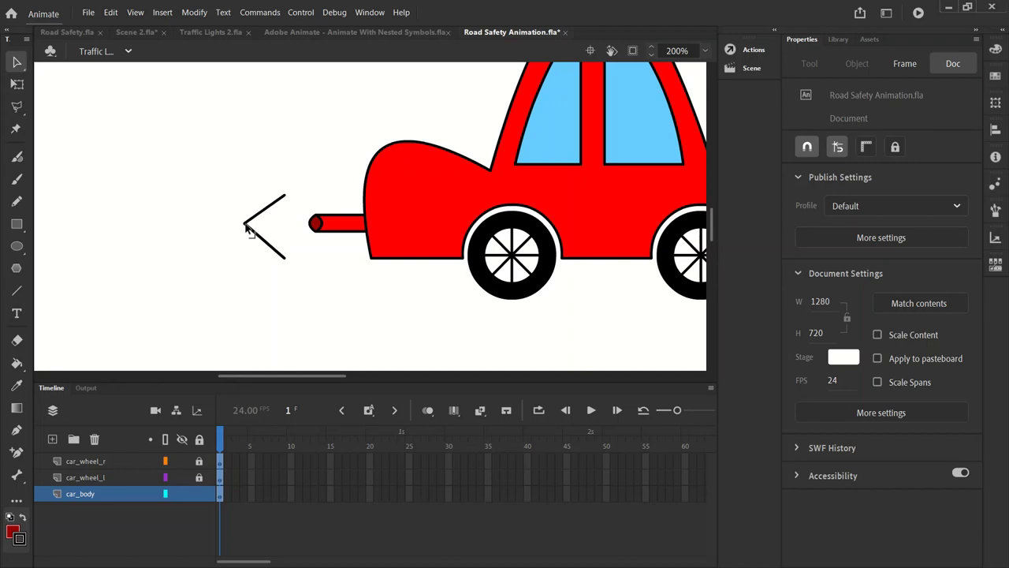
pyautogui.click(110, 12)
pyautogui.click(120, 27)
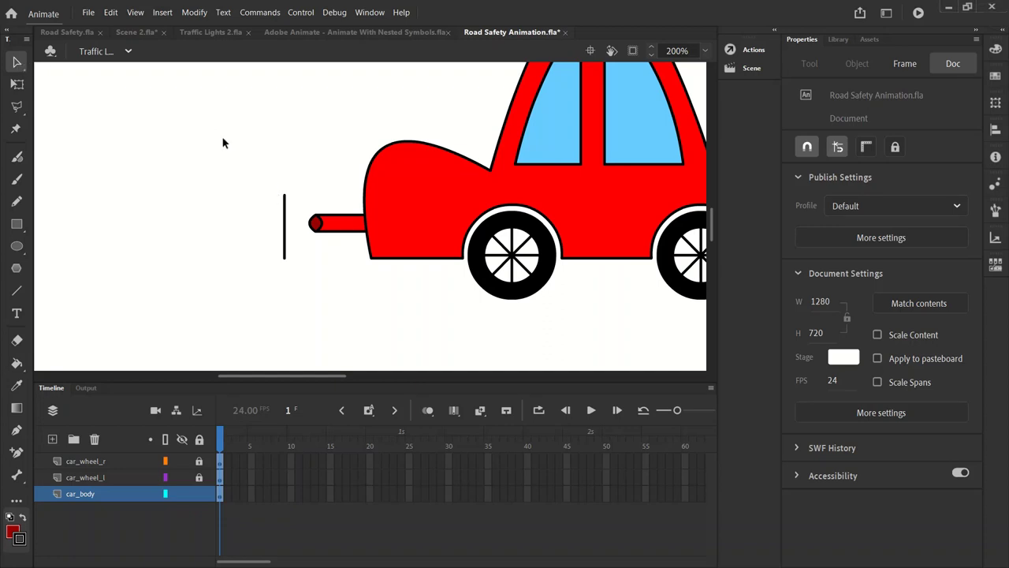
# - Bend the upper and lower halves of the line outward, away from the car, into two matching curves
pyautogui.moveTo(284, 216); pyautogui.dragTo(269, 217)
pyautogui.moveTo(286, 246)
pyautogui.mouseDown()
pyautogui.moveTo(264, 249)
pyautogui.moveTo(264, 209)
pyautogui.mouseUp()
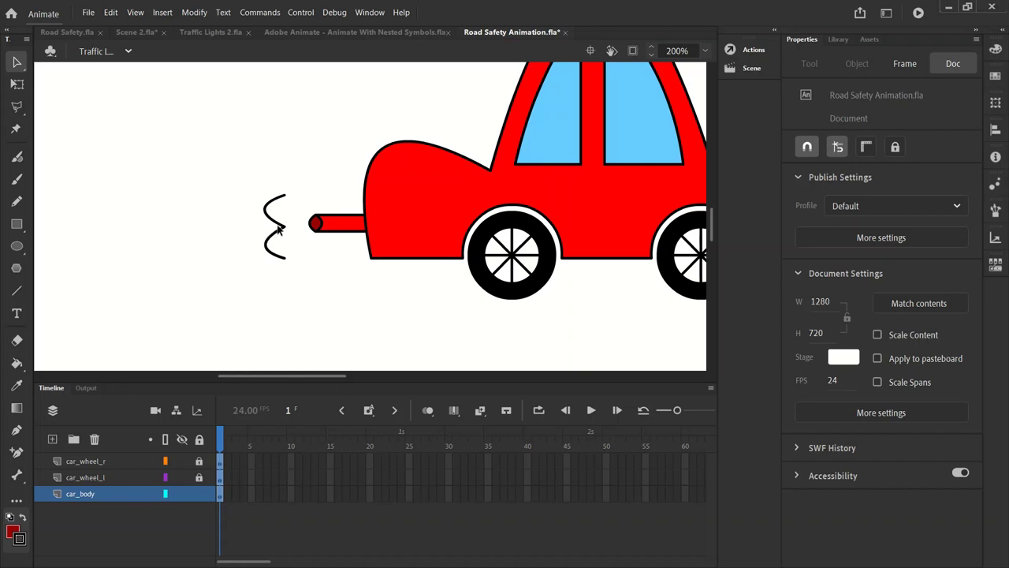
# - Duplicate the curved exhaust line away from the car to about X 164 and enlarge the copy to about 19.5 × 62 px
pyautogui.click(278, 227)
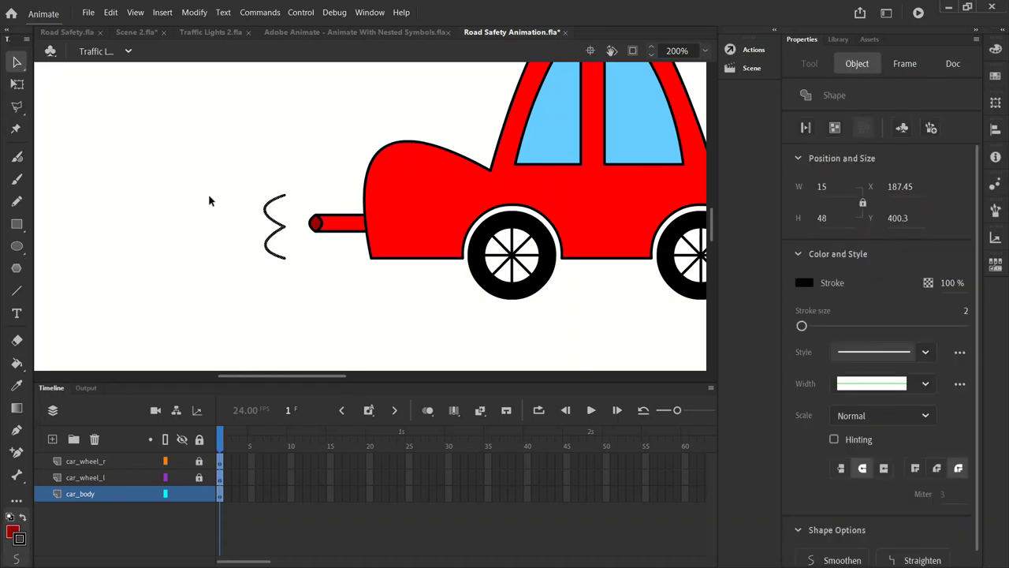
pyautogui.click(111, 13)
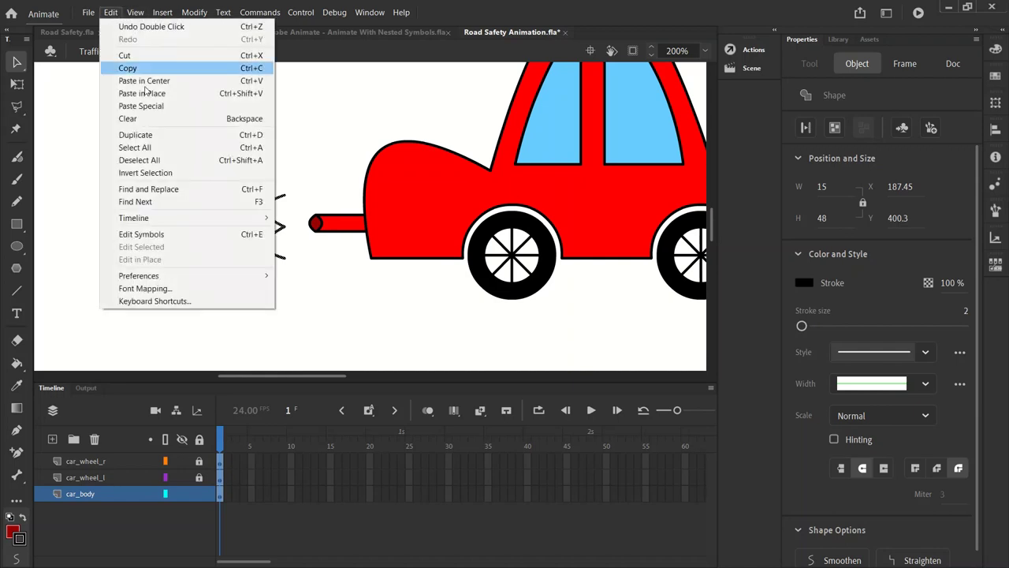
pyautogui.click(115, 17)
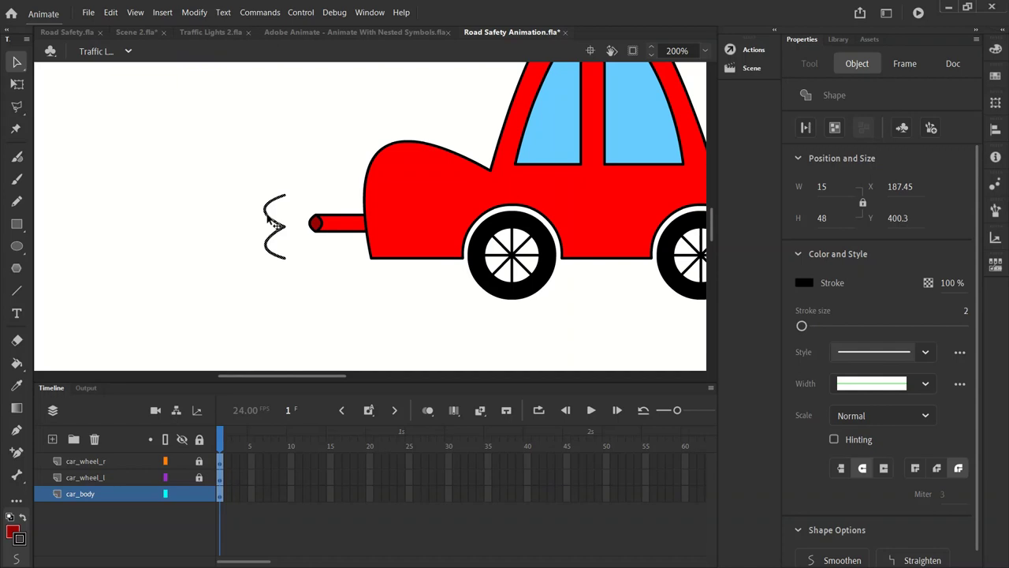
pyautogui.moveTo(268, 222)
pyautogui.mouseDown()
pyautogui.moveTo(228, 224)
pyautogui.moveTo(241, 233)
pyautogui.mouseUp()
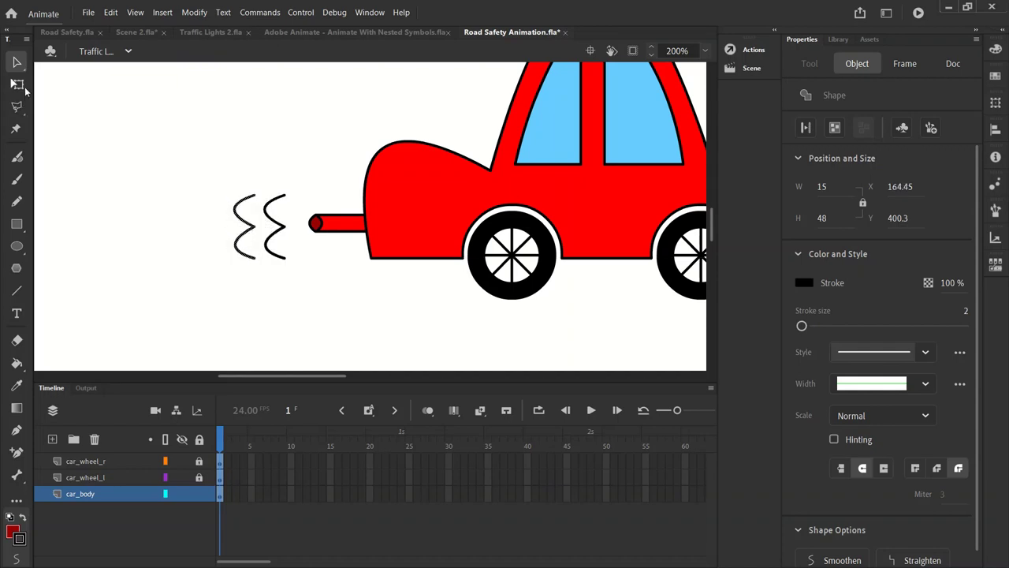
pyautogui.click(17, 83)
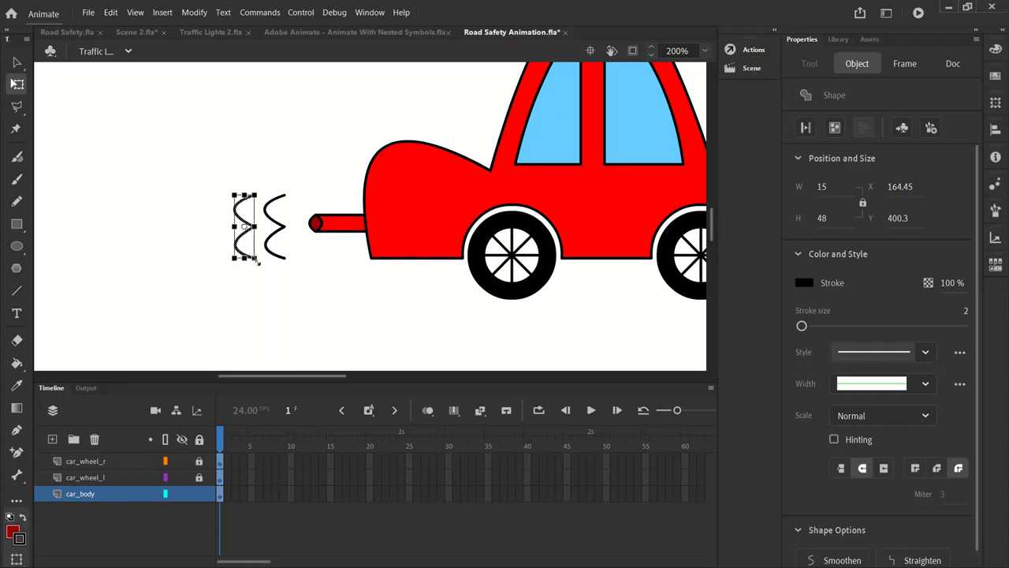
pyautogui.moveTo(255, 258); pyautogui.dragTo(263, 268)
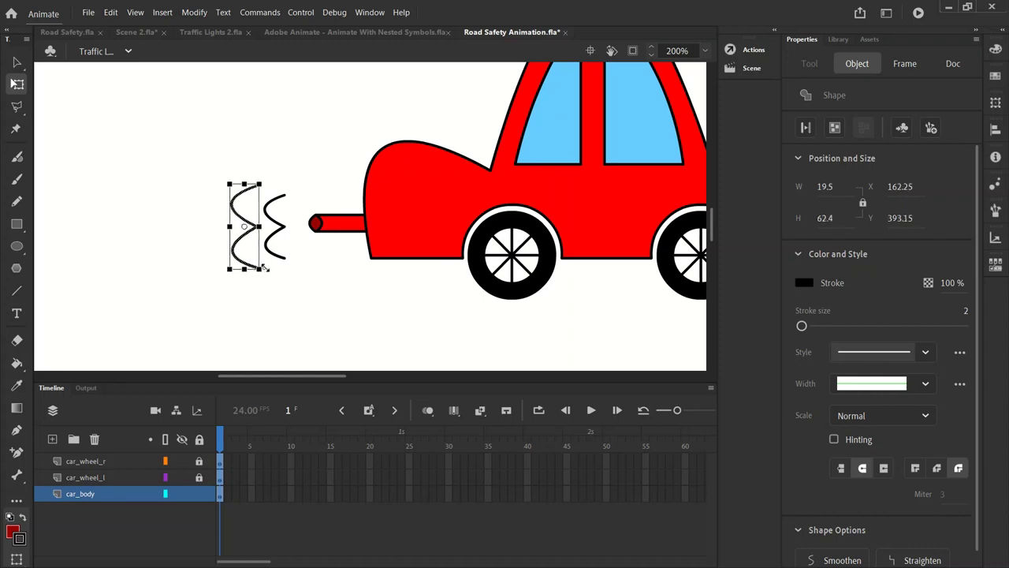
pyautogui.click(293, 298)
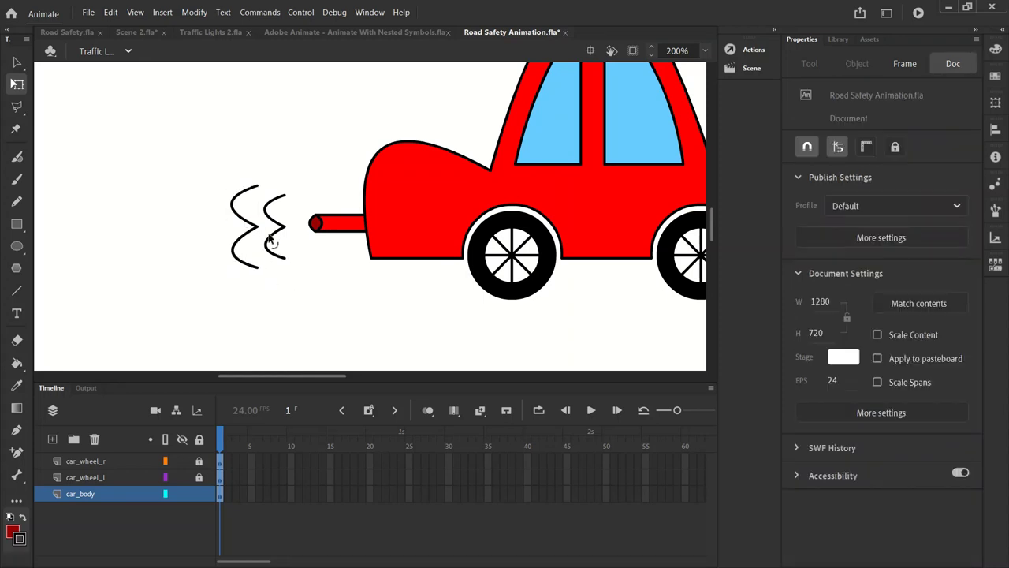
# - Duplicate the enlarged curve farther from the car to about X 135 and scale the copy up to about 84 px high
pyautogui.click(236, 204)
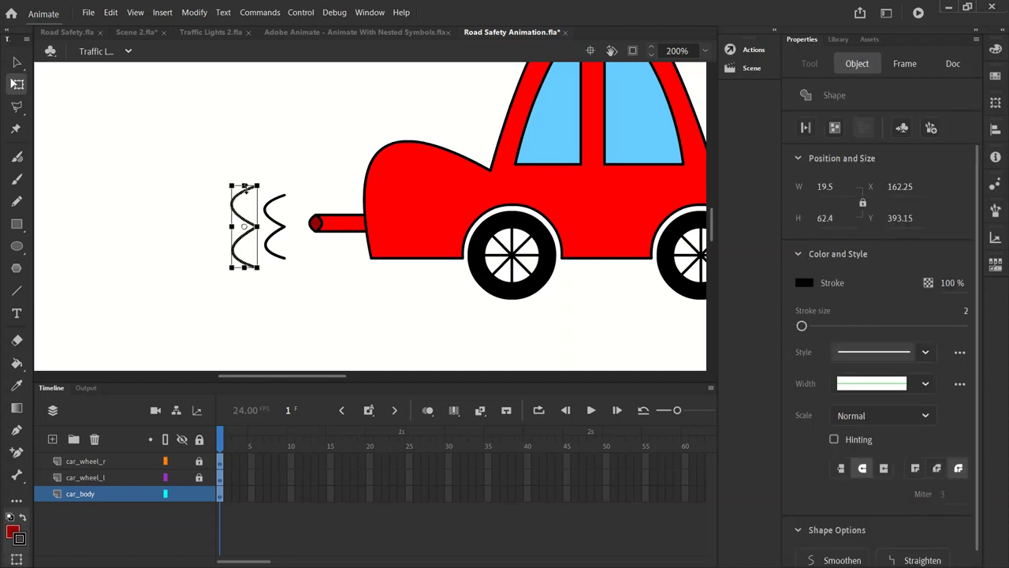
pyautogui.moveTo(242, 198); pyautogui.dragTo(206, 200)
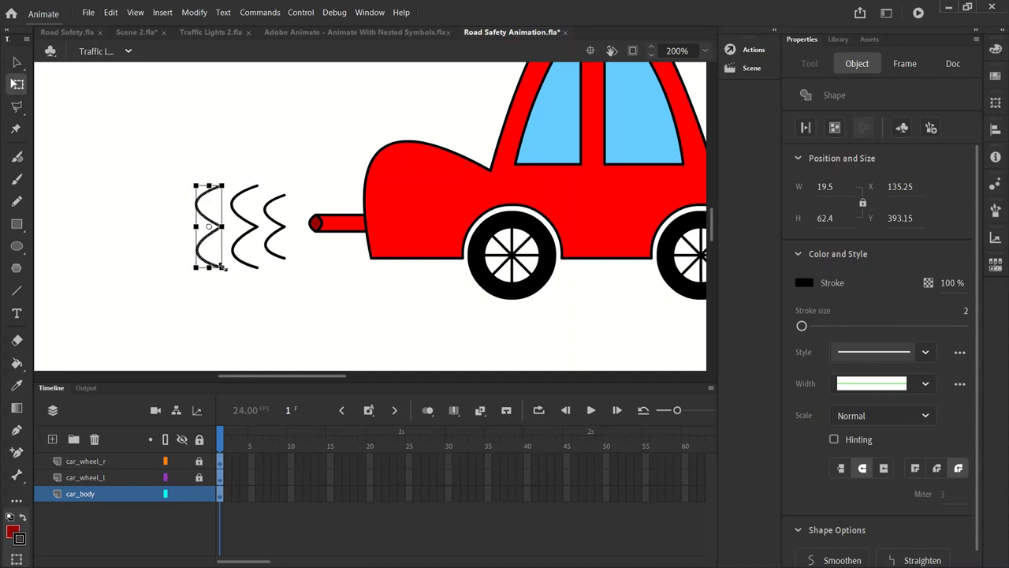
pyautogui.moveTo(224, 269); pyautogui.dragTo(229, 280)
pyautogui.click(71, 120)
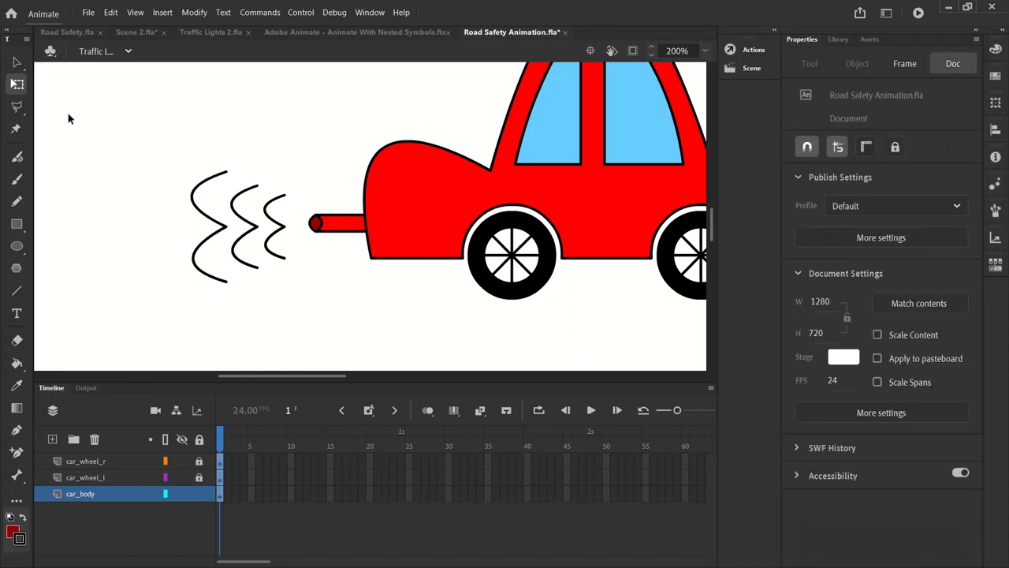
# - Scale all three exhaust curves down together to about 35 × 42 px
pyautogui.click(19, 64)
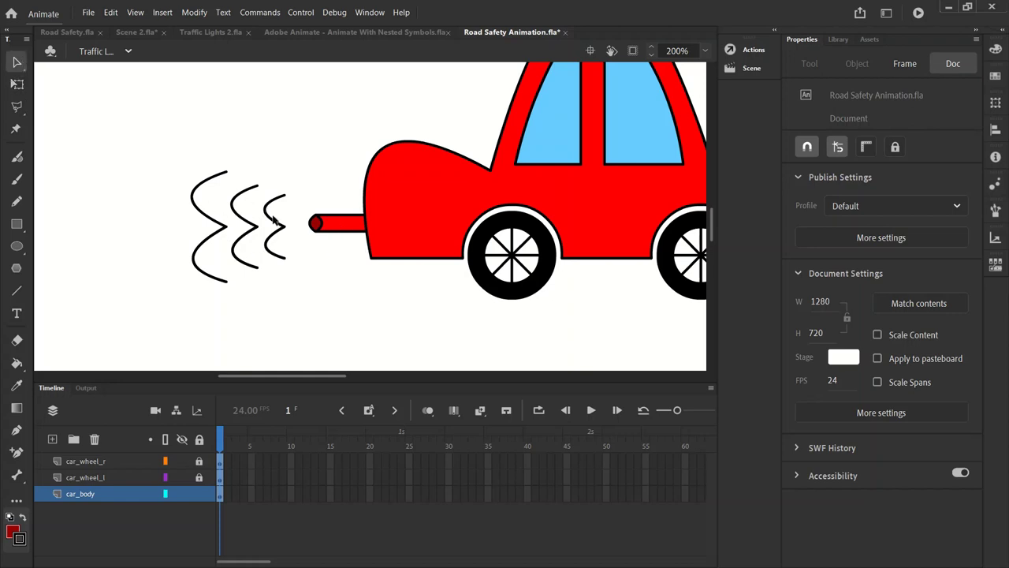
pyautogui.moveTo(140, 146); pyautogui.dragTo(301, 312)
pyautogui.click(17, 83)
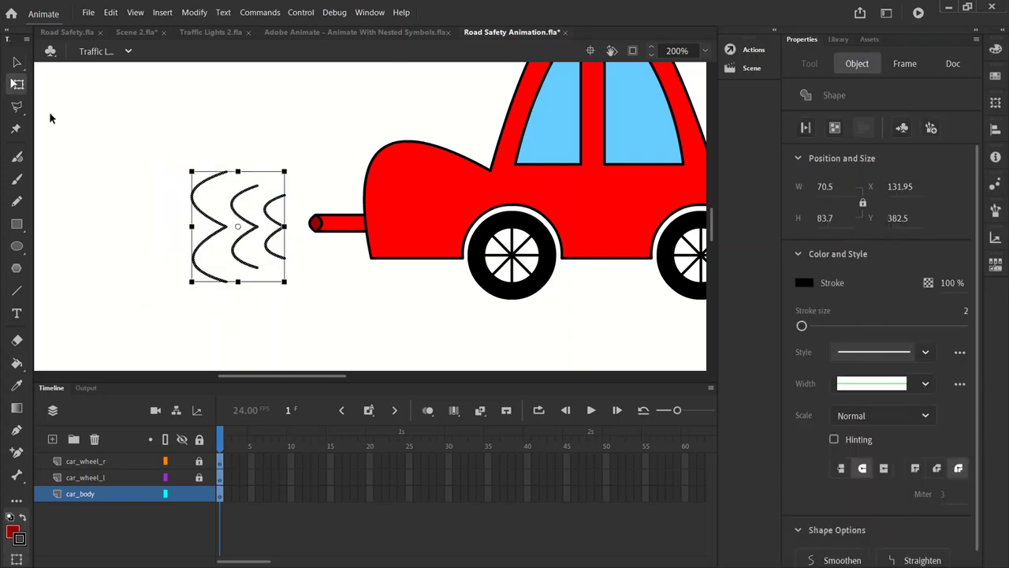
pyautogui.moveTo(191, 170); pyautogui.dragTo(215, 189)
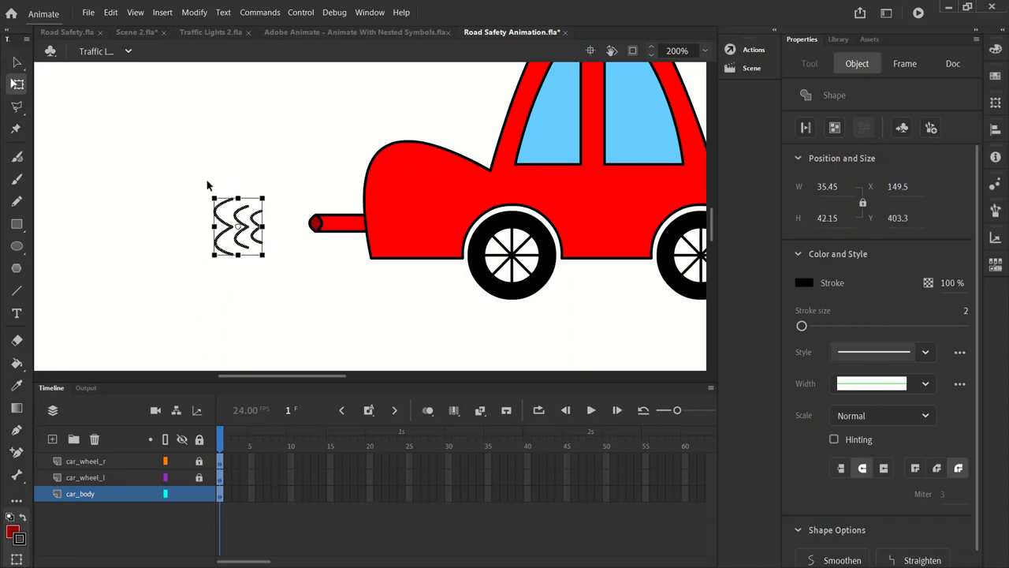
# - Move the three curves together to just behind the exhaust pipe's opening, at about X 178, Y 401
pyautogui.click(17, 62)
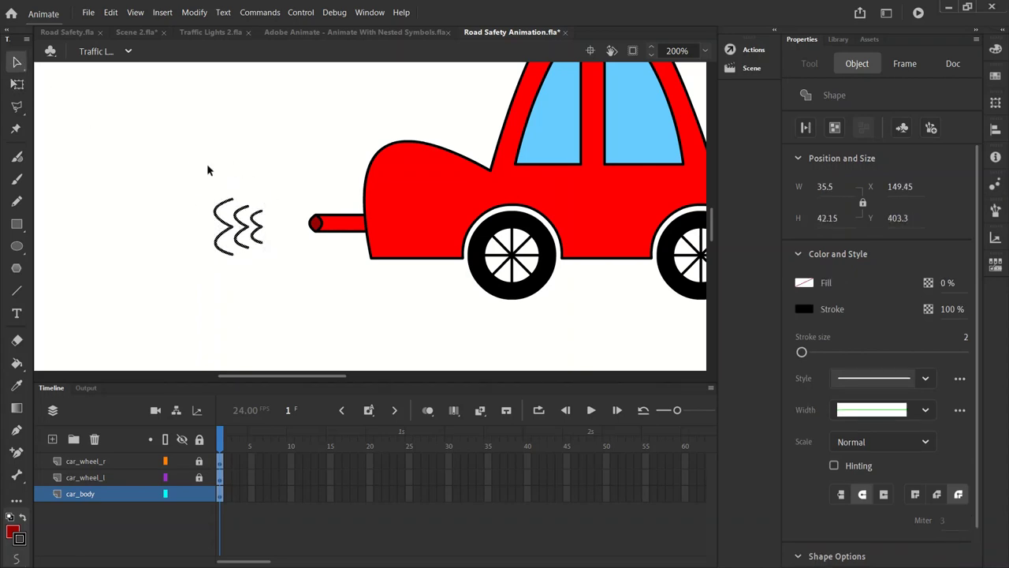
pyautogui.moveTo(277, 285); pyautogui.dragTo(161, 175)
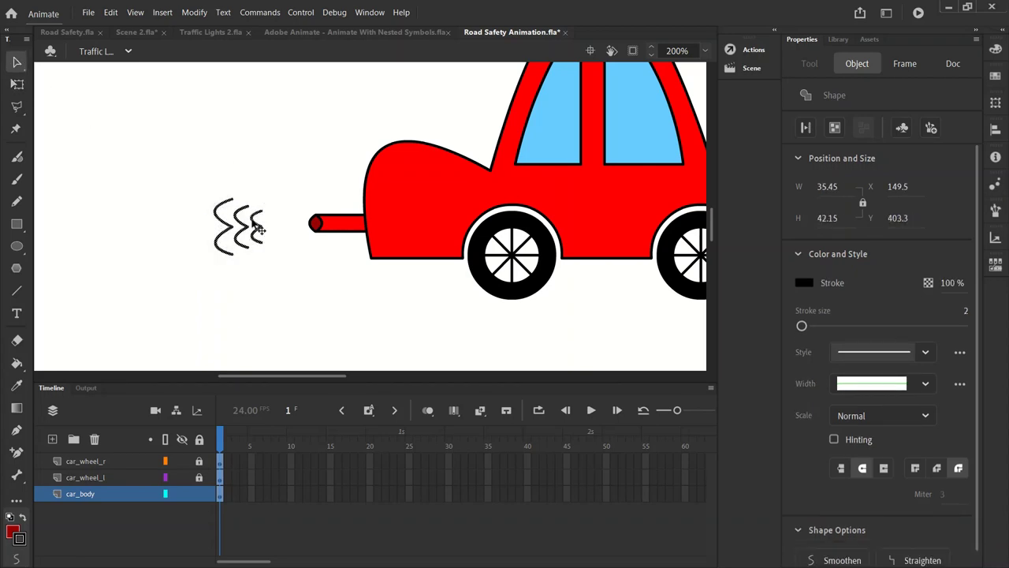
pyautogui.moveTo(254, 227); pyautogui.dragTo(295, 228)
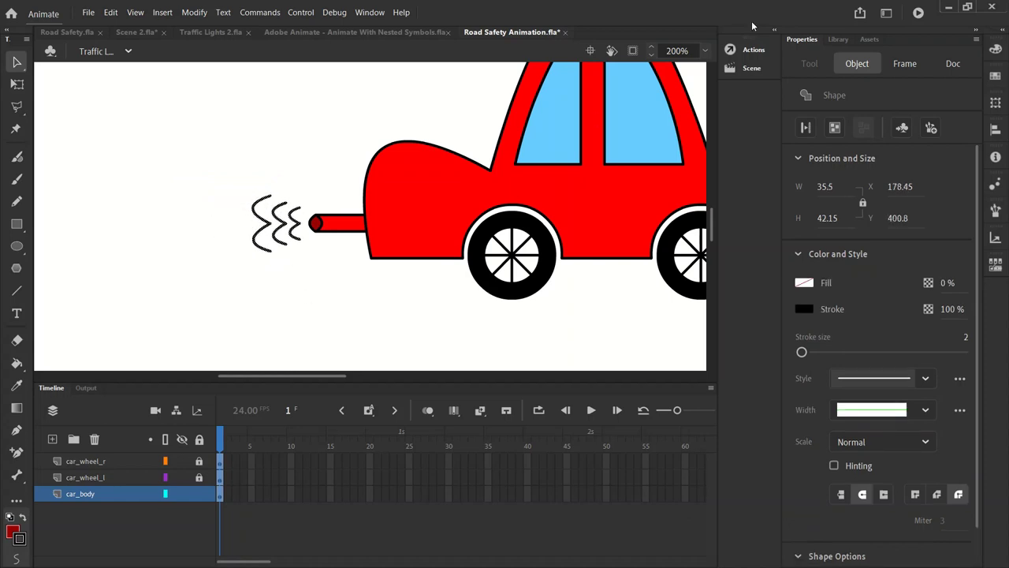
pyautogui.click(705, 50)
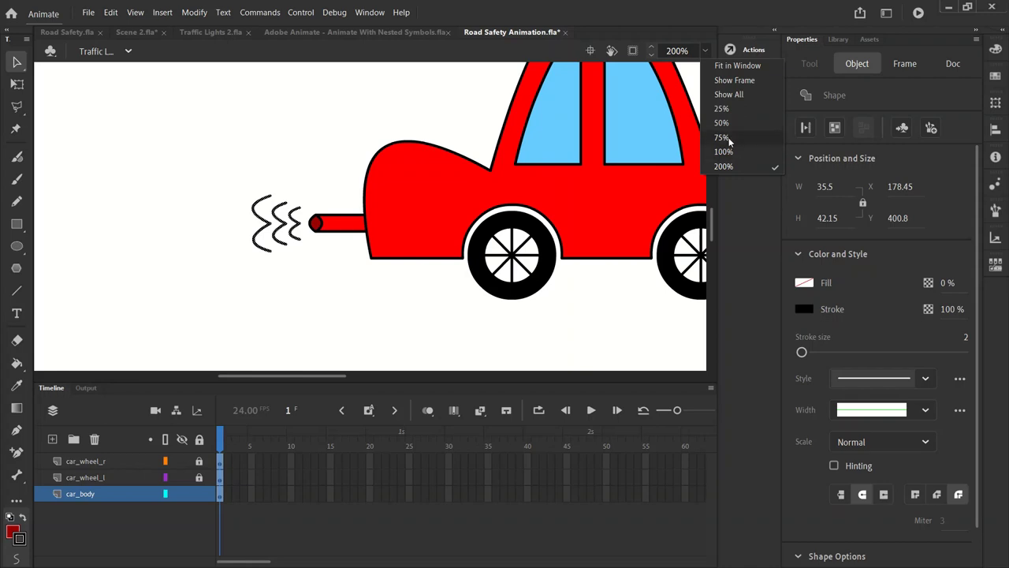
pyautogui.click(722, 137)
pyautogui.click(398, 352)
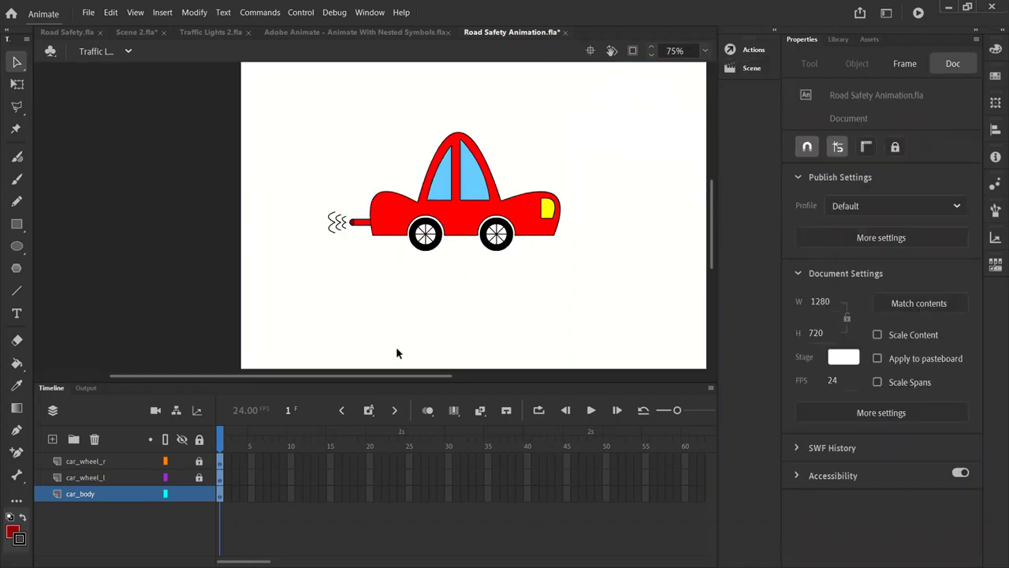
pyautogui.click(705, 51)
pyautogui.click(743, 157)
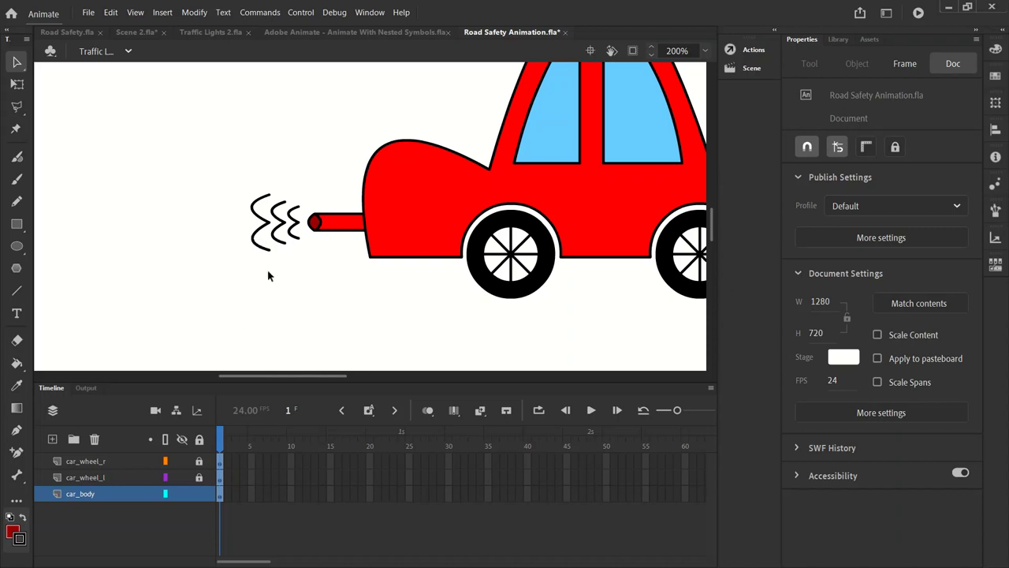
# - Try to move the area-selected exhaust curves and pipe end away from the car, and undo the move
pyautogui.click(293, 236)
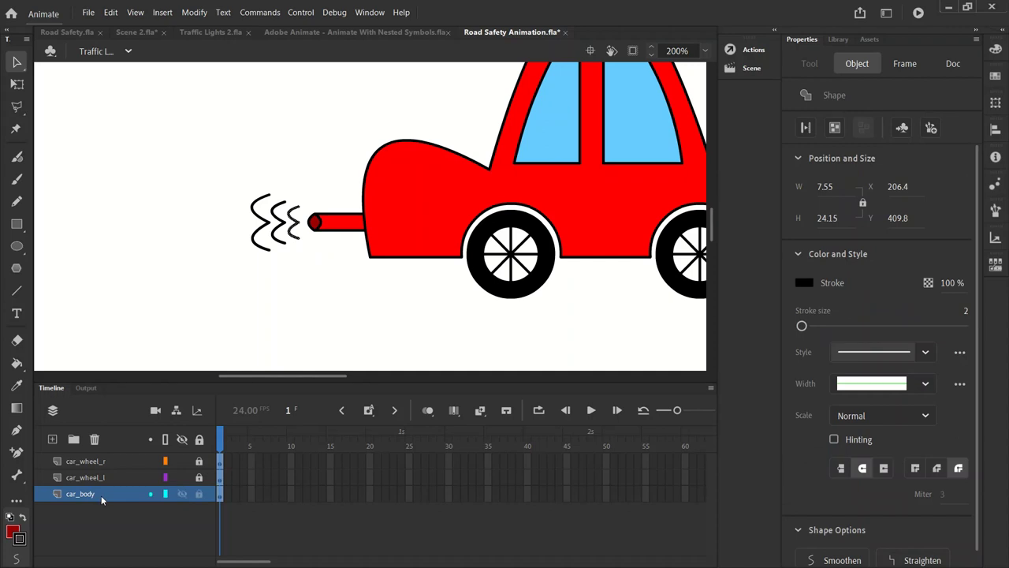
pyautogui.moveTo(325, 266); pyautogui.dragTo(227, 173)
pyautogui.moveTo(318, 225); pyautogui.dragTo(288, 225)
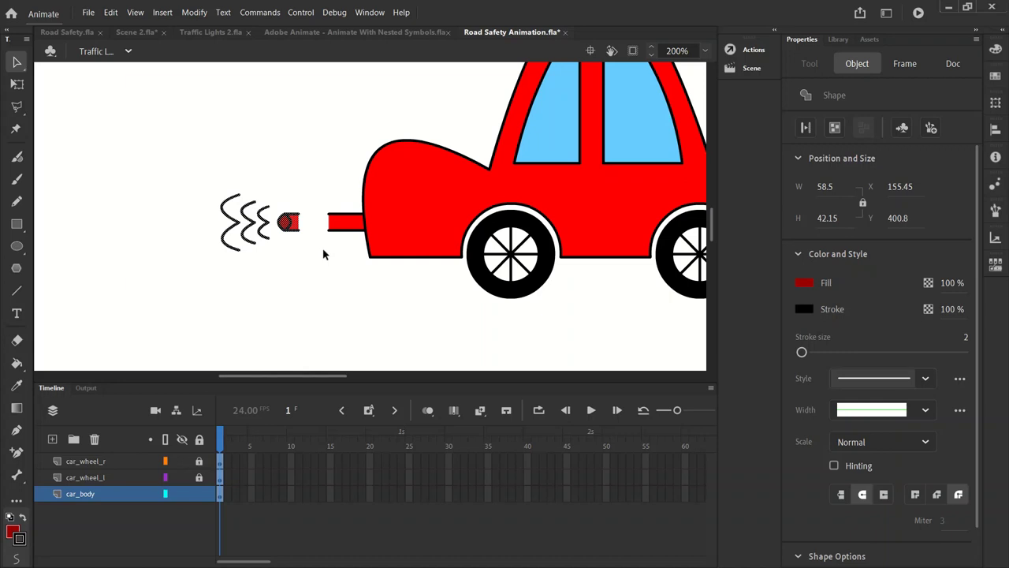
pyautogui.hotkey('ctrl', 'z')
pyautogui.click(326, 249)
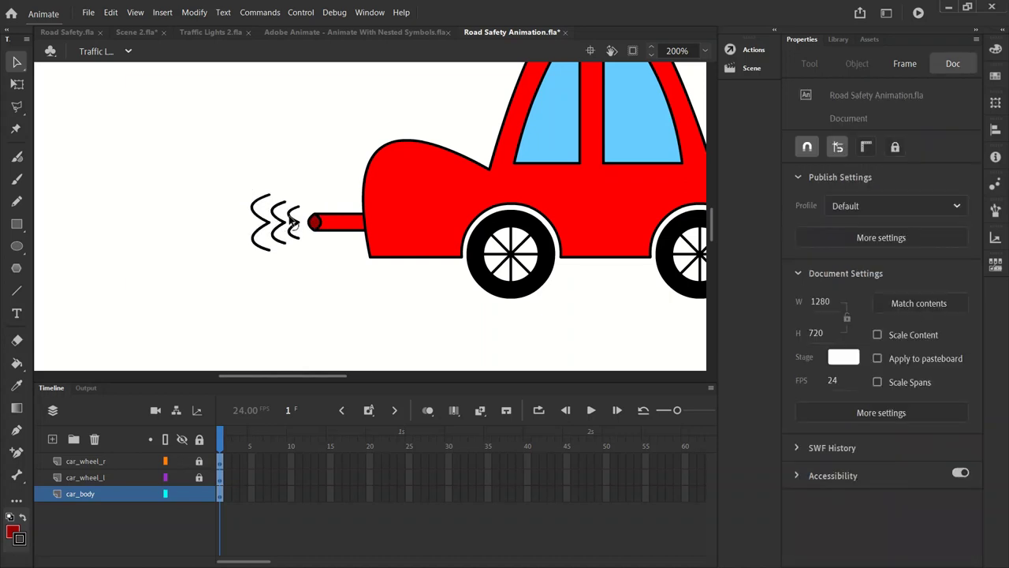
# - Select only the three exhaust curves and set their stroke colour to light grey #CCCCCC
pyautogui.click(292, 223)
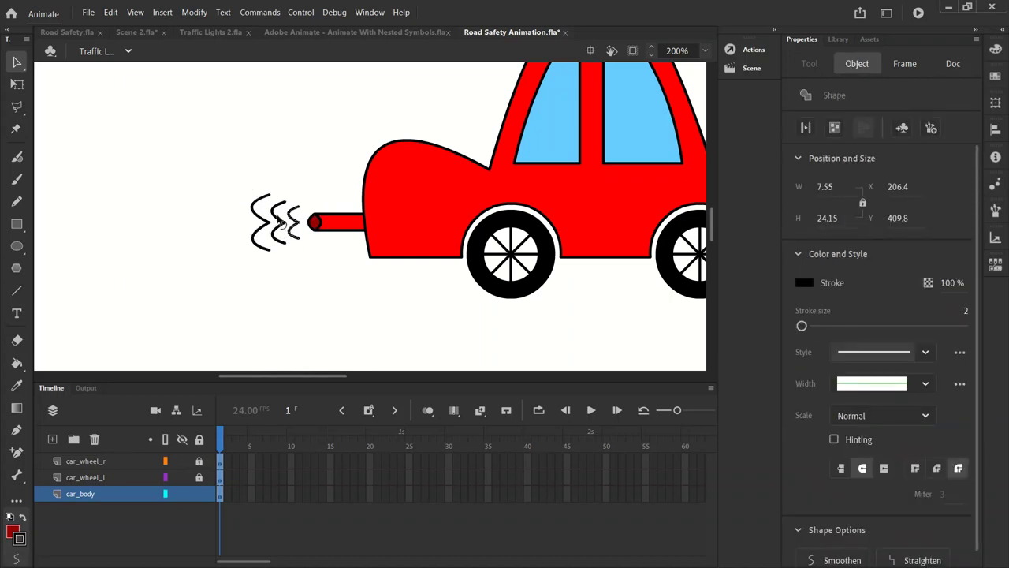
pyautogui.keyDown('shift'); pyautogui.click(269, 236); pyautogui.keyUp('shift')
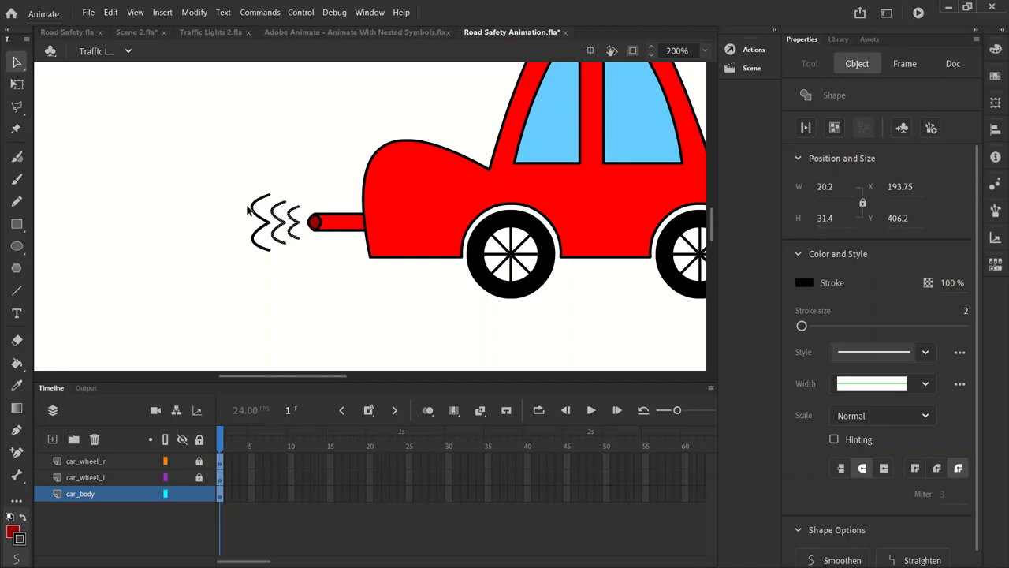
pyautogui.keyDown('shift'); pyautogui.click(253, 209); pyautogui.keyUp('shift')
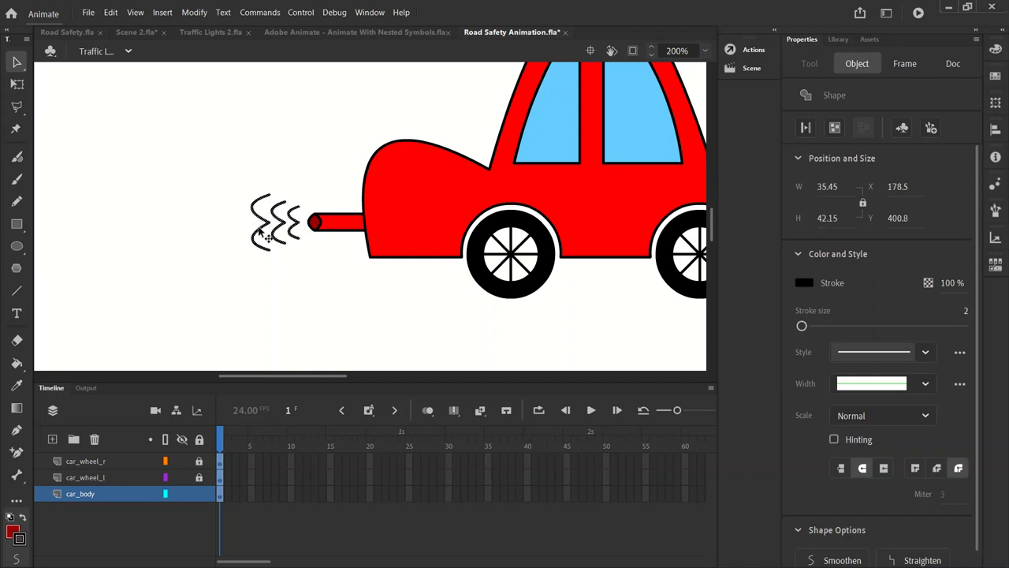
pyautogui.moveTo(260, 230); pyautogui.dragTo(216, 230)
pyautogui.hotkey('ctrl', 'z')
pyautogui.click(804, 283)
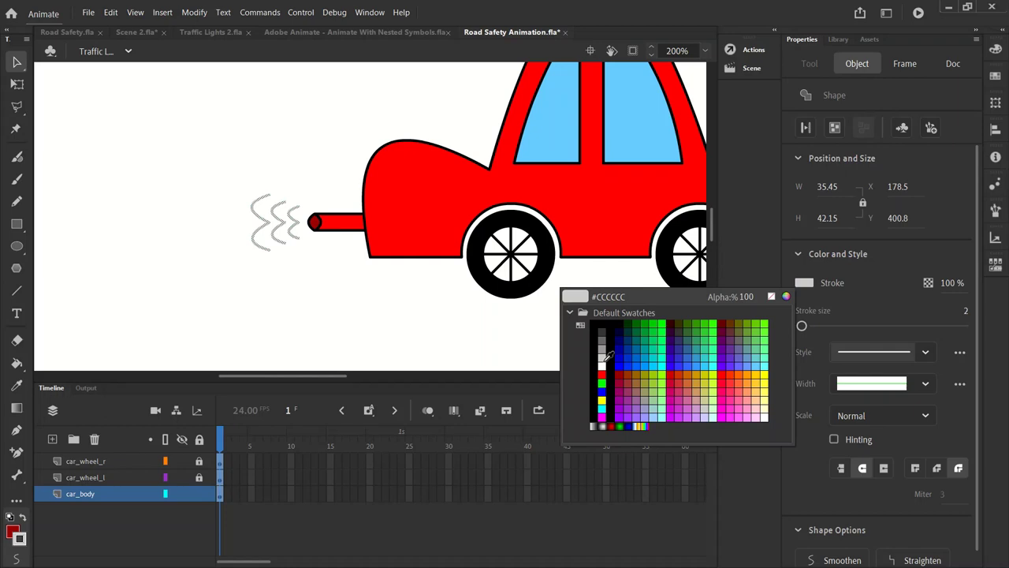
pyautogui.click(607, 353)
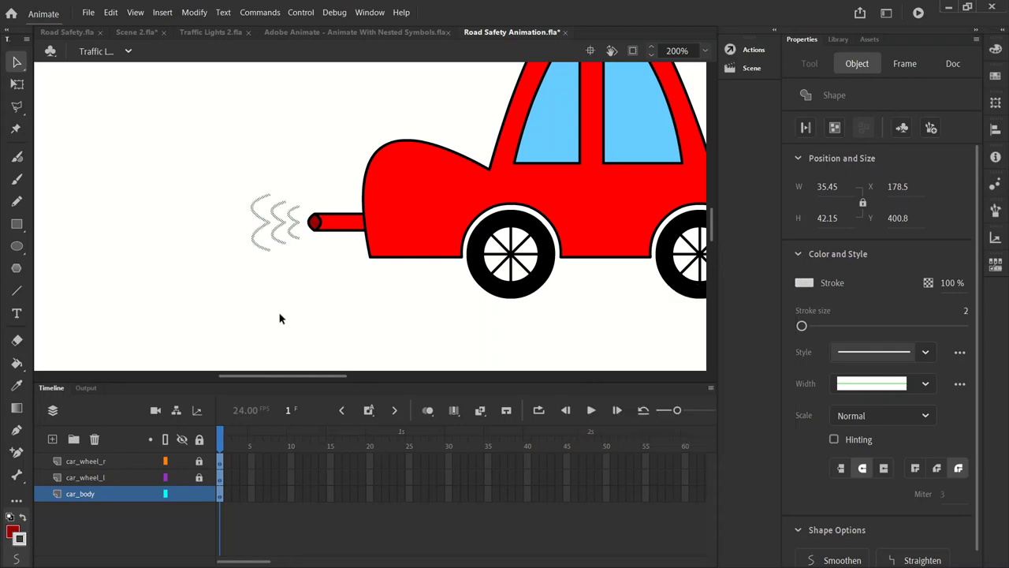
pyautogui.click(276, 309)
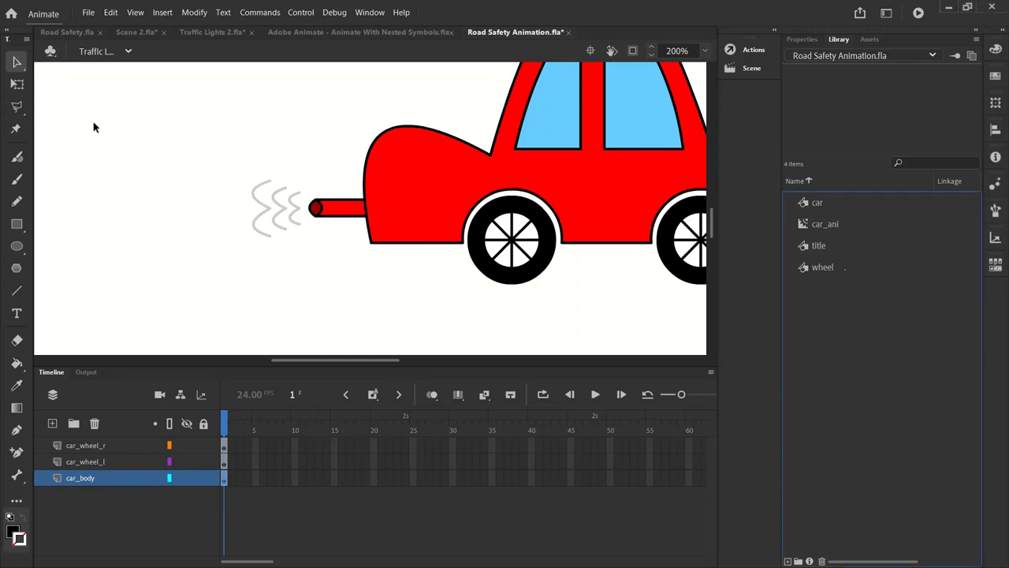
# - Convert the three grey exhaust curves into a Movie Clip symbol named fumes_ani
pyautogui.click(294, 208)
pyautogui.keyDown('shift'); pyautogui.click(278, 209); pyautogui.keyUp('shift')
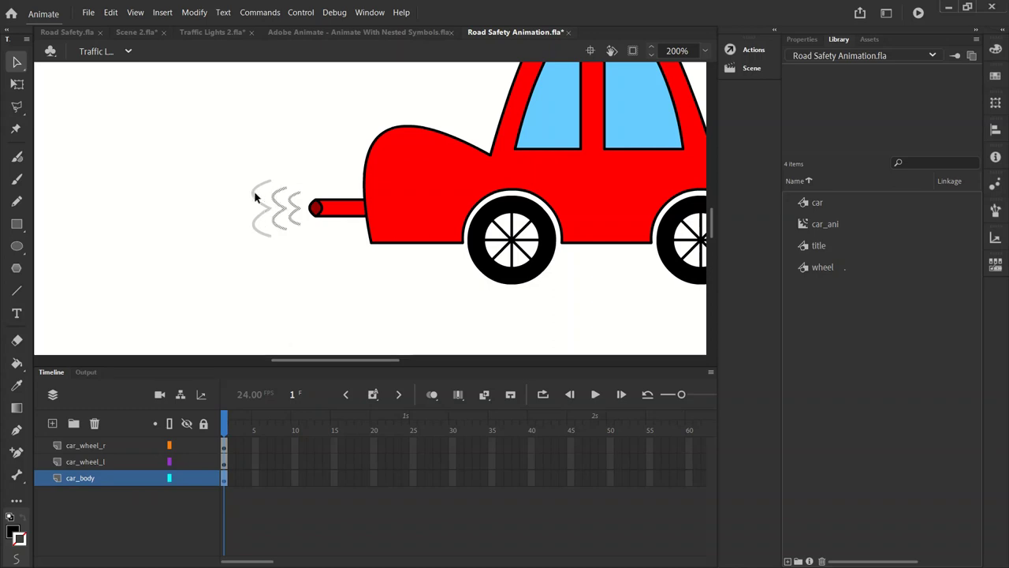
pyautogui.keyDown('shift'); pyautogui.click(255, 198); pyautogui.keyUp('shift')
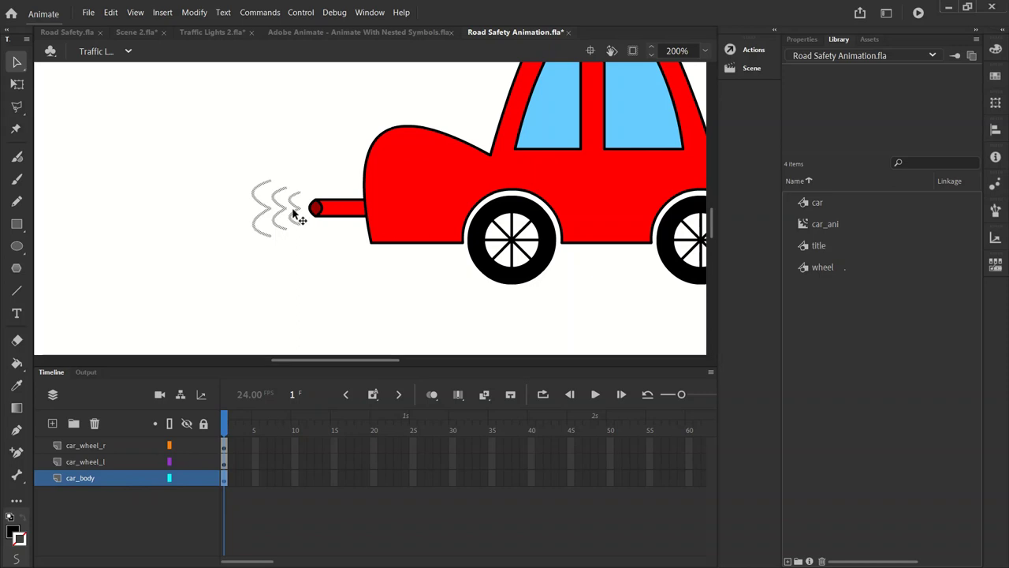
pyautogui.press('F8')
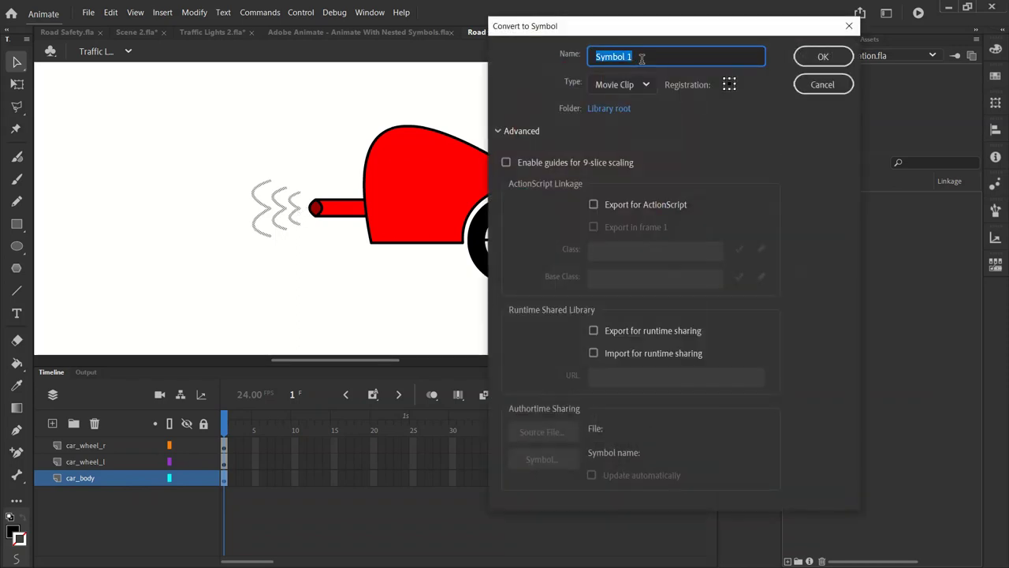
pyautogui.write('fumes_ani')
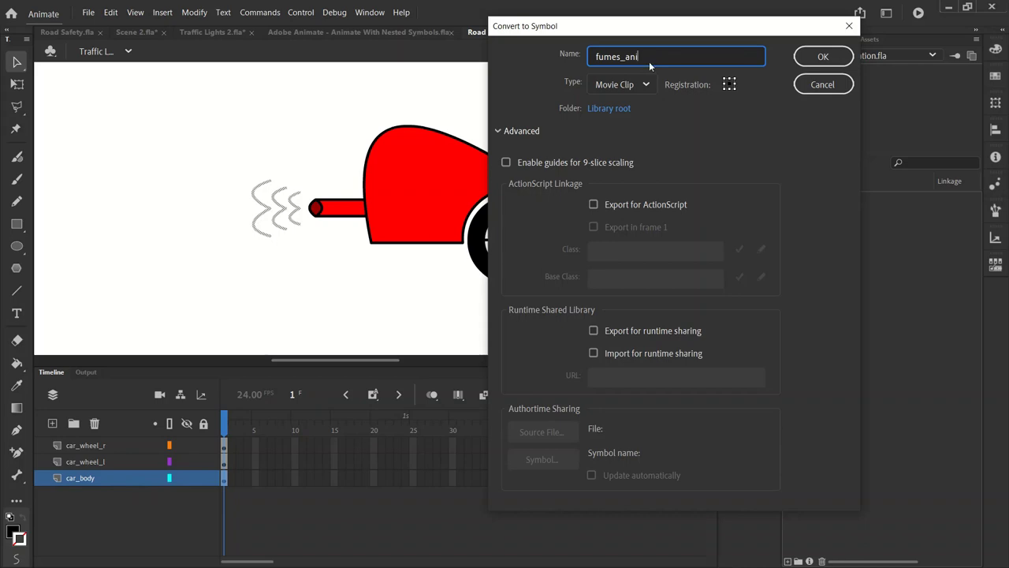
pyautogui.click(632, 88)
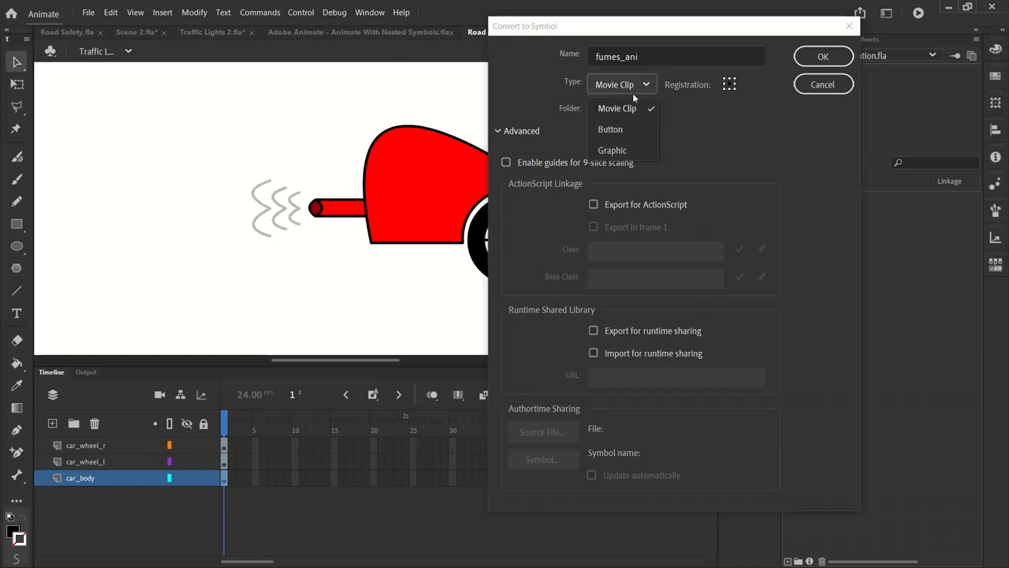
pyautogui.click(631, 109)
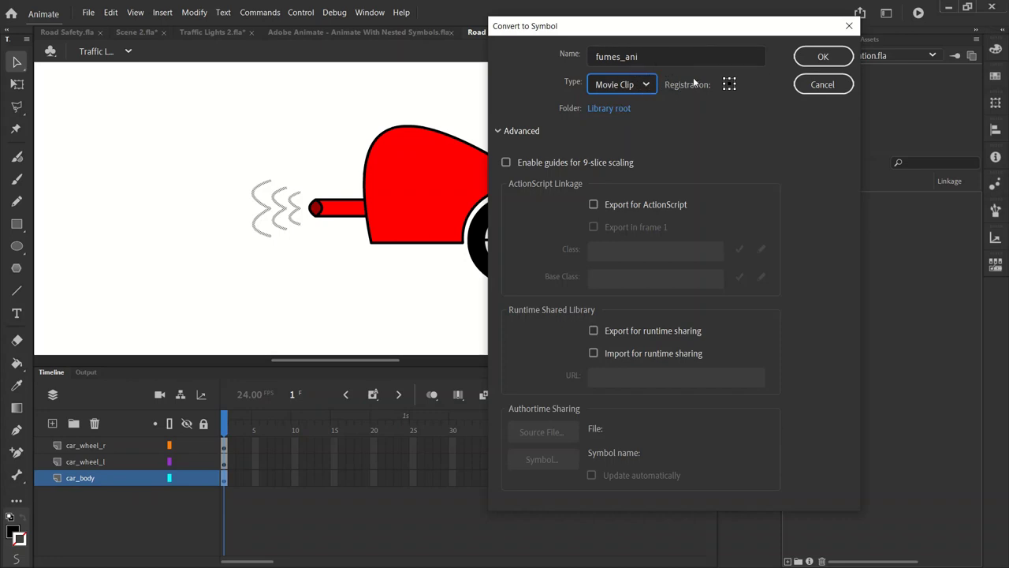
pyautogui.click(820, 57)
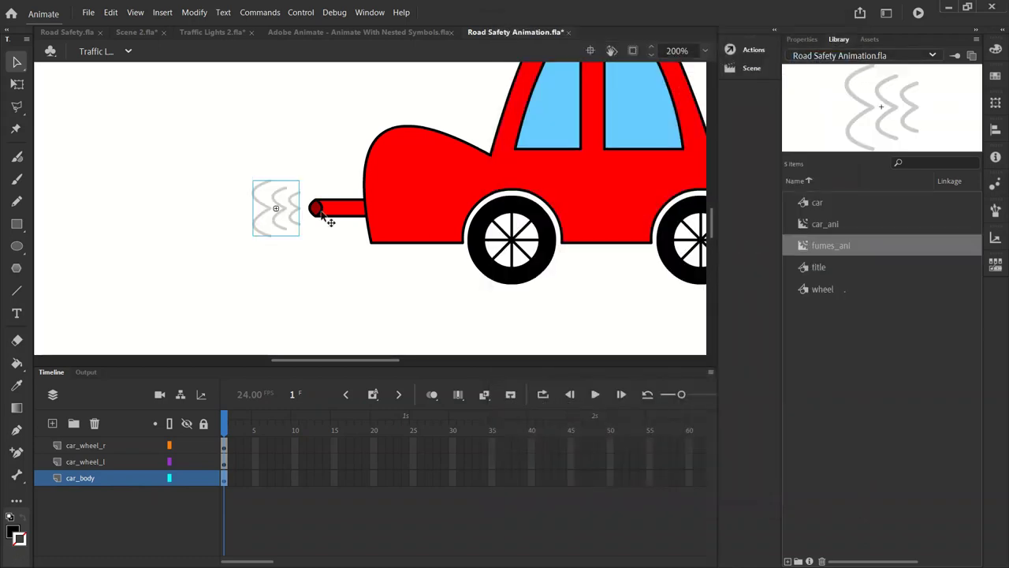
# - Open the fumes_ani symbol for editing and rename its layer fumes_animation
pyautogui.doubleClick(276, 198)
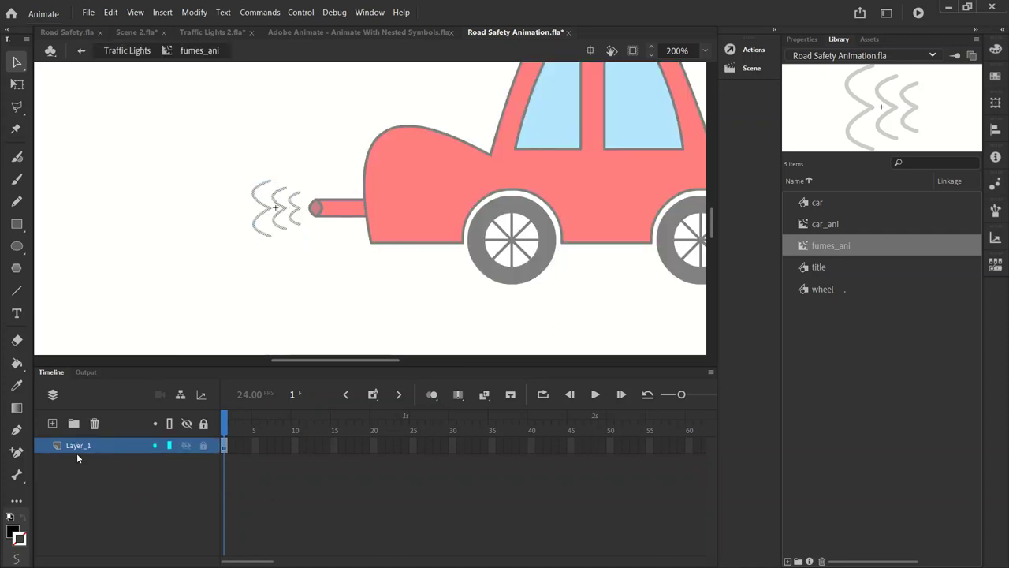
pyautogui.doubleClick(87, 445)
pyautogui.write('fumnes')
pyautogui.press('BackSpace')
pyautogui.write('_animation')
pyautogui.press('Return')
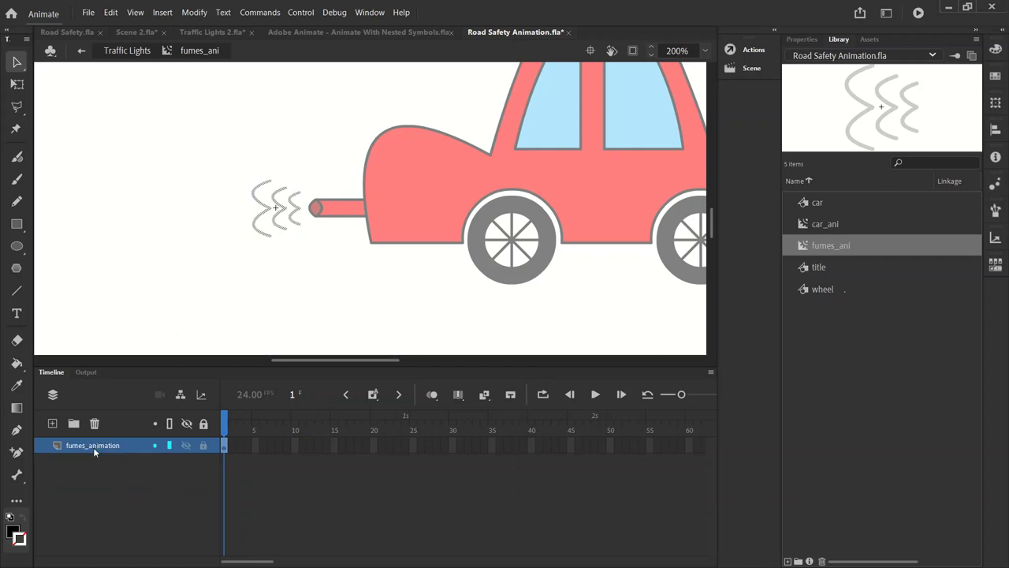
pyautogui.click(217, 292)
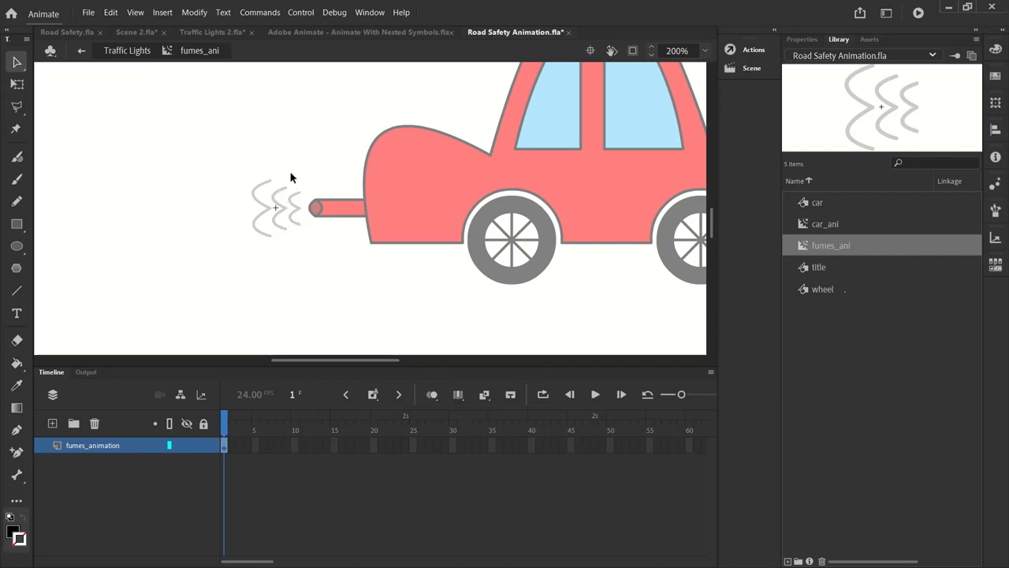
# - Insert keyframes at frames 10, 20, 30 and 40 of the fumes_animation layer
pyautogui.click(295, 444)
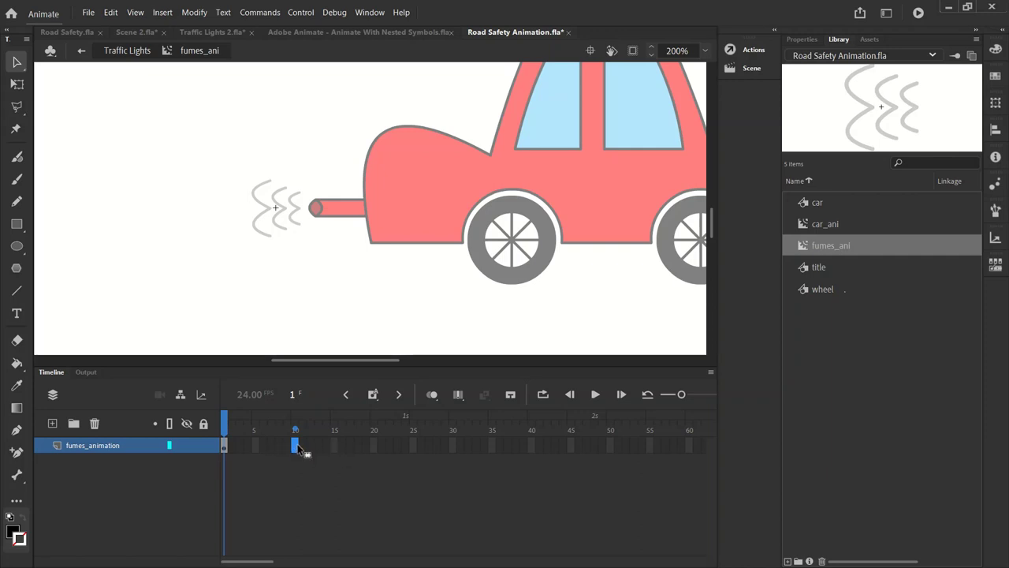
pyautogui.press('F6')
pyautogui.click(373, 447)
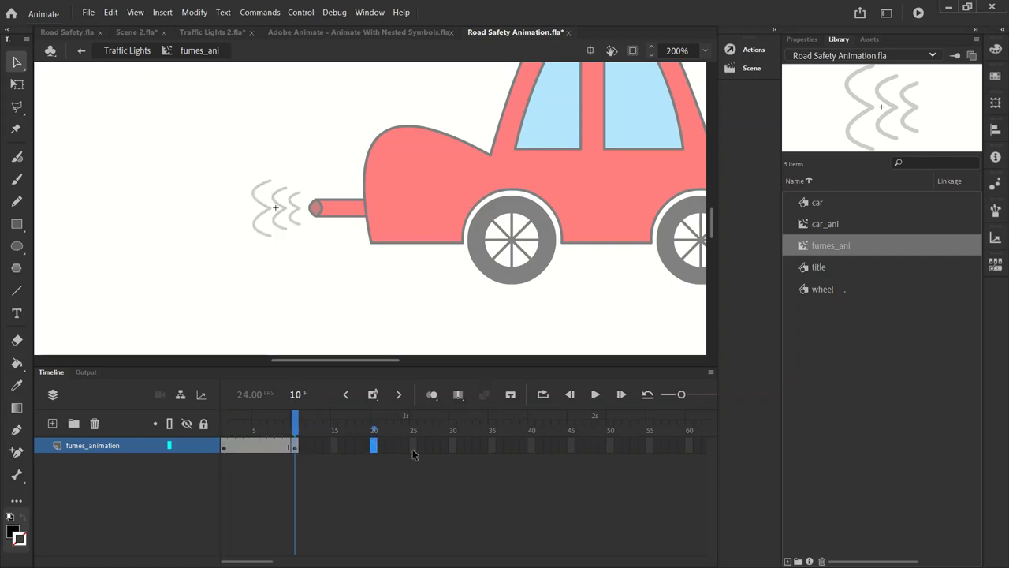
pyautogui.press('F6')
pyautogui.press('F6')
pyautogui.click(532, 446)
pyautogui.press('F6')
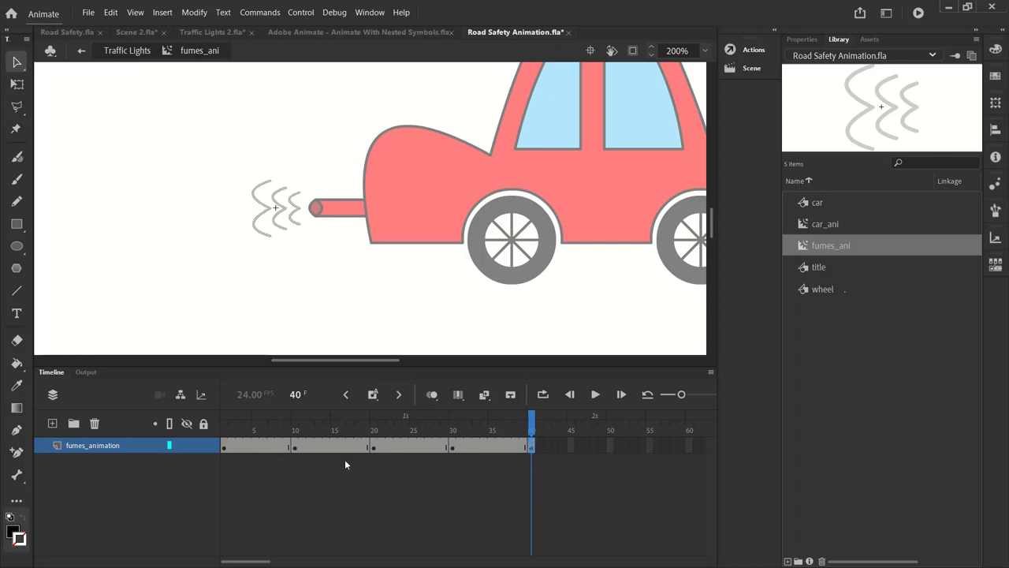
# - At frame 10, set the stroke colour of the smallest fume curve, nearest the exhaust pipe, to black
pyautogui.click(227, 442)
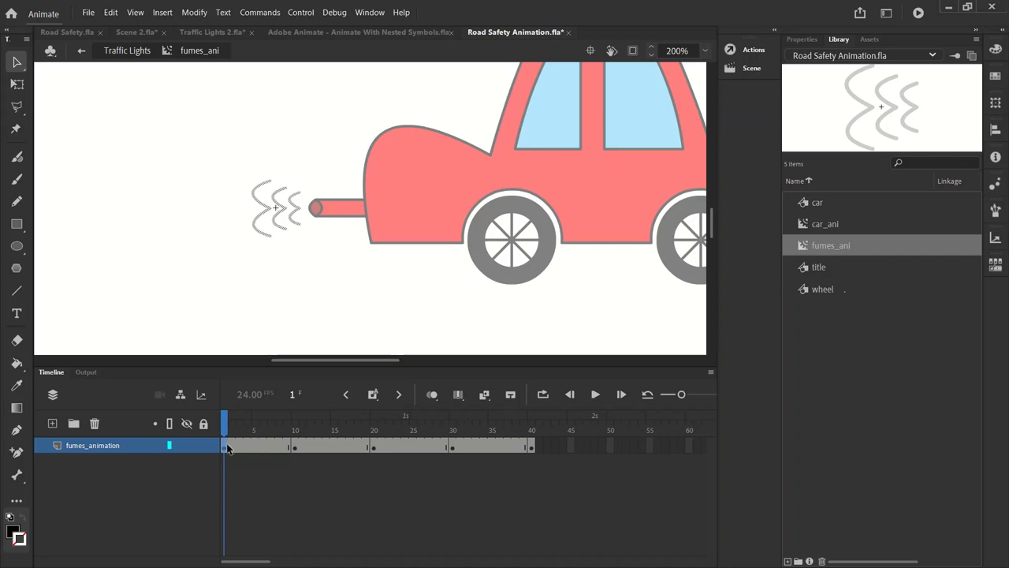
pyautogui.click(296, 446)
pyautogui.click(311, 266)
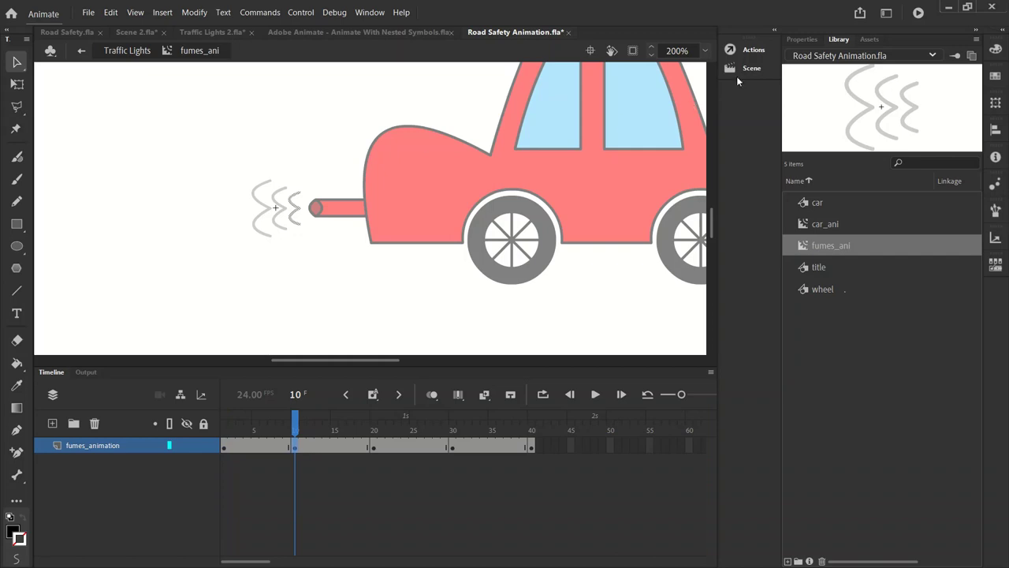
pyautogui.click(797, 37)
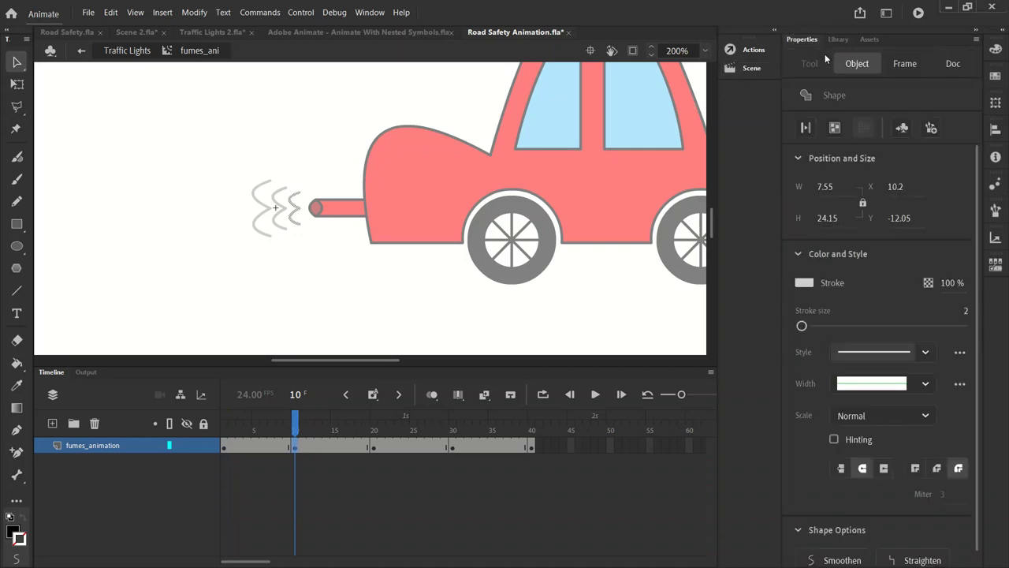
pyautogui.click(805, 282)
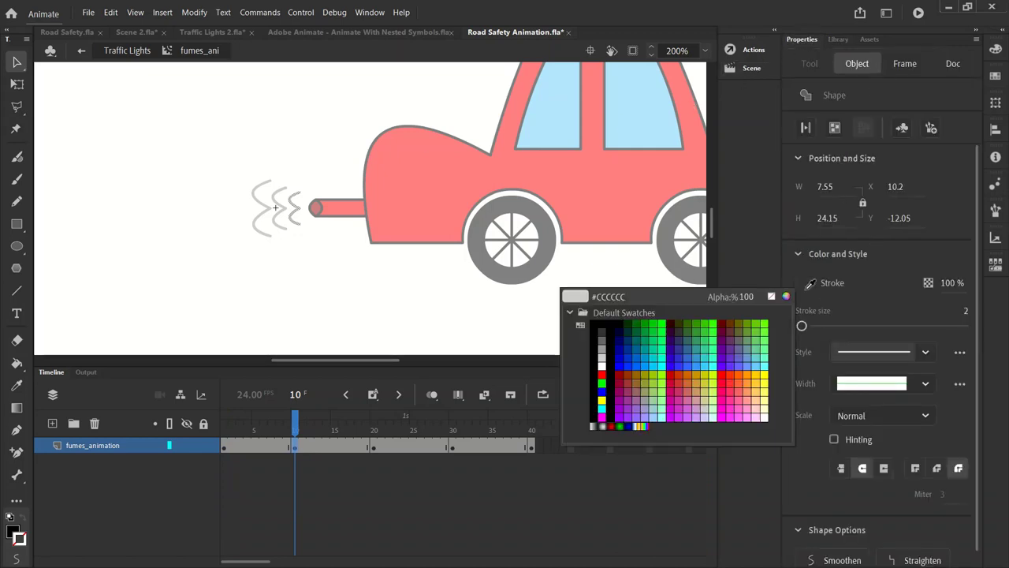
pyautogui.click(601, 323)
pyautogui.click(268, 248)
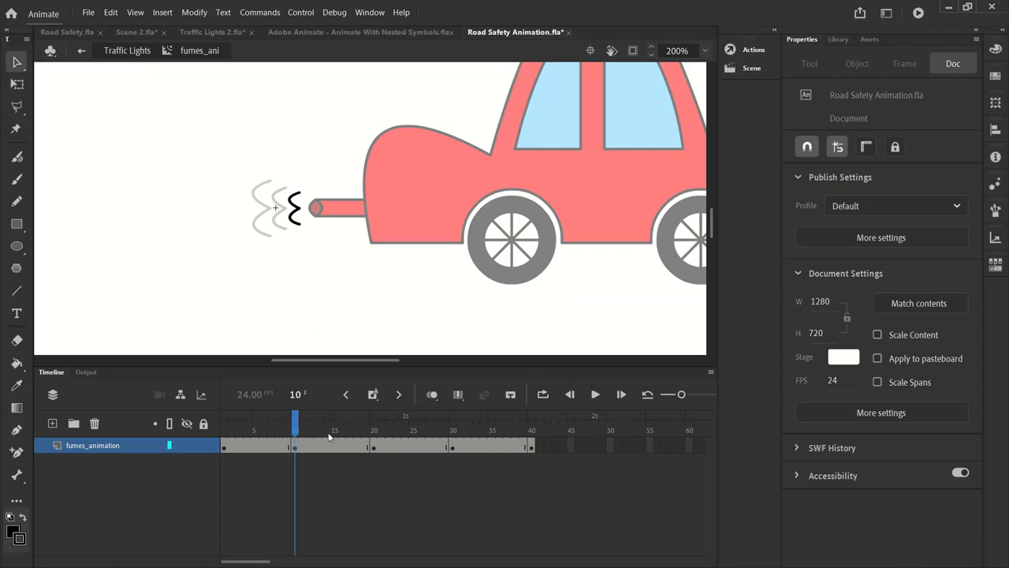
# - At frame 20, set the stroke colour of the middle fume curve to black
pyautogui.click(374, 446)
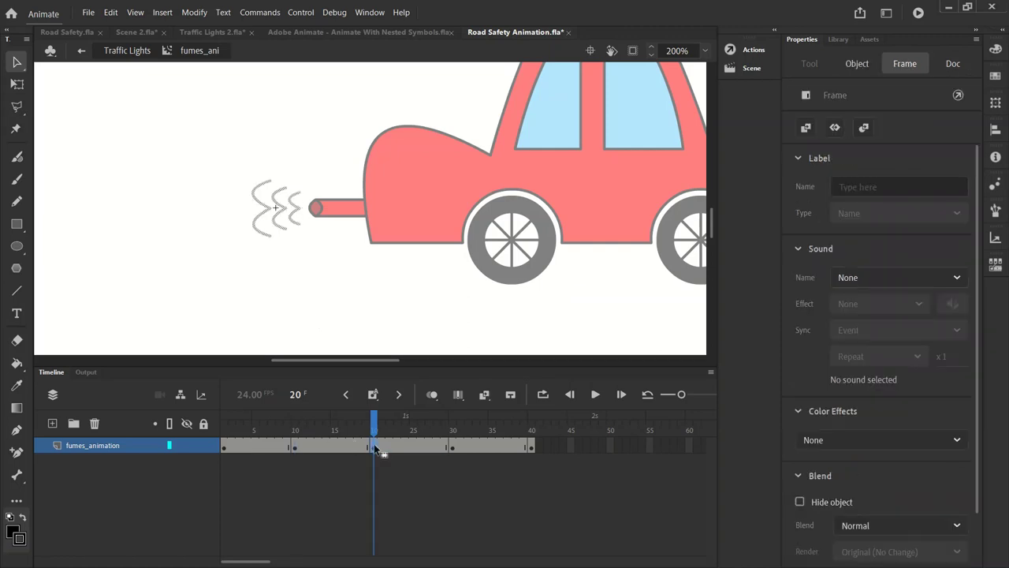
pyautogui.click(336, 292)
pyautogui.click(282, 227)
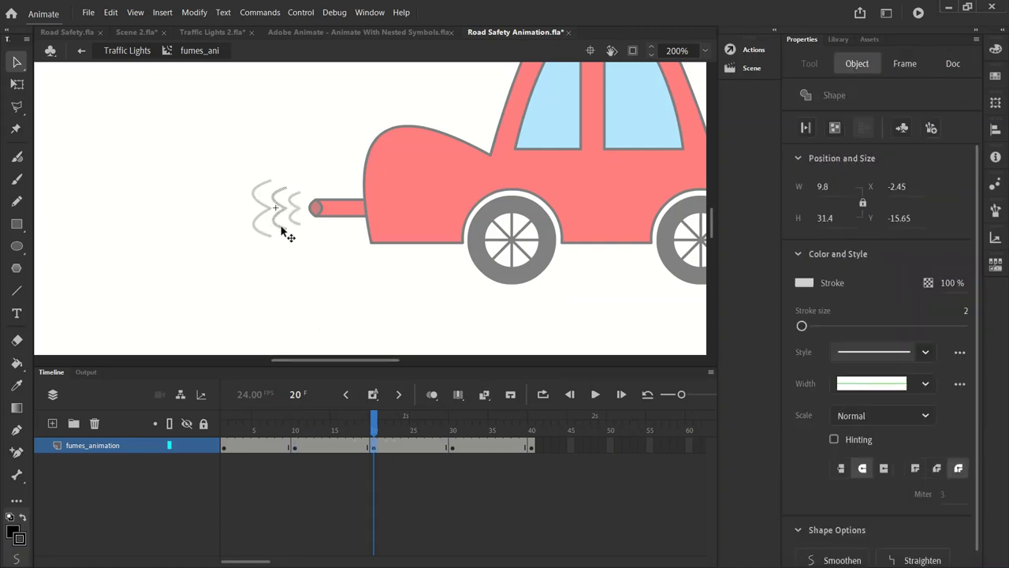
pyautogui.click(804, 282)
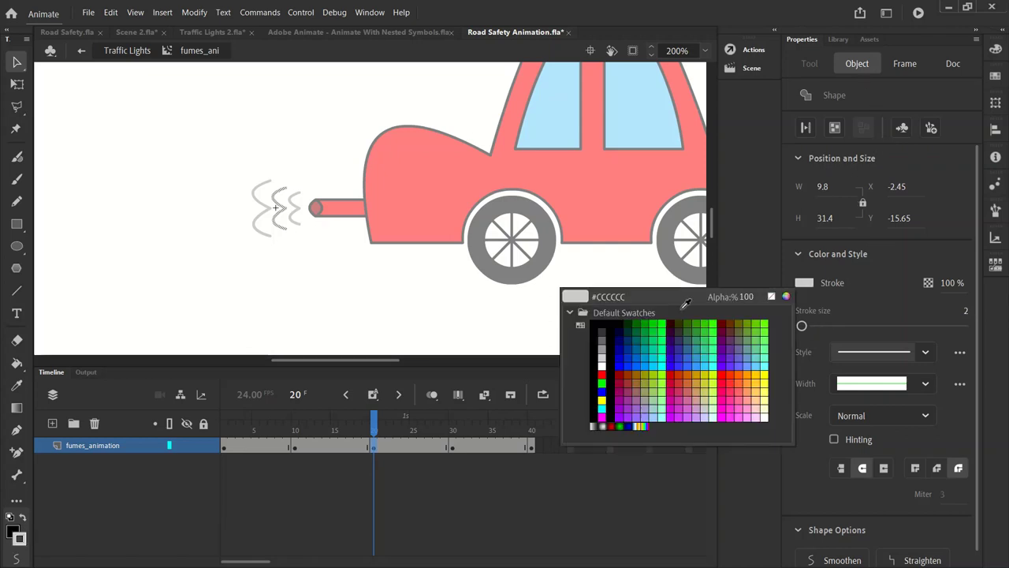
pyautogui.click(603, 320)
pyautogui.click(299, 276)
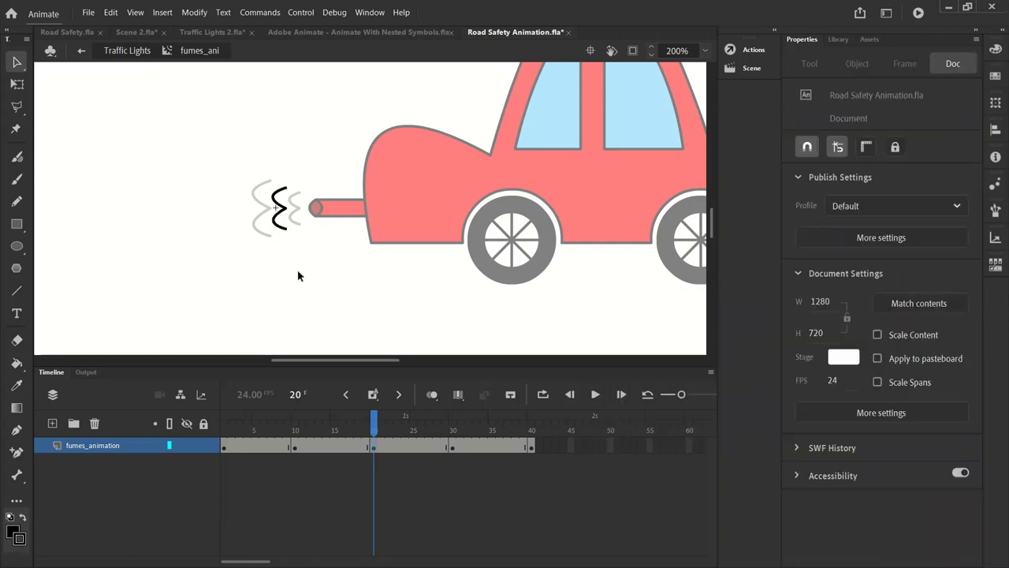
# - At frame 30, set the stroke colour of the largest fume curve, farthest from the pipe, to black
pyautogui.click(450, 445)
pyautogui.click(259, 238)
pyautogui.click(267, 235)
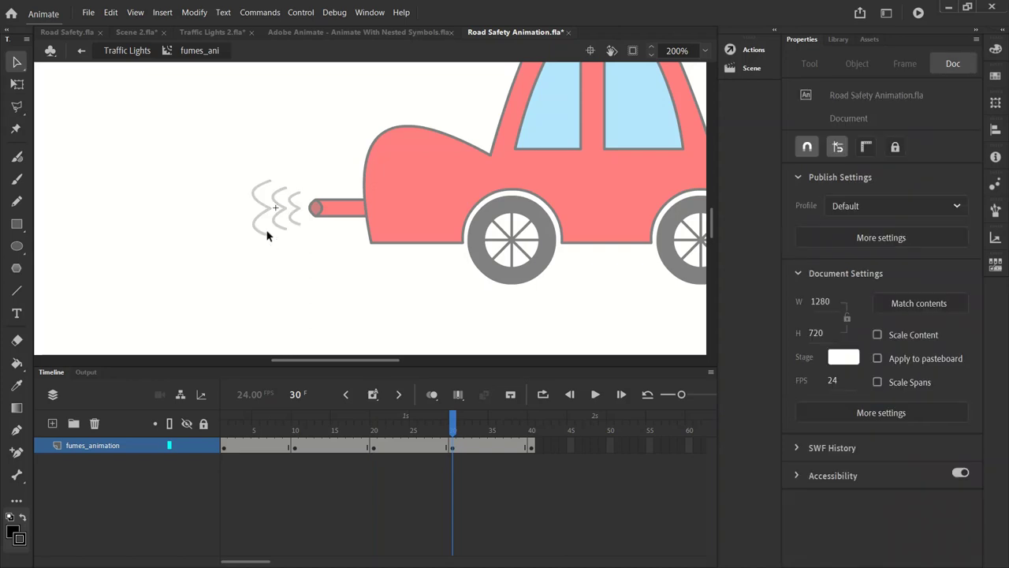
pyautogui.click(266, 235)
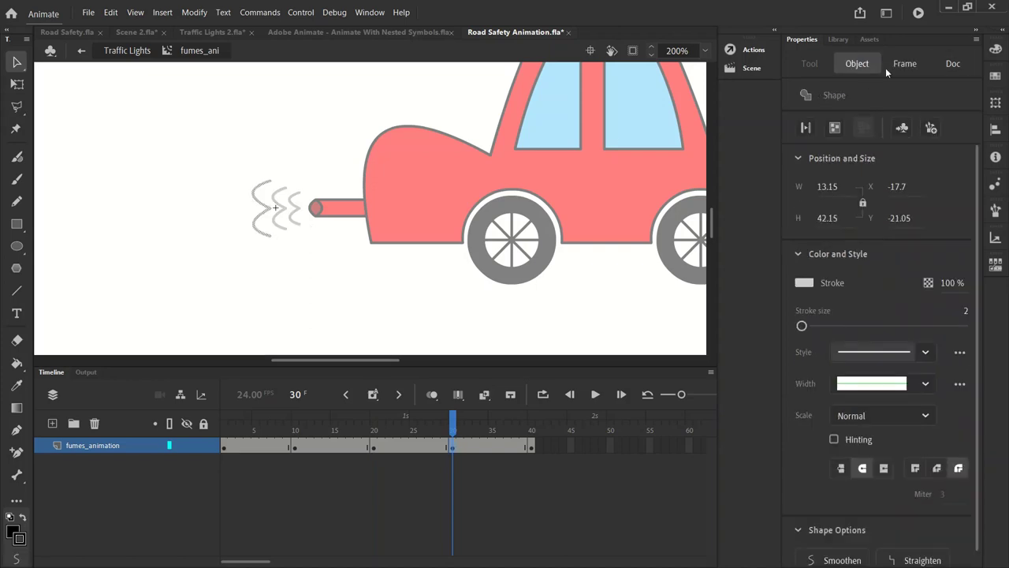
pyautogui.click(804, 282)
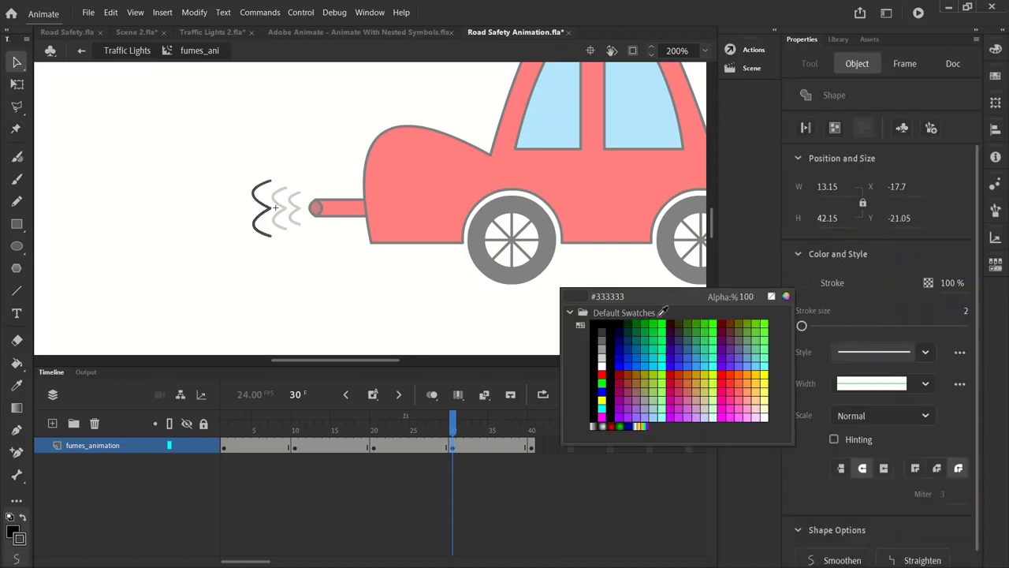
pyautogui.click(601, 324)
pyautogui.click(353, 300)
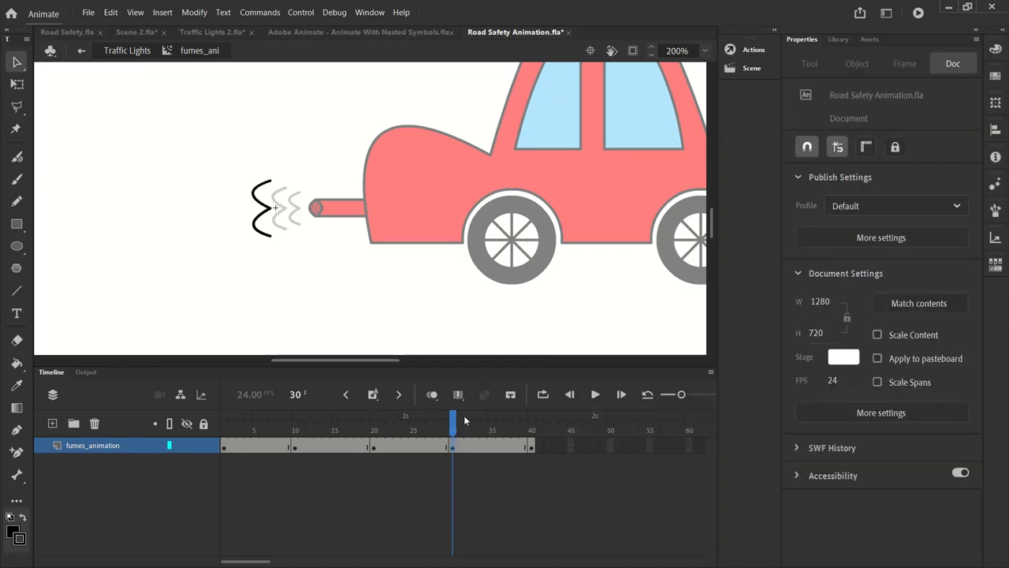
# - Turn on looped playback over frames 1 to 40, preview the fumes animation, and return to frame 1
pyautogui.click(531, 446)
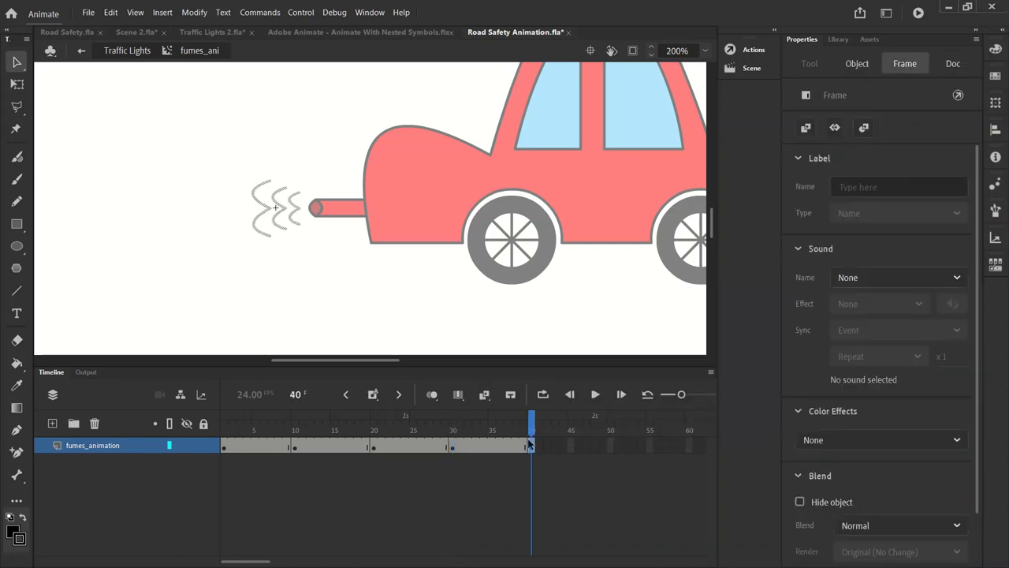
pyautogui.click(223, 445)
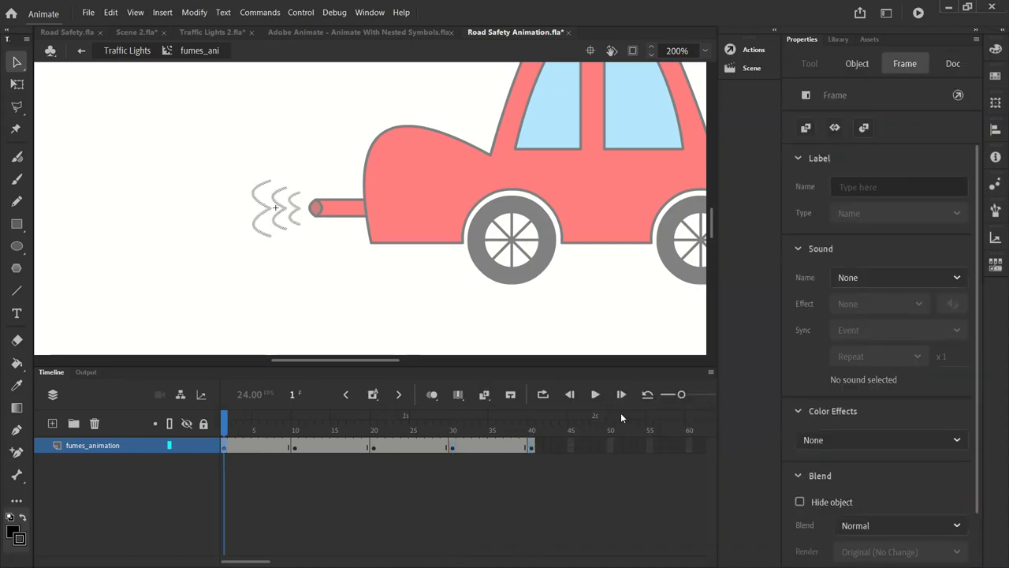
pyautogui.click(595, 394)
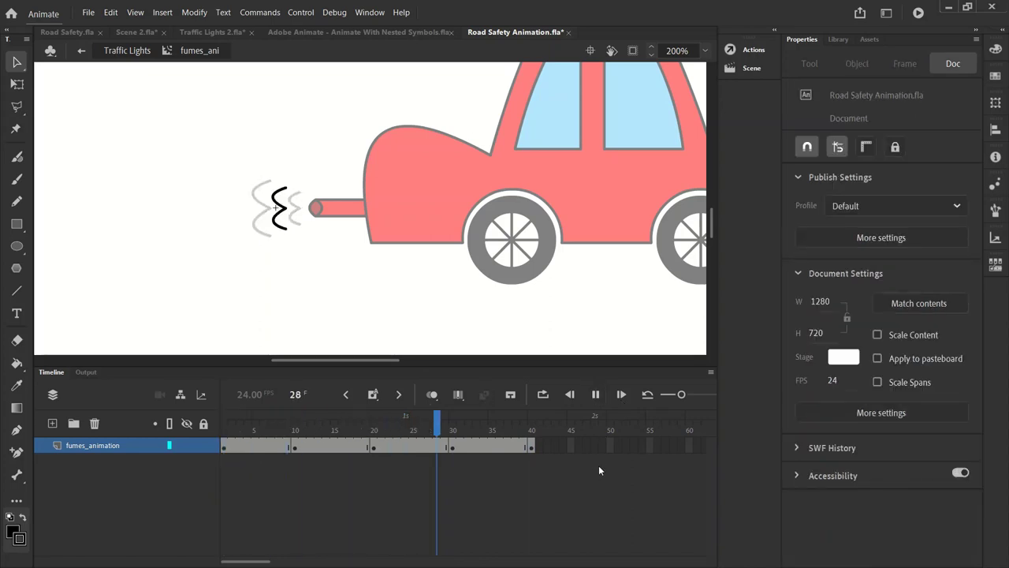
pyautogui.click(544, 395)
pyautogui.moveTo(512, 411); pyautogui.dragTo(224, 415)
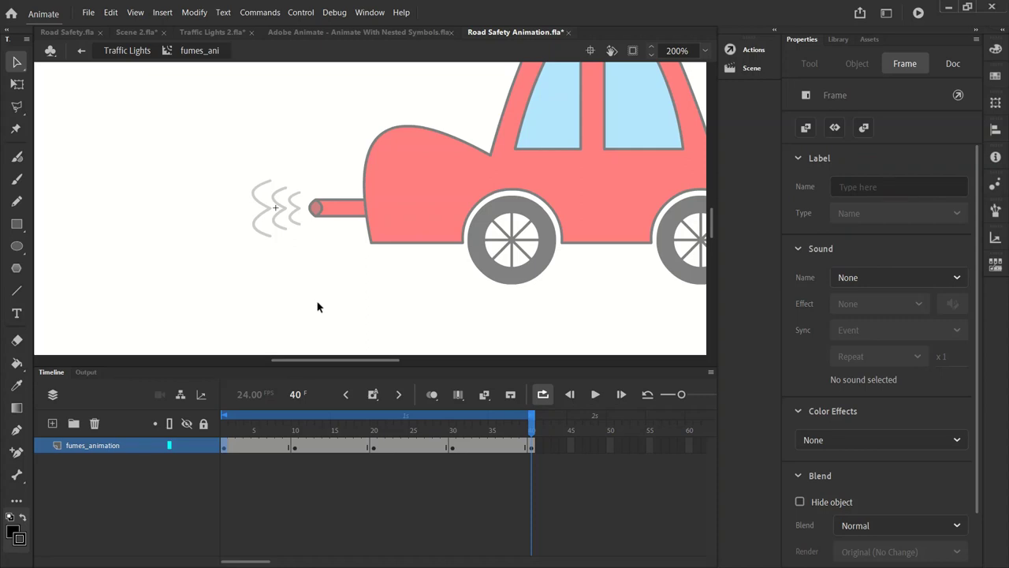
pyautogui.click(595, 394)
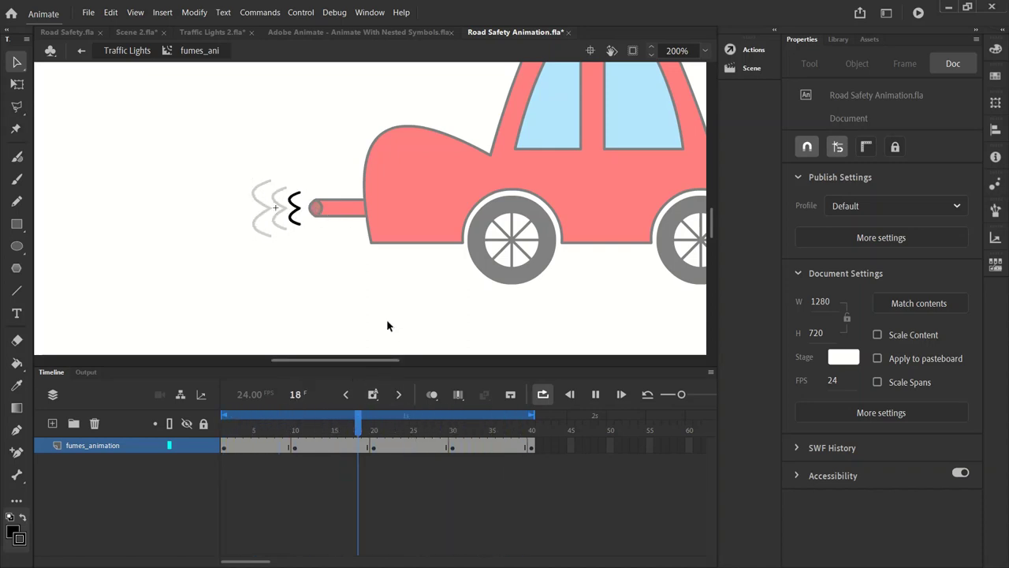
pyautogui.click(597, 394)
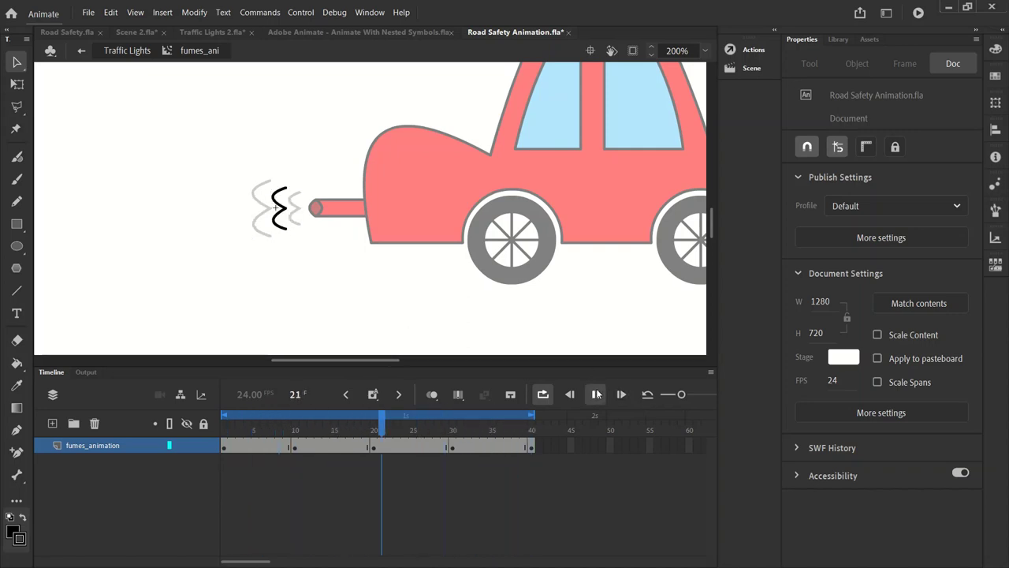
pyautogui.click(225, 446)
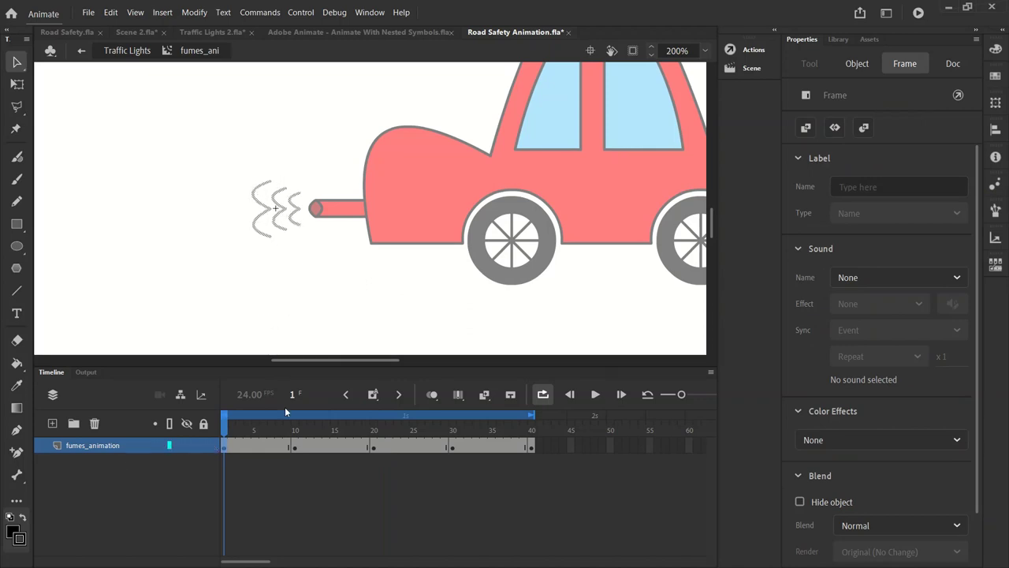
# - Leave the fumes symbol by switching to the Title scene and back to the Traffic Lights scene
pyautogui.click(746, 69)
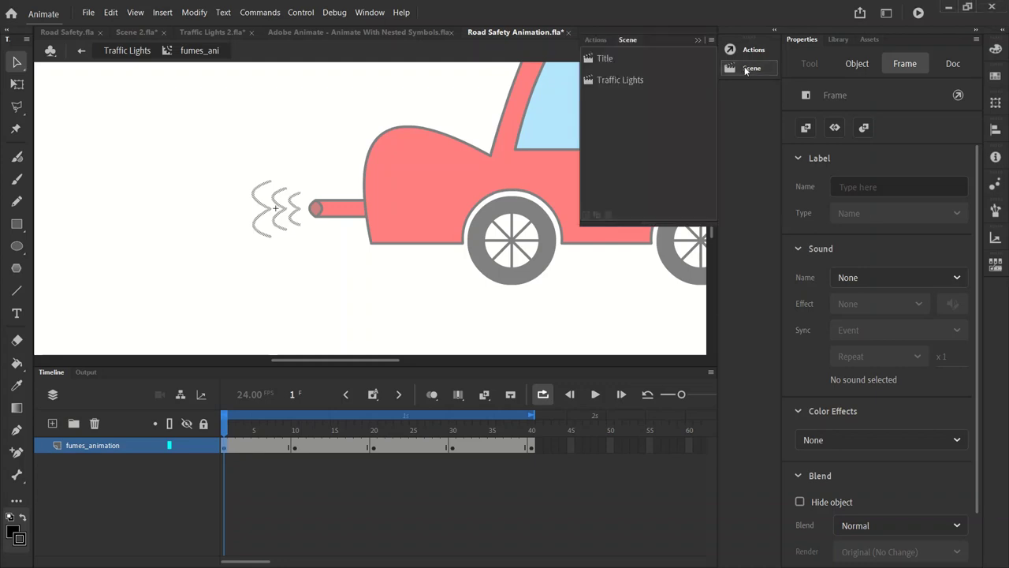
pyautogui.click(603, 58)
pyautogui.click(631, 80)
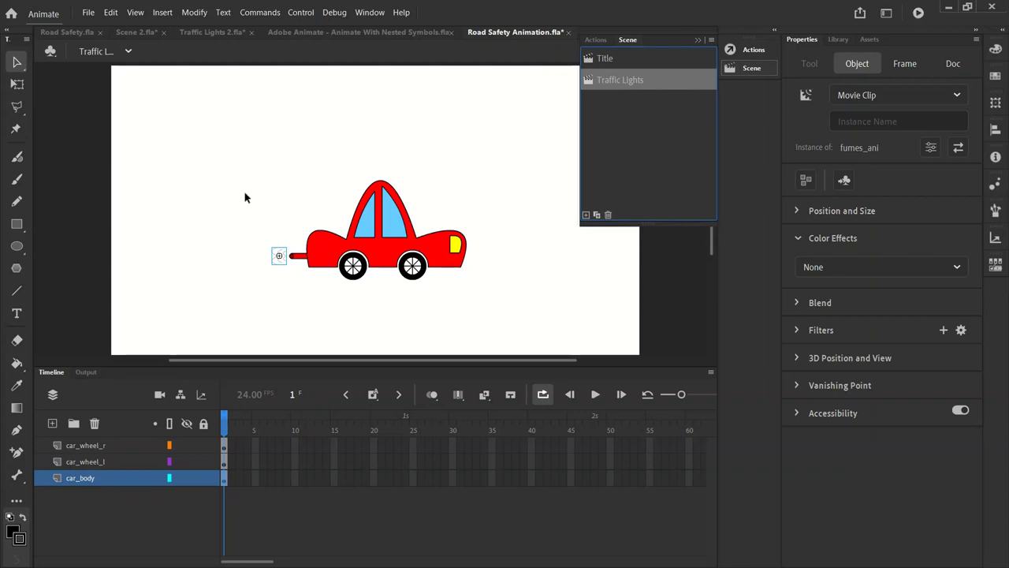
# - Reopen the fumes_ani symbol for editing at 200% zoom and check the curves' colour changes along its timeline
pyautogui.click(277, 259)
pyautogui.doubleClick(277, 260)
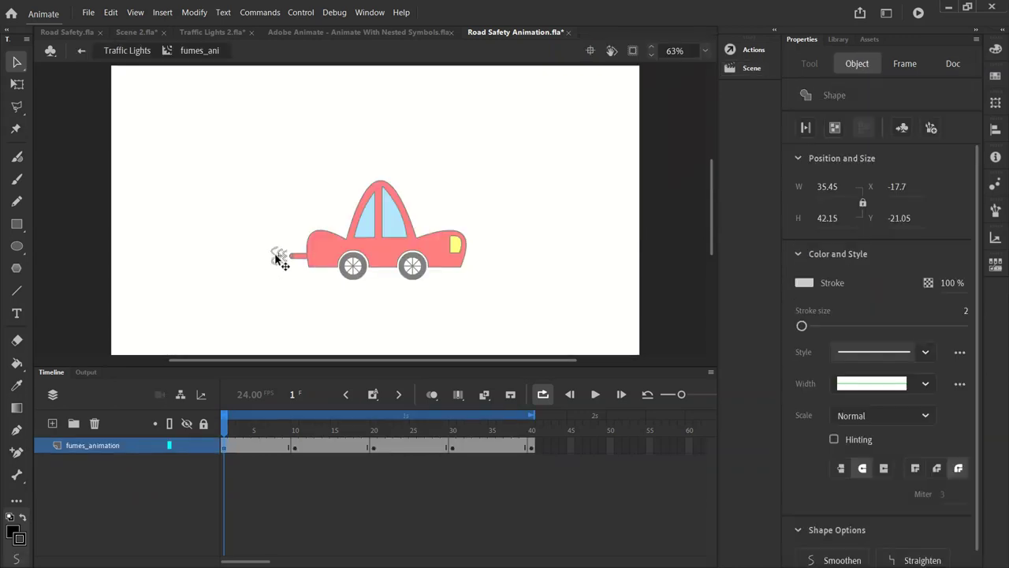
pyautogui.click(704, 52)
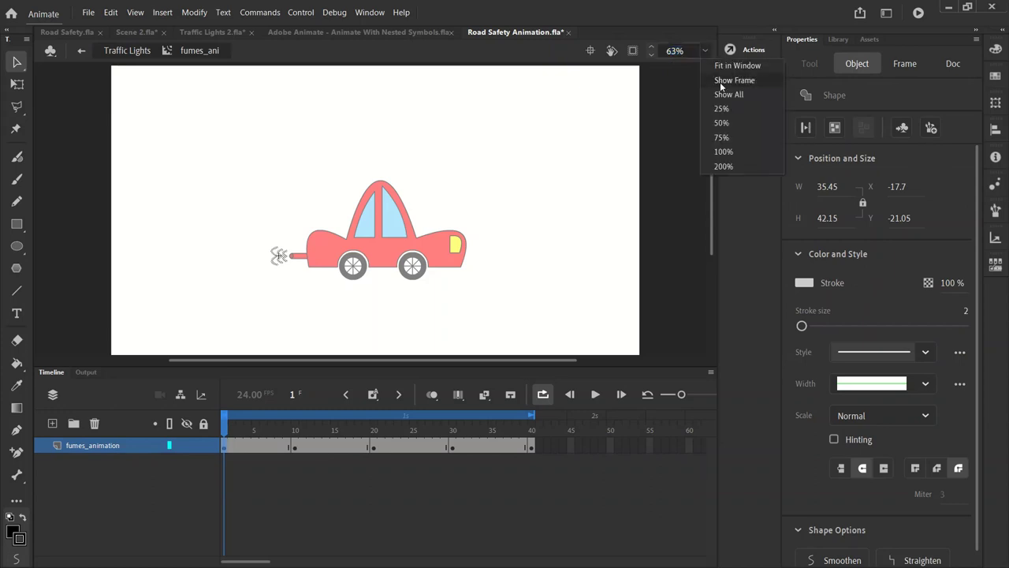
pyautogui.click(719, 166)
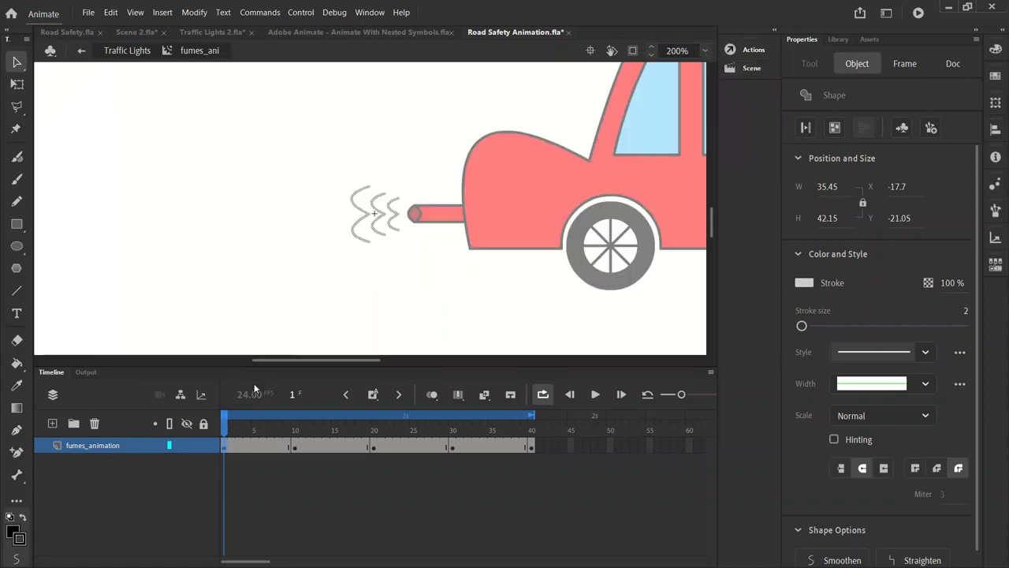
pyautogui.moveTo(262, 443); pyautogui.dragTo(298, 448)
pyautogui.click(398, 449)
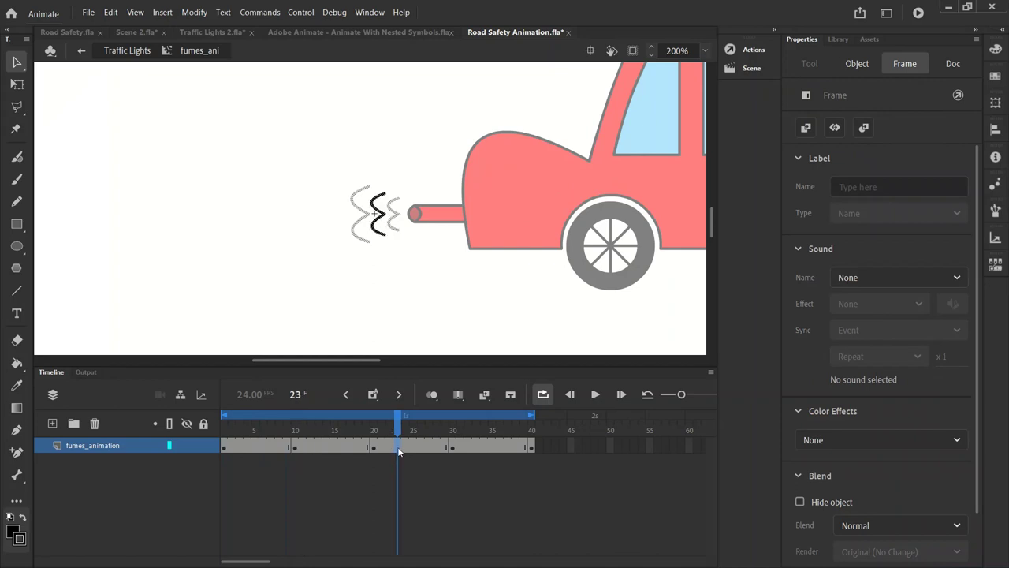
# - Move the four later keyframes on the fumes_animation layer to frames 5, 10, 15 and 20
pyautogui.click(293, 446)
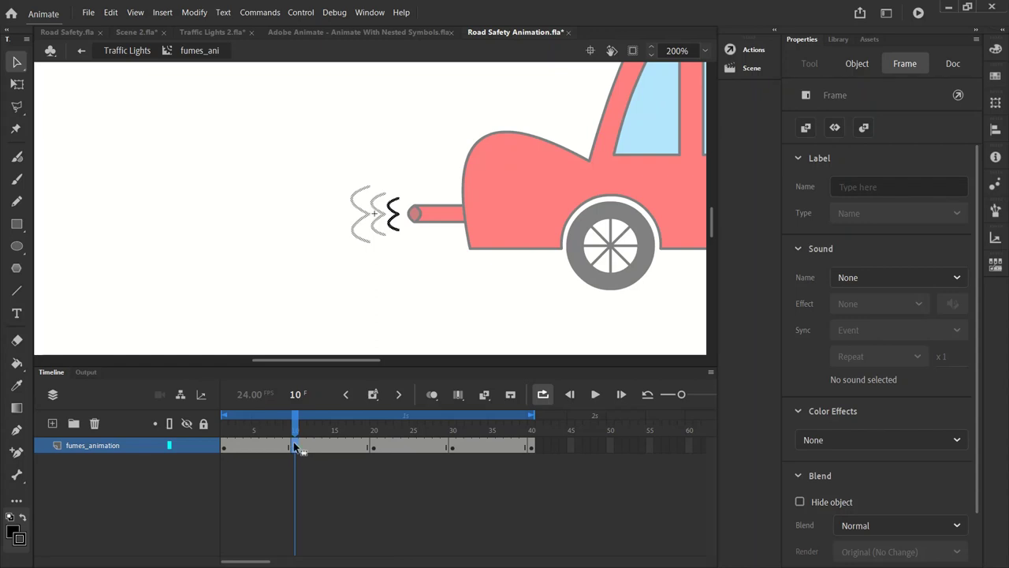
pyautogui.moveTo(250, 445); pyautogui.dragTo(254, 446)
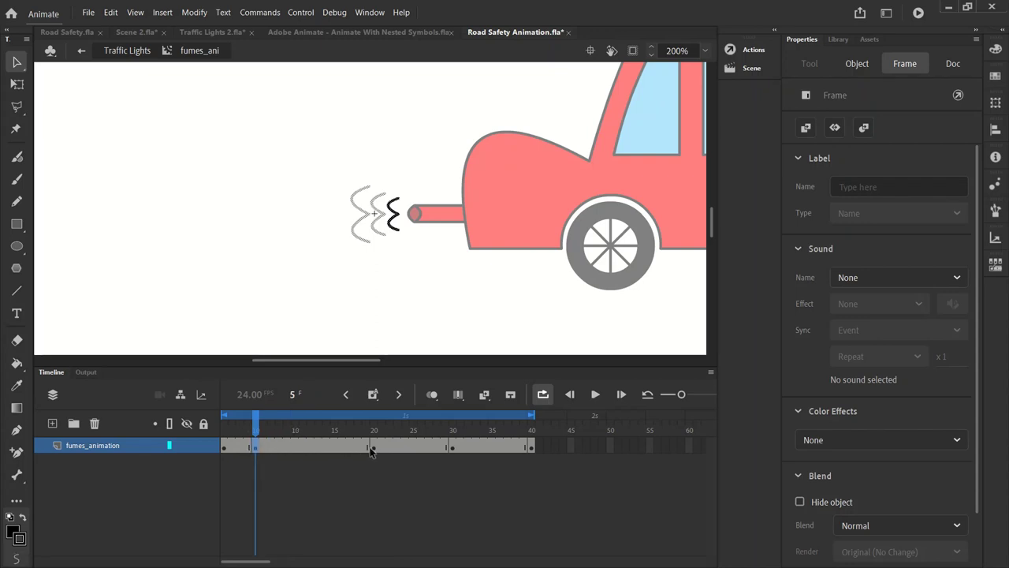
pyautogui.click(373, 446)
pyautogui.moveTo(374, 446); pyautogui.dragTo(294, 446)
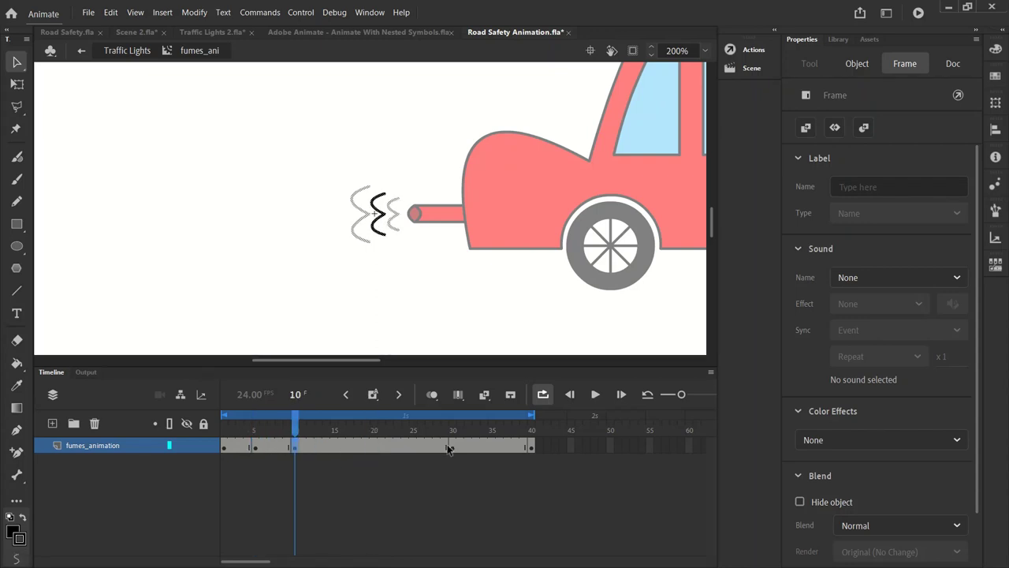
pyautogui.click(451, 446)
pyautogui.moveTo(452, 446); pyautogui.dragTo(334, 445)
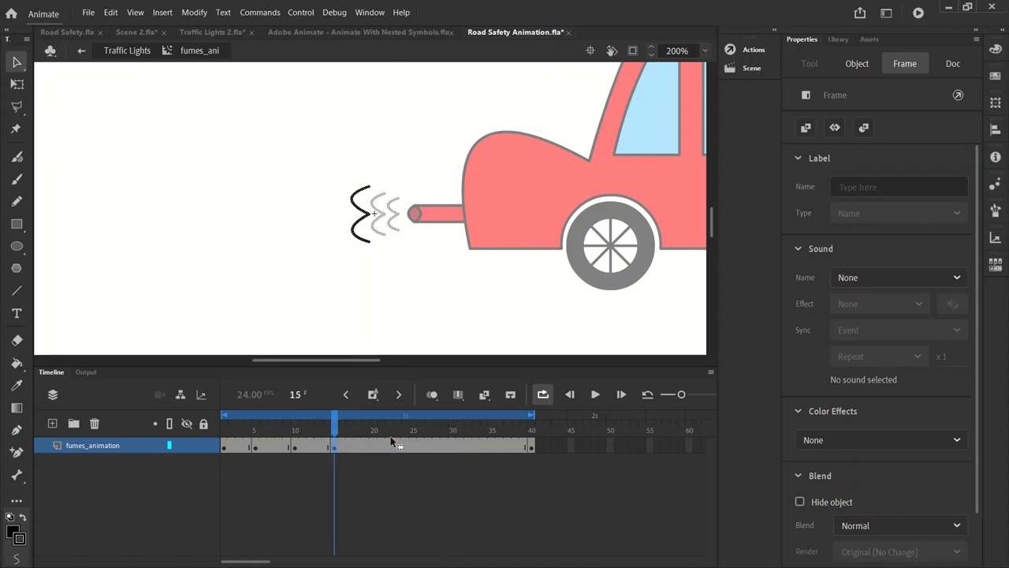
pyautogui.click(543, 446)
pyautogui.click(531, 445)
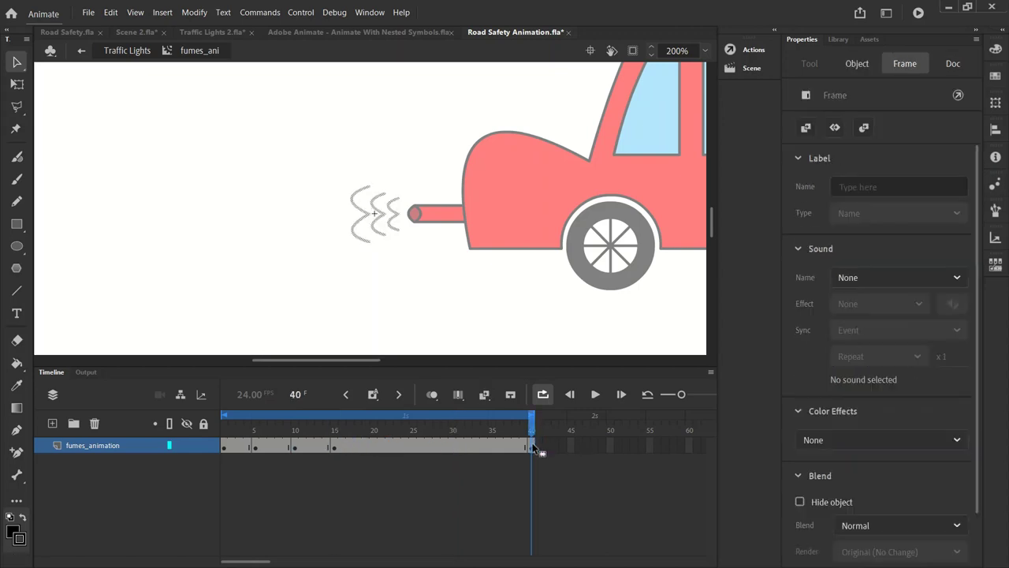
pyautogui.click(375, 445)
pyautogui.click(398, 446)
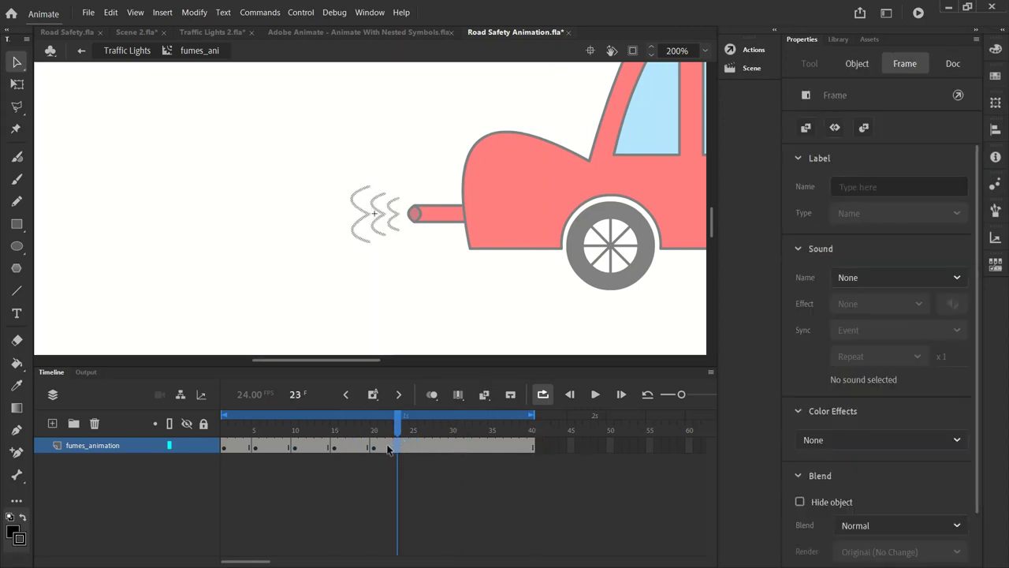
# - Remove the surplus frames 21 to 40 from the fumes_animation layer
pyautogui.click(381, 445)
pyautogui.click(478, 446)
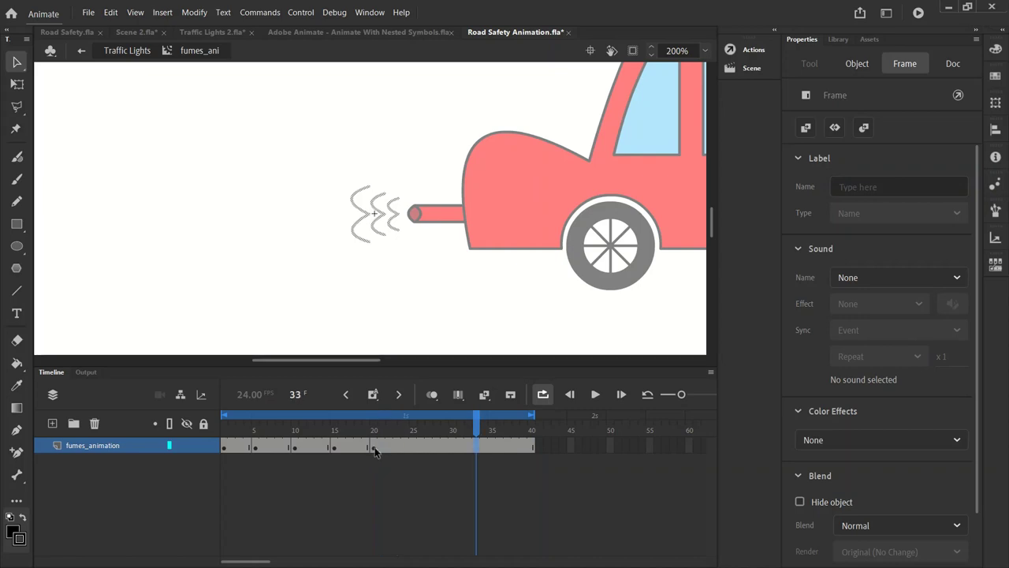
pyautogui.moveTo(383, 446); pyautogui.dragTo(531, 446)
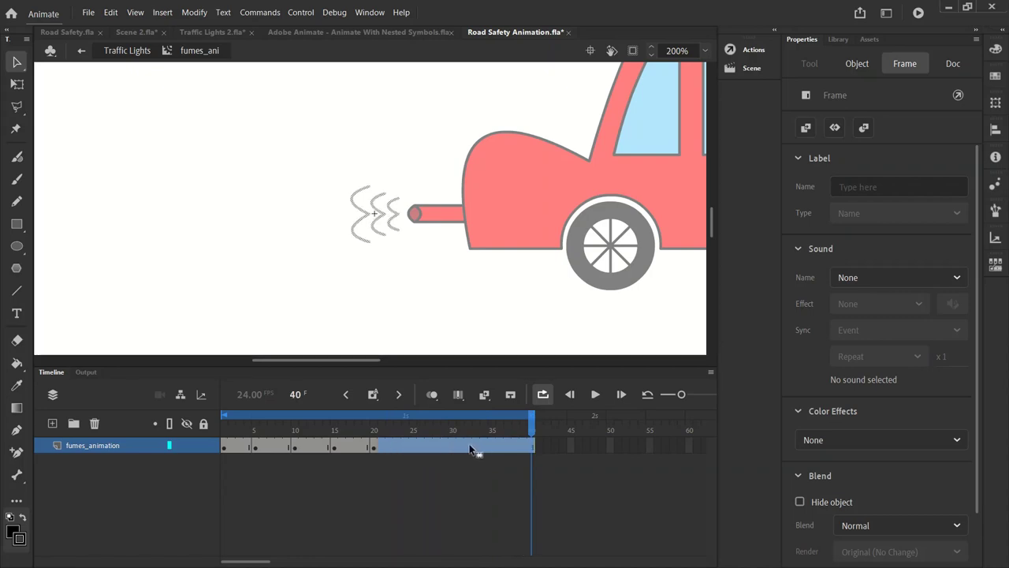
pyautogui.rightClick(443, 445)
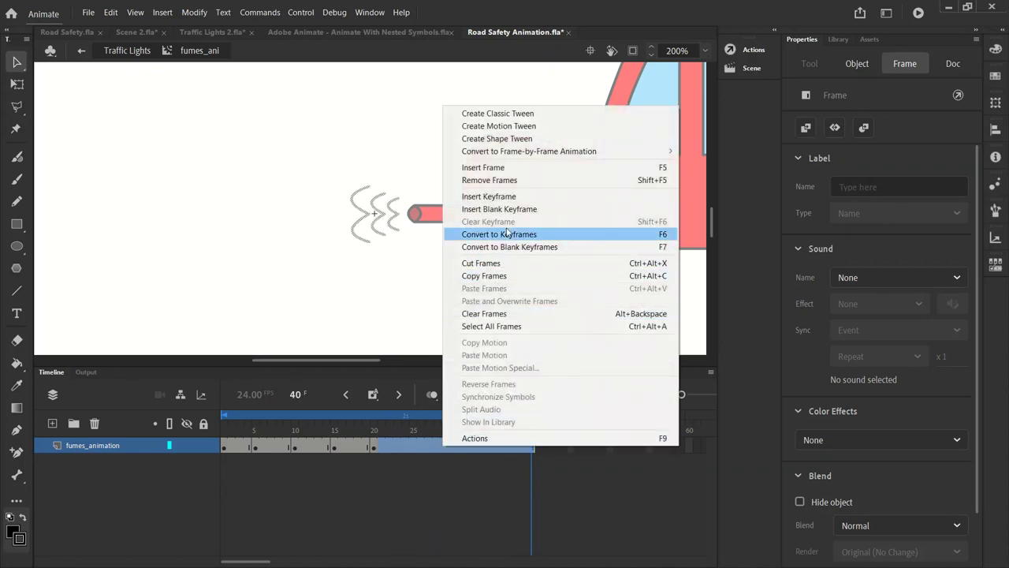
pyautogui.click(488, 180)
# - Preview the shortened fumes animation from frame 1 and return to frame 1
pyautogui.click(228, 443)
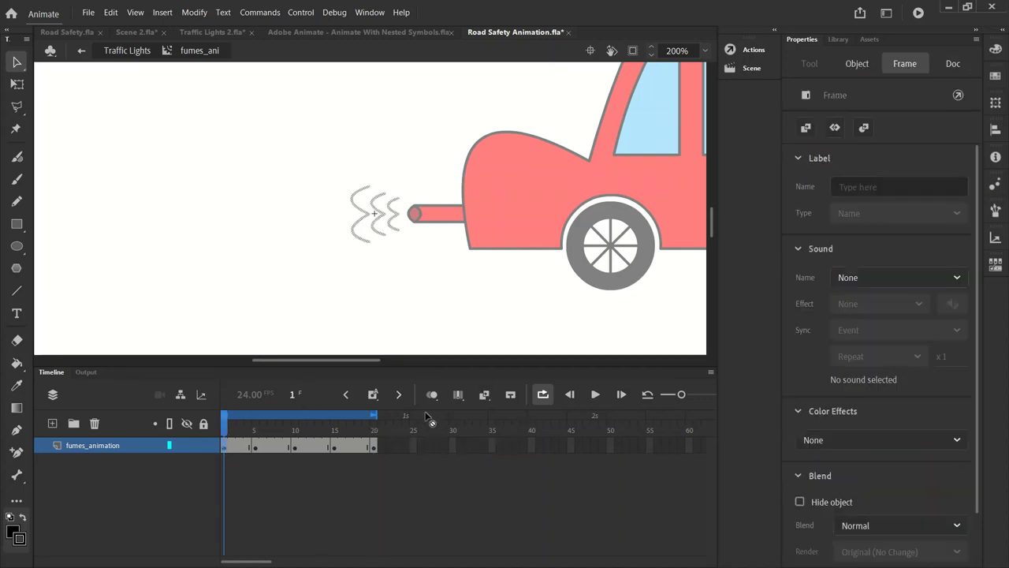
pyautogui.click(595, 396)
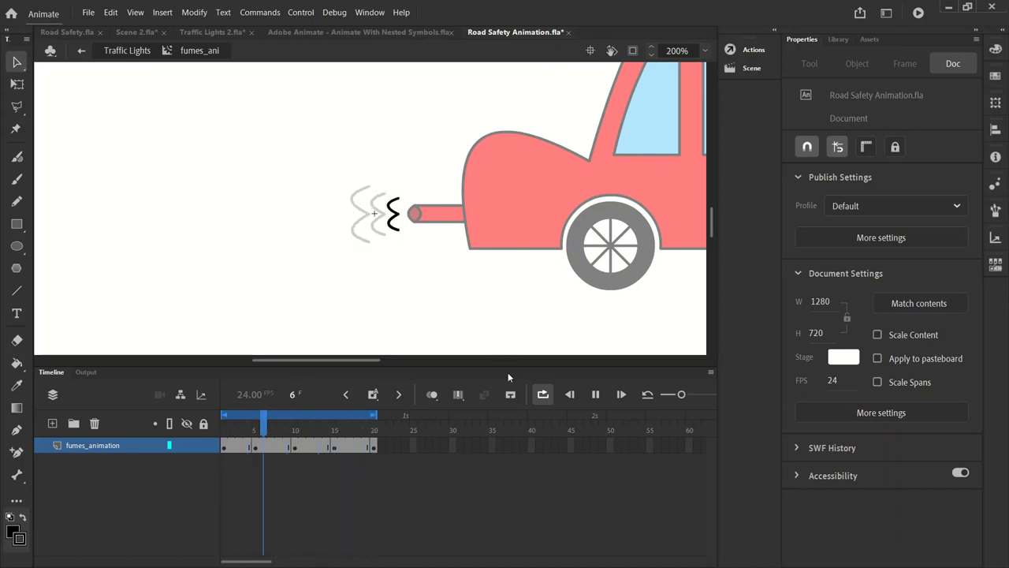
pyautogui.click(595, 394)
pyautogui.click(226, 446)
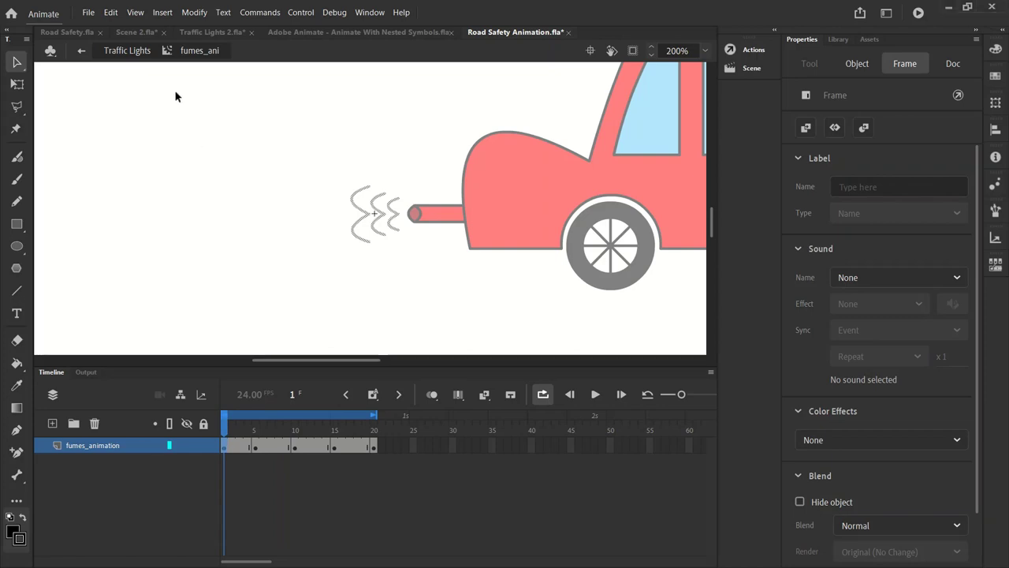
# - Return to the Traffic Lights scene and show the whole car at 100% zoom
pyautogui.click(136, 52)
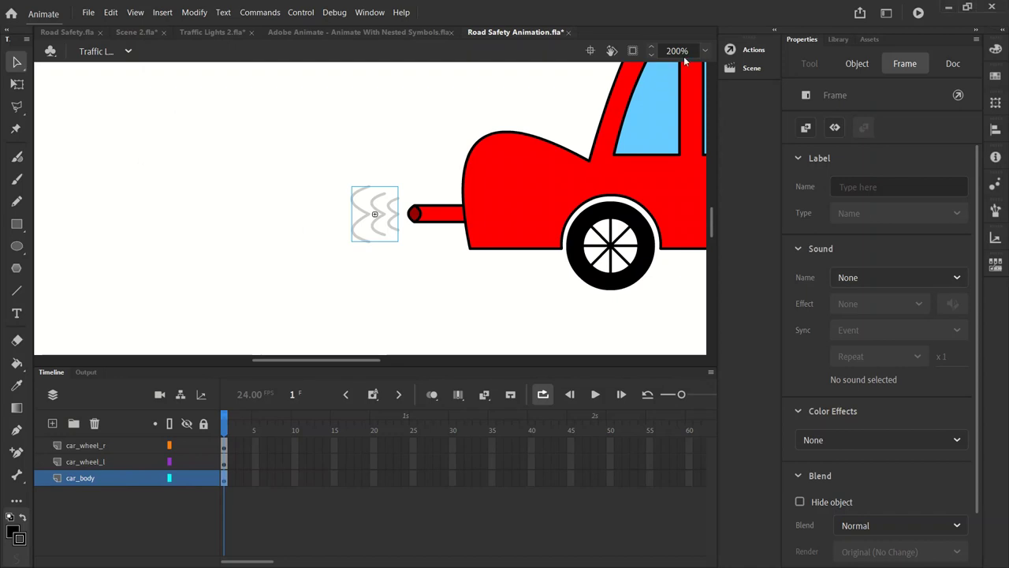
pyautogui.click(710, 52)
pyautogui.click(728, 144)
pyautogui.moveTo(357, 356); pyautogui.dragTo(374, 357)
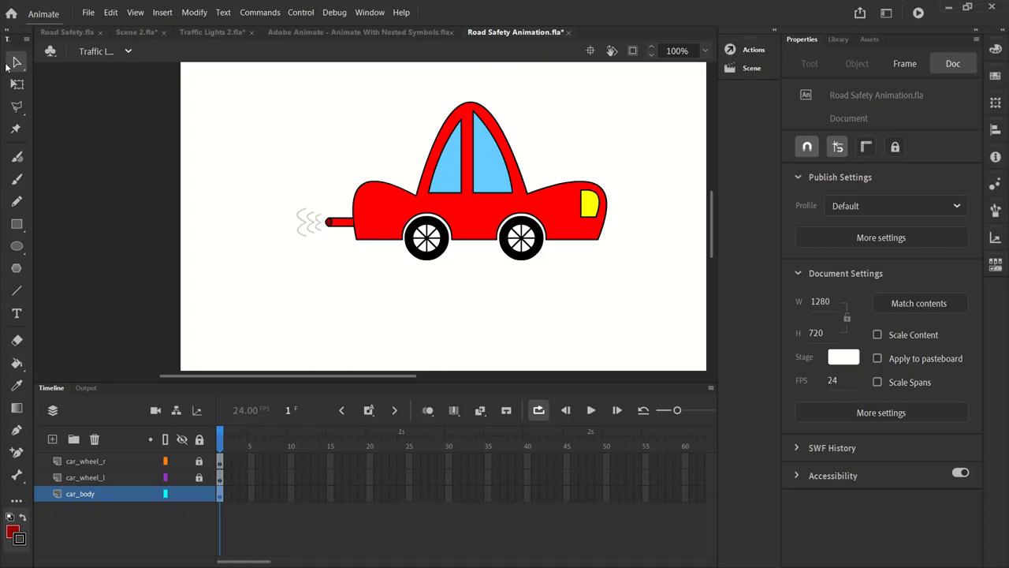
# - Check what can be selected on the car_body layer: the body shapes, the exhaust pipe and the fumes instance
pyautogui.click(389, 211)
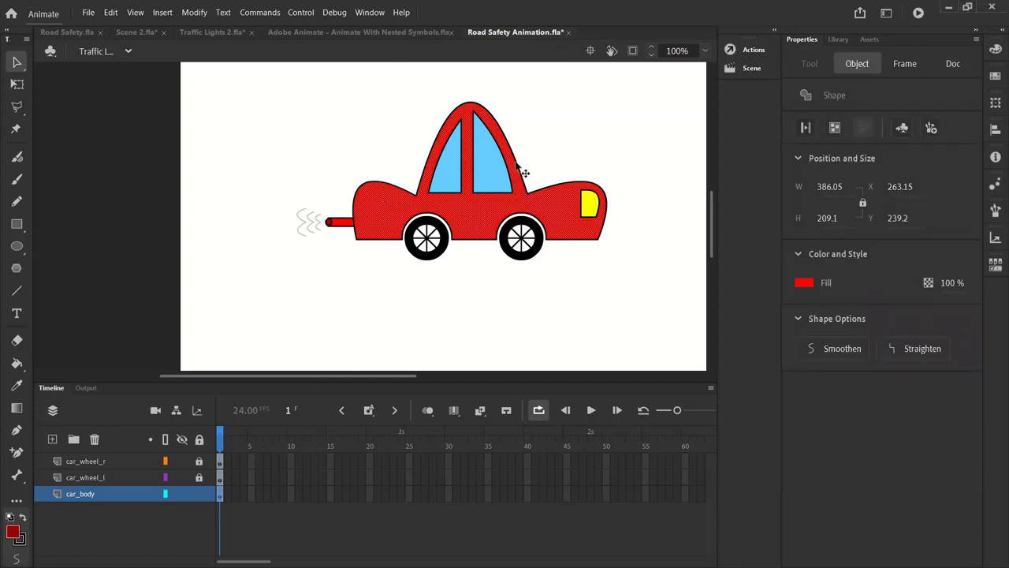
pyautogui.hotkey('ctrl', 'a')
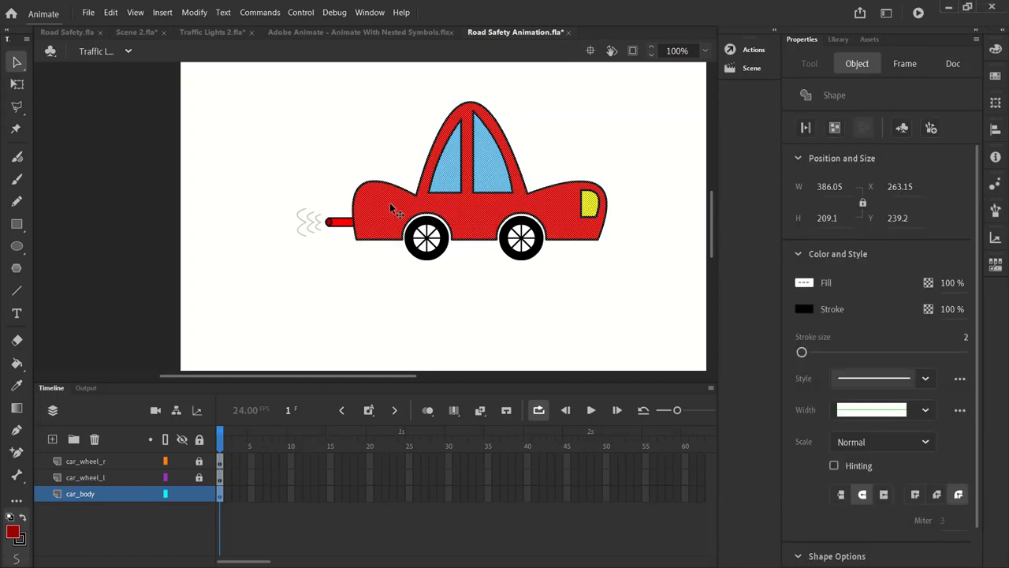
pyautogui.click(347, 223)
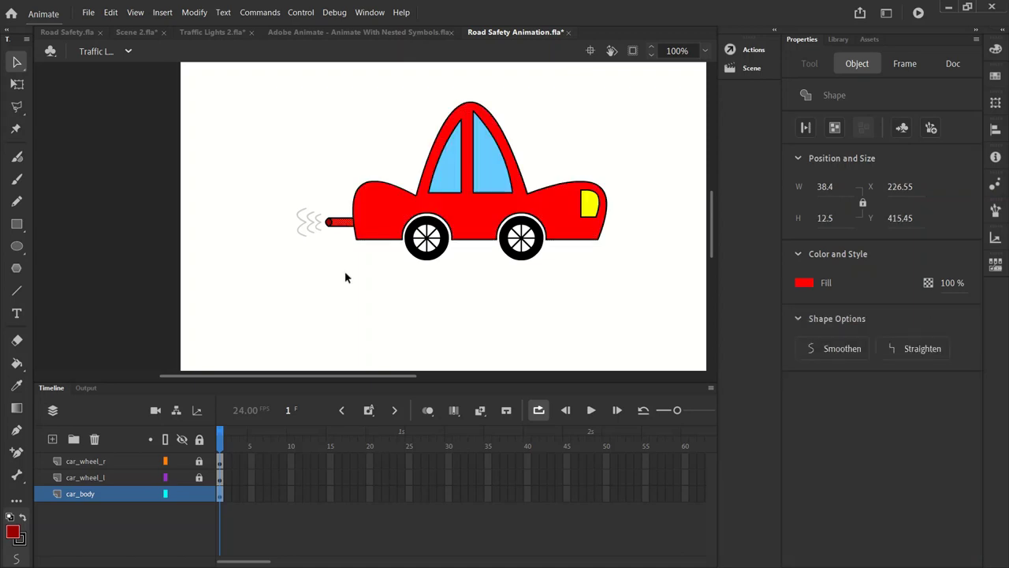
pyautogui.click(345, 271)
pyautogui.click(307, 222)
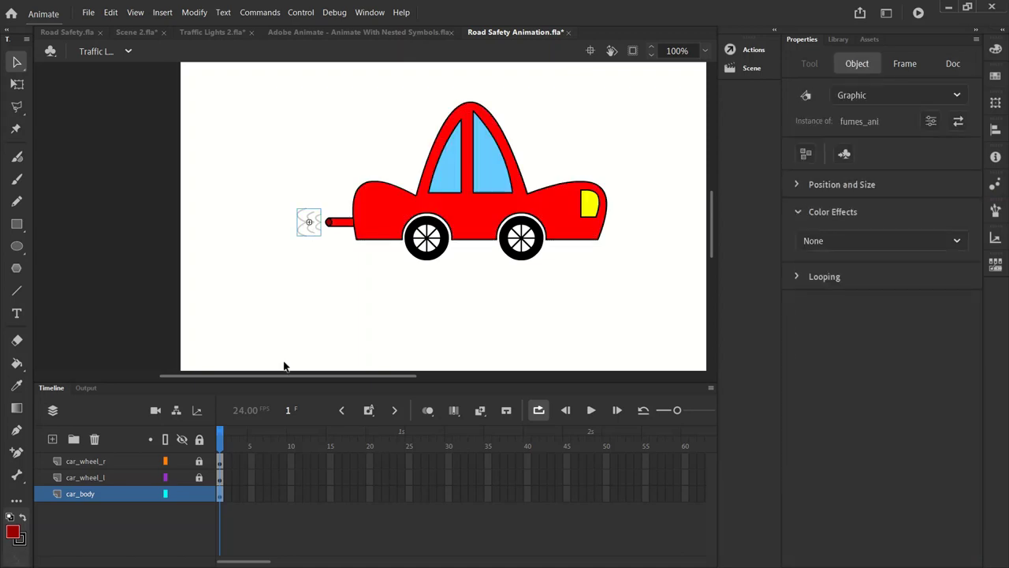
pyautogui.click(334, 271)
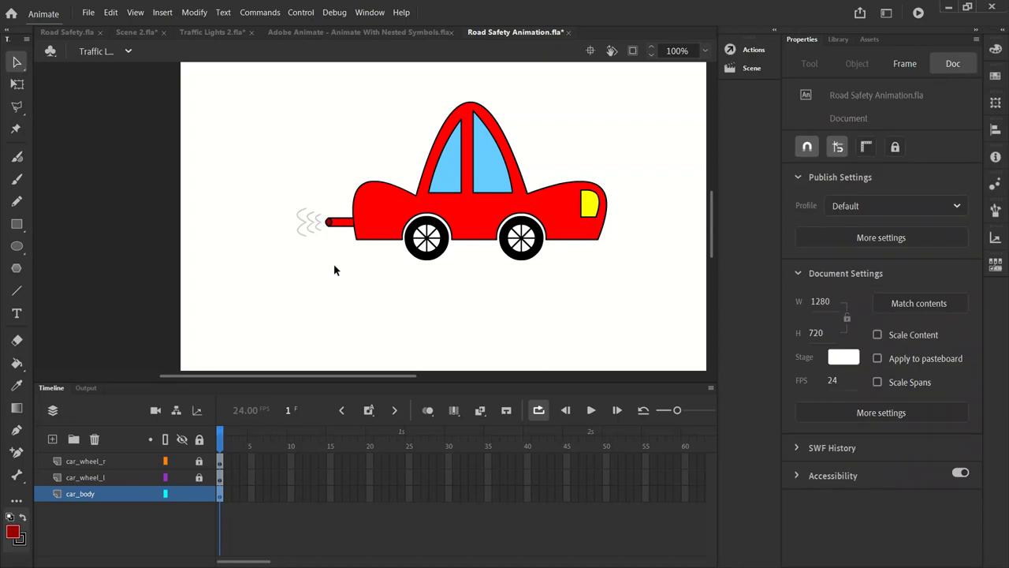
pyautogui.hotkey('ctrl', 'a')
pyautogui.click(333, 269)
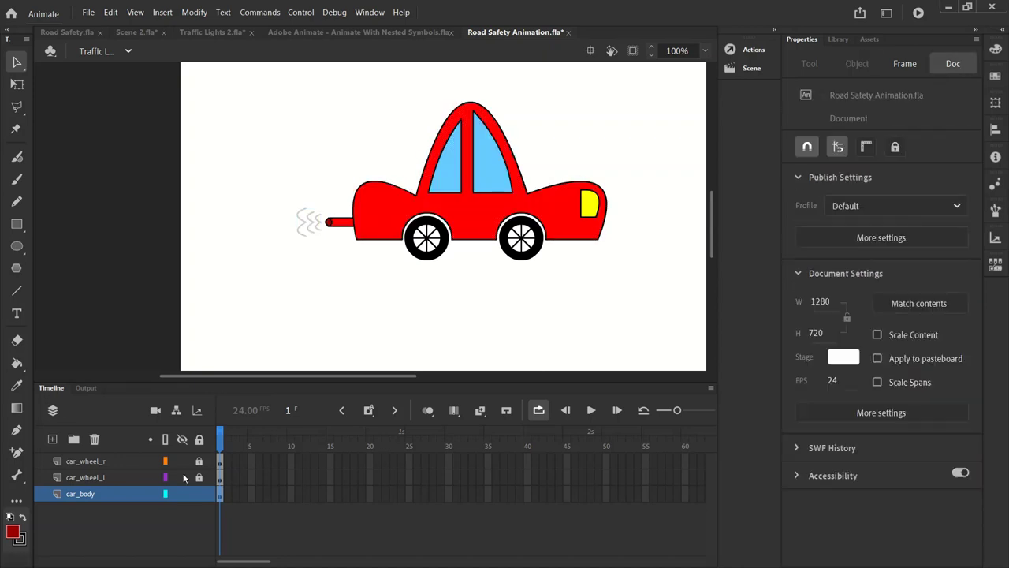
# - Select everything on the car_body layer and convert it to a Graphic symbol named car
pyautogui.click(219, 493)
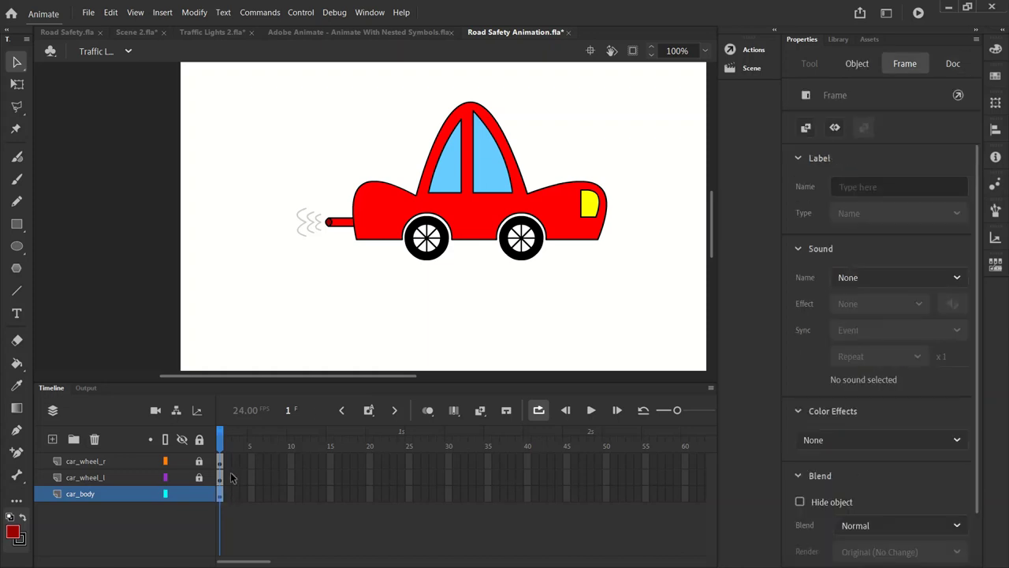
pyautogui.click(540, 340)
pyautogui.hotkey('ctrl', 'a')
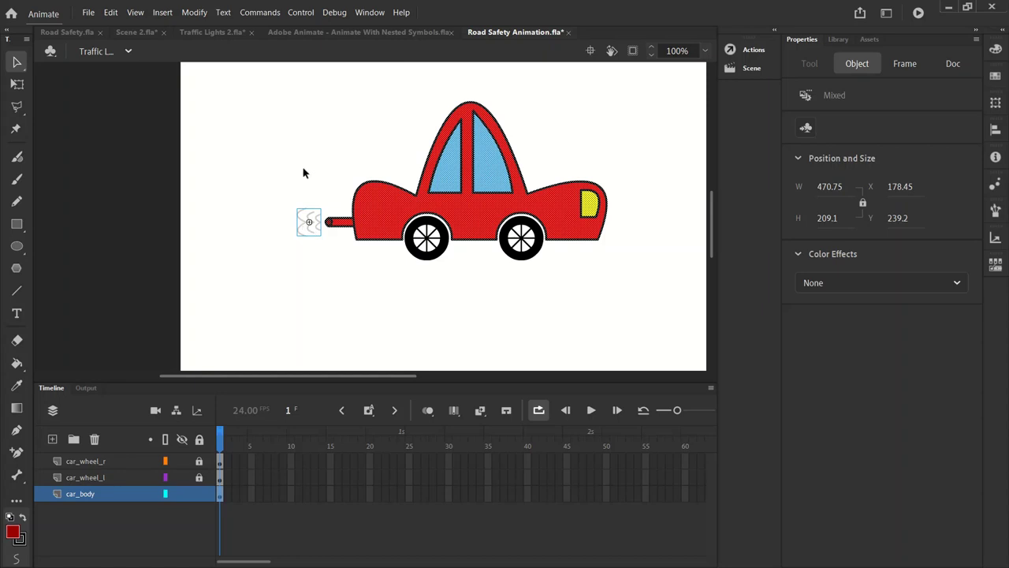
pyautogui.click(387, 140)
pyautogui.hotkey('ctrl', 'a')
pyautogui.press('F8')
pyautogui.click(508, 91)
pyautogui.click(514, 156)
pyautogui.click(541, 62)
pyautogui.moveTo(541, 61); pyautogui.dragTo(427, 58)
pyautogui.write('car')
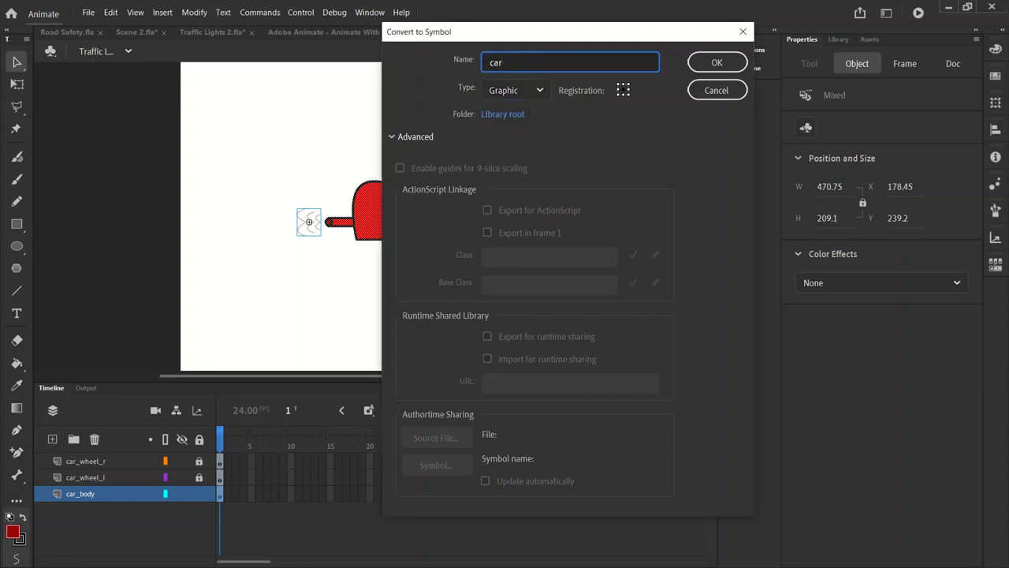
pyautogui.click(741, 61)
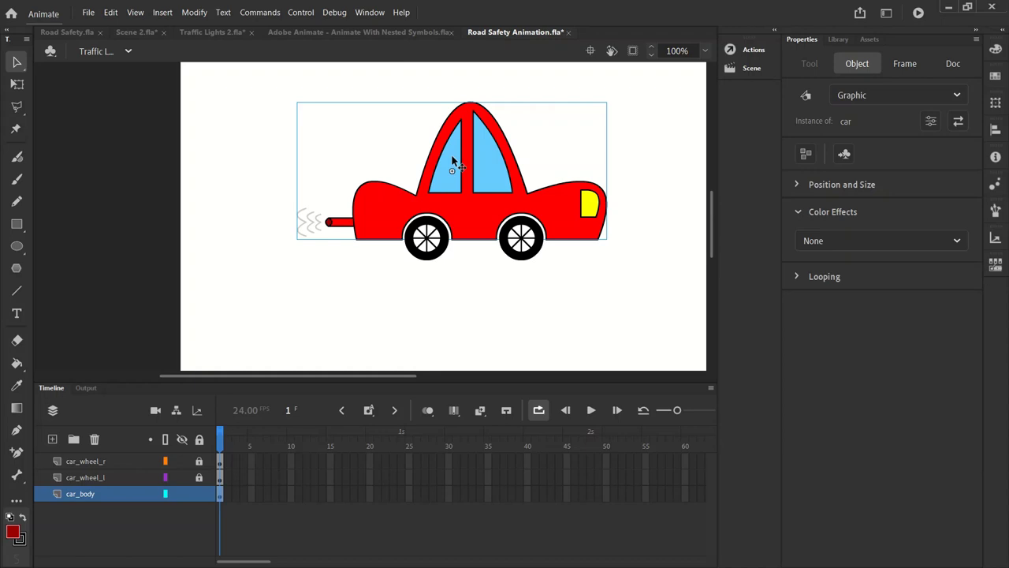
# - Convert the car graphic into a Movie Clip symbol named car_ani
pyautogui.press('F8')
pyautogui.click(533, 93)
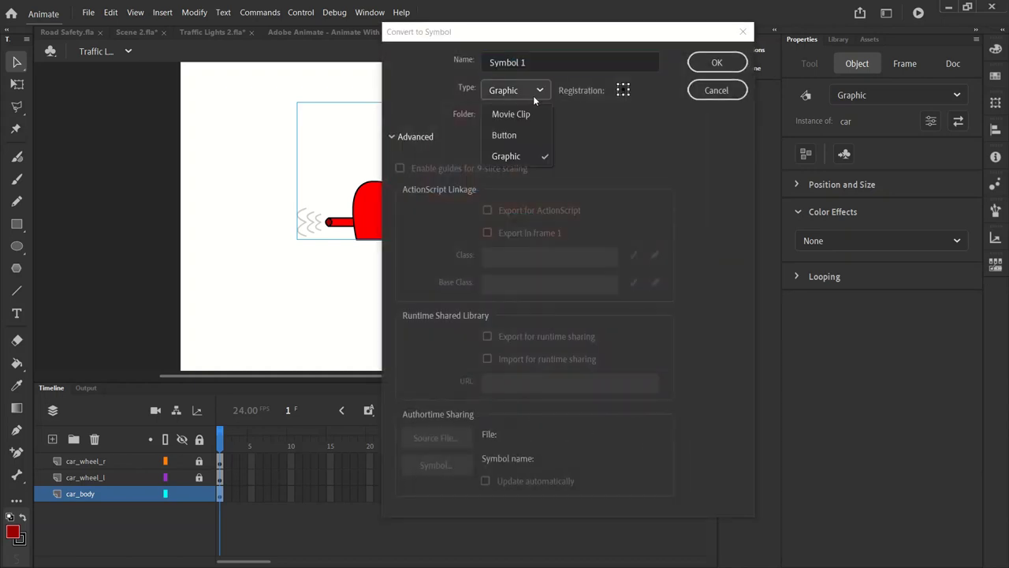
pyautogui.click(525, 116)
pyautogui.hotkey('shift', 'Tab')
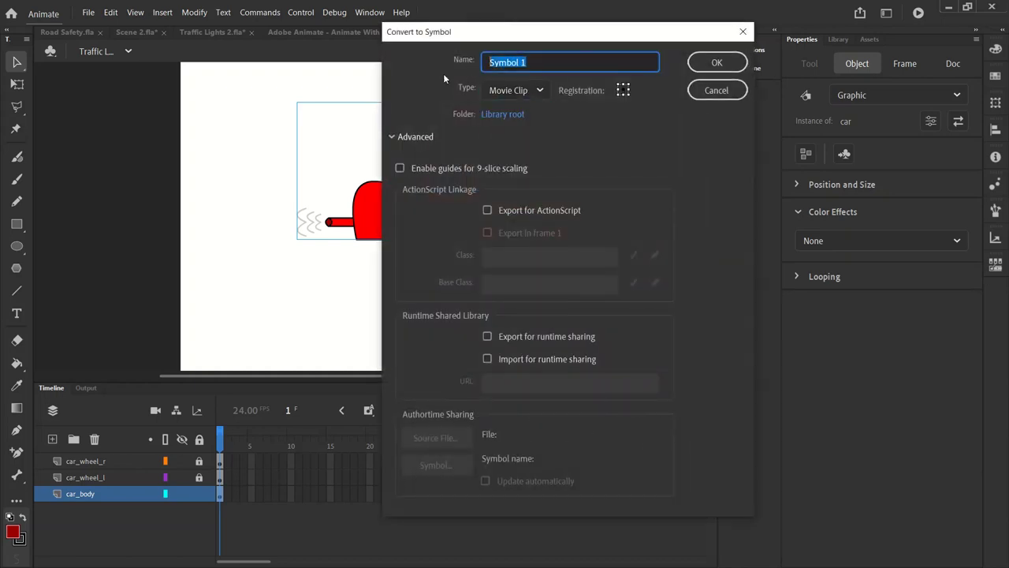
pyautogui.write('car_ani')
pyautogui.moveTo(425, 37); pyautogui.dragTo(624, 25)
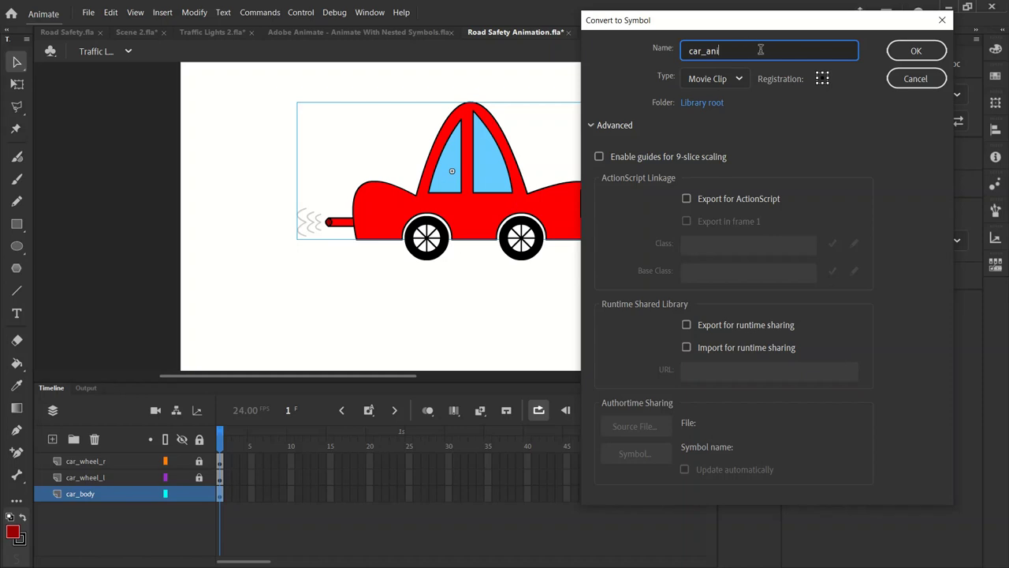
pyautogui.click(913, 51)
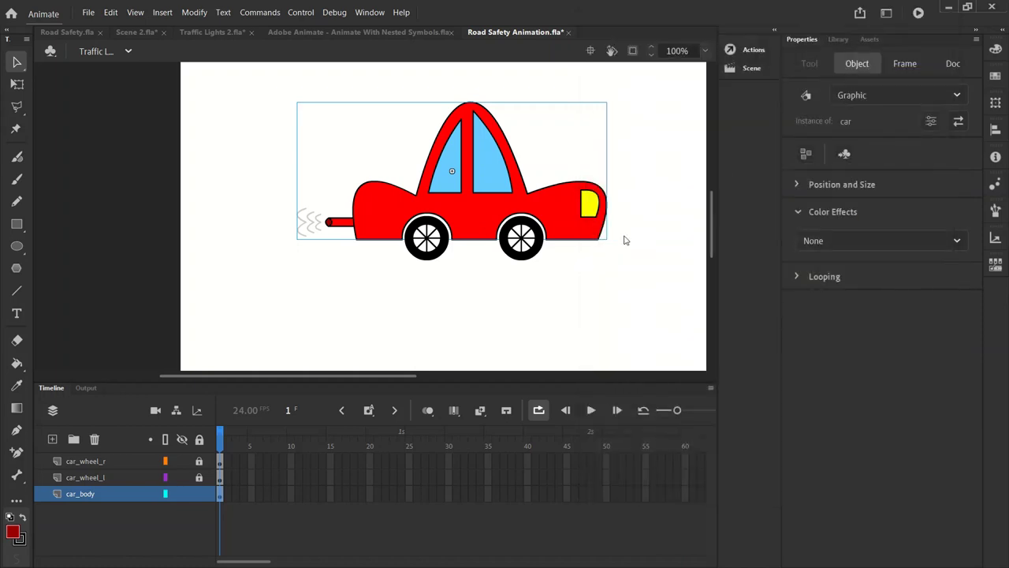
# - Test moving the car_ani instance away from the wheels and undo the move
pyautogui.click(549, 305)
pyautogui.moveTo(481, 213); pyautogui.dragTo(381, 173)
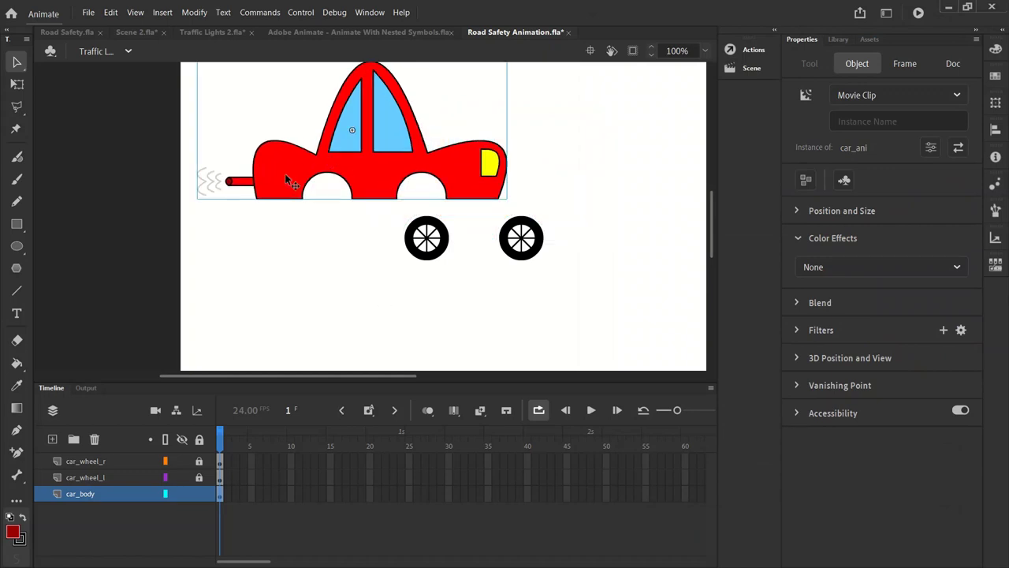
pyautogui.click(115, 14)
pyautogui.click(139, 26)
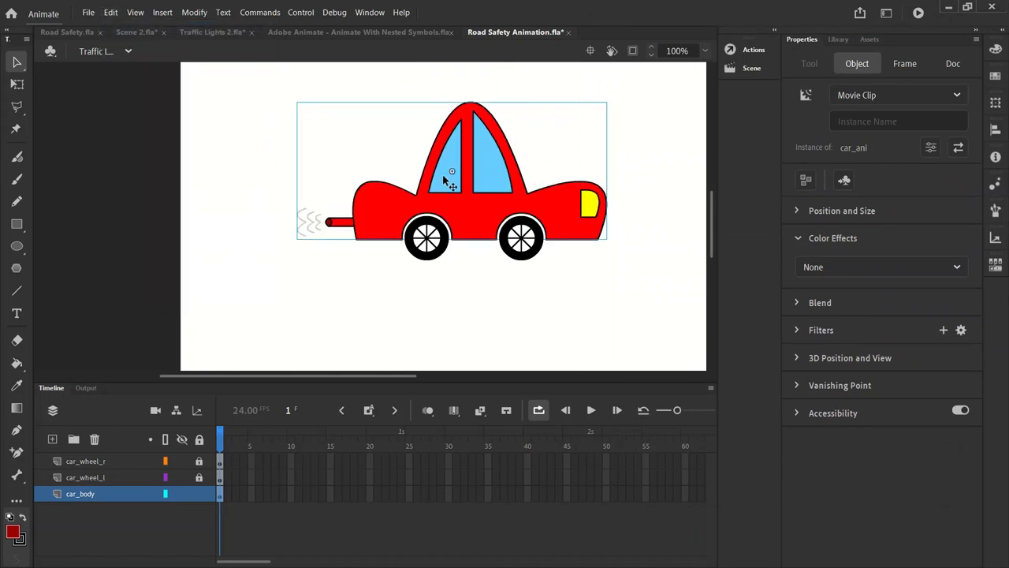
# - Open the car_ani symbol for editing and rename its layer to car_animation
pyautogui.doubleClick(471, 205)
pyautogui.click(174, 492)
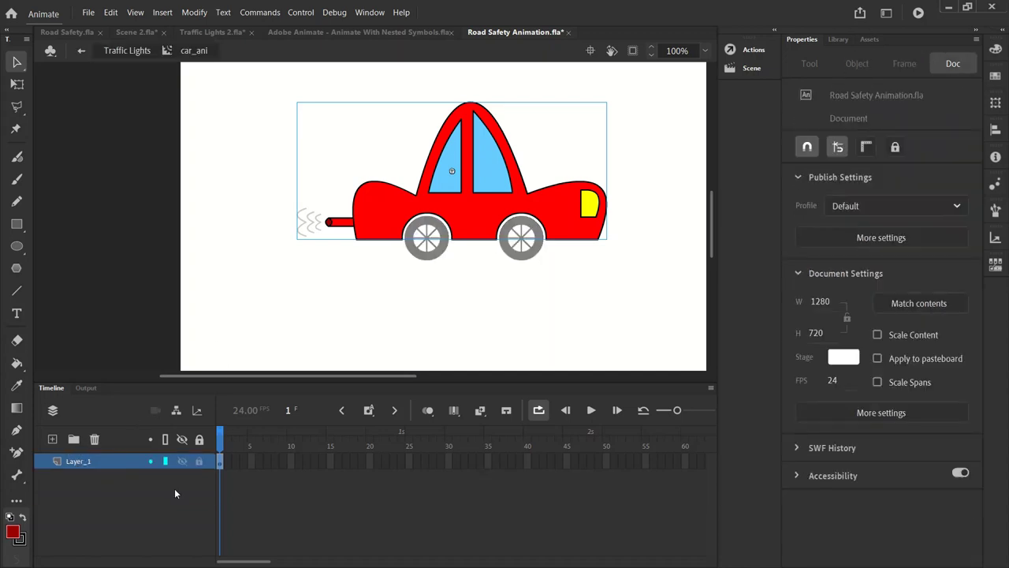
pyautogui.doubleClick(78, 460)
pyautogui.write('car_animation')
pyautogui.press('Return')
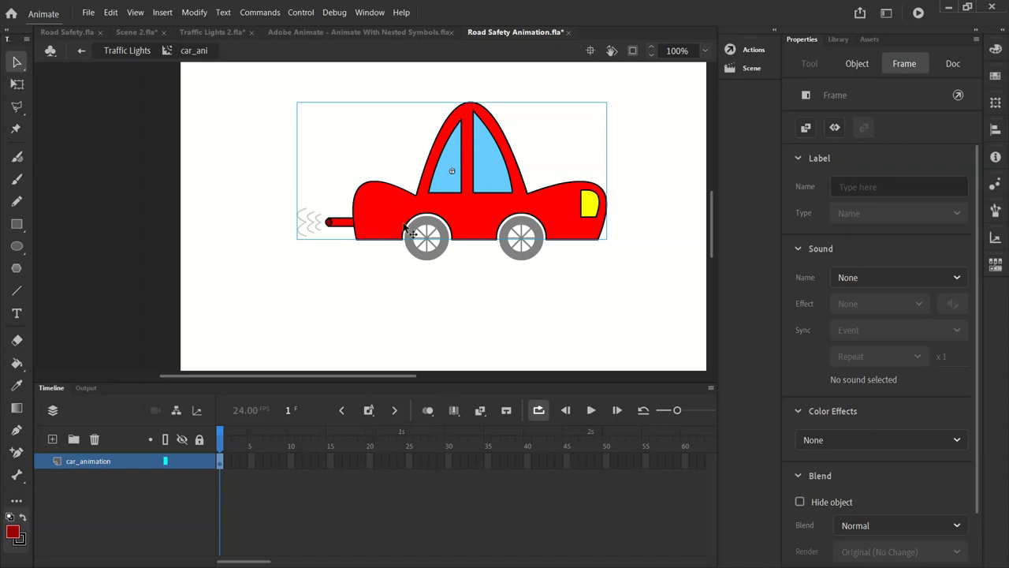
# - Insert keyframes at frames 24 and 48 on the car_animation layer
pyautogui.click(405, 460)
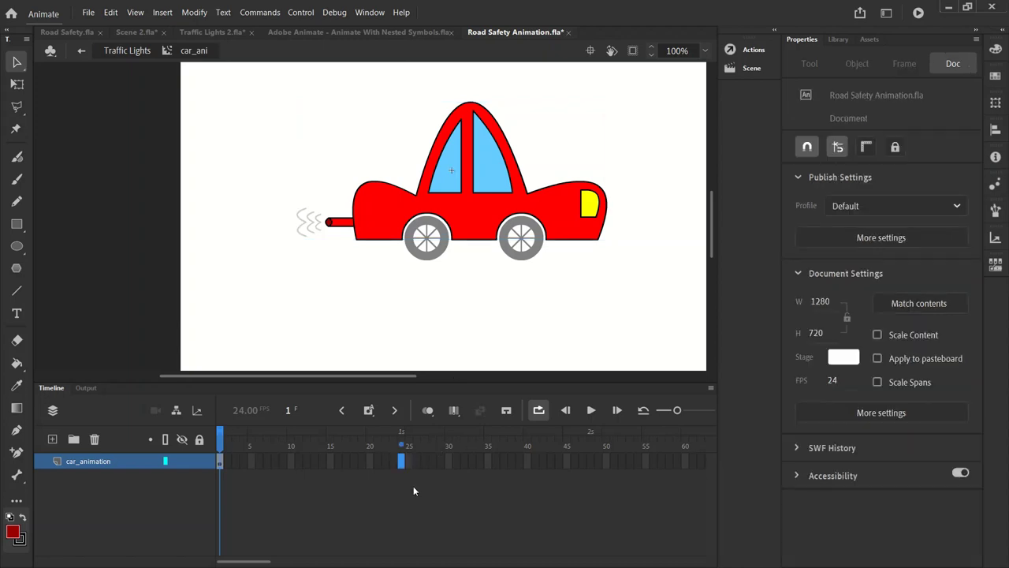
pyautogui.press('F5')
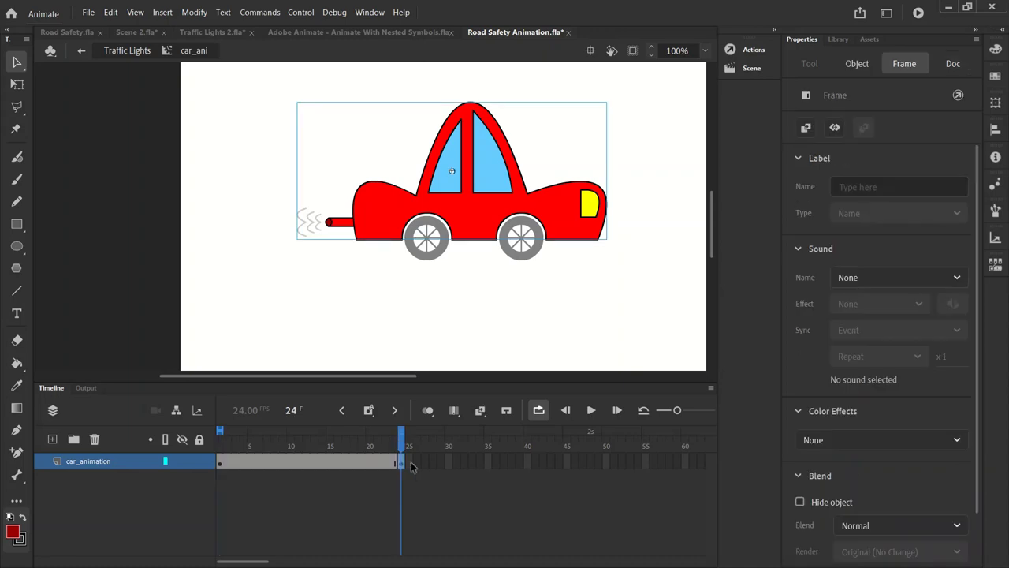
pyautogui.click(590, 461)
pyautogui.press('F5')
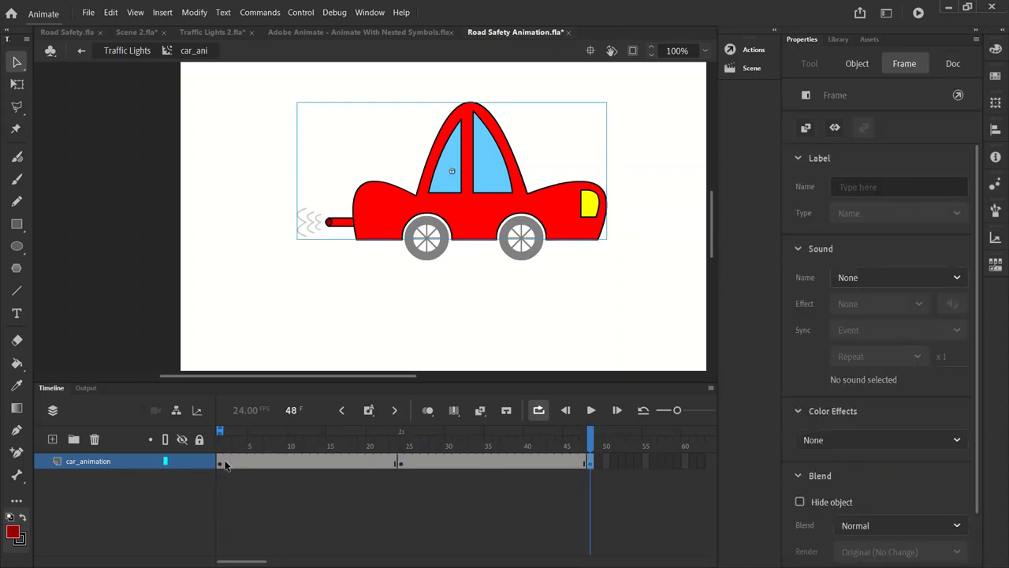
# - Extend the playback loop range through frame 48 and nudge the car body slightly upward at the frame 24 keyframe
pyautogui.moveTo(221, 431); pyautogui.dragTo(620, 427)
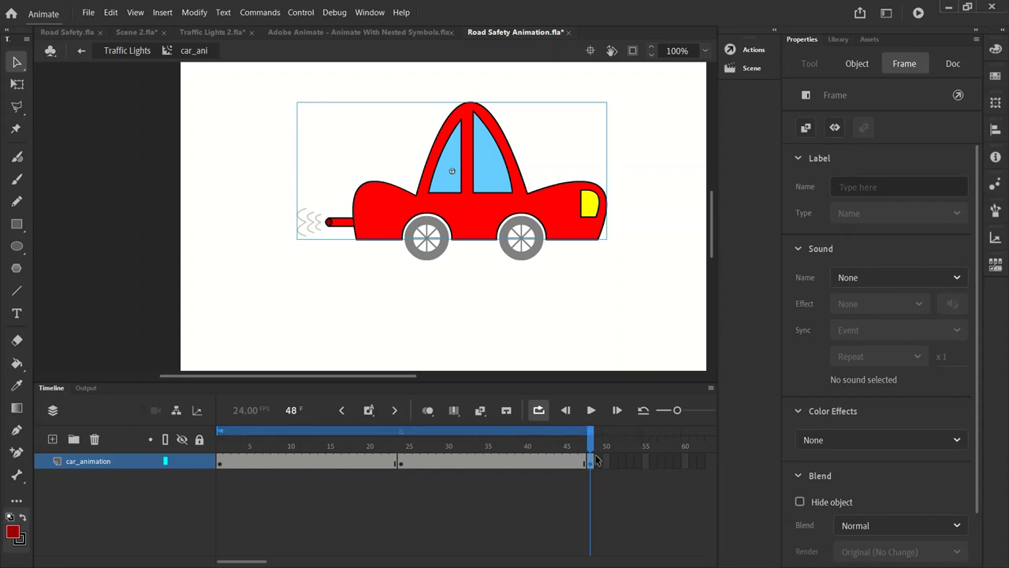
pyautogui.click(401, 463)
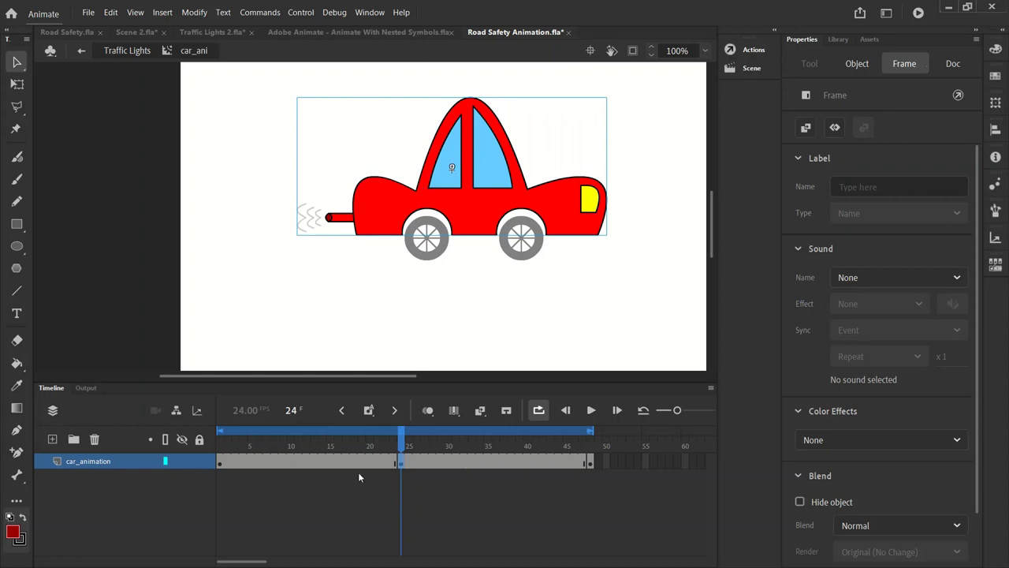
# - Play the untweened car body motion from frame 1 and stop the playback
pyautogui.click(220, 463)
pyautogui.press('Return')
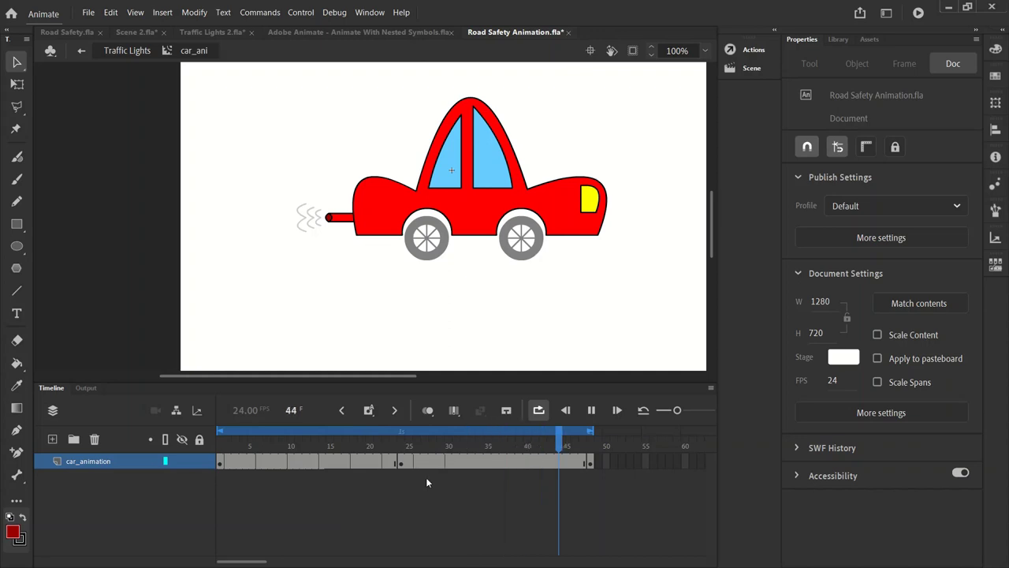
pyautogui.click(344, 463)
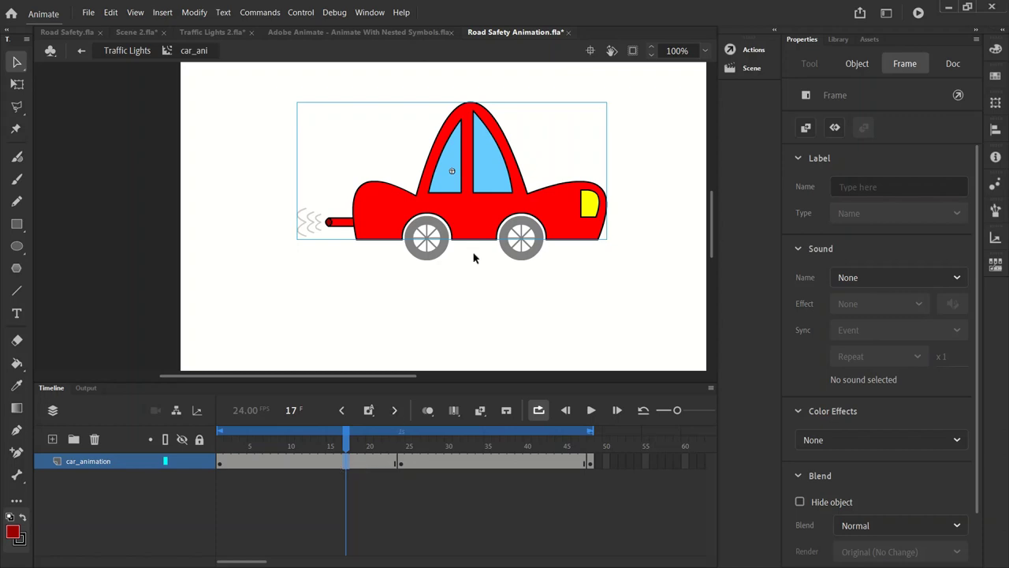
# - Create classic tweens between frames 1 and 24 and between frames 24 and 48 on the car_animation layer
pyautogui.rightClick(359, 464)
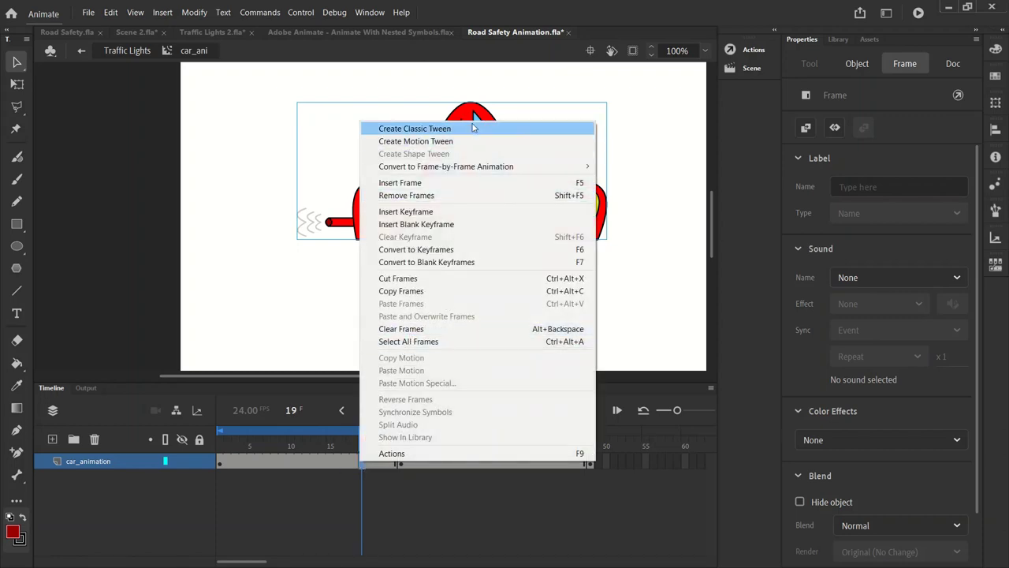
pyautogui.click(475, 129)
pyautogui.rightClick(424, 462)
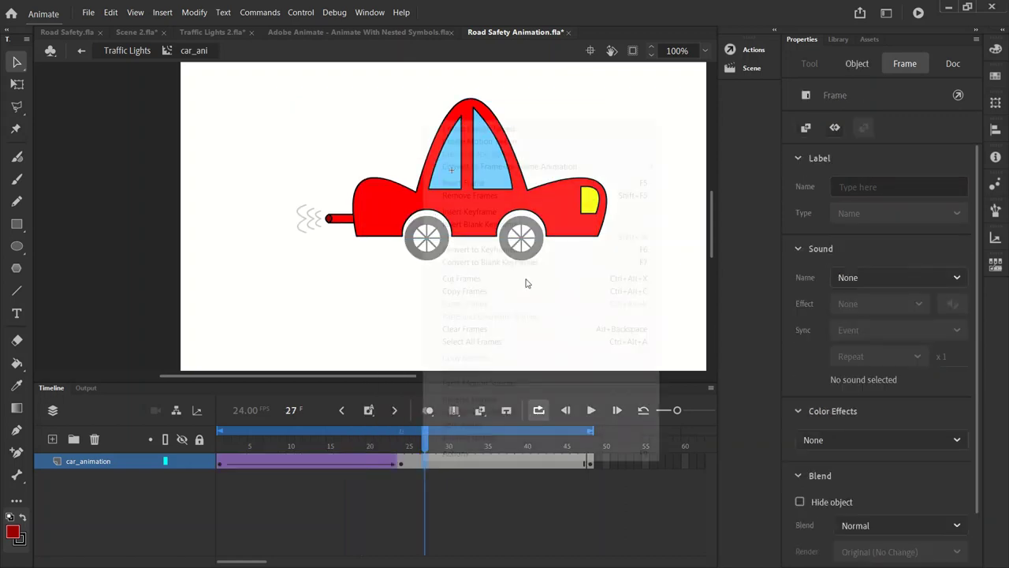
pyautogui.click(505, 129)
# - Preview the tweened car body motion from frame 1, then stop the playback
pyautogui.click(224, 464)
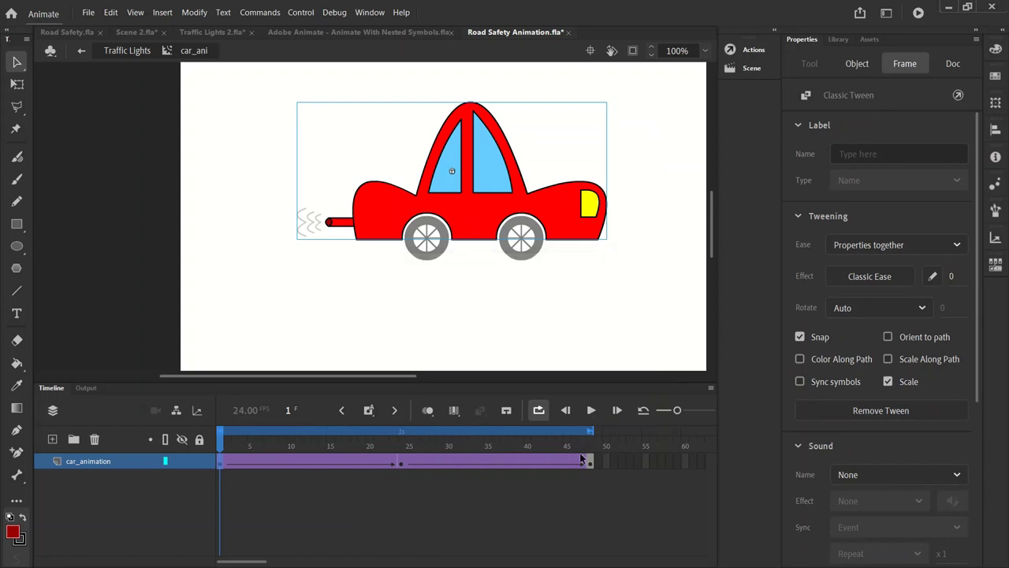
pyautogui.click(592, 410)
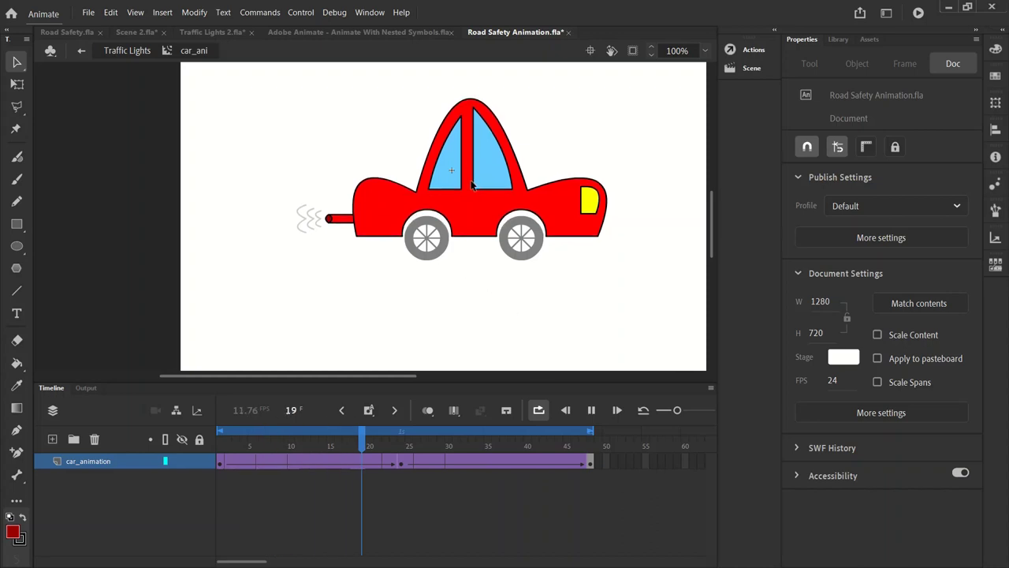
pyautogui.click(591, 410)
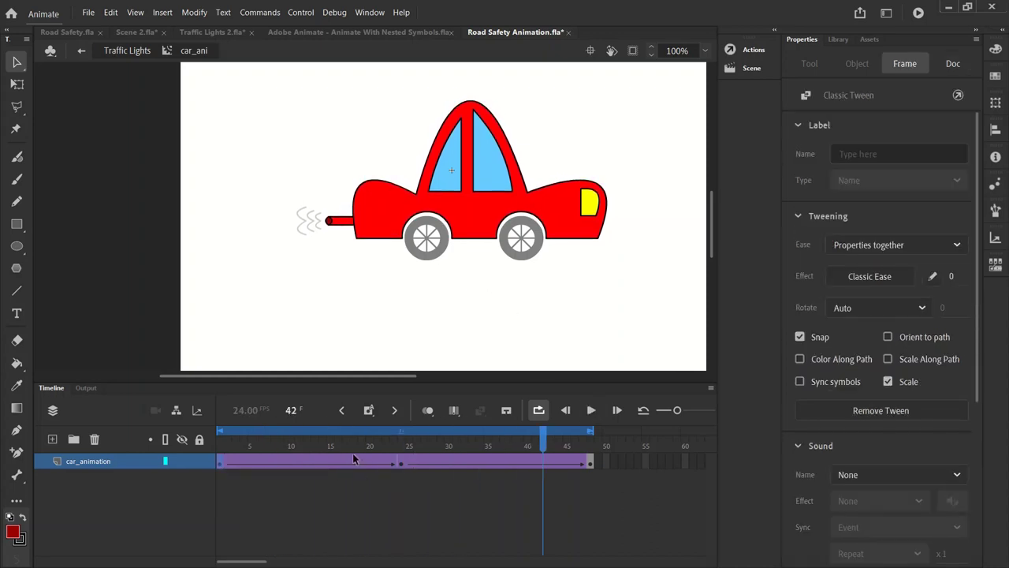
# - Speed up the body motion by moving the middle keyframe to frame 10 and the last keyframe to frame 20
pyautogui.click(401, 463)
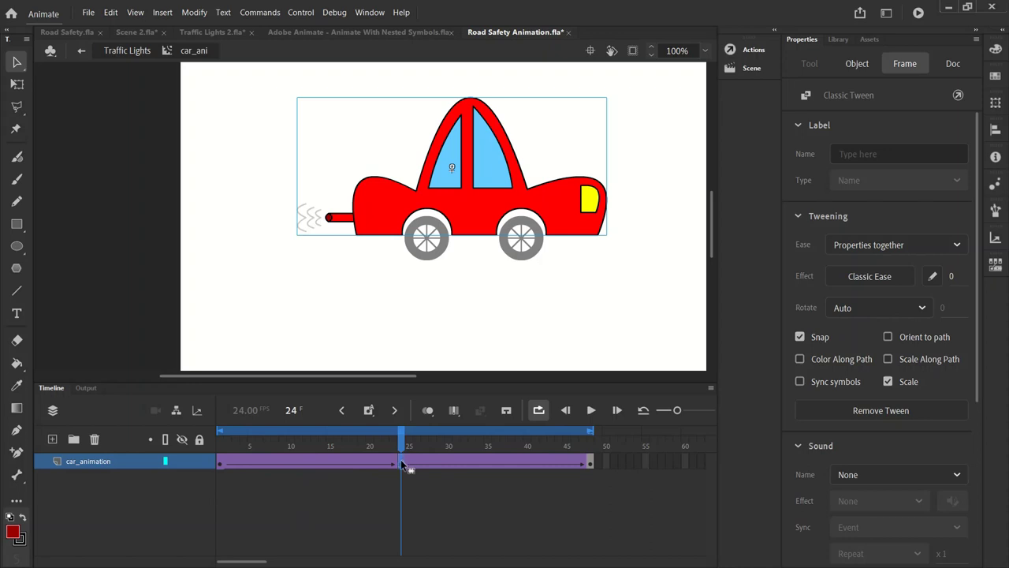
pyautogui.moveTo(400, 463); pyautogui.dragTo(292, 466)
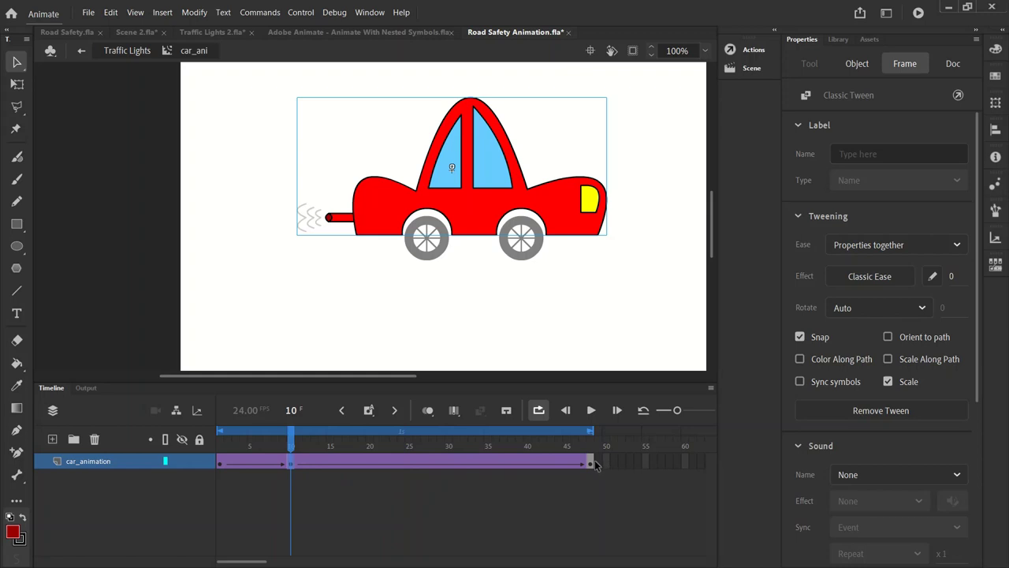
pyautogui.moveTo(593, 465)
pyautogui.mouseDown()
pyautogui.moveTo(365, 457)
pyautogui.moveTo(593, 459)
pyautogui.mouseUp()
pyautogui.click(590, 462)
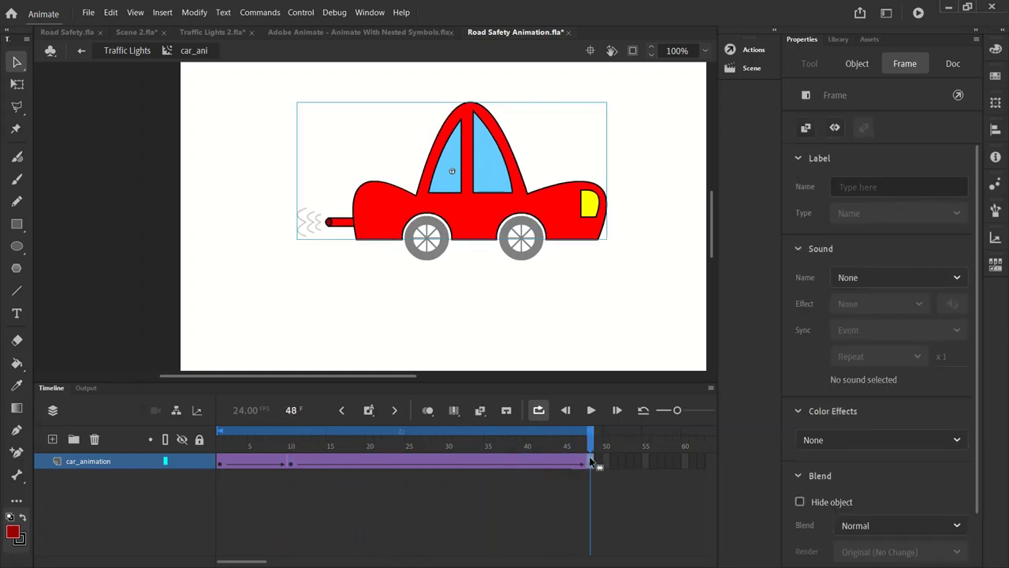
pyautogui.moveTo(376, 466); pyautogui.dragTo(601, 464)
# - Remove the leftover frames after frame 20 and play the shortened loop from the start
pyautogui.rightClick(561, 454)
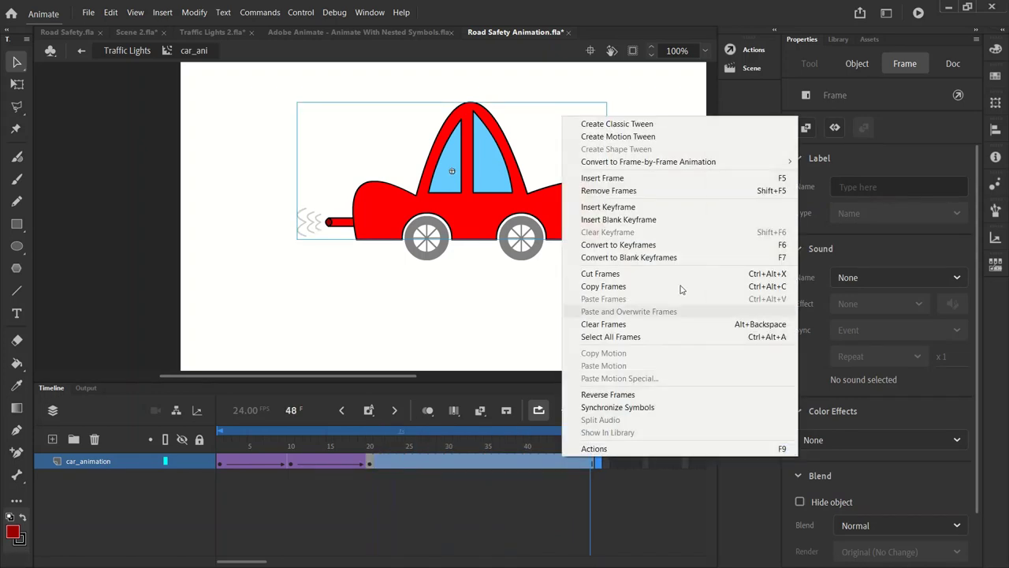
pyautogui.click(621, 191)
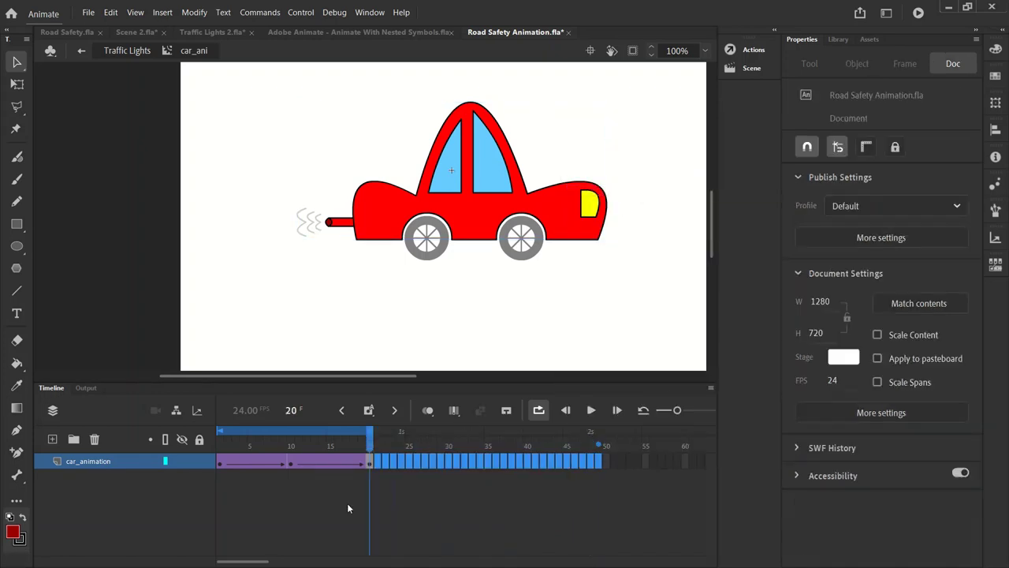
pyautogui.click(229, 465)
pyautogui.click(592, 410)
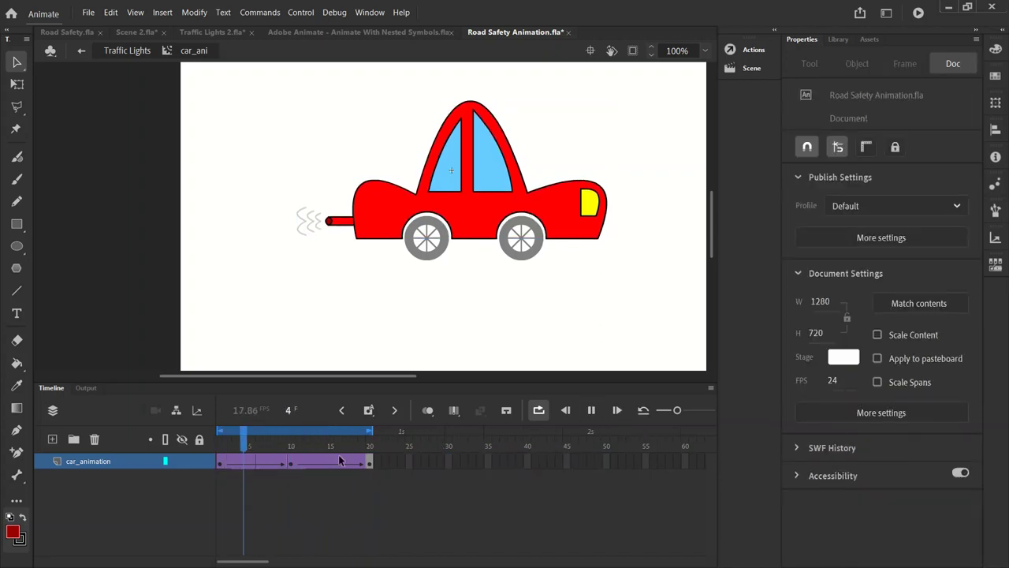
# - Shorten the motion further by moving the middle keyframe to frame 5 and the last keyframe to frame 10
pyautogui.click(290, 465)
pyautogui.click(289, 463)
pyautogui.click(251, 463)
pyautogui.press('F6')
pyautogui.click(370, 464)
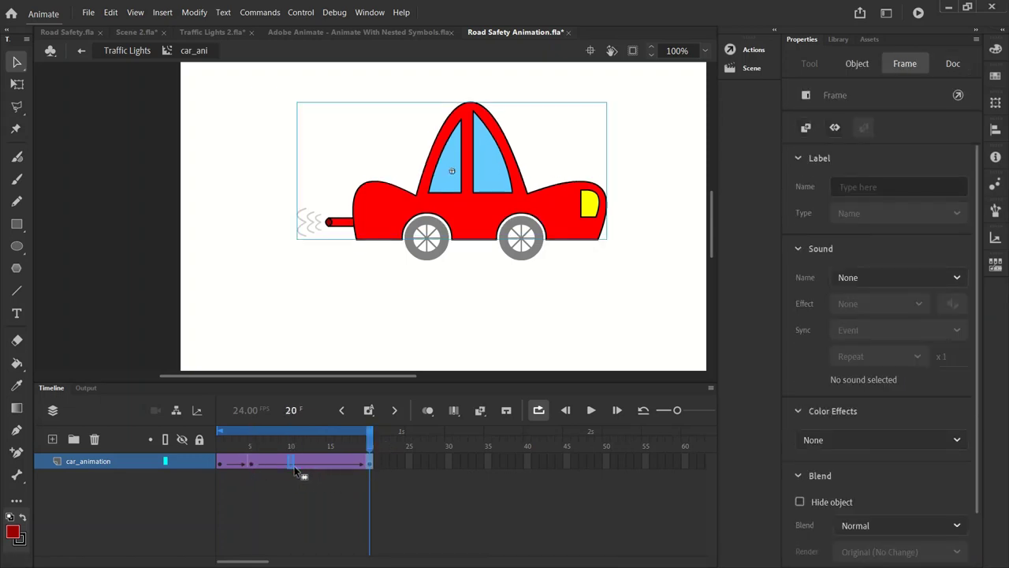
pyautogui.moveTo(296, 468); pyautogui.dragTo(291, 464)
# - Remove the leftover frames after frame 10 and preview the faster loop
pyautogui.press('Return')
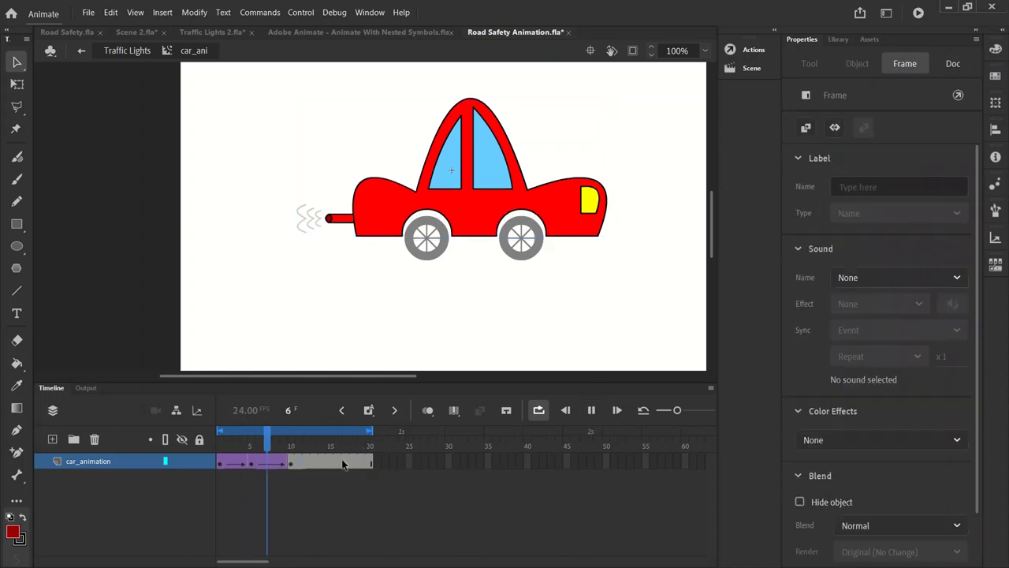
pyautogui.rightClick(335, 458)
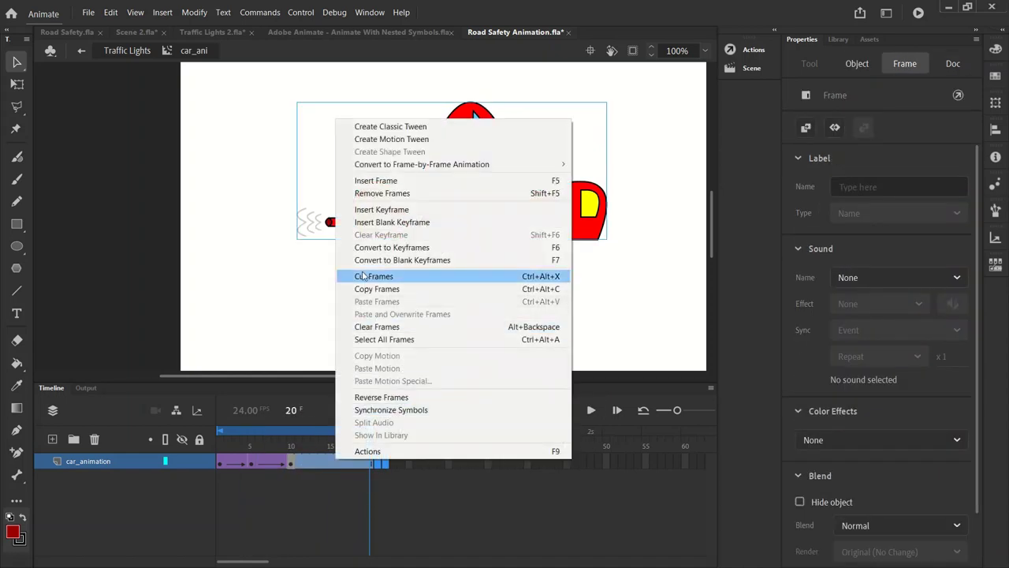
pyautogui.click(382, 193)
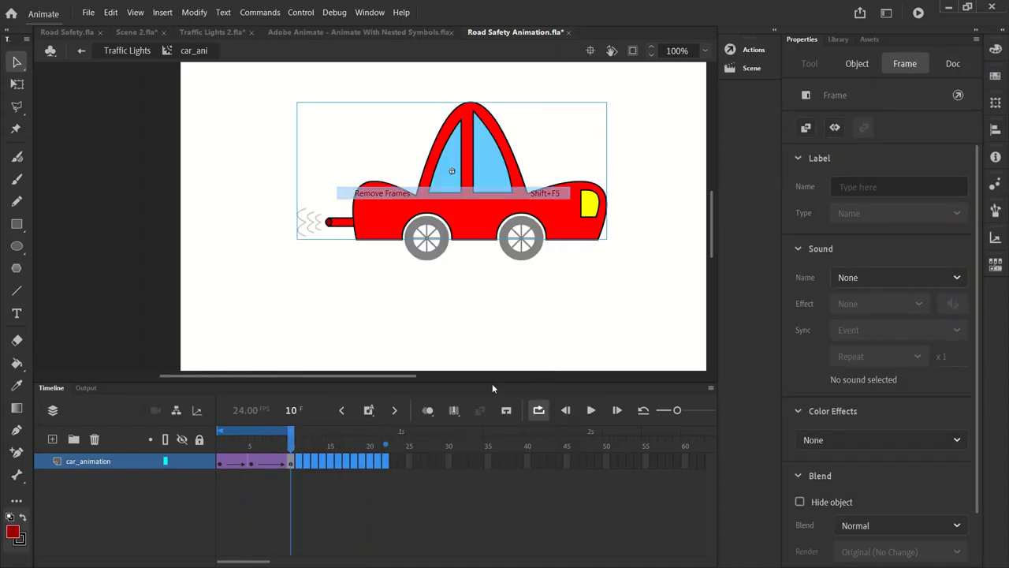
pyautogui.click(592, 410)
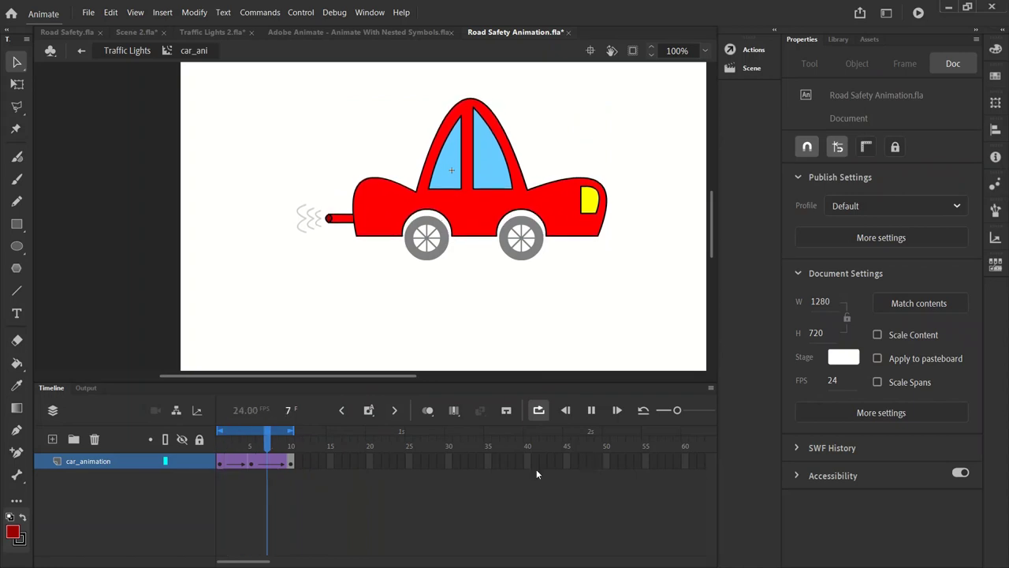
pyautogui.click(279, 468)
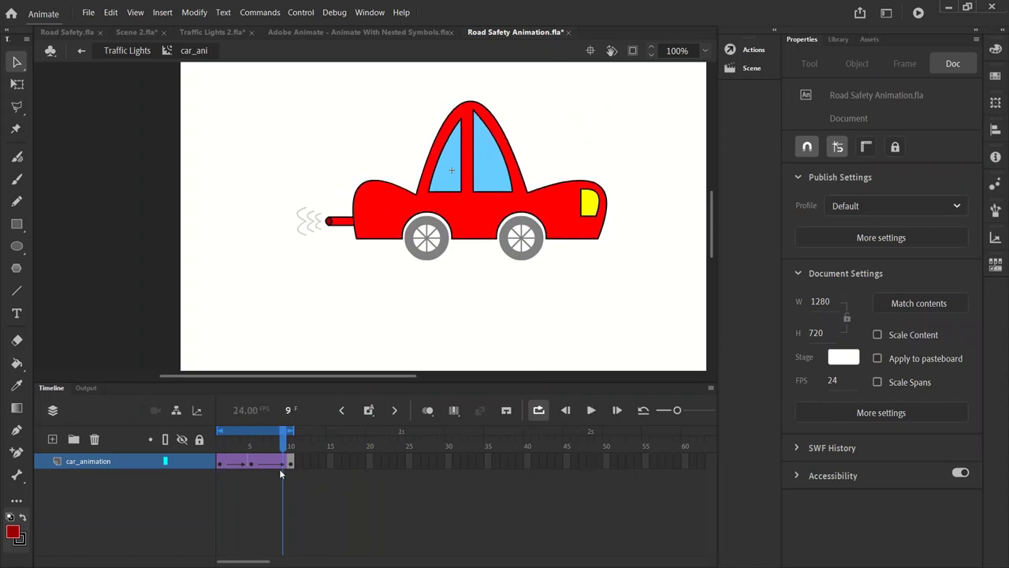
# - Compare the number of in-between frames in the two tween spans before and after the frame 5 keyframe
pyautogui.click(236, 464)
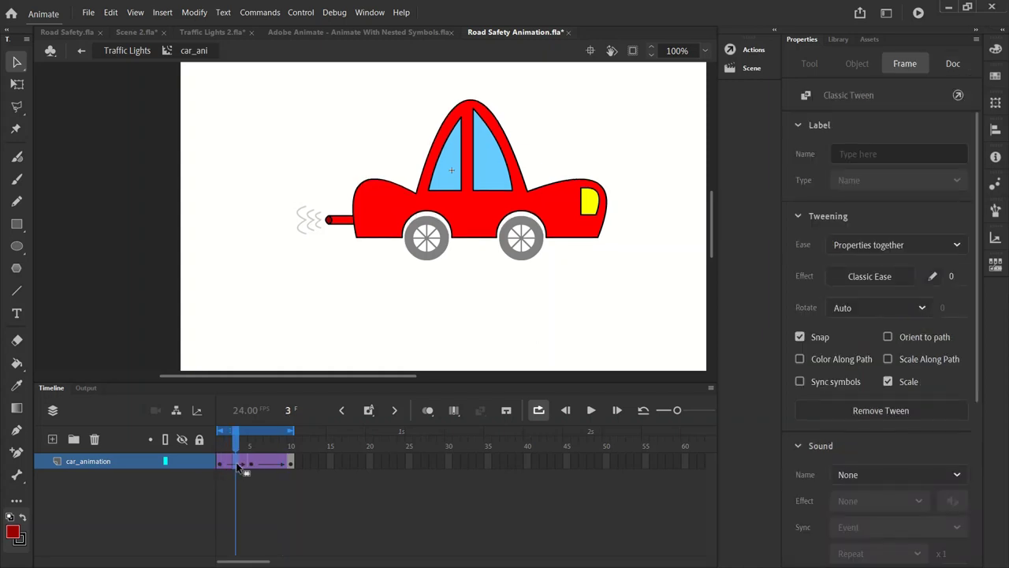
pyautogui.click(246, 466)
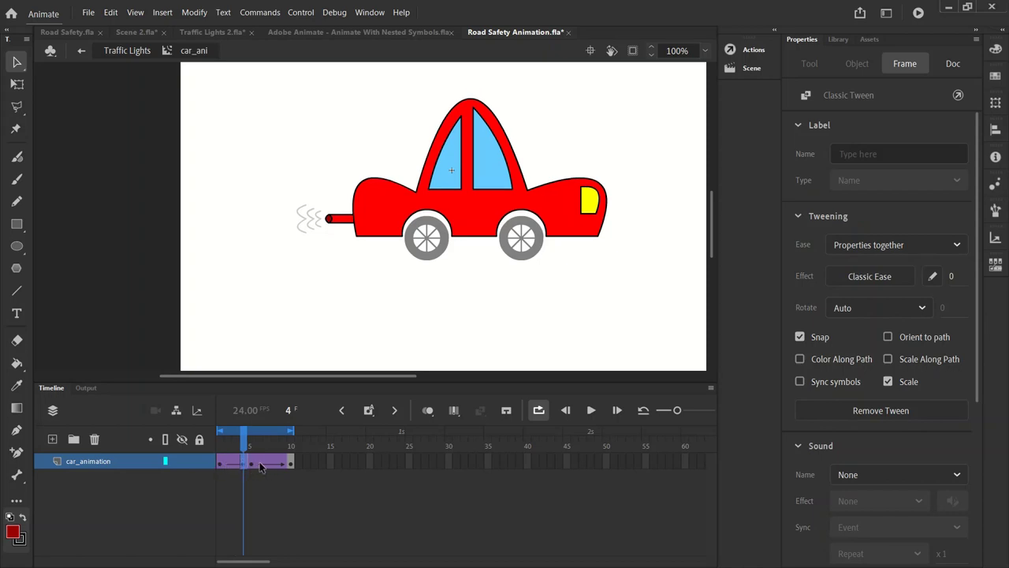
pyautogui.click(258, 462)
pyautogui.click(266, 463)
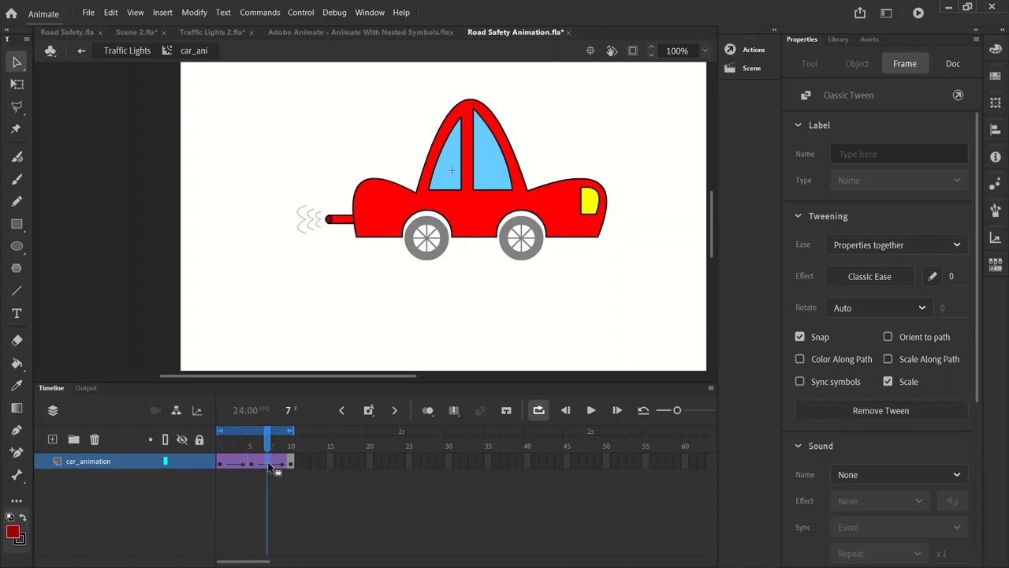
pyautogui.click(273, 462)
# - Move the last keyframe to frame 9 and remove the leftover frame 10 to even out the two tweens
pyautogui.click(290, 462)
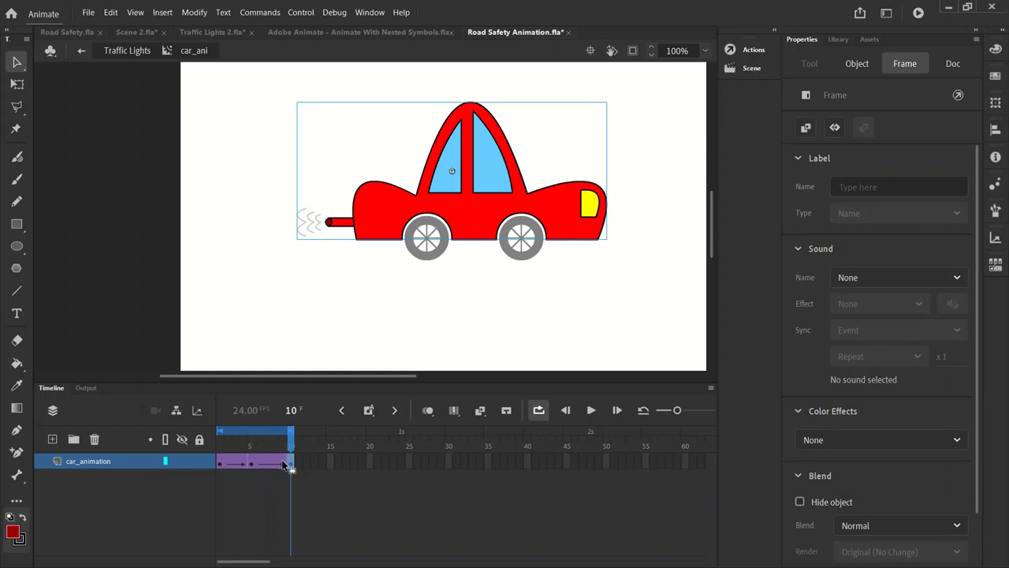
pyautogui.rightClick(291, 465)
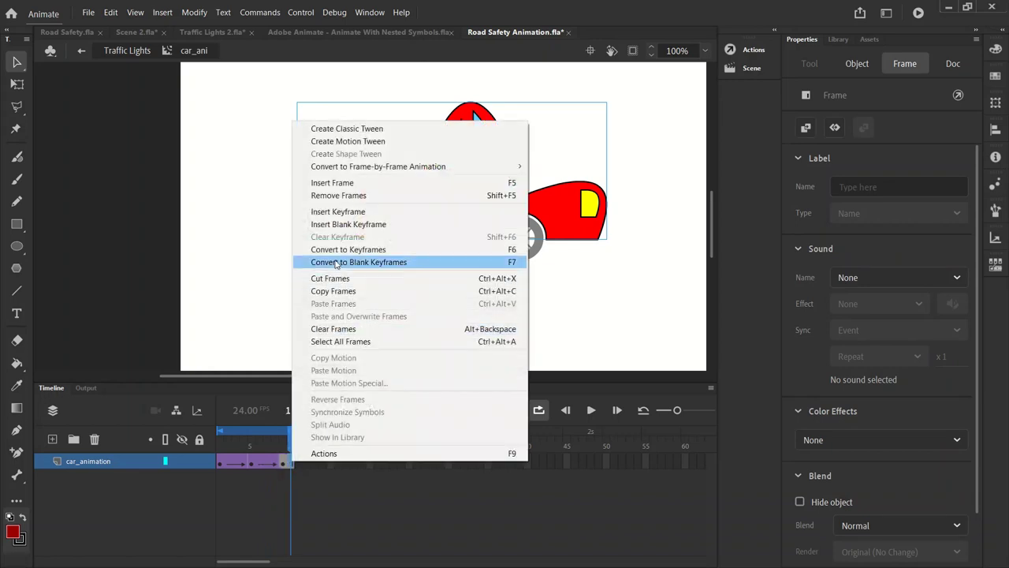
pyautogui.click(332, 201)
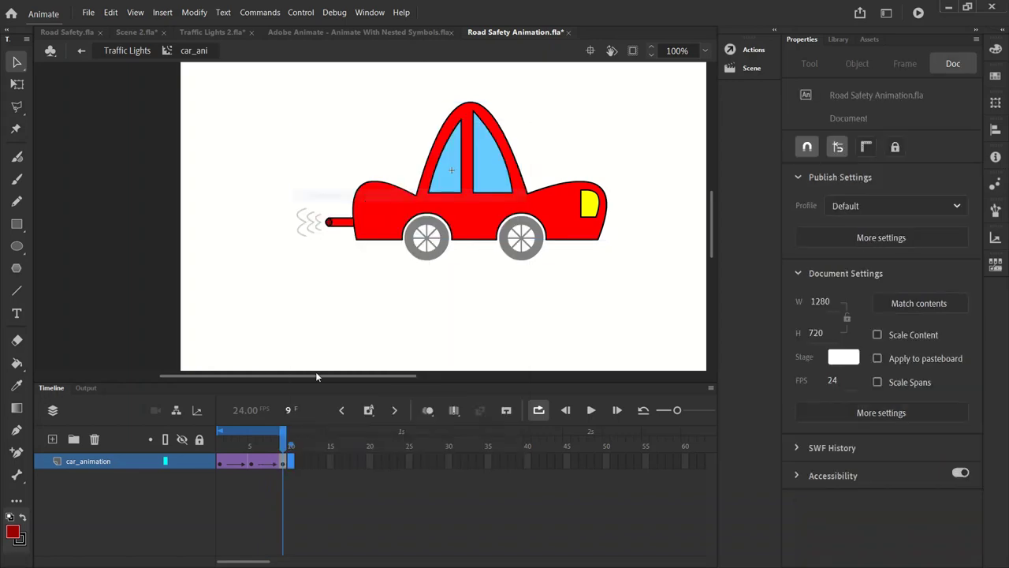
# - Check the frame 5 keyframe, play the nine-frame loop, and return the playhead to frame 1
pyautogui.click(251, 465)
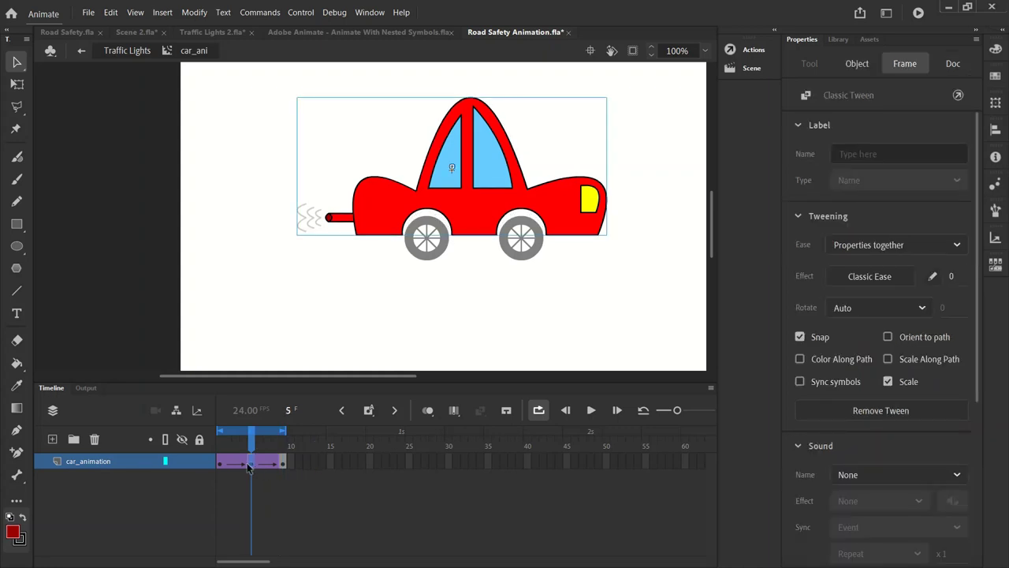
pyautogui.click(227, 465)
pyautogui.click(251, 461)
pyautogui.click(590, 410)
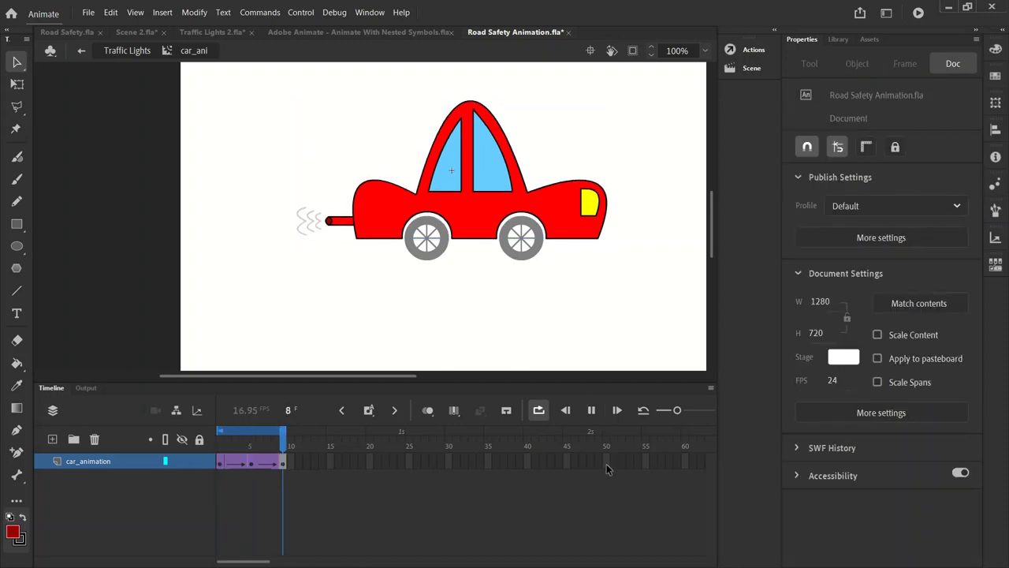
pyautogui.click(223, 462)
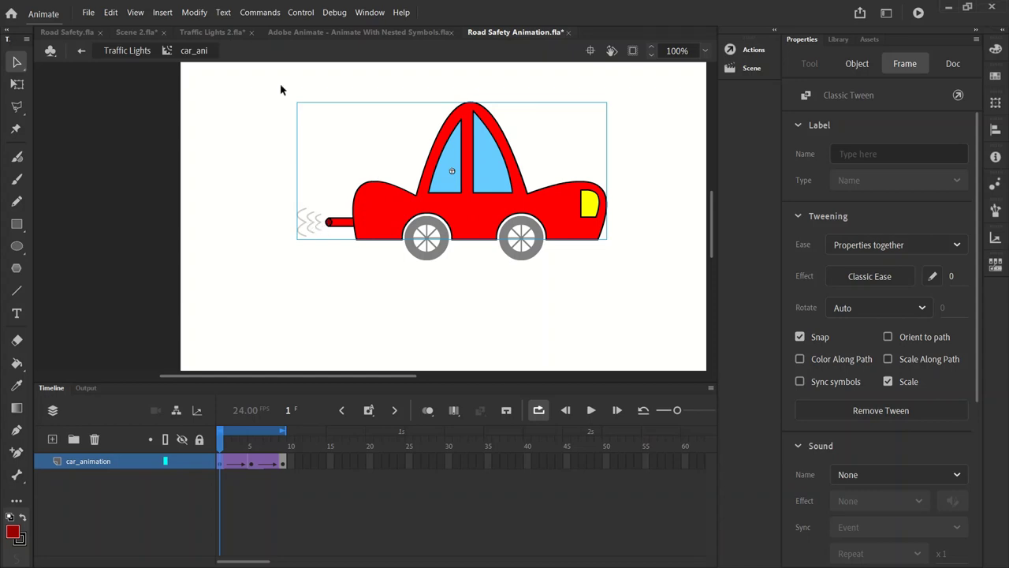
# - Return to the Traffic Lights scene, fit the whole stage in view, and check the car_ani instance
pyautogui.click(130, 51)
pyautogui.click(636, 234)
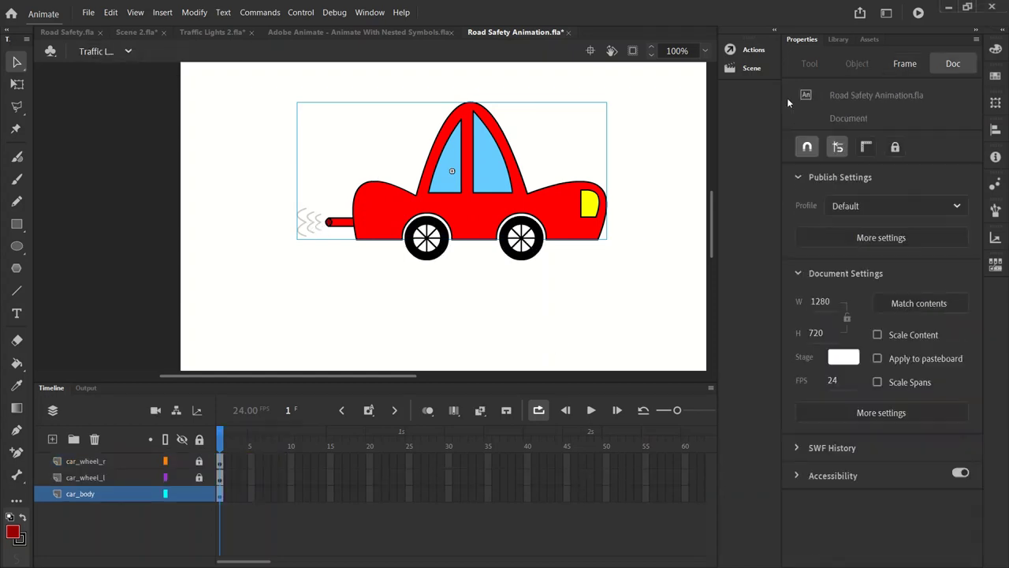
pyautogui.click(704, 50)
pyautogui.click(733, 68)
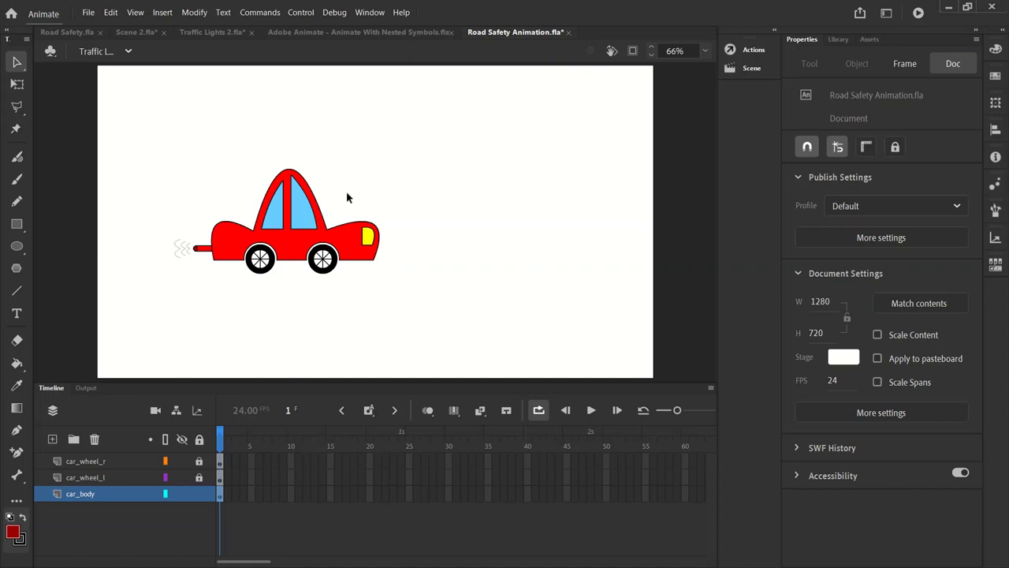
pyautogui.moveTo(424, 146); pyautogui.dragTo(160, 297)
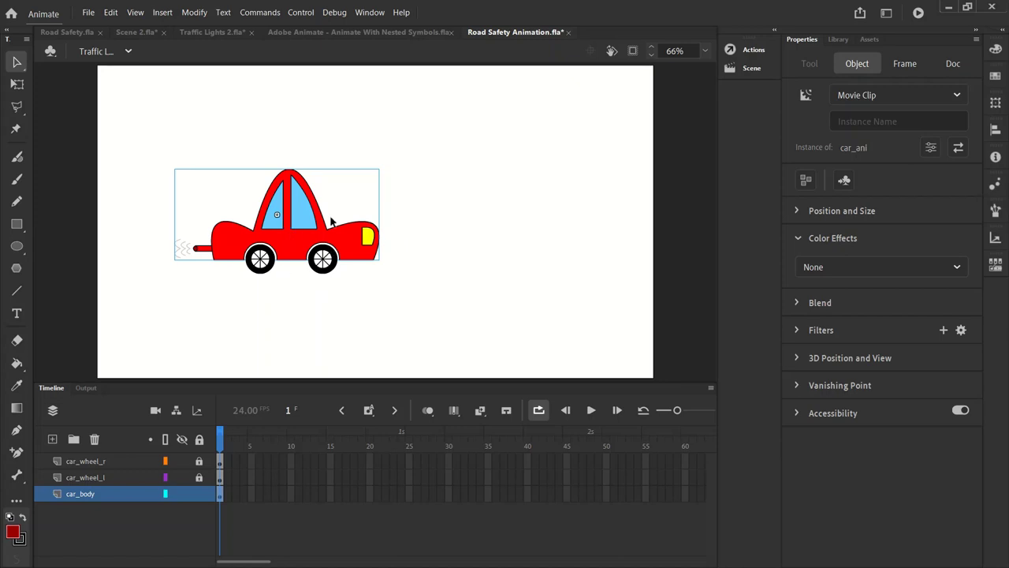
pyautogui.click(299, 277)
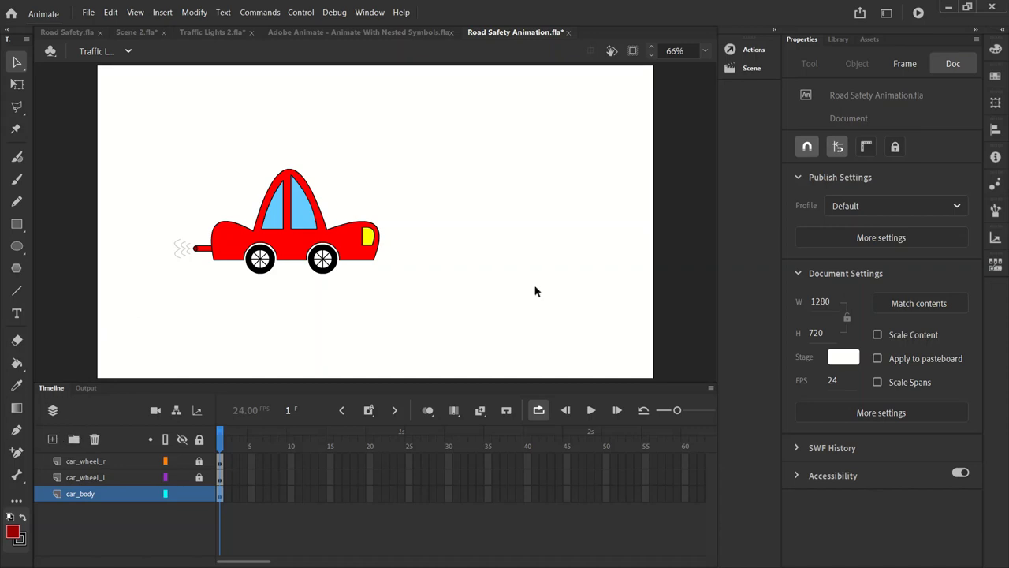
# - Add a layer named background and place it beneath the car_body layer
pyautogui.click(53, 439)
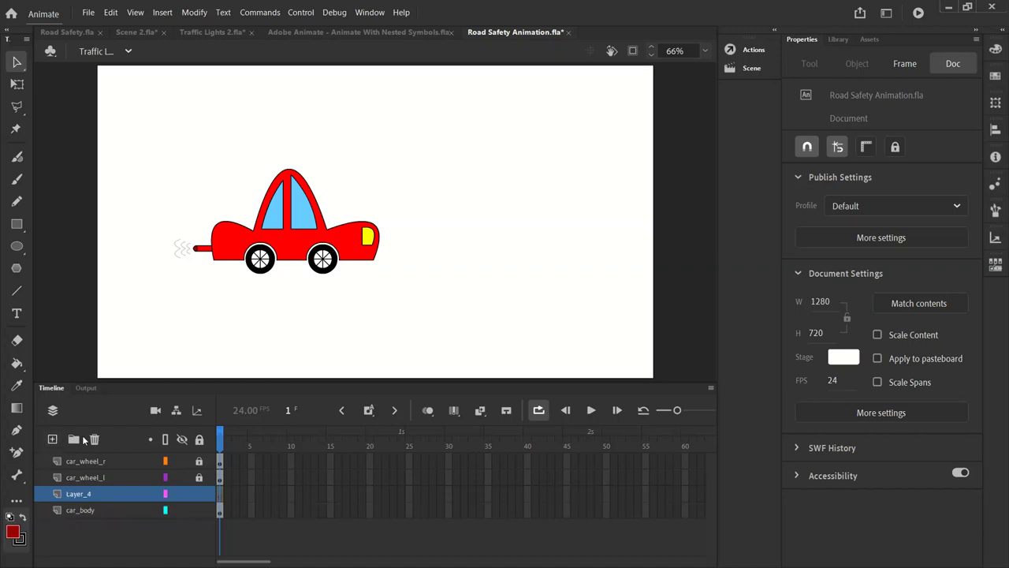
pyautogui.doubleClick(85, 493)
pyautogui.write('background')
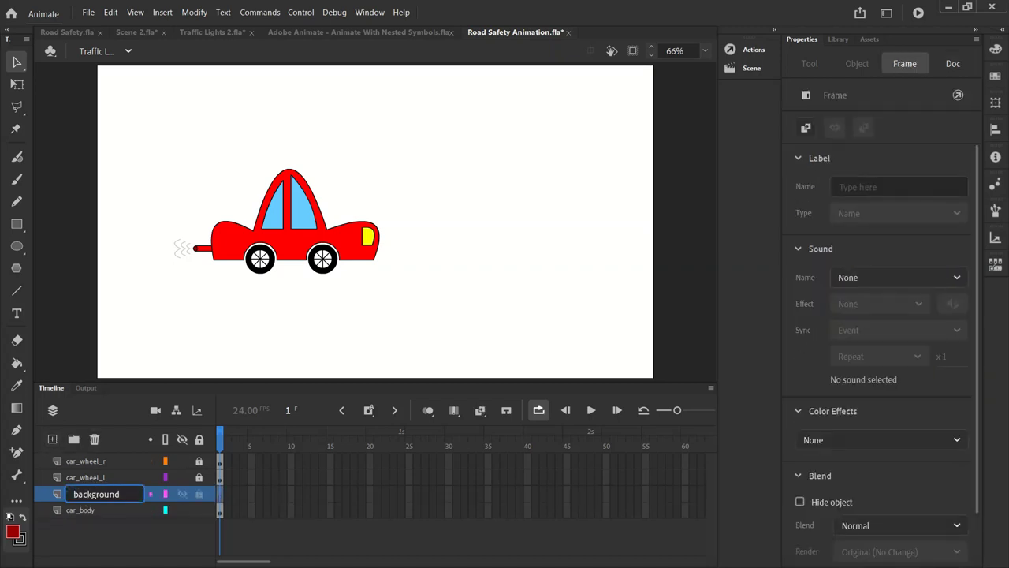
pyautogui.press('Return')
pyautogui.moveTo(93, 496); pyautogui.dragTo(89, 513)
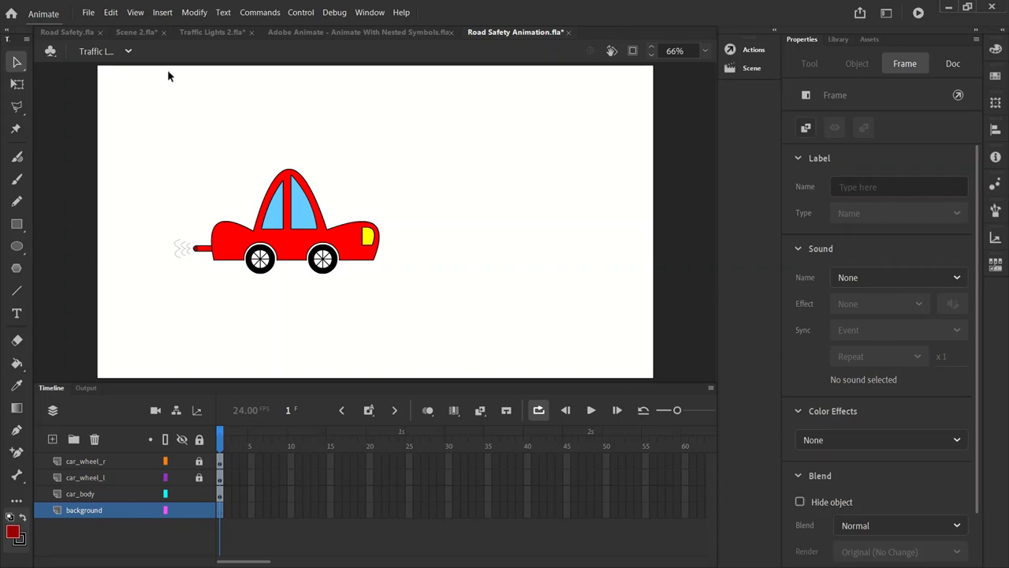
# - Draw a sky rectangle with a light cyan #66FFFF fill and no stroke, slightly overlapping the stage edges and covering roughly its upper four fifths
pyautogui.click(19, 226)
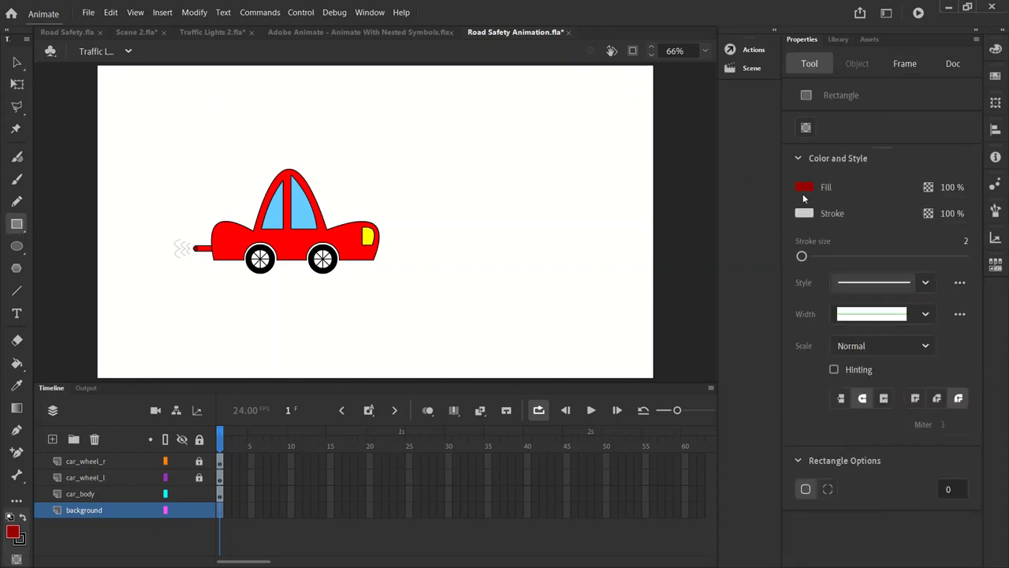
pyautogui.click(803, 187)
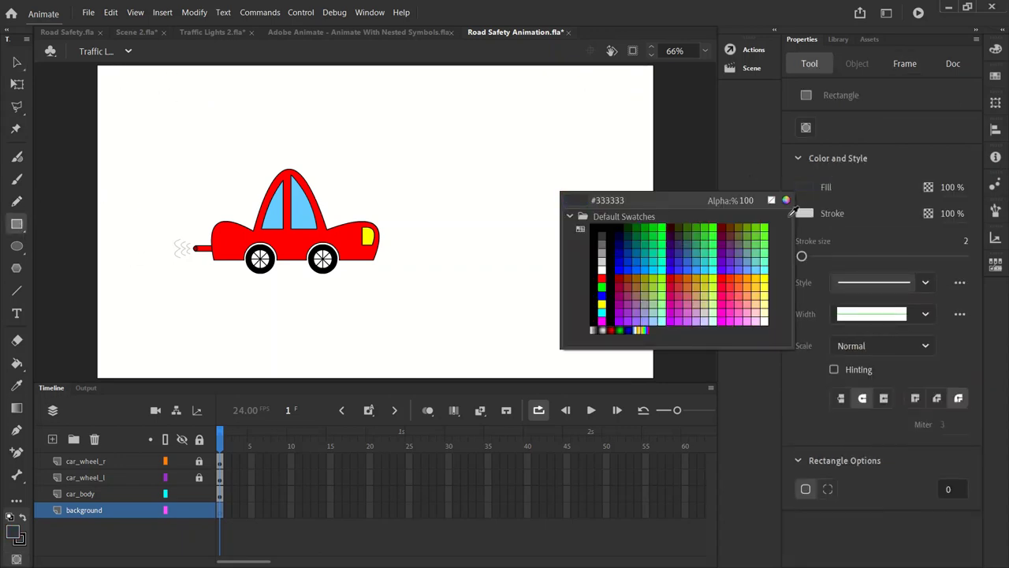
pyautogui.click(769, 266)
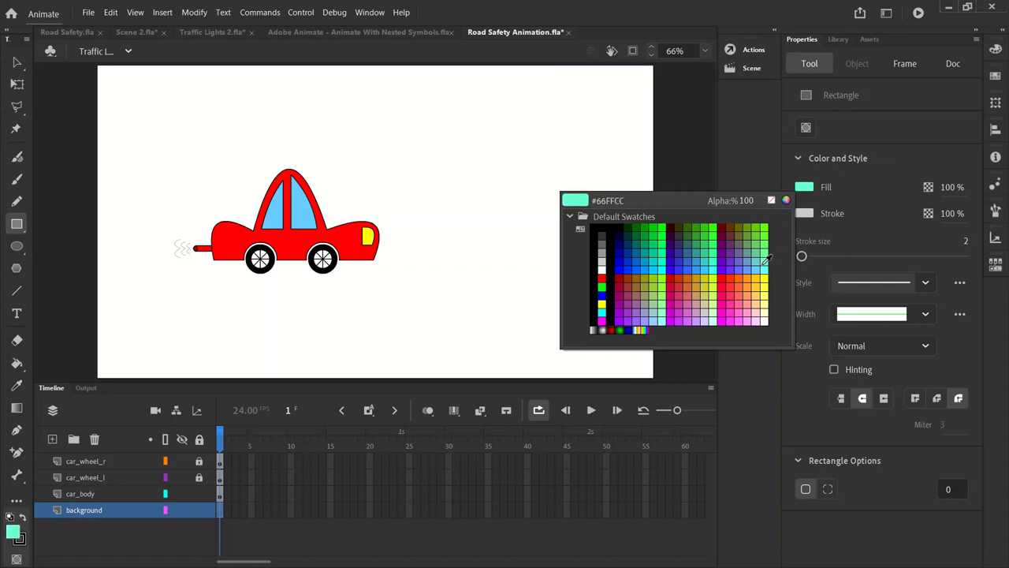
pyautogui.click(766, 269)
pyautogui.click(804, 213)
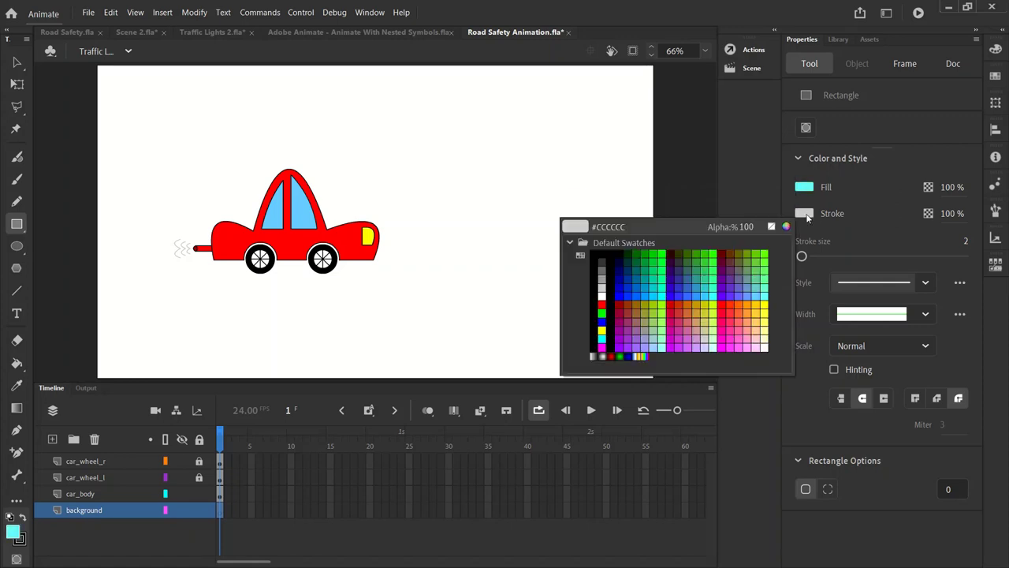
pyautogui.click(771, 231)
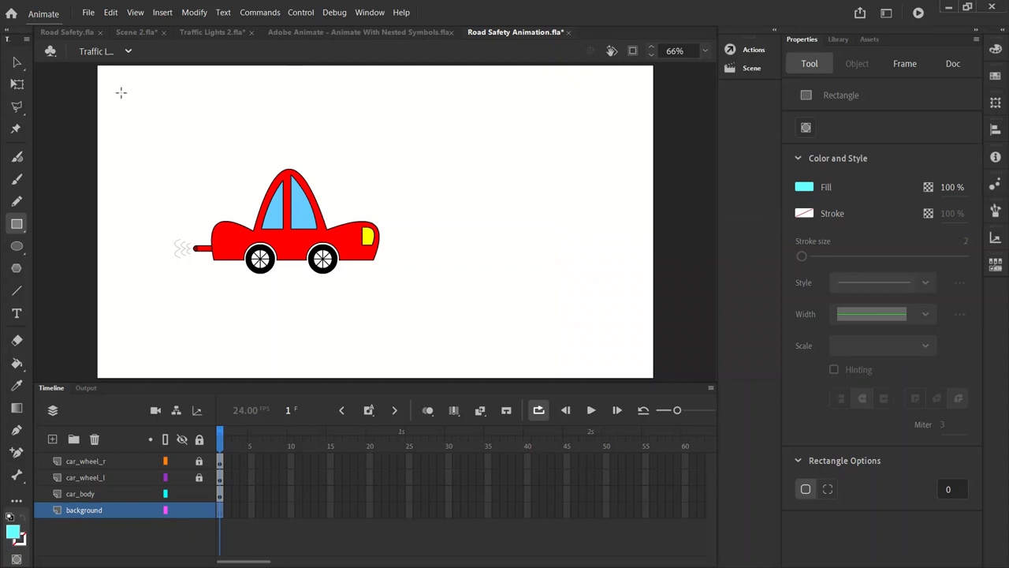
pyautogui.click(703, 51)
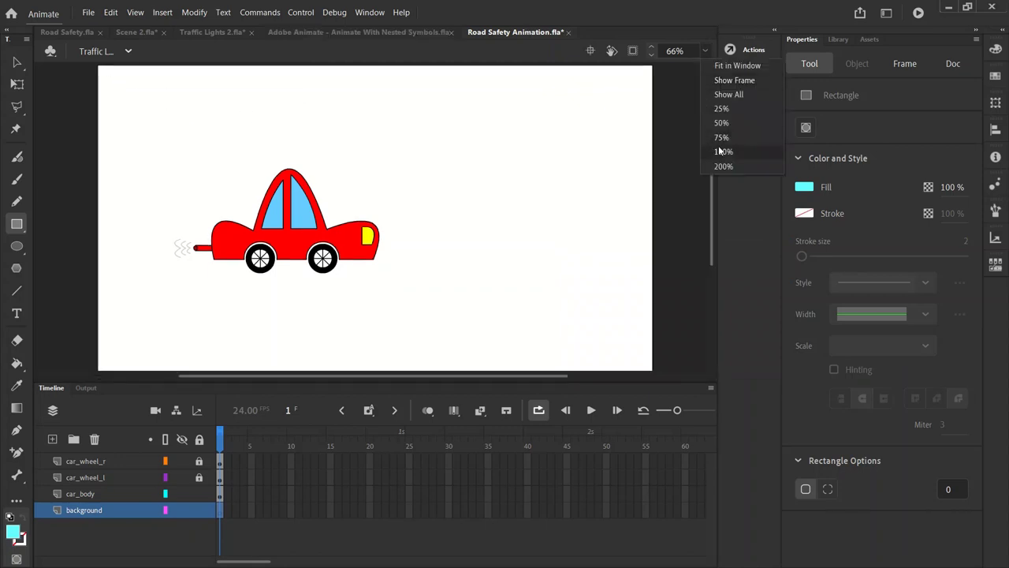
pyautogui.click(725, 131)
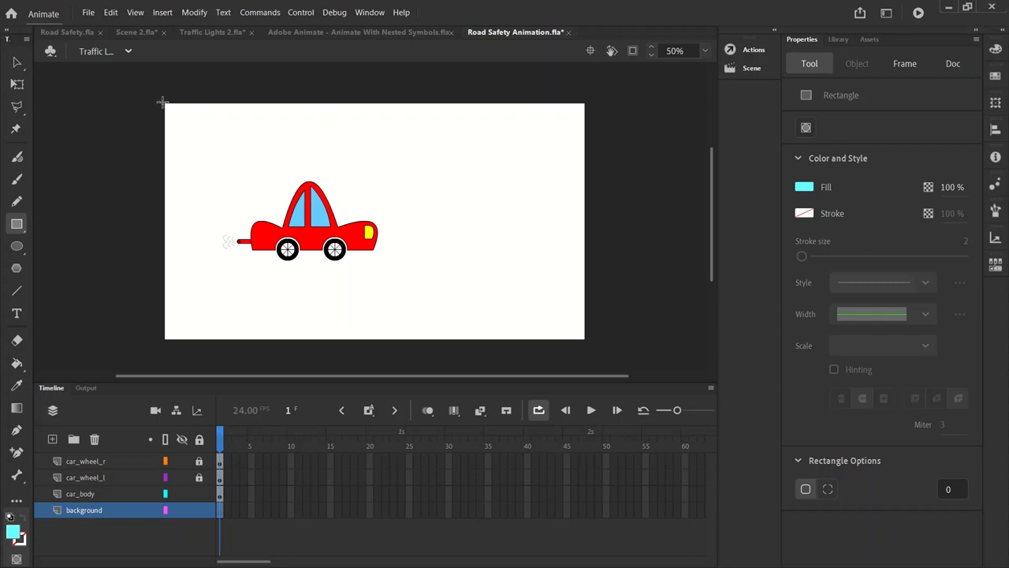
pyautogui.moveTo(161, 101); pyautogui.dragTo(588, 297)
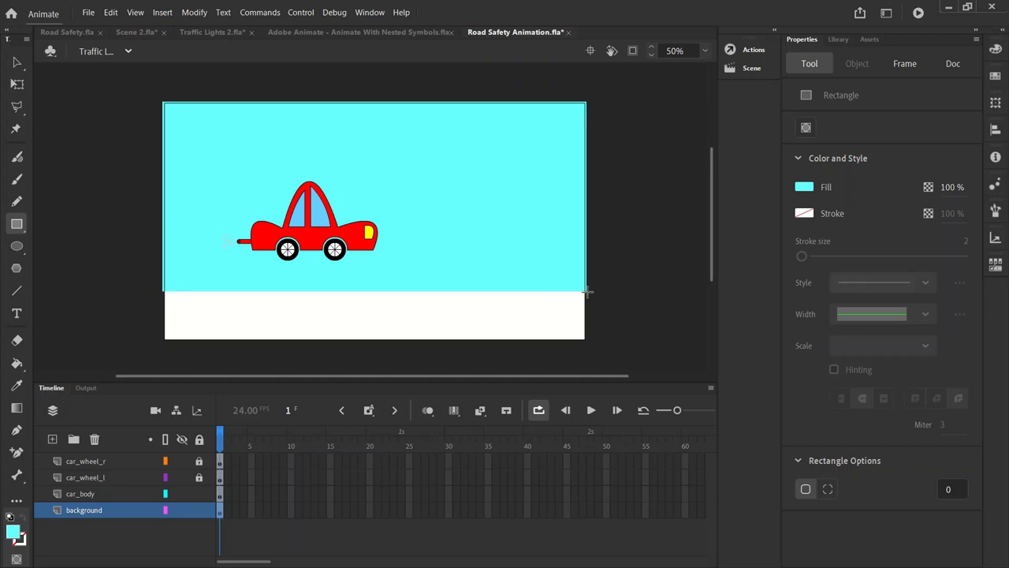
# - Draw a grey road rectangle without stroke across the full width of the stage, overlapping the lower edge of the sky
pyautogui.click(804, 187)
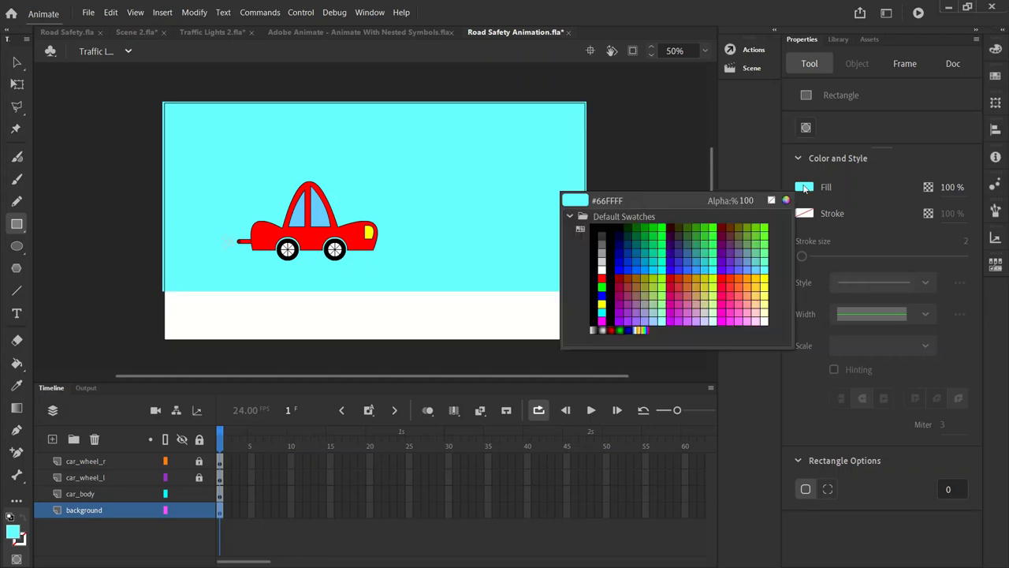
pyautogui.click(600, 252)
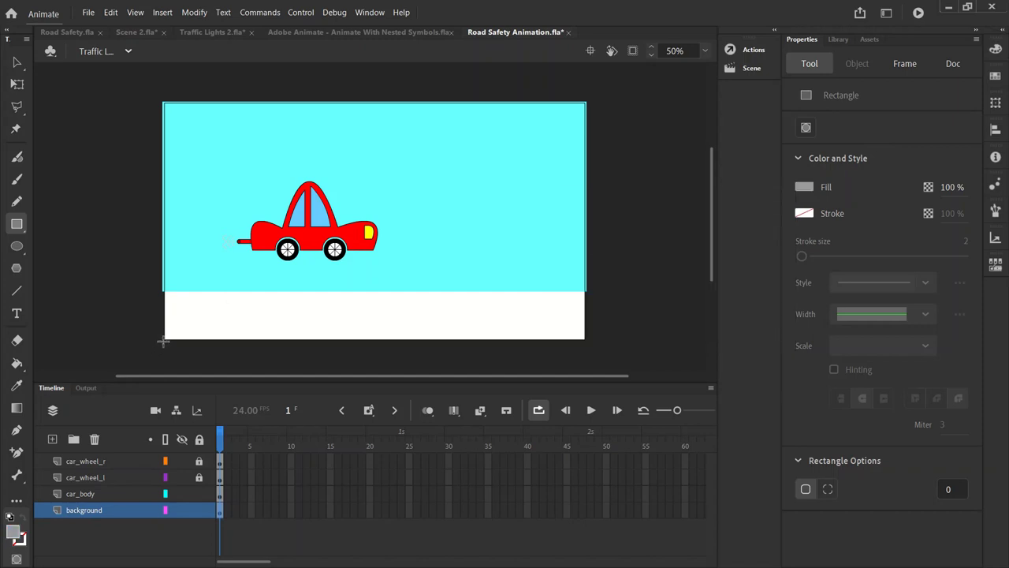
pyautogui.moveTo(162, 340); pyautogui.dragTo(594, 273)
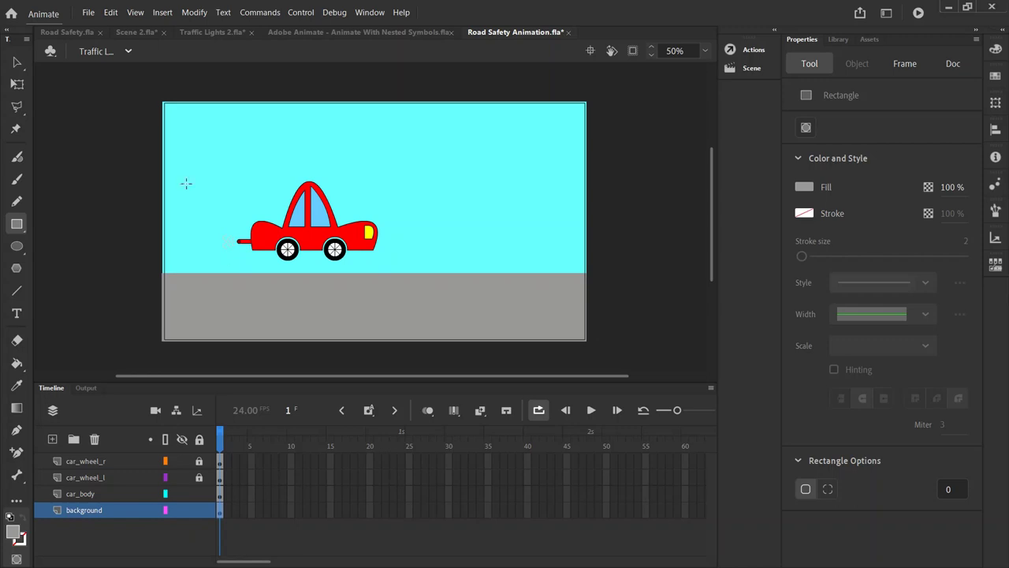
pyautogui.click(17, 62)
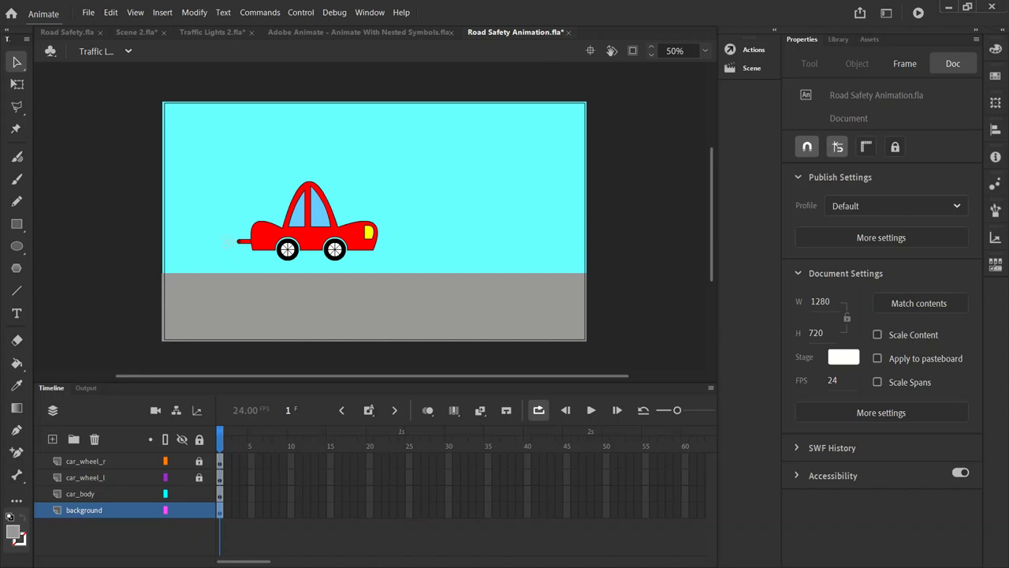
# - Lock the car_body layer and add a layer folder named Car above the background layer
pyautogui.click(199, 492)
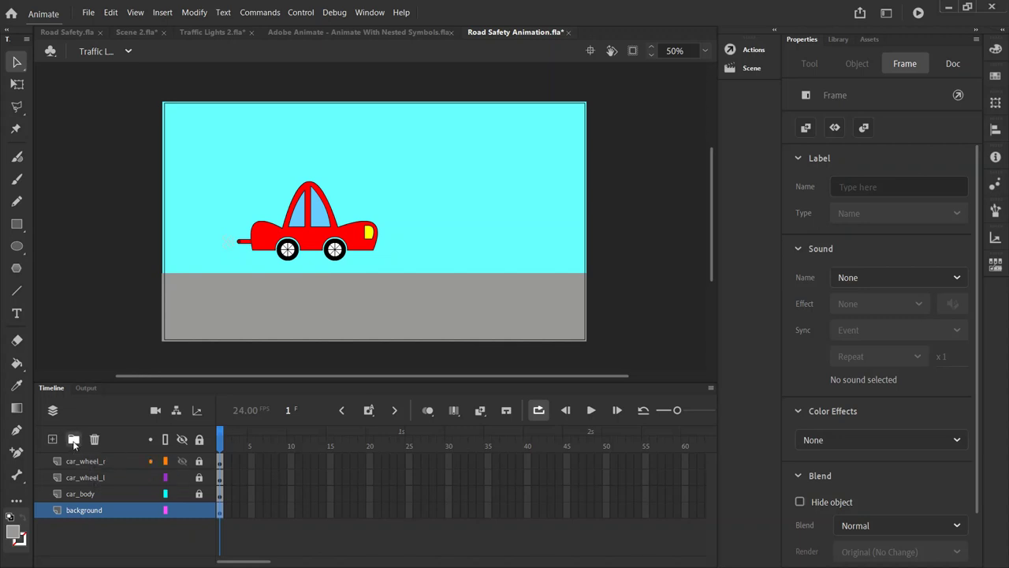
pyautogui.click(73, 439)
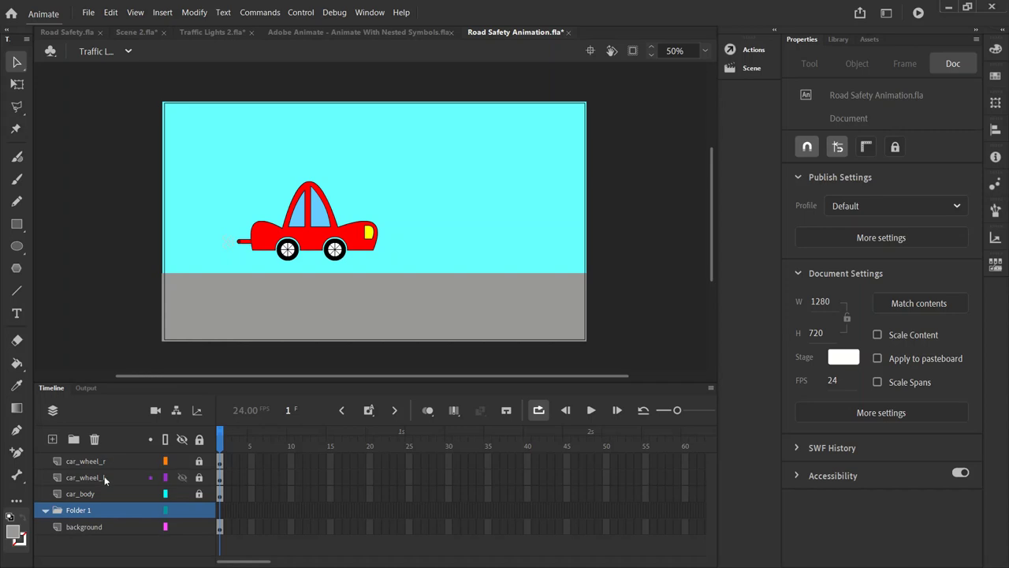
pyautogui.doubleClick(76, 510)
pyautogui.write('Car')
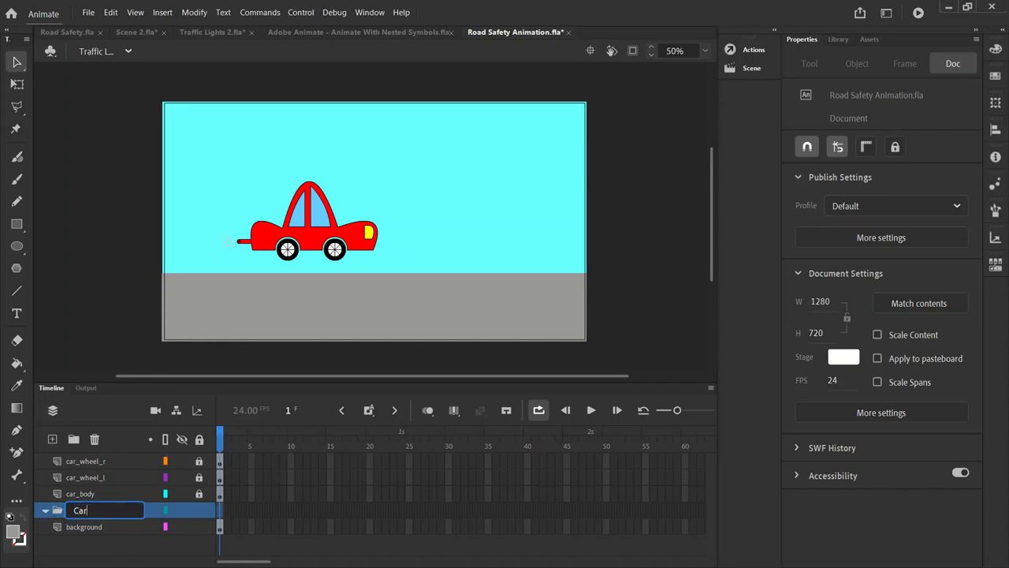
pyautogui.press('Return')
# - Move the car_wheel_r, car_wheel_l and car_body layers into the Car folder and collapse it
pyautogui.click(89, 462)
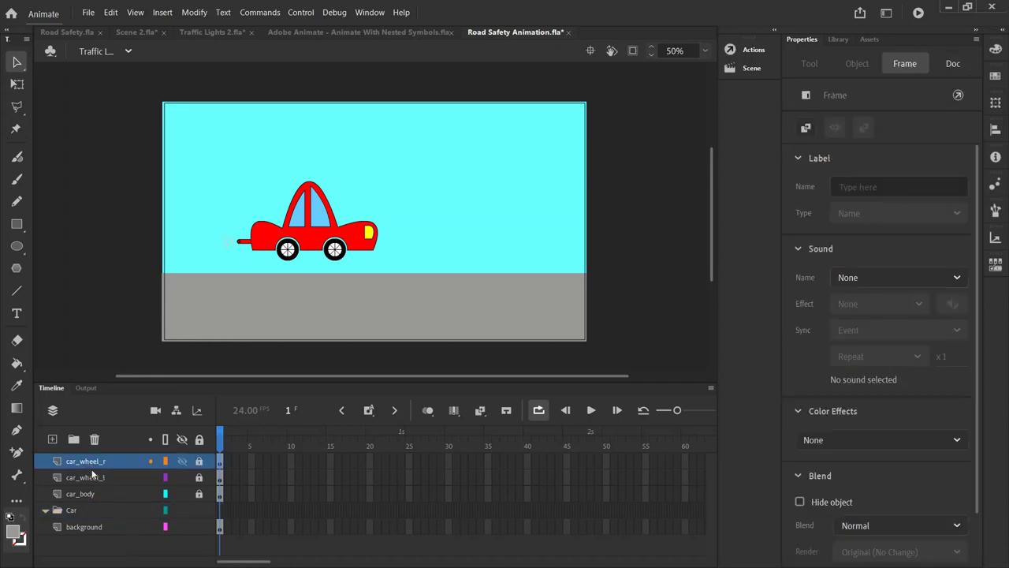
pyautogui.keyDown('shift'); pyautogui.click(89, 493); pyautogui.keyUp('shift')
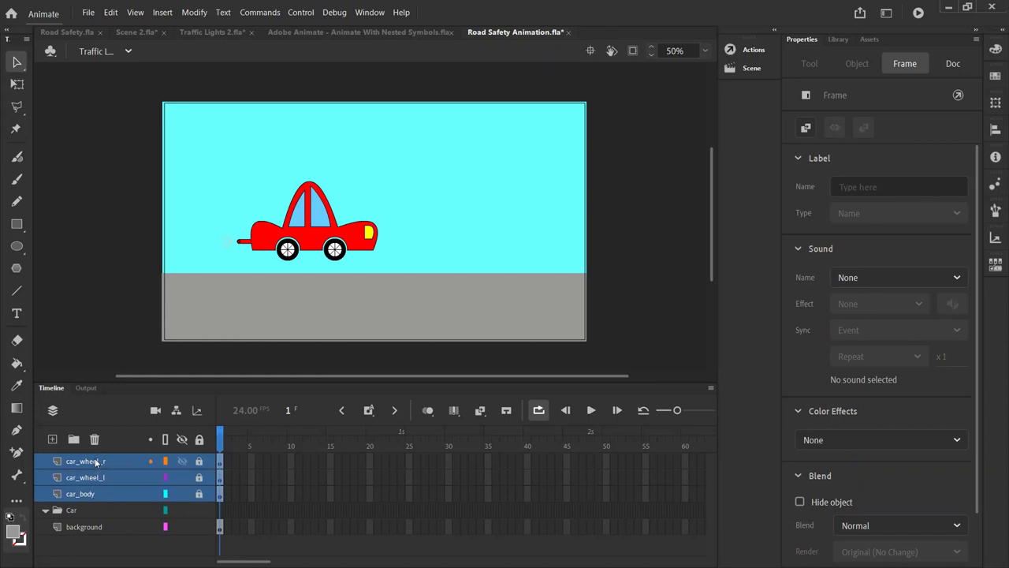
pyautogui.moveTo(88, 479); pyautogui.dragTo(74, 509)
pyautogui.click(45, 462)
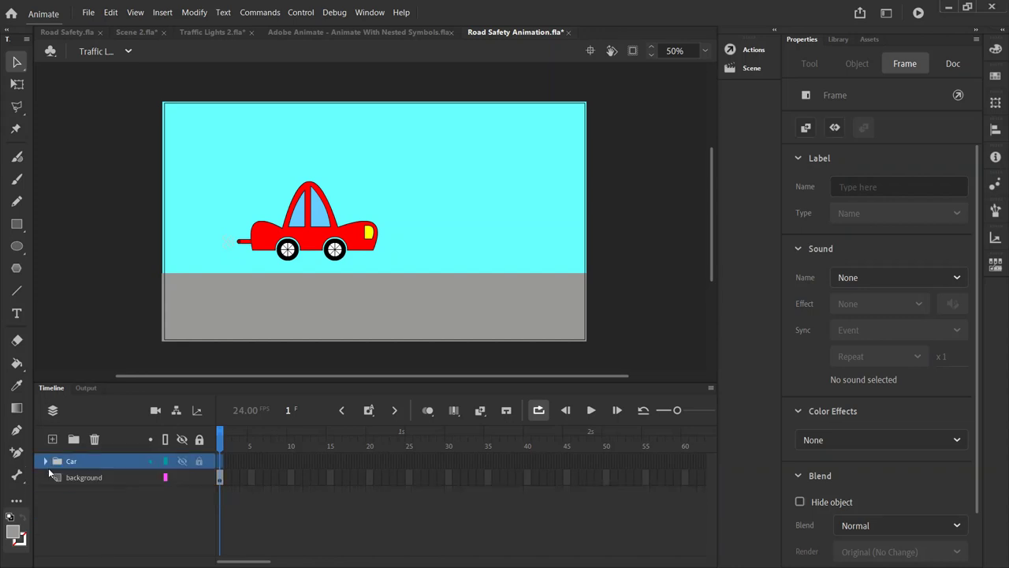
pyautogui.click(45, 462)
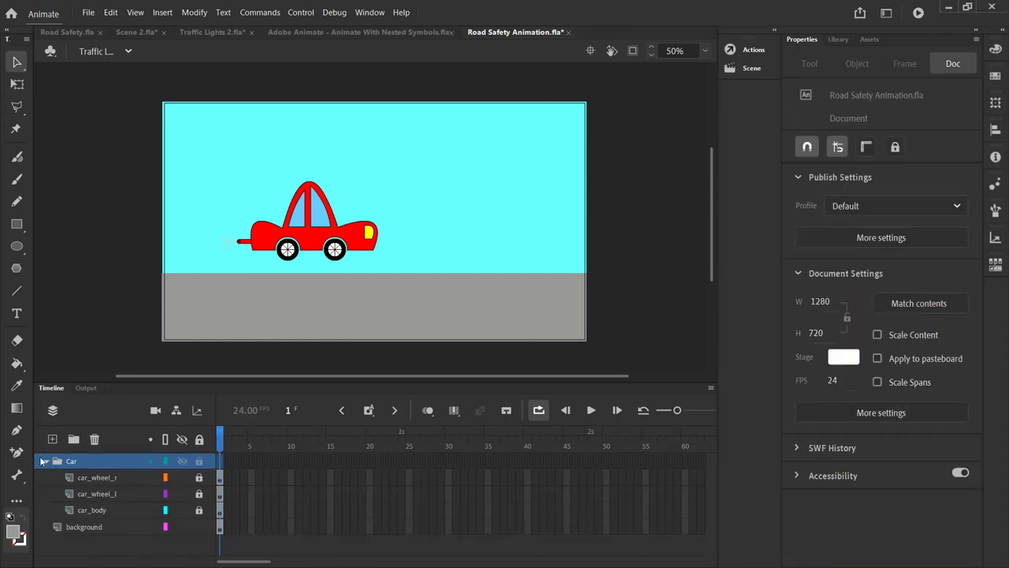
pyautogui.click(45, 462)
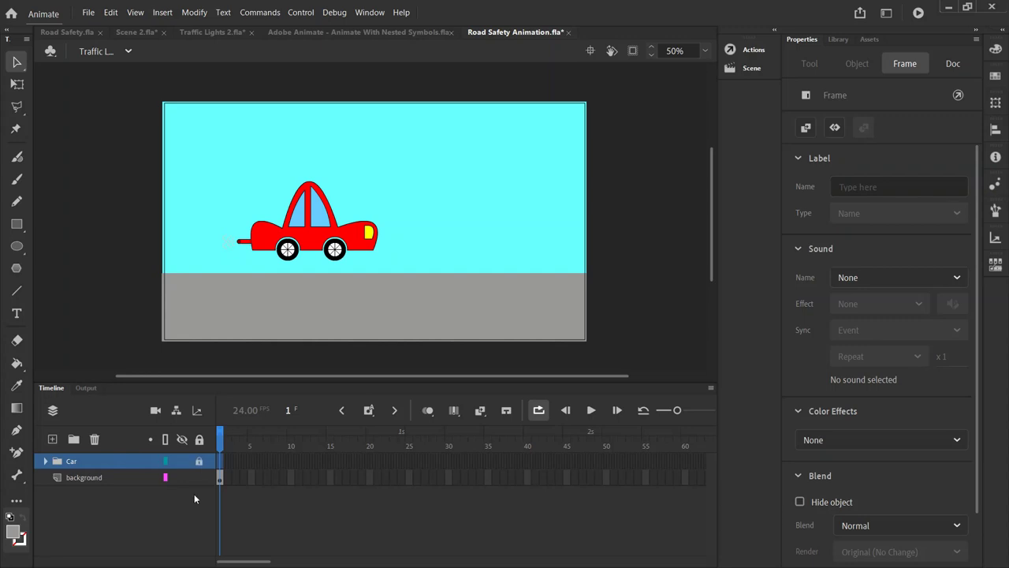
# - Unlock the layers in the Car folder and collapse it with all the car parts selected
pyautogui.click(45, 462)
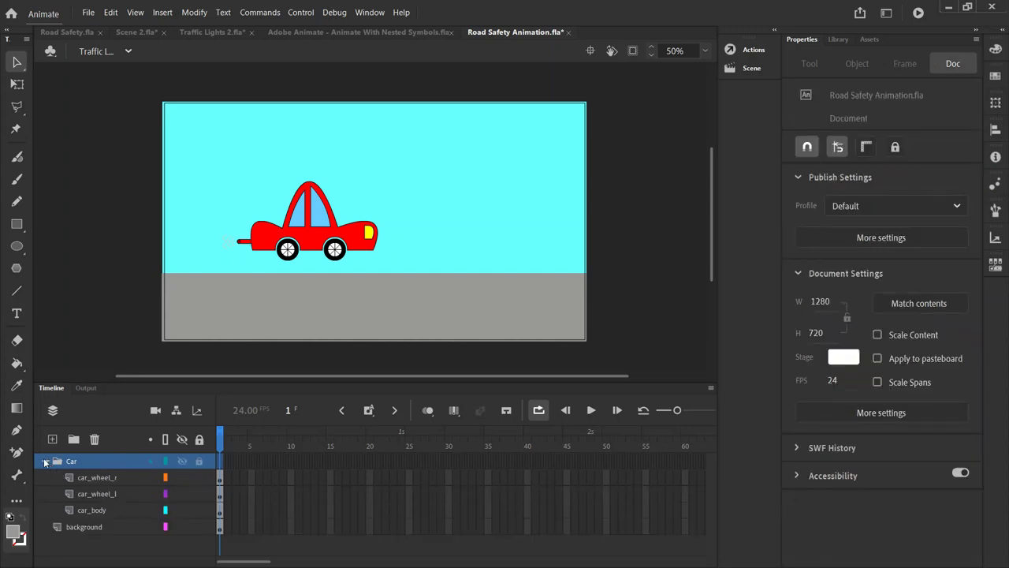
pyautogui.click(46, 462)
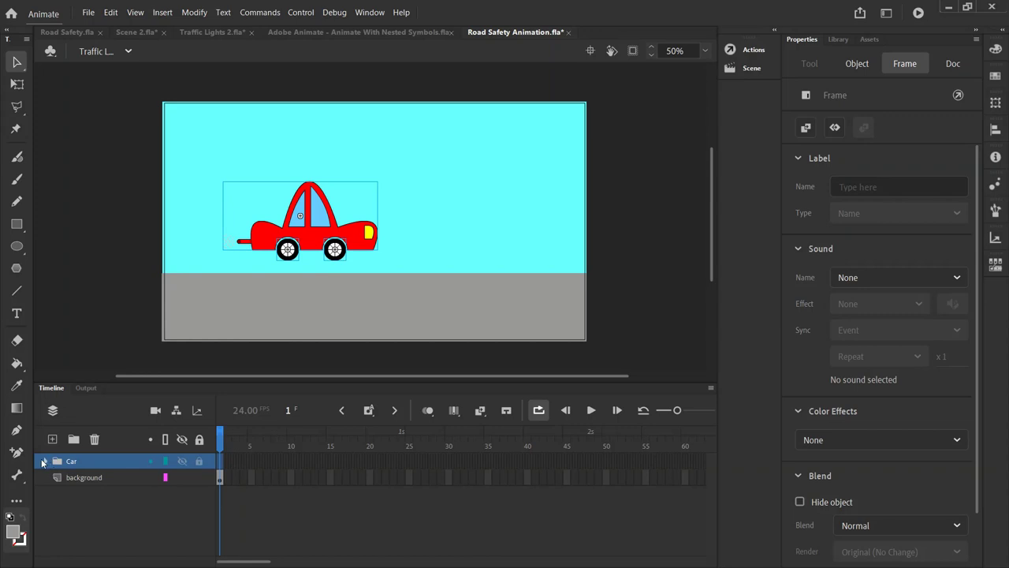
pyautogui.click(44, 461)
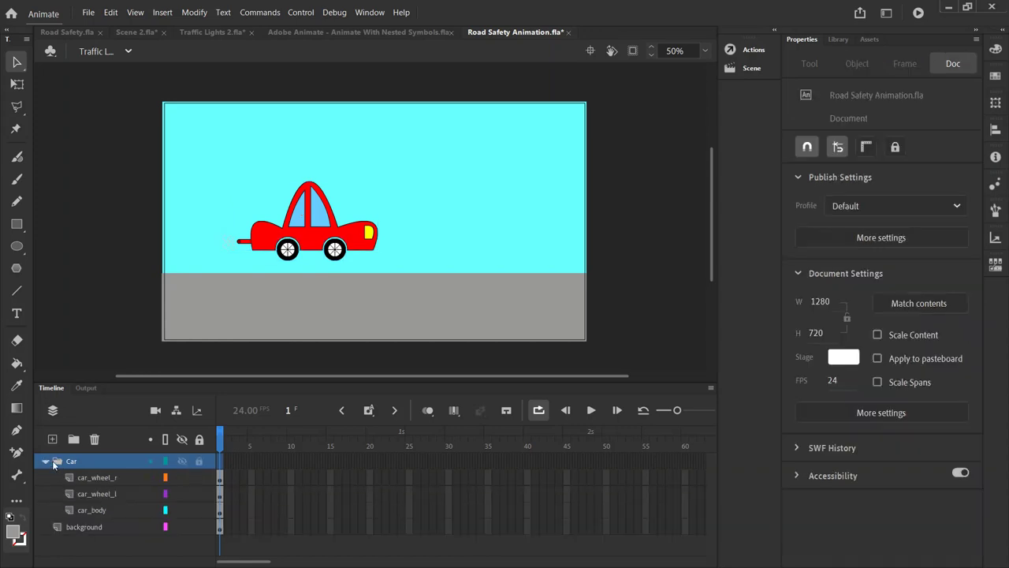
pyautogui.click(49, 462)
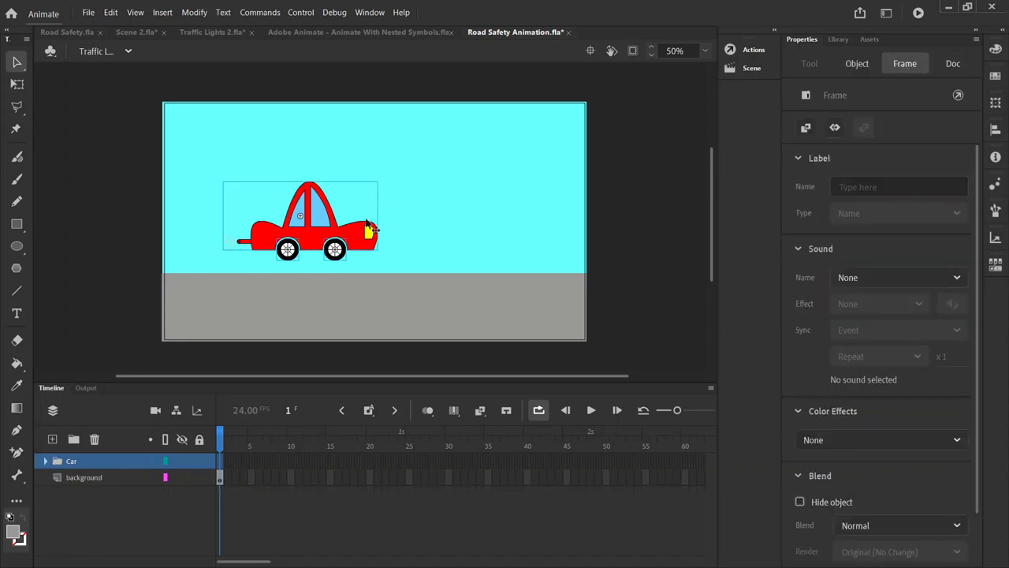
# - Fit the stage in view and move the whole car down onto the grey road near the stage's left edge
pyautogui.click(704, 50)
pyautogui.click(719, 126)
pyautogui.moveTo(349, 235); pyautogui.dragTo(257, 306)
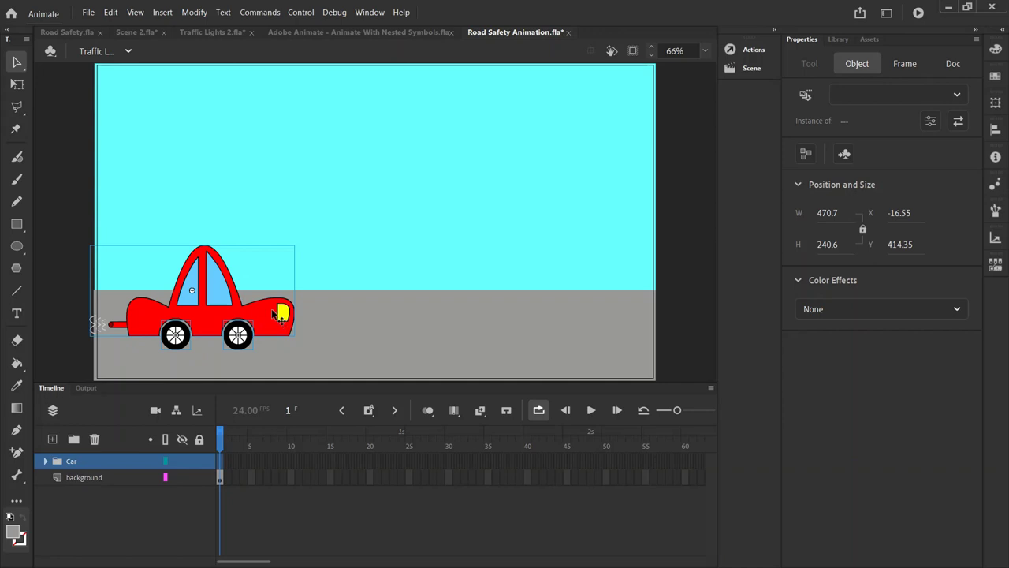
# - Move the car off the stage past its left edge and nudge it right until its front sits just outside the edge
pyautogui.moveTo(275, 317); pyautogui.dragTo(63, 319)
pyautogui.press('Right')
pyautogui.press('Right')
pyautogui.press('Right')
pyautogui.press('Right')
pyautogui.press('Right')
pyautogui.press('Right')
pyautogui.press('Right')
pyautogui.press('Right')
pyautogui.press('Right')
pyautogui.press('Right')
pyautogui.press('Right')
pyautogui.press('Right')
pyautogui.press('Right')
pyautogui.press('Right')
pyautogui.press('Right')
pyautogui.press('Right')
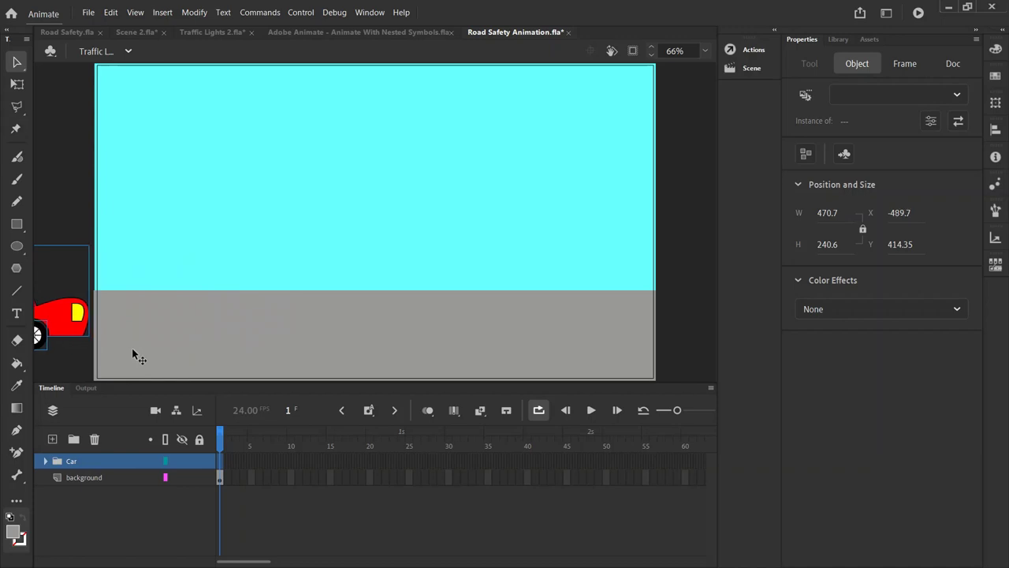
pyautogui.click(81, 354)
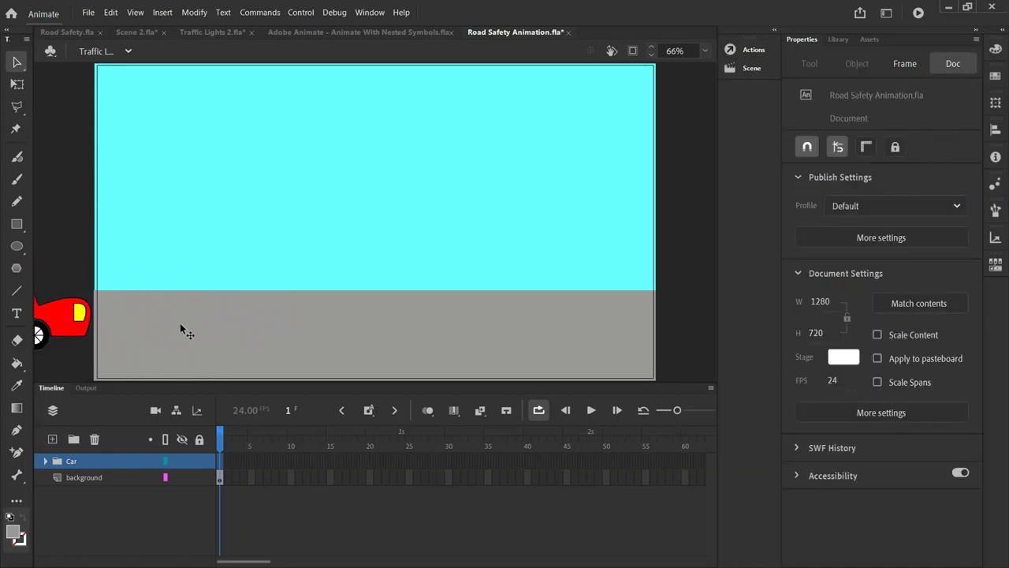
# - Lock the Car folder and the background layer, and add a layer named traffic_lights between them
pyautogui.click(202, 462)
pyautogui.click(199, 477)
pyautogui.click(88, 478)
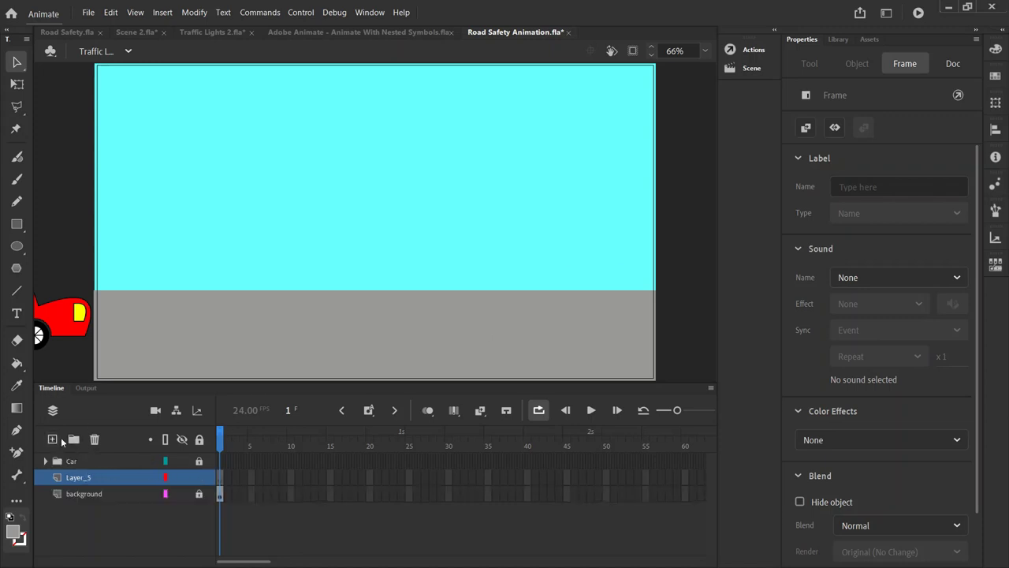
pyautogui.click(53, 439)
pyautogui.doubleClick(83, 478)
pyautogui.write('traffic_lights')
pyautogui.press('Return')
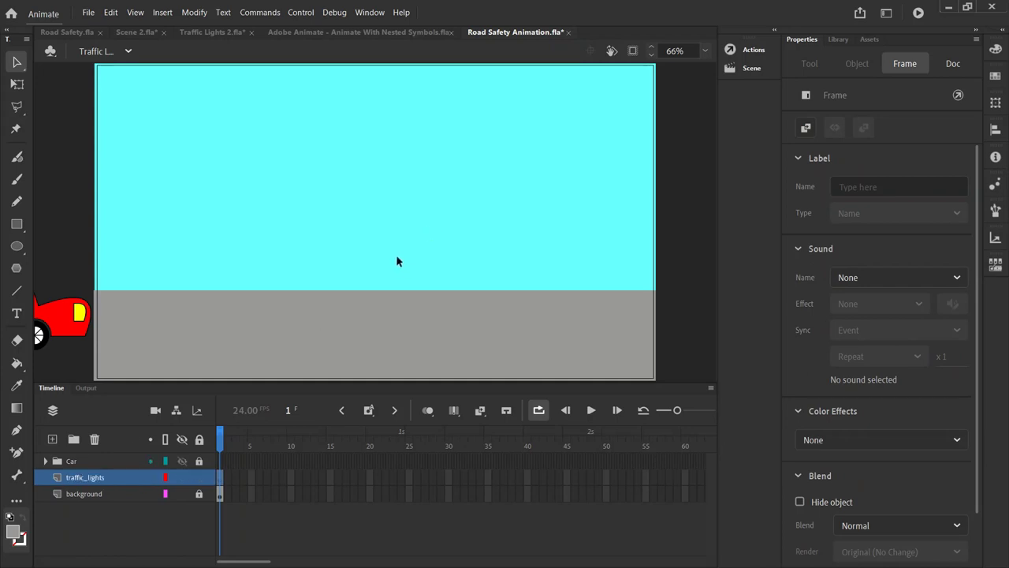
# - Draw a black rectangle about 139 by 233 px for the light housing and move it over to the sky's left part
pyautogui.click(17, 224)
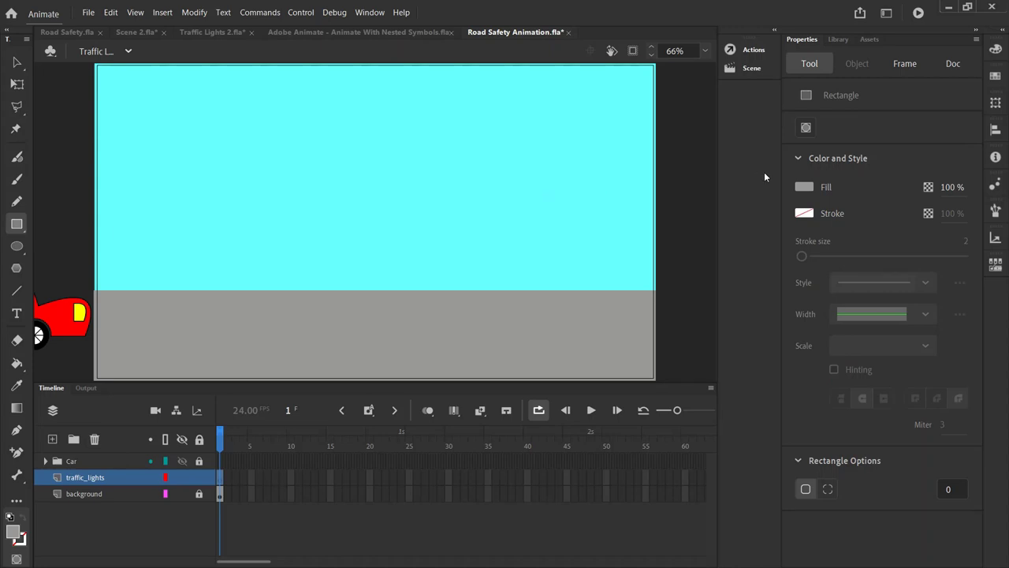
pyautogui.click(804, 187)
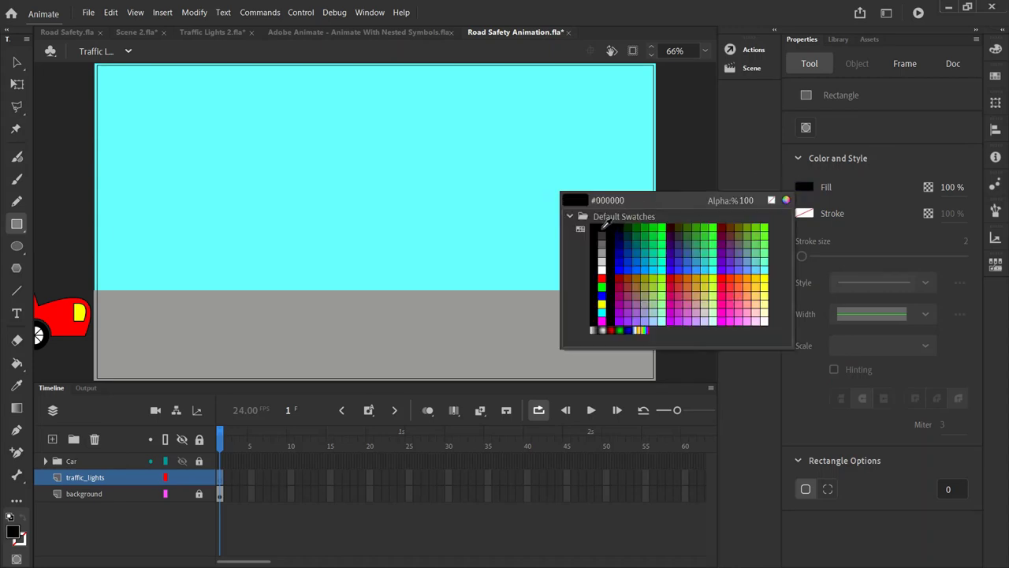
pyautogui.click(601, 228)
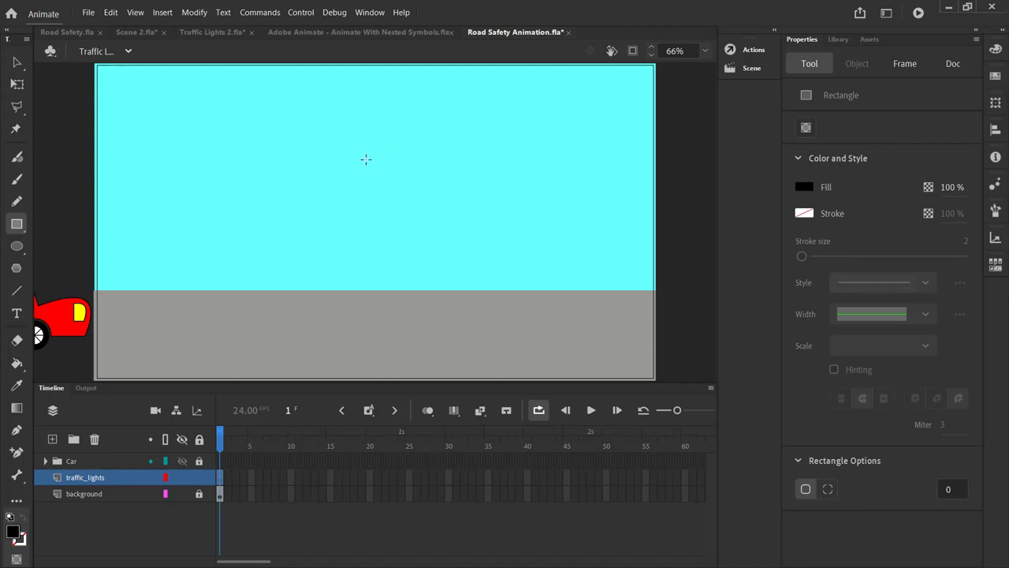
pyautogui.moveTo(433, 163); pyautogui.dragTo(495, 265)
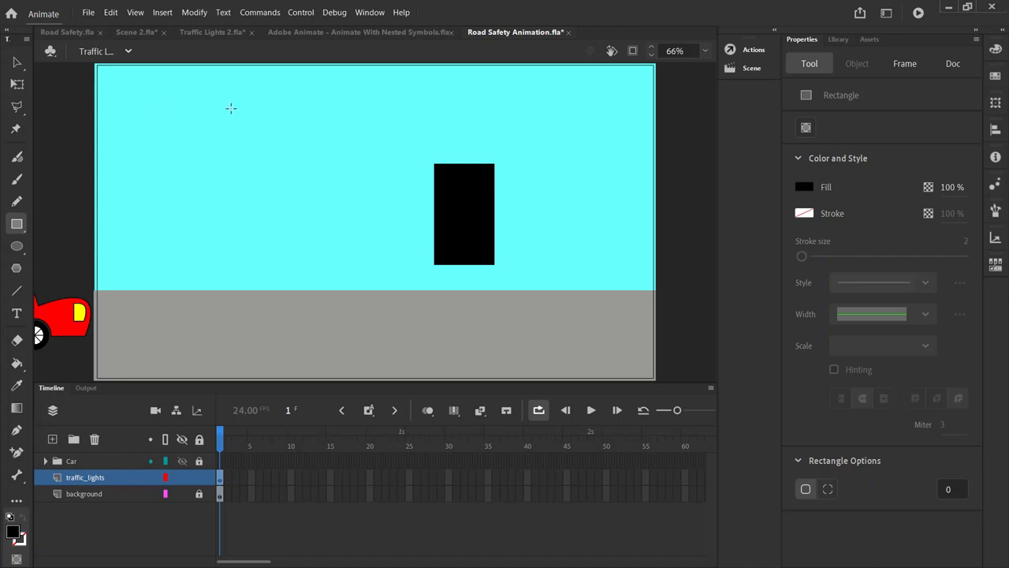
pyautogui.press('v')
pyautogui.moveTo(473, 207); pyautogui.dragTo(143, 180)
# - Draw a narrow black rectangle about 29 by 289 px for the pole and move it to the stage's right part
pyautogui.click(17, 223)
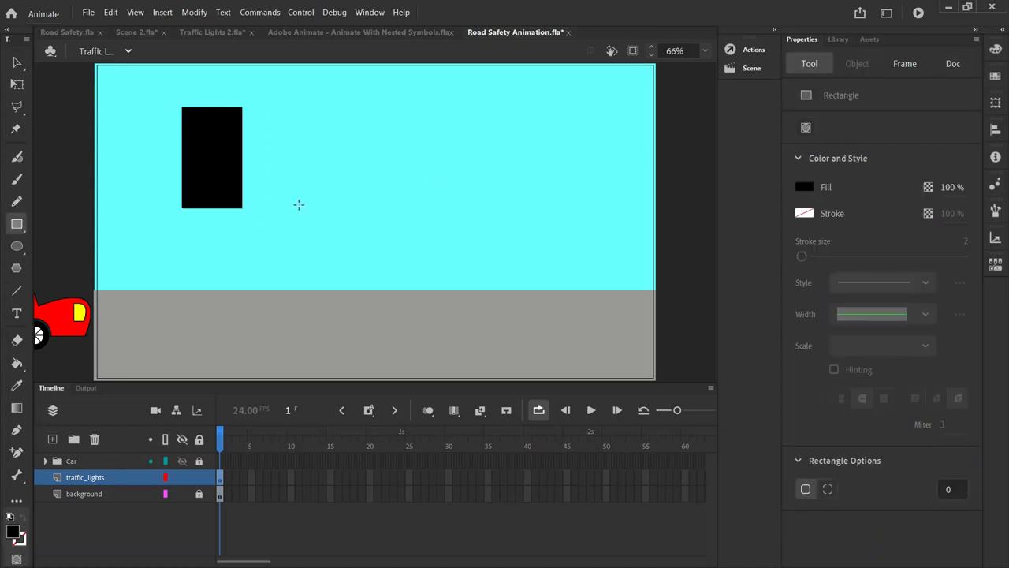
pyautogui.moveTo(303, 207); pyautogui.dragTo(314, 331)
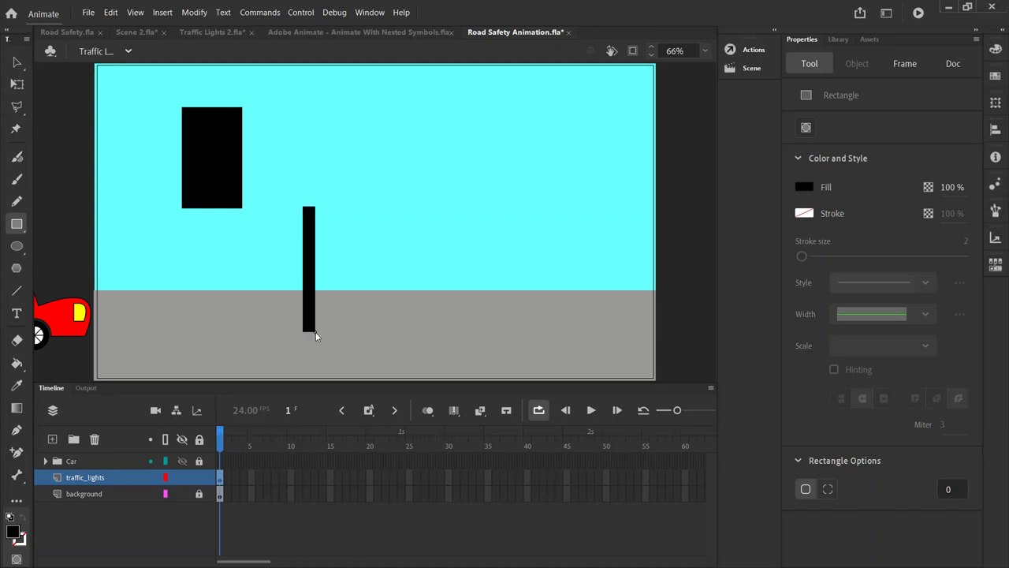
pyautogui.press('v')
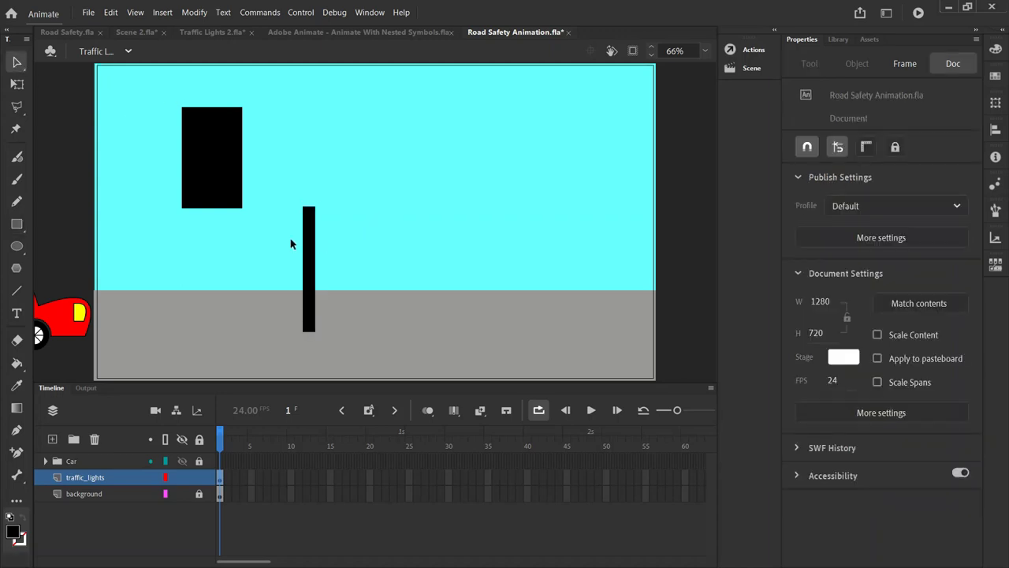
pyautogui.moveTo(312, 249); pyautogui.dragTo(534, 236)
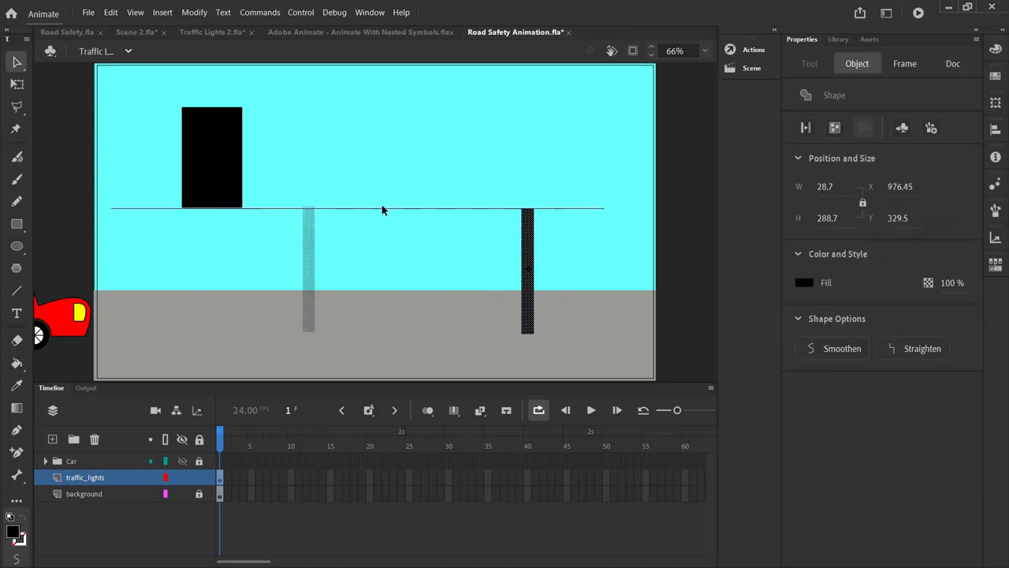
# - Centre the housing rectangle on the stage horizontally and vertically, and move it straight up into the sky
pyautogui.click(221, 150)
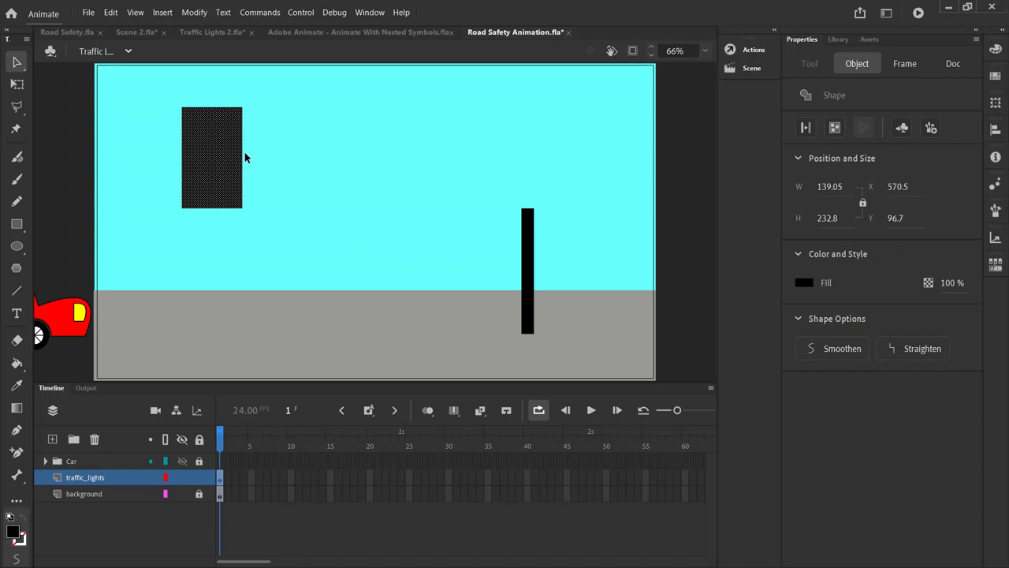
pyautogui.hotkey('ctrl', 'alt', '2')
pyautogui.hotkey('ctrl', 'alt', '5')
pyautogui.click(428, 204)
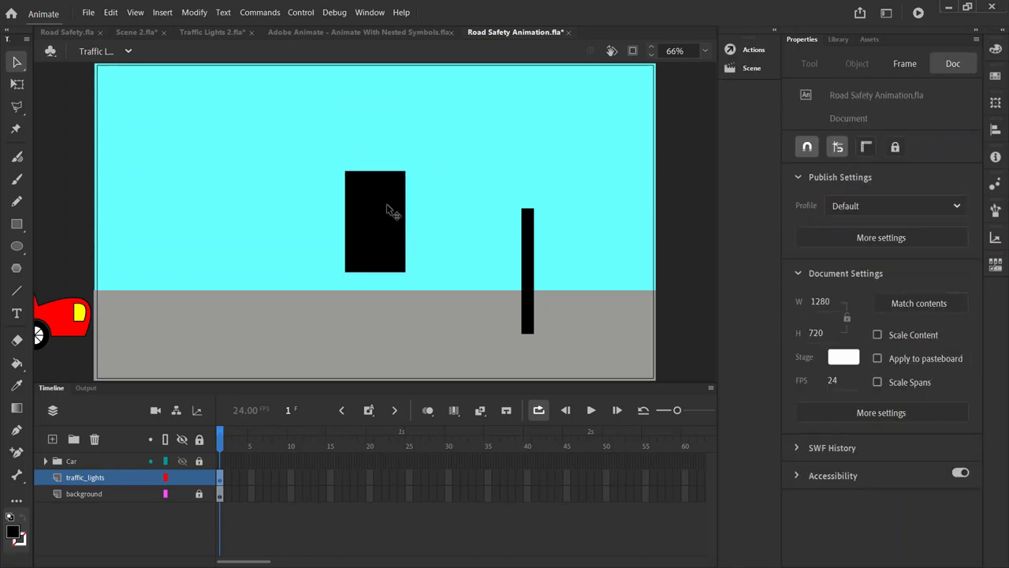
pyautogui.moveTo(386, 220); pyautogui.dragTo(392, 163)
# - Centre the pole horizontally on the stage below the housing and nudge it up until its top overlaps the housing
pyautogui.click(529, 241)
pyautogui.moveTo(529, 241); pyautogui.dragTo(440, 258)
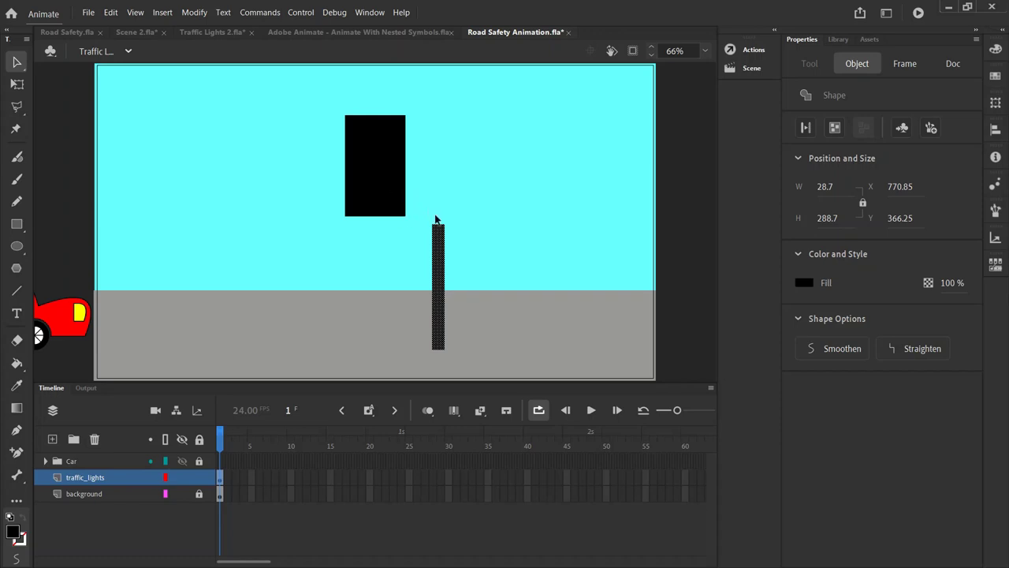
pyautogui.hotkey('ctrl', 'alt', '2')
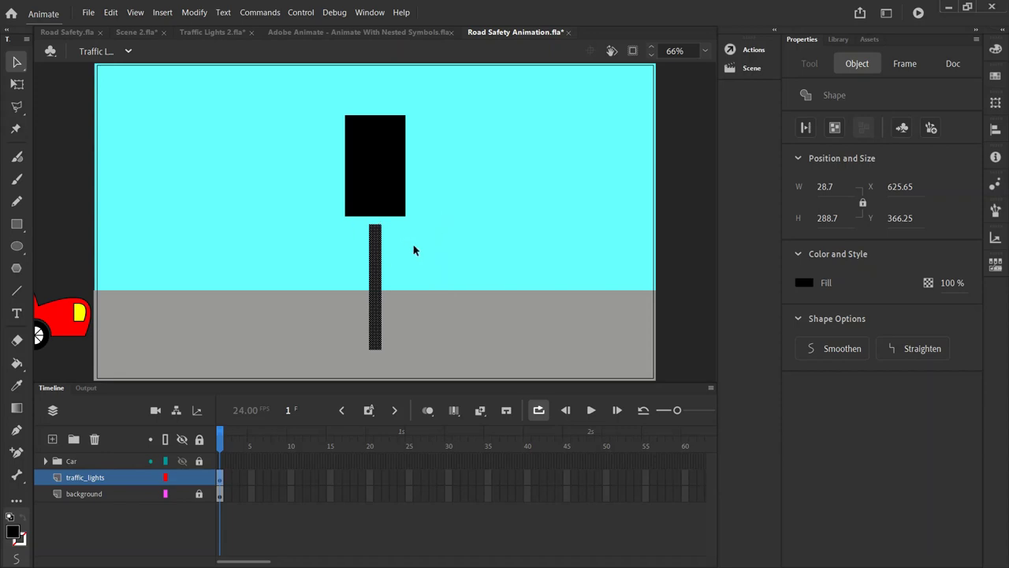
pyautogui.press('Up')
pyautogui.press('Up')
pyautogui.press('Up')
pyautogui.press('Up')
pyautogui.press('Up')
pyautogui.press('Up')
pyautogui.press('Up')
pyautogui.press('Up')
pyautogui.press('Up')
pyautogui.press('Up')
pyautogui.press('Up')
pyautogui.press('Up')
pyautogui.press('Up')
pyautogui.press('Up')
pyautogui.press('Up')
pyautogui.press('Up')
pyautogui.press('Up')
pyautogui.press('Up')
pyautogui.press('Up')
pyautogui.press('Up')
pyautogui.press('Up')
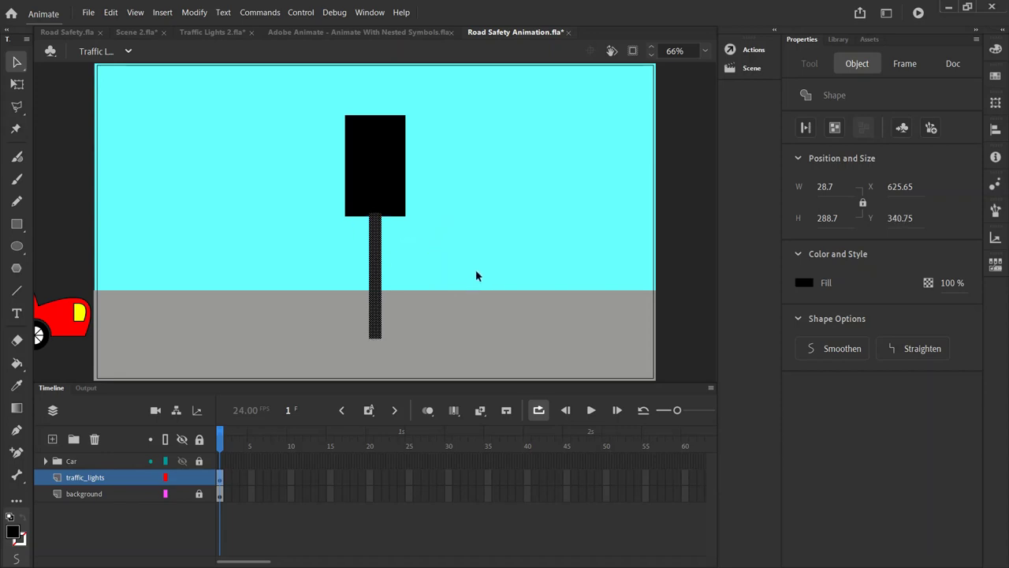
pyautogui.press('Up')
pyautogui.press('Up')
pyautogui.press('Up')
pyautogui.press('Up')
pyautogui.press('Up')
pyautogui.press('Up')
pyautogui.press('Up')
pyautogui.press('Up')
pyautogui.press('Up')
pyautogui.press('Up')
pyautogui.press('Up')
pyautogui.press('Up')
pyautogui.press('Up')
pyautogui.press('Up')
pyautogui.press('Up')
pyautogui.click(420, 365)
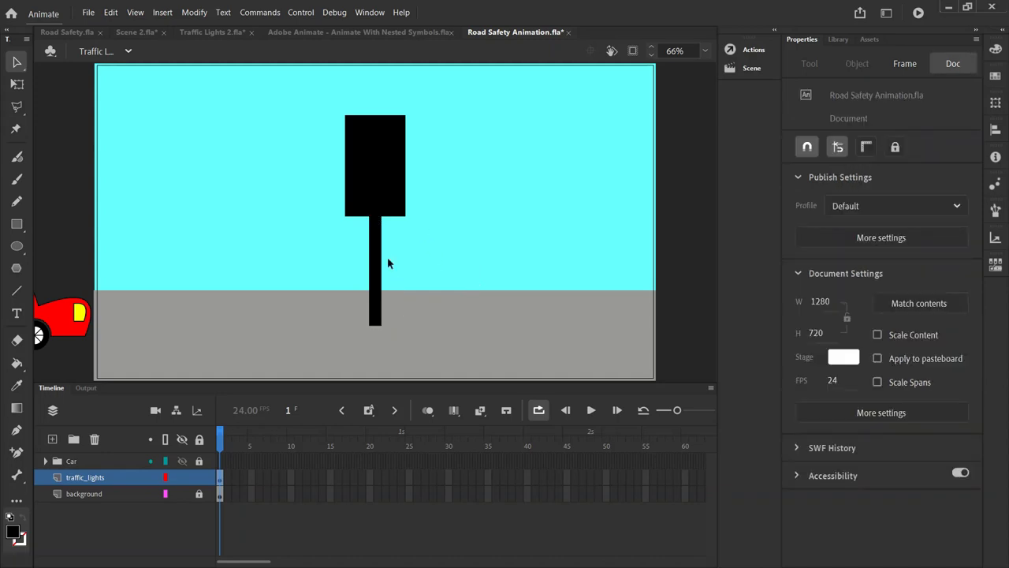
# - Select the exposed part of the pole below the housing and shift it up slightly so less of the pole shows
pyautogui.click(372, 231)
pyautogui.click(407, 241)
pyautogui.click(382, 234)
pyautogui.moveTo(393, 337); pyautogui.dragTo(355, 223)
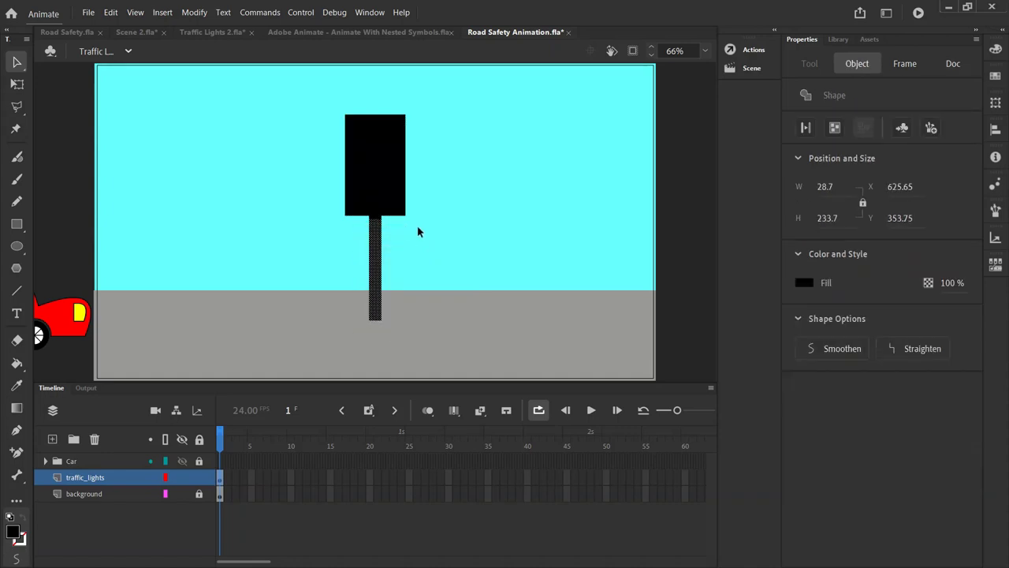
pyautogui.click(418, 232)
# - Select the housing and pole together and move them to the stage's right part, at about X 823, Y 89
pyautogui.moveTo(313, 105)
pyautogui.mouseDown()
pyautogui.moveTo(355, 118)
pyautogui.moveTo(417, 280)
pyautogui.moveTo(423, 351)
pyautogui.mouseUp()
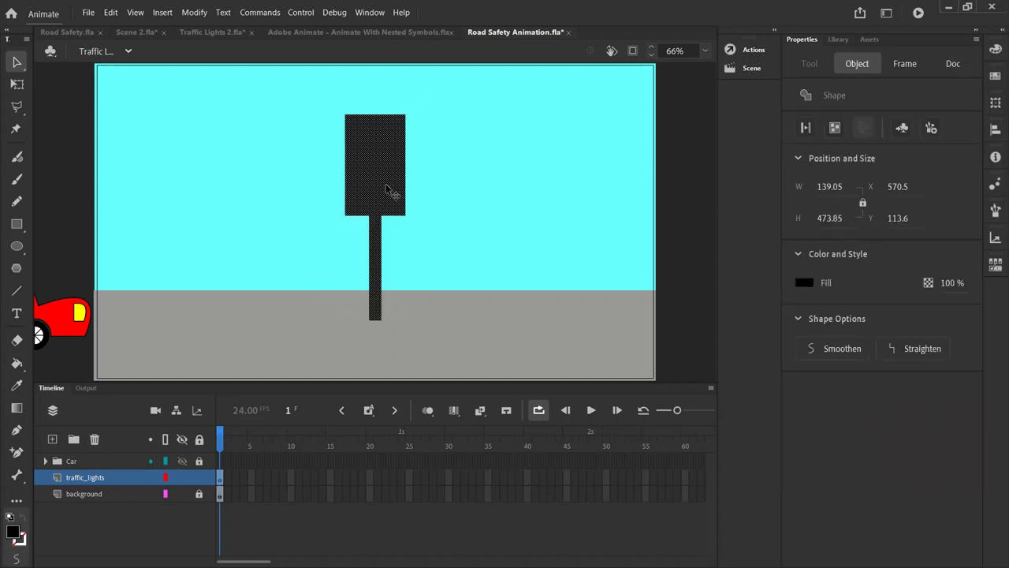
pyautogui.moveTo(394, 183); pyautogui.dragTo(489, 181)
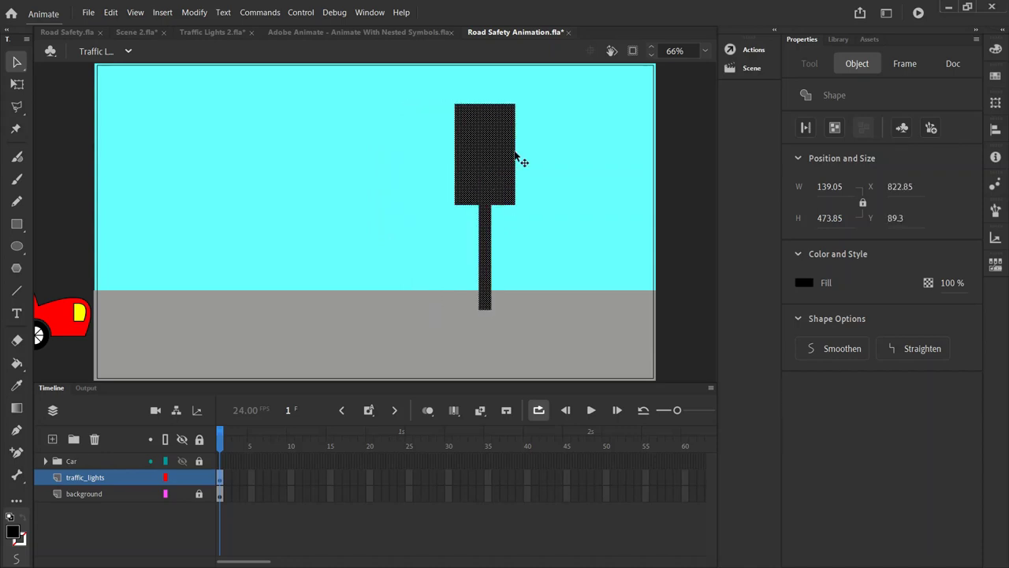
pyautogui.click(574, 127)
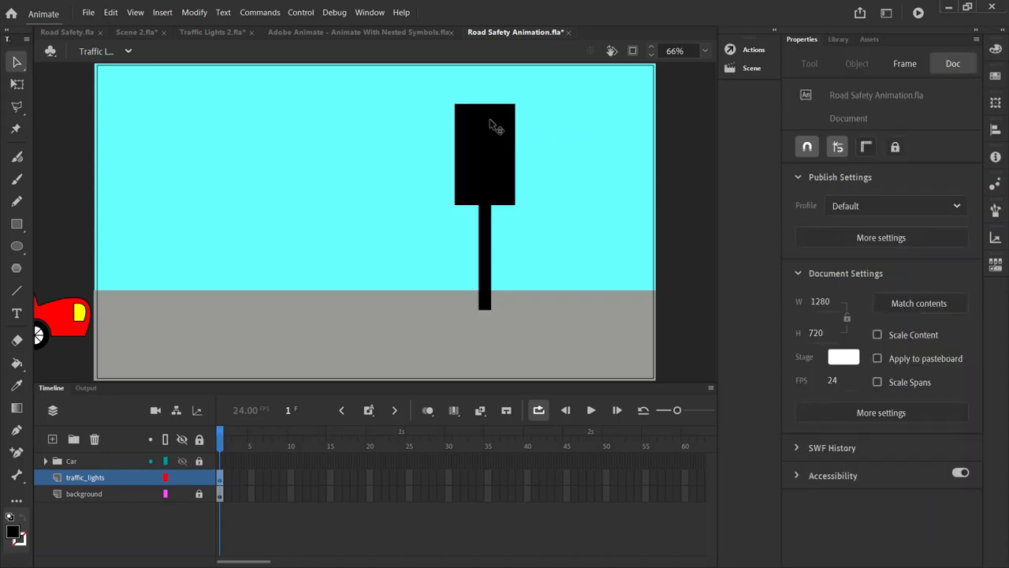
# - Draw a bright green (#66FF00) circle about 70 px wide in the sky beside the housing and select it
pyautogui.click(17, 247)
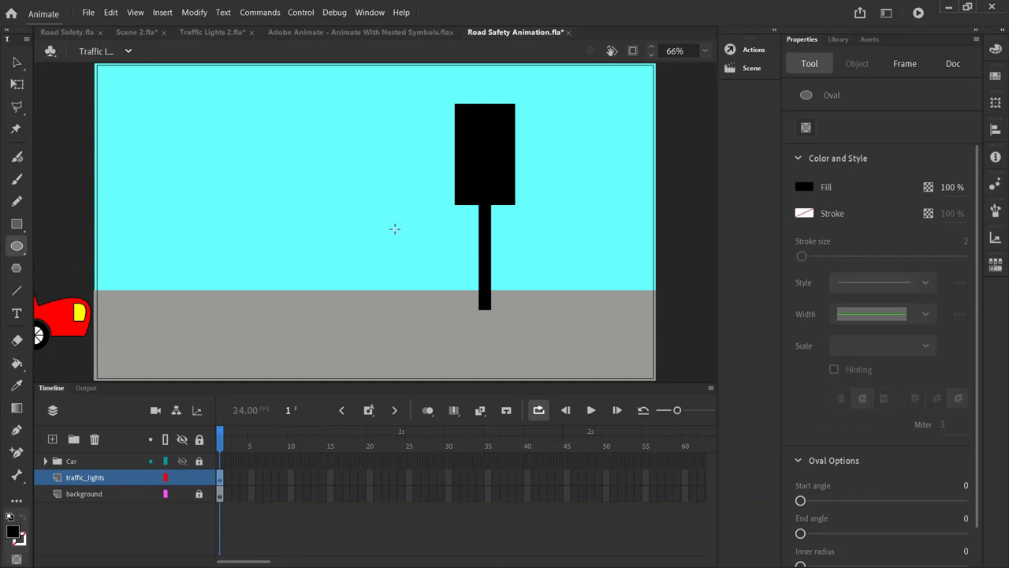
pyautogui.click(804, 187)
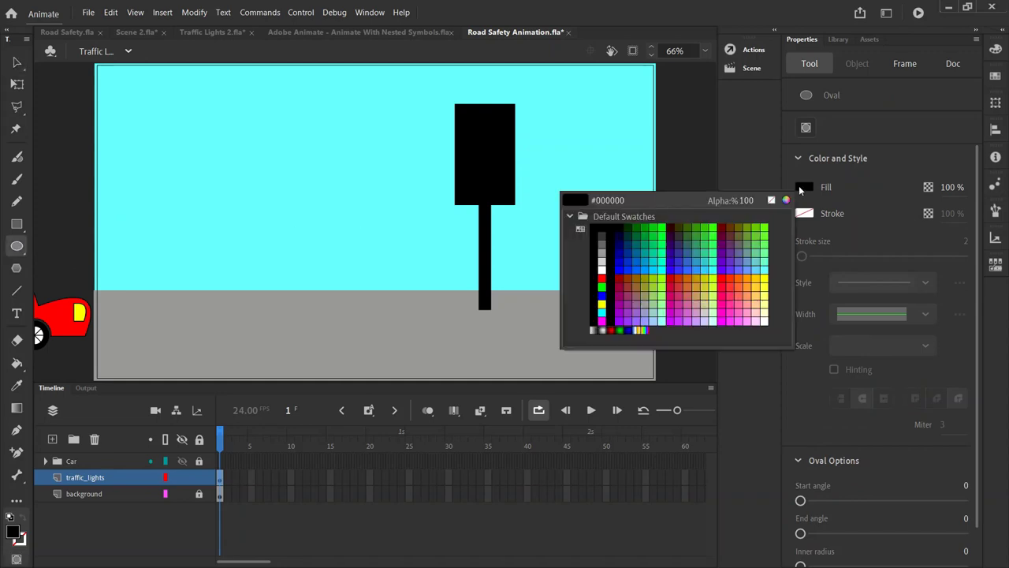
pyautogui.click(764, 227)
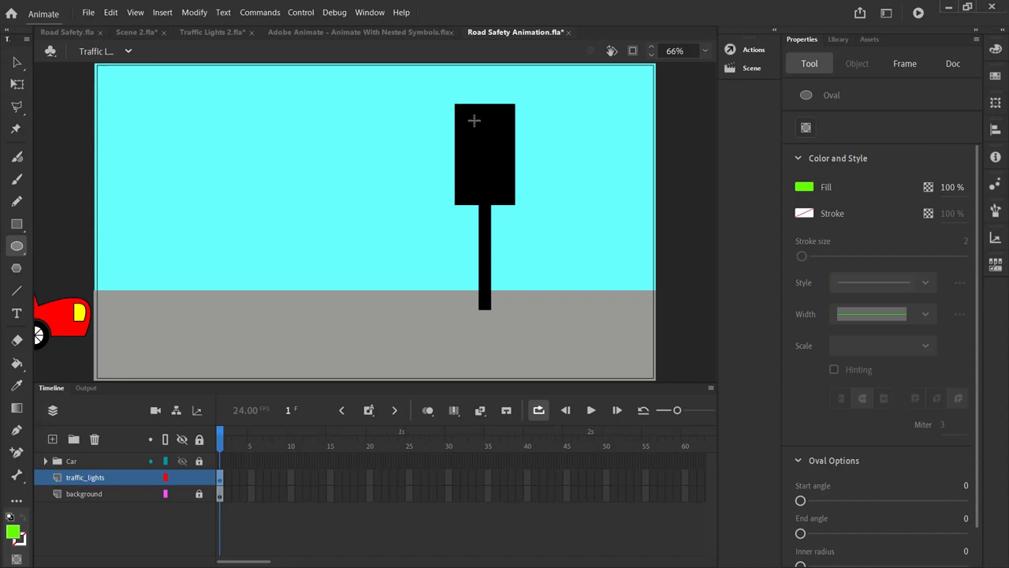
pyautogui.moveTo(371, 120)
pyautogui.mouseDown()
pyautogui.moveTo(402, 149)
pyautogui.moveTo(403, 138)
pyautogui.moveTo(491, 136)
pyautogui.moveTo(490, 122)
pyautogui.moveTo(421, 135)
pyautogui.moveTo(484, 130)
pyautogui.moveTo(439, 130)
pyautogui.mouseUp()
pyautogui.click(17, 61)
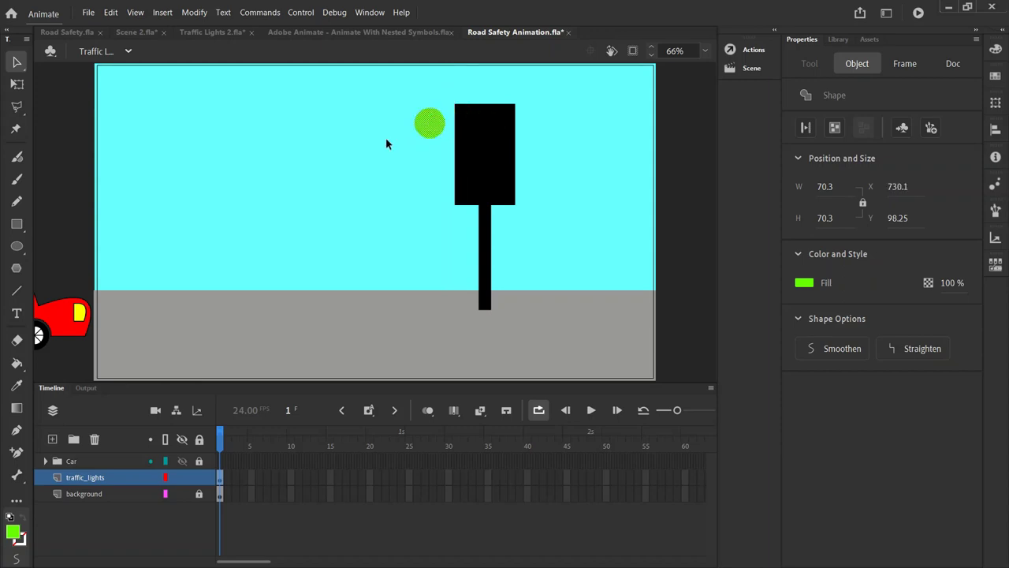
# - Scale the green circle down to about 58 px and place it beside the housing at about X 689, Y 192
pyautogui.click(17, 83)
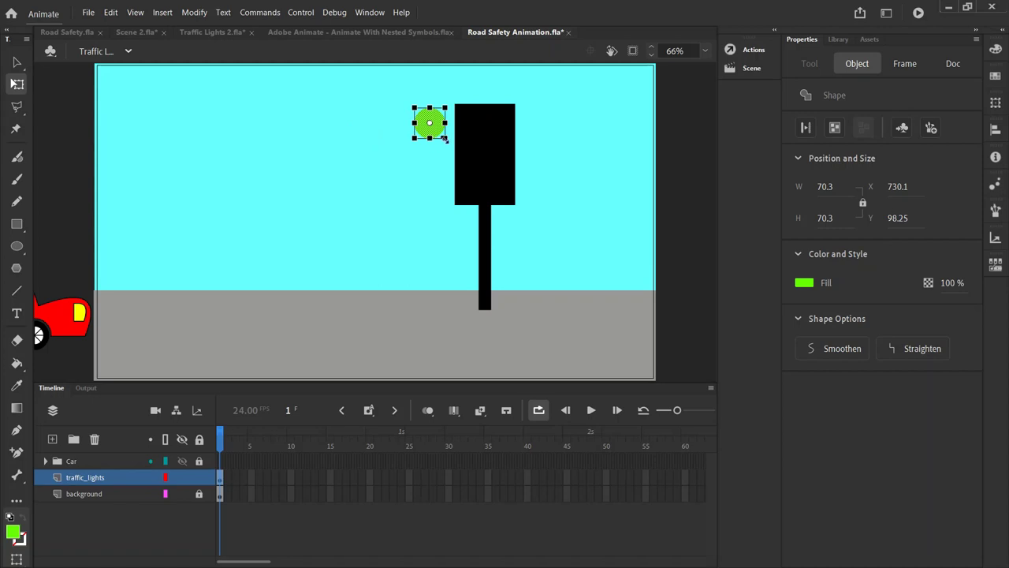
pyautogui.moveTo(443, 138); pyautogui.dragTo(415, 166)
pyautogui.click(16, 62)
pyautogui.click(337, 124)
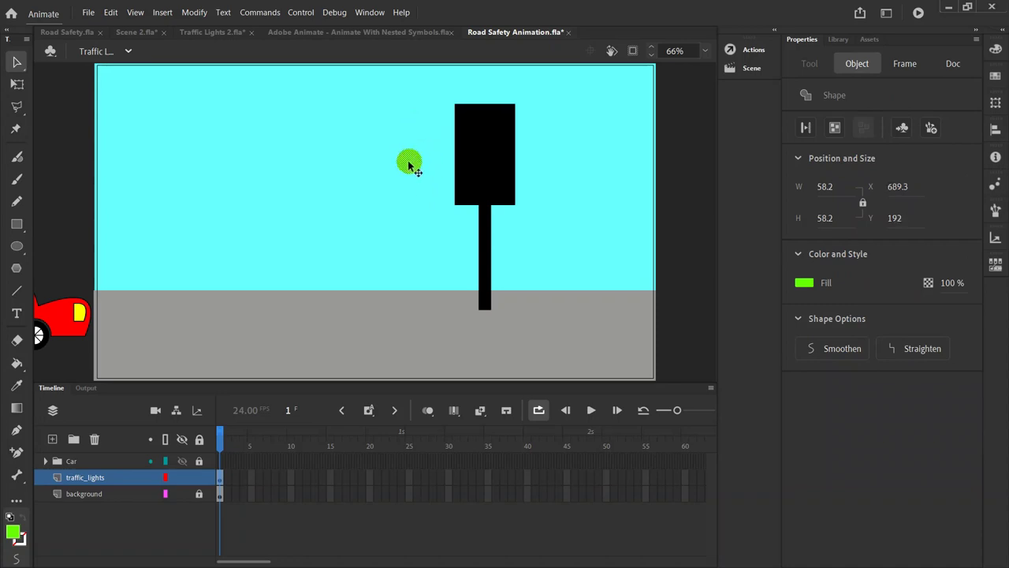
# - Duplicate the green circle directly below itself and fill the copy with amber
pyautogui.moveTo(416, 170); pyautogui.dragTo(416, 200)
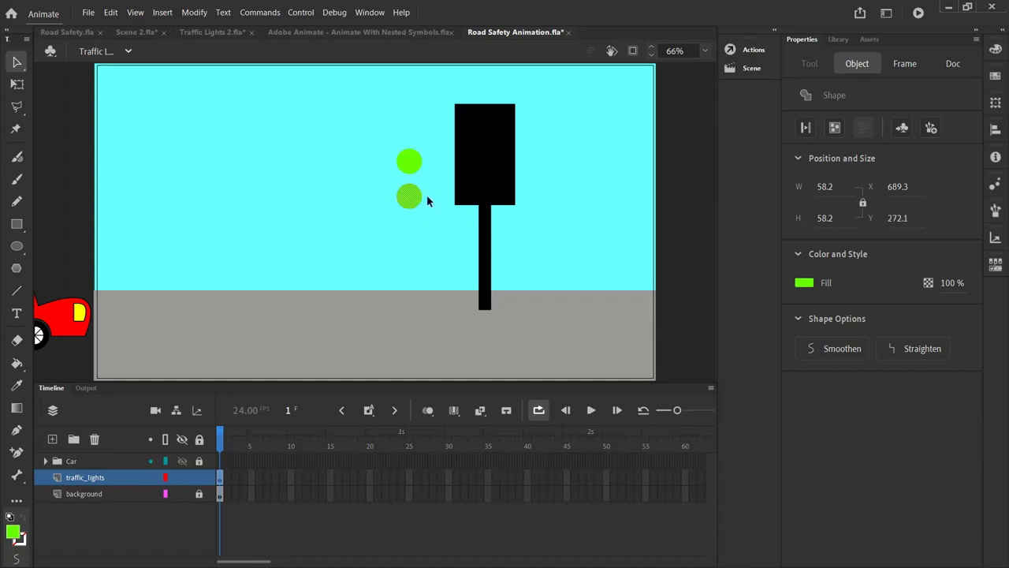
pyautogui.click(804, 282)
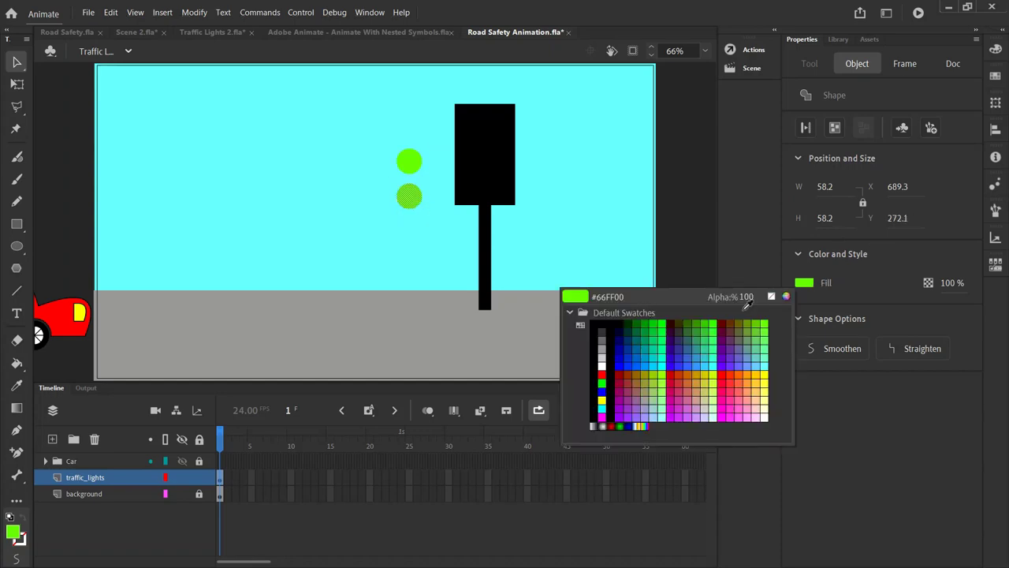
pyautogui.click(755, 374)
# - Duplicate the amber circle below itself, fill the copy with red, and move it up slightly to tighten the spacing
pyautogui.moveTo(410, 197); pyautogui.dragTo(410, 237)
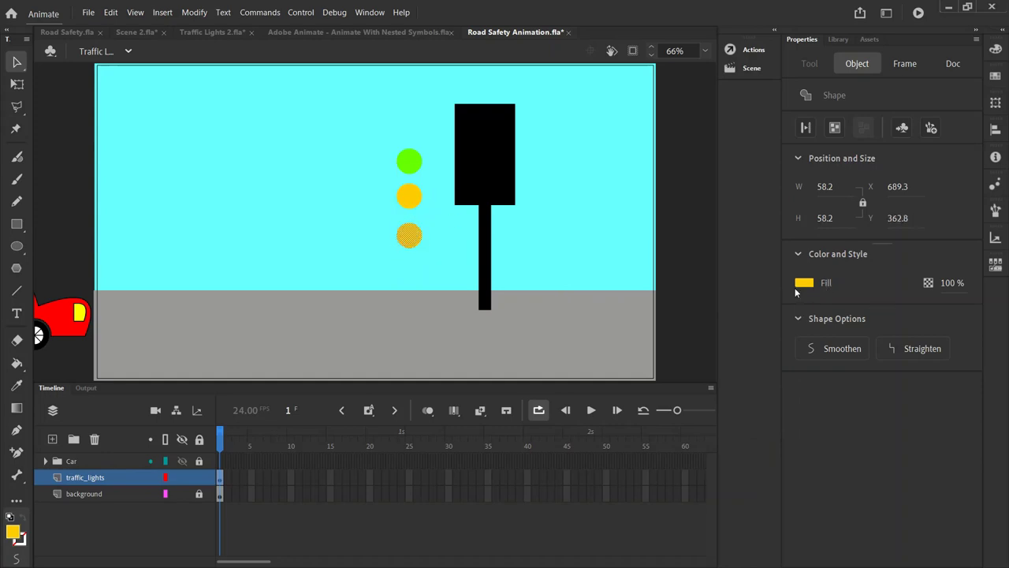
pyautogui.click(812, 282)
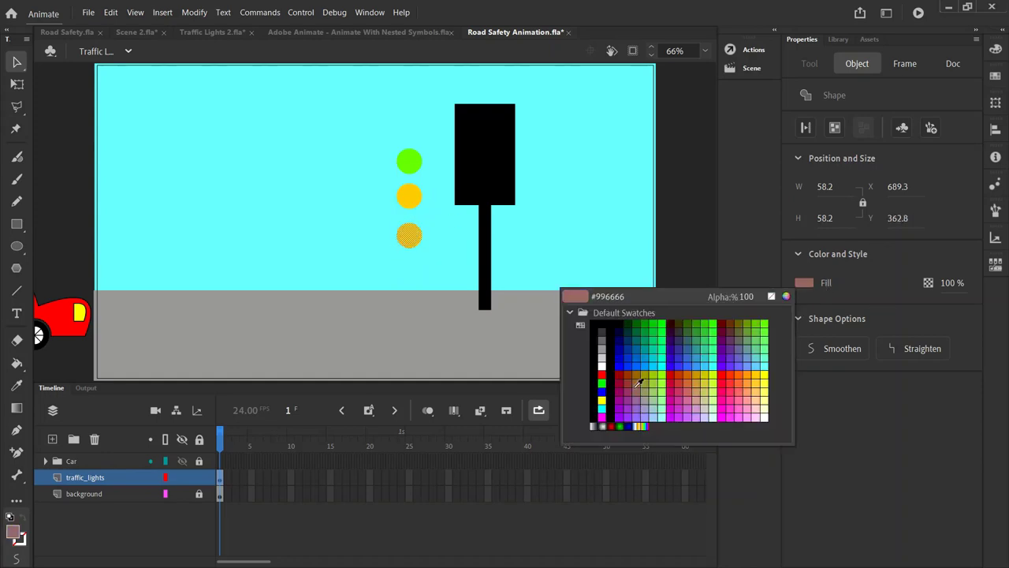
pyautogui.click(585, 359)
pyautogui.click(413, 164)
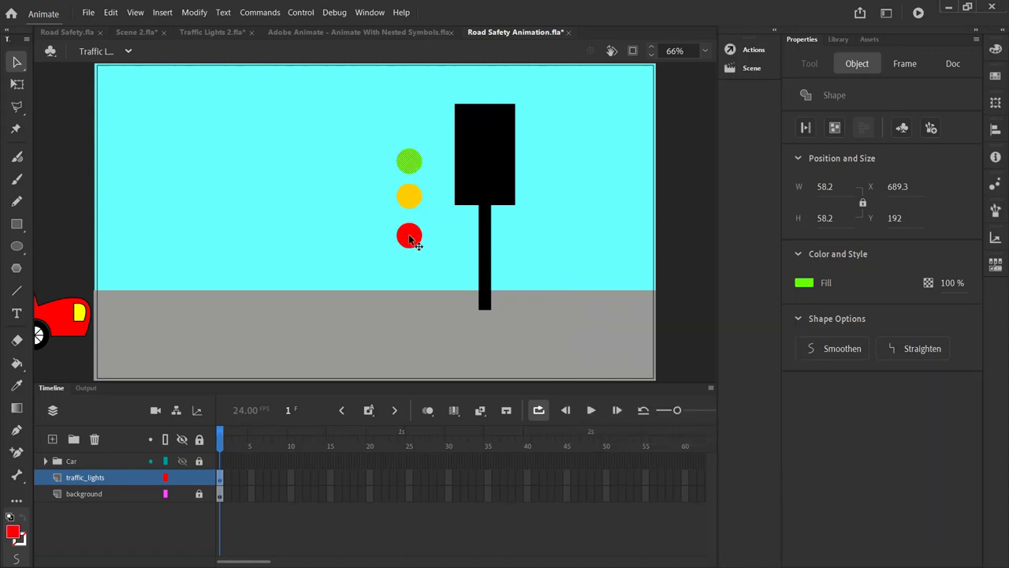
pyautogui.moveTo(409, 239); pyautogui.dragTo(409, 231)
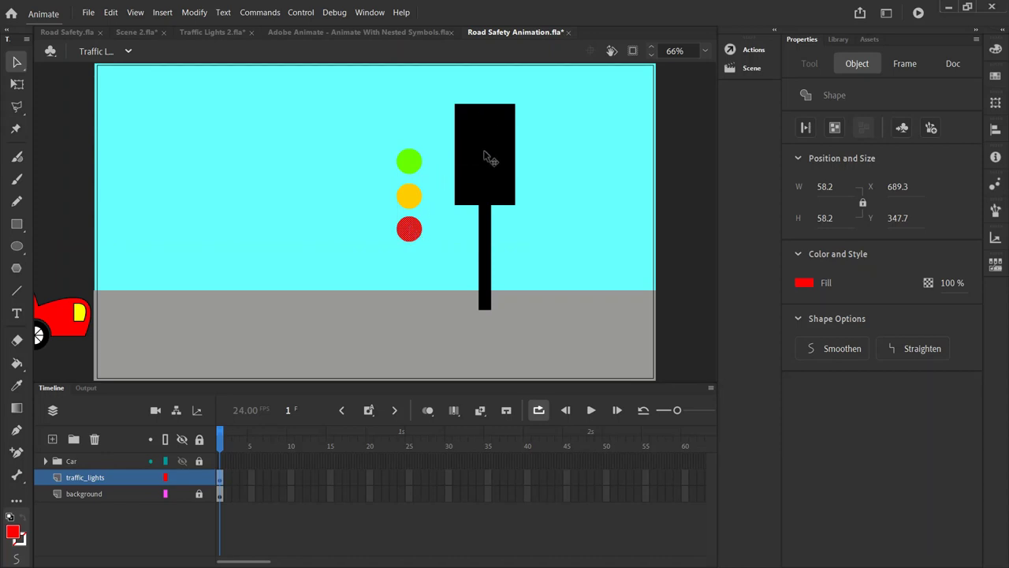
# - Select the green, amber and red circles together and move them up beside the housing
pyautogui.moveTo(410, 163); pyautogui.dragTo(428, 129)
pyautogui.hotkey('ctrl', 'z')
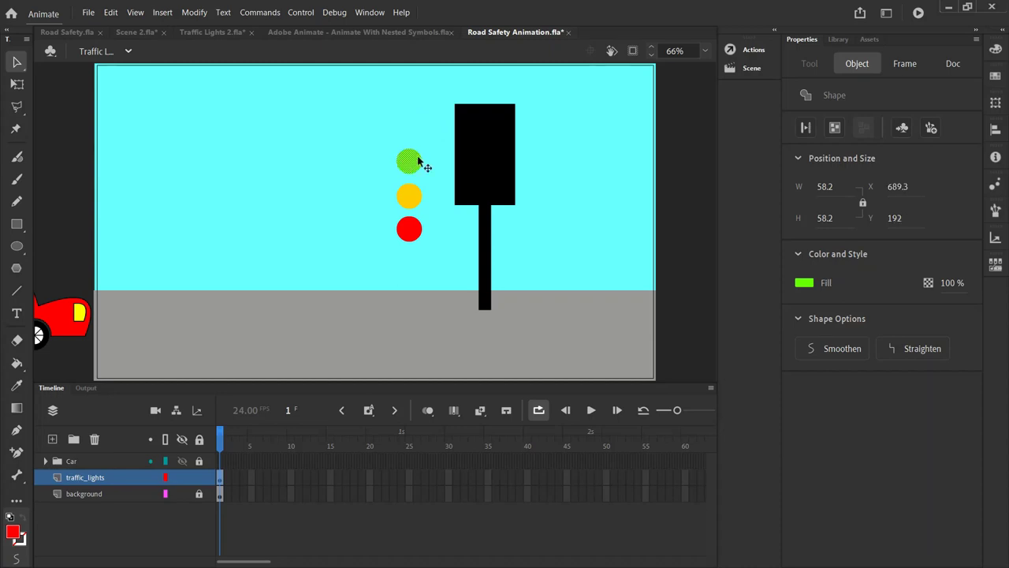
pyautogui.keyDown('shift'); pyautogui.click(414, 197); pyautogui.keyUp('shift')
pyautogui.keyDown('shift'); pyautogui.click(410, 237); pyautogui.keyUp('shift')
pyautogui.moveTo(419, 162); pyautogui.dragTo(429, 115)
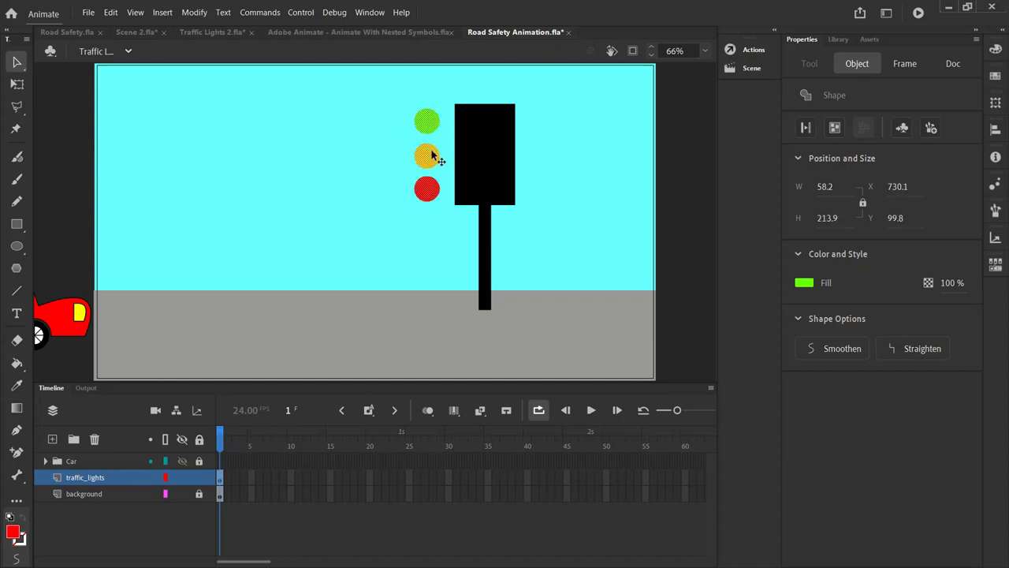
# - Select all three coloured circles and centre them horizontally on the stage
pyautogui.click(410, 123)
pyautogui.click(424, 123)
pyautogui.keyDown('shift'); pyautogui.click(430, 161); pyautogui.keyUp('shift')
pyautogui.keyDown('shift'); pyautogui.click(433, 193); pyautogui.keyUp('shift')
pyautogui.hotkey('ctrl', 'alt', '2')
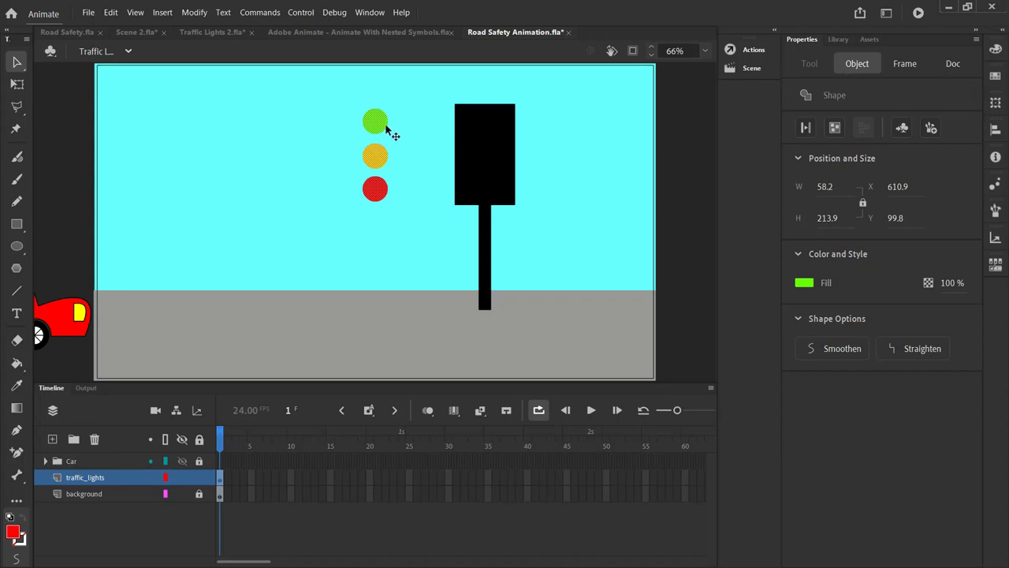
# - Turn off alignment to the stage and distribute the three circles evenly by their vertical centres
pyautogui.click(996, 128)
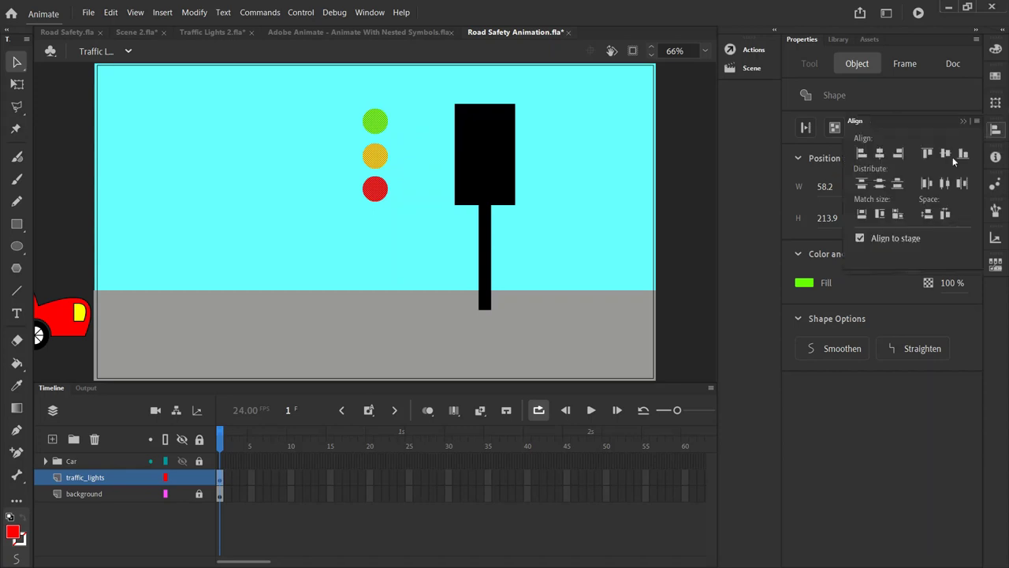
pyautogui.click(859, 239)
pyautogui.click(879, 185)
# - Move the three coloured circles together sideways onto the black traffic light housing
pyautogui.moveTo(377, 128); pyautogui.dragTo(446, 131)
pyautogui.hotkey('shift', 'Right')
pyautogui.hotkey('shift', 'Right')
pyautogui.hotkey('shift', 'Right')
pyautogui.hotkey('shift', 'Right')
pyautogui.hotkey('shift', 'Right')
pyautogui.hotkey('shift', 'Right')
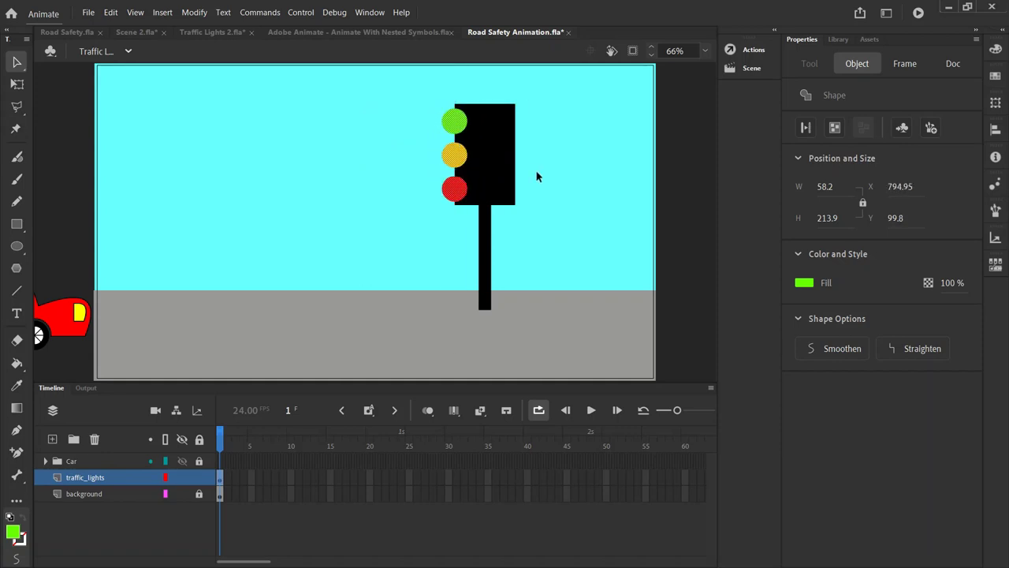
pyautogui.press('Right')
pyautogui.press('Right')
pyautogui.press('Right')
pyautogui.press('Right')
pyautogui.press('Right')
pyautogui.press('Right')
pyautogui.press('Right')
pyautogui.press('Right')
pyautogui.press('Right')
pyautogui.press('Right')
pyautogui.press('Right')
pyautogui.press('Right')
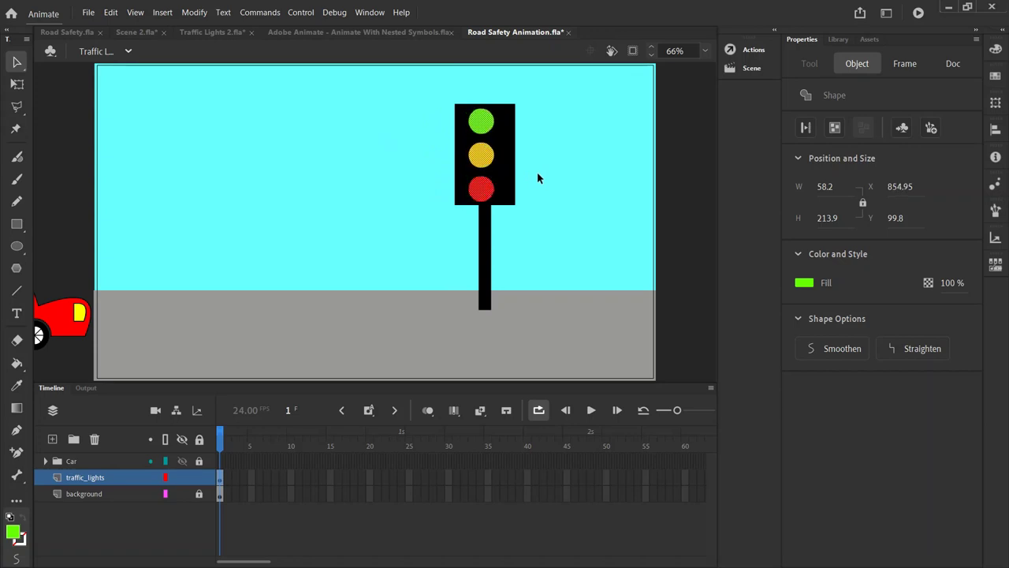
# - Move the three circles back off the housing, and nudge the green and red circles vertically closer to the amber one
pyautogui.moveTo(481, 122); pyautogui.dragTo(481, 122)
pyautogui.moveTo(479, 126); pyautogui.dragTo(417, 126)
pyautogui.click(363, 137)
pyautogui.click(418, 130)
pyautogui.press('Down')
pyautogui.press('Down')
pyautogui.press('Down')
pyautogui.press('Down')
pyautogui.press('Down')
pyautogui.press('Down')
pyautogui.click(428, 194)
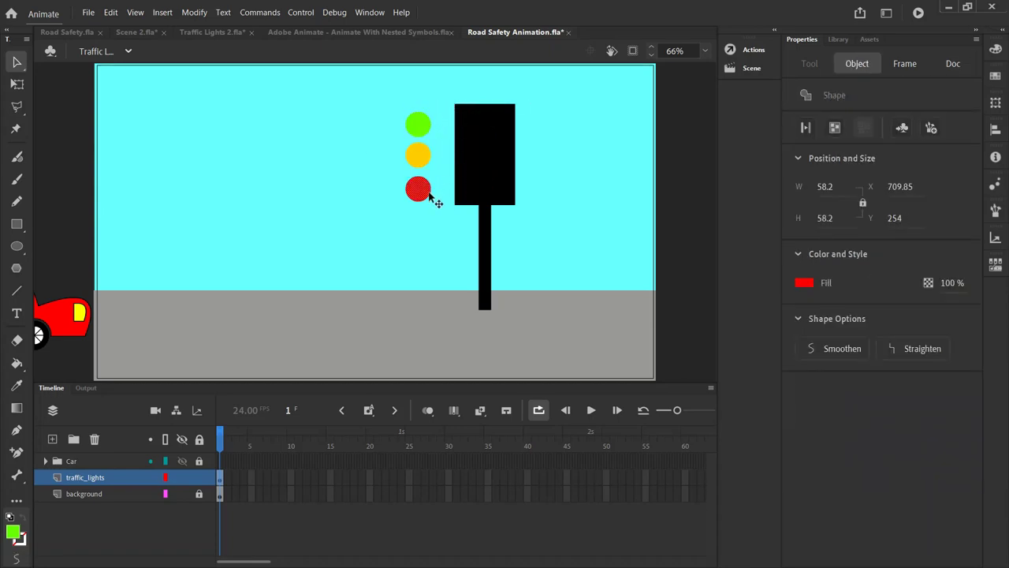
# - Select the green, amber and red circles and distribute them evenly by their vertical centres
pyautogui.click(406, 115)
pyautogui.click(418, 124)
pyautogui.keyDown('shift'); pyautogui.click(418, 155); pyautogui.keyUp('shift')
pyautogui.keyDown('shift'); pyautogui.click(420, 188); pyautogui.keyUp('shift')
pyautogui.click(995, 129)
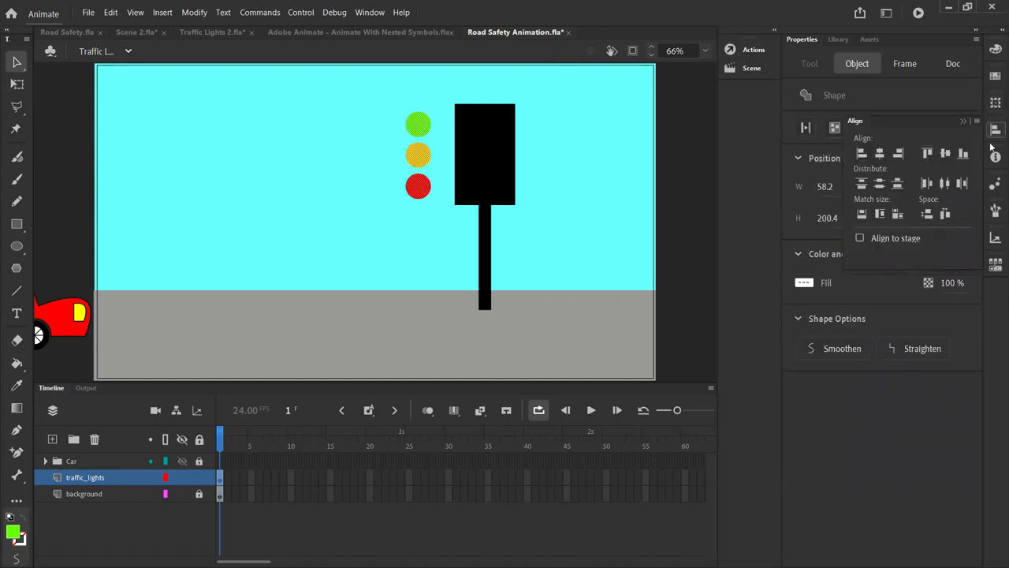
pyautogui.click(885, 182)
pyautogui.click(456, 152)
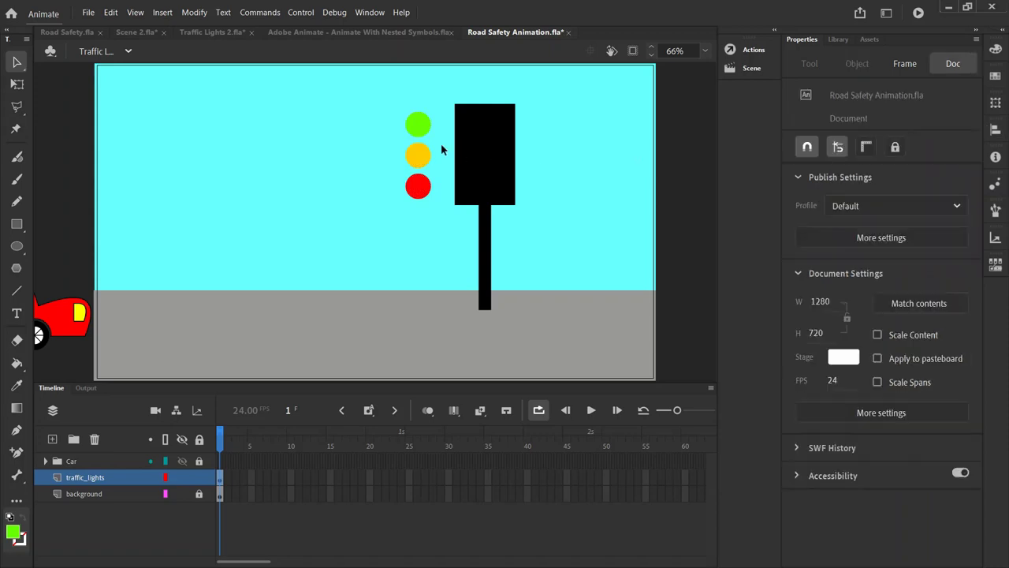
# - Move the three circles to the right of the housing, and centre the housing and pole horizontally on the stage
pyautogui.click(416, 124)
pyautogui.keyDown('shift'); pyautogui.click(420, 161); pyautogui.keyUp('shift')
pyautogui.keyDown('shift'); pyautogui.click(423, 175); pyautogui.keyUp('shift')
pyautogui.moveTo(424, 171); pyautogui.dragTo(554, 164)
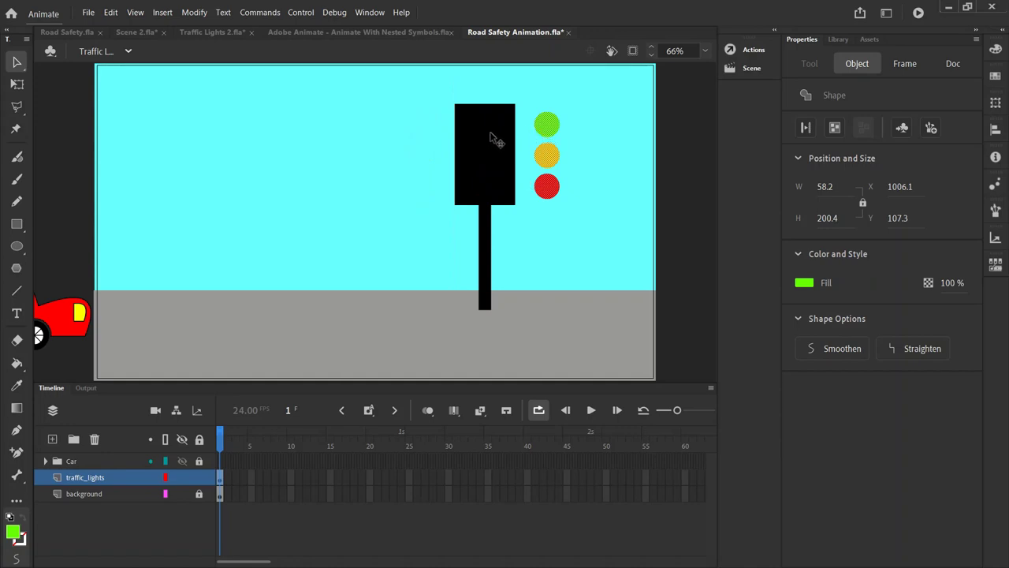
pyautogui.click(491, 168)
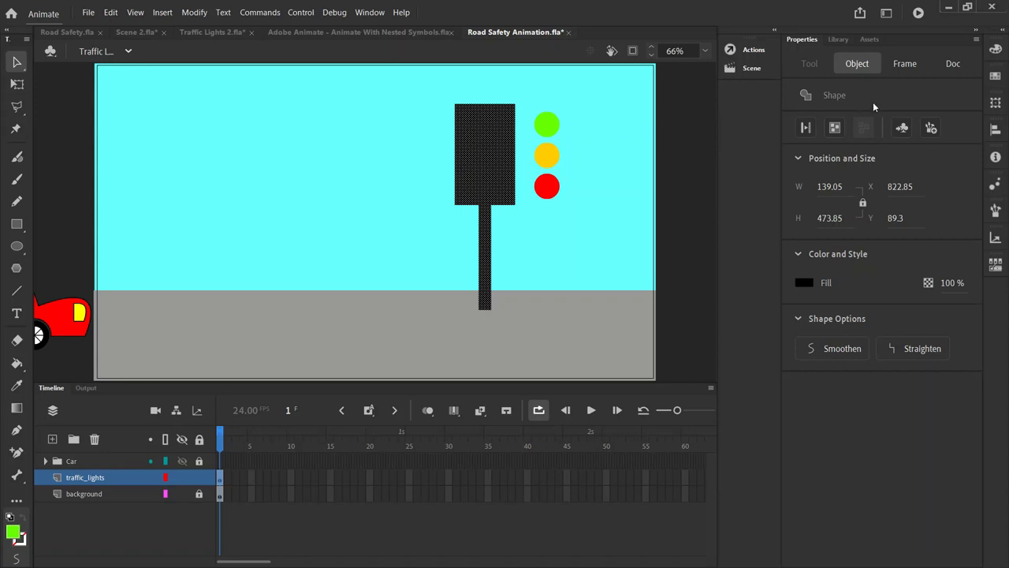
pyautogui.click(995, 131)
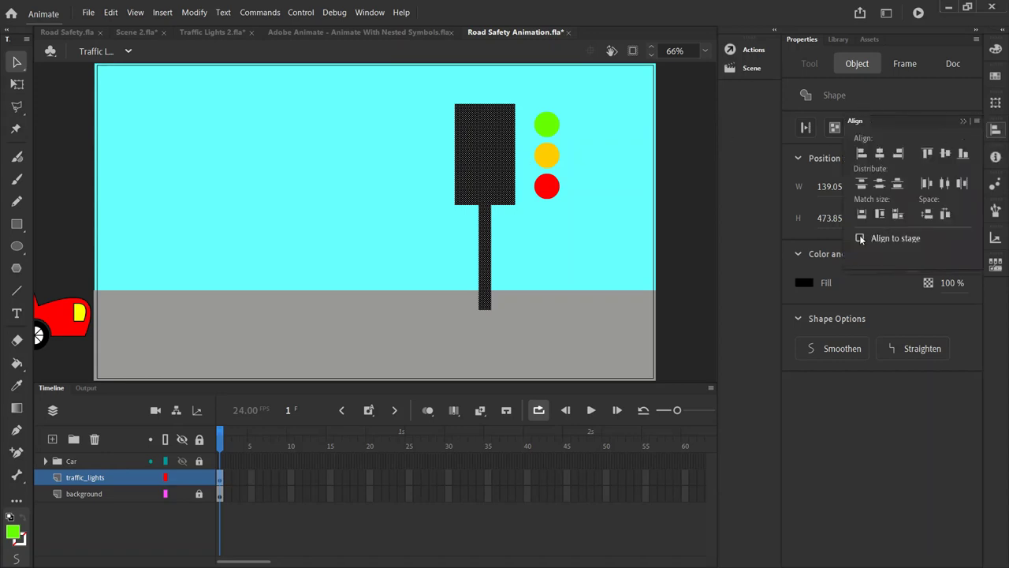
pyautogui.click(593, 216)
pyautogui.click(490, 168)
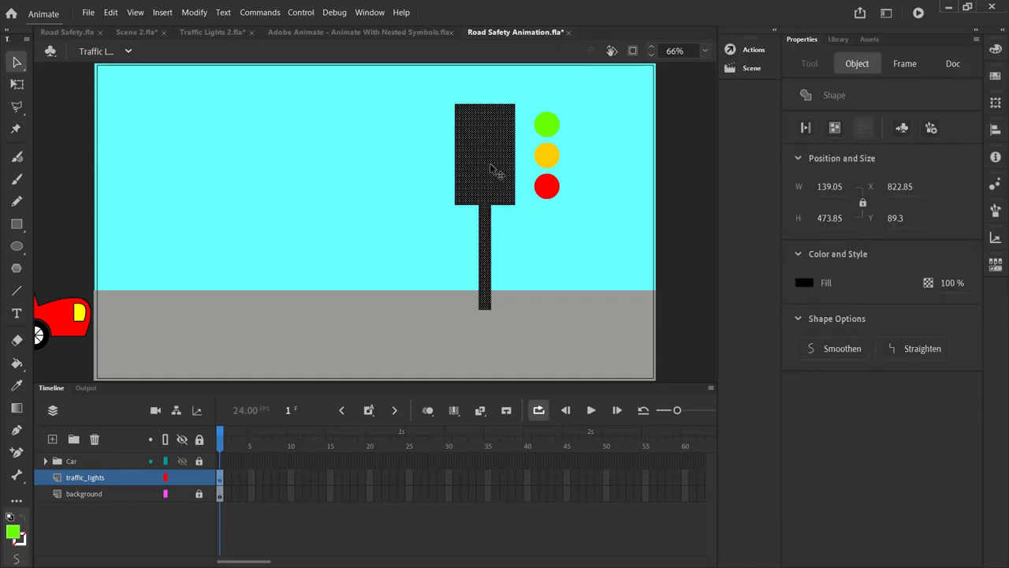
pyautogui.hotkey('ctrl', 'alt', '2')
# - Move the three circles onto the housing, centre them horizontally on the stage, and nudge them vertically to fit inside it
pyautogui.click(454, 140)
pyautogui.click(544, 129)
pyautogui.keyDown('shift'); pyautogui.click(546, 155); pyautogui.keyUp('shift')
pyautogui.keyDown('shift'); pyautogui.click(545, 185); pyautogui.keyUp('shift')
pyautogui.moveTo(545, 127); pyautogui.dragTo(425, 126)
pyautogui.press('Up')
pyautogui.press('Down')
pyautogui.press('Up')
pyautogui.press('Up')
pyautogui.press('Down')
pyautogui.hotkey('ctrl', 'alt', '2')
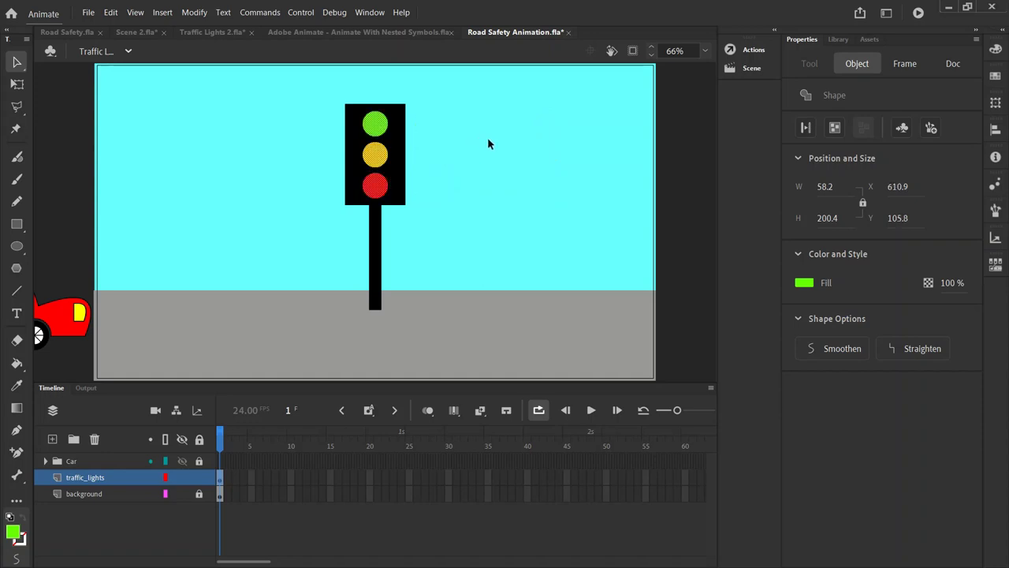
pyautogui.press('Up')
pyautogui.click(432, 143)
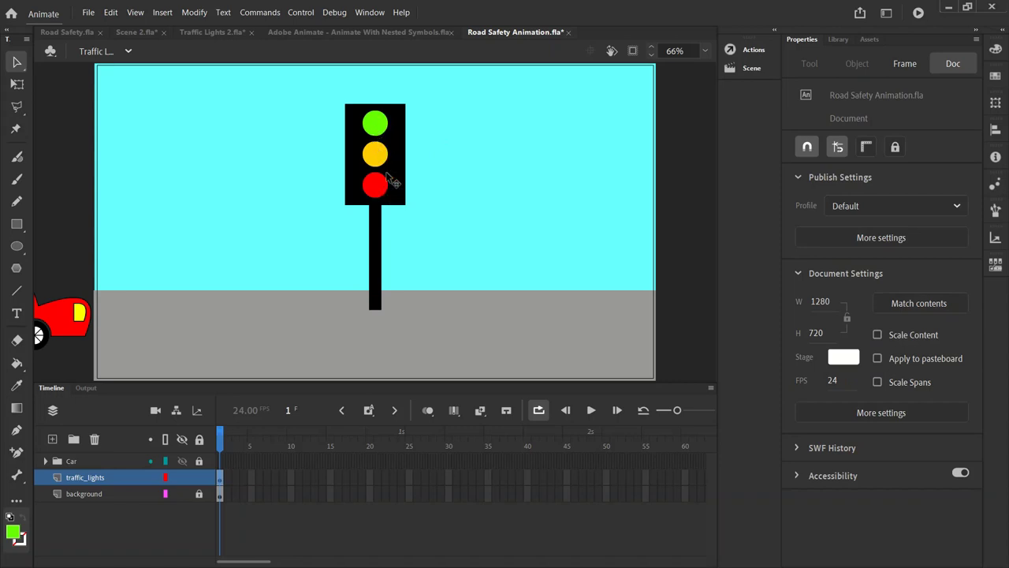
# - Try moving the green circle off the housing, and undo that move
pyautogui.moveTo(379, 127); pyautogui.dragTo(449, 111)
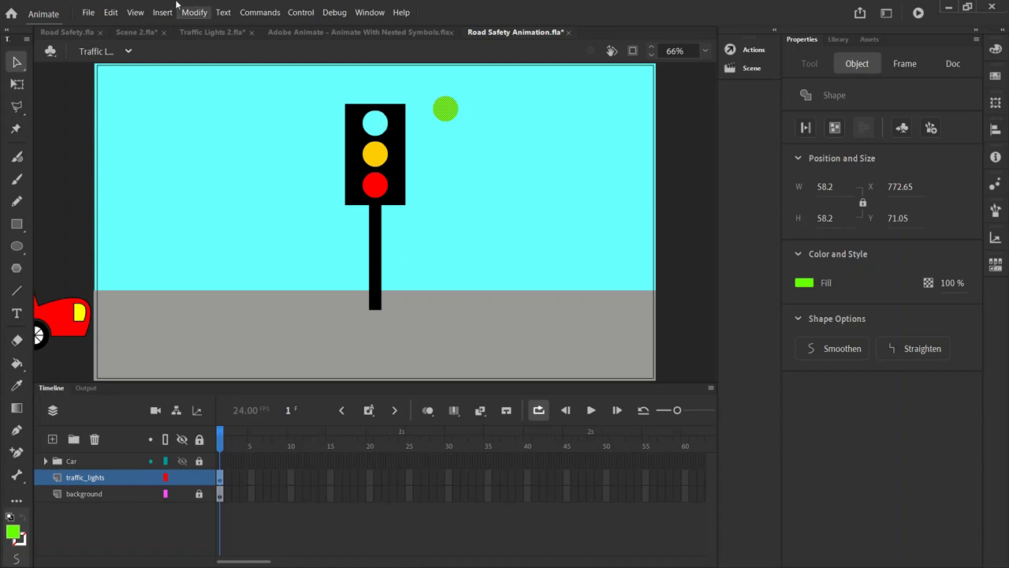
pyautogui.click(111, 12)
pyautogui.click(138, 26)
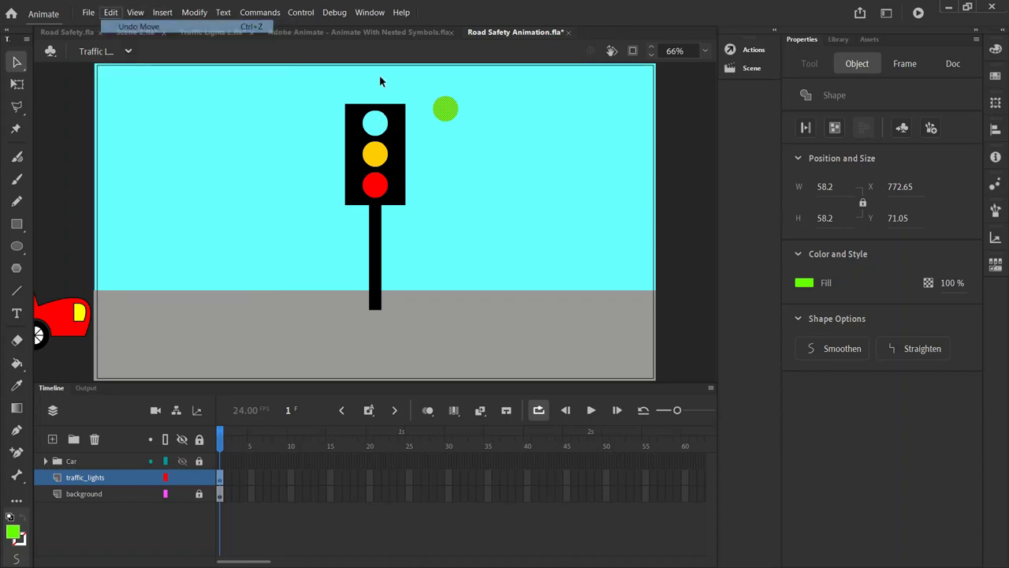
pyautogui.click(429, 109)
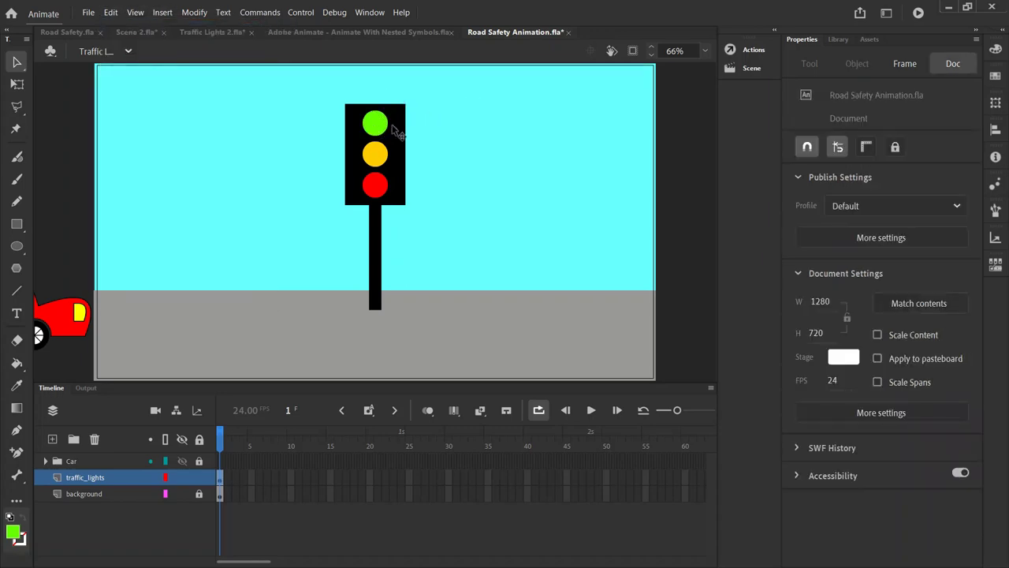
# - Move the complete traffic light to the right of the stage centre, and lock the traffic_lights layer
pyautogui.click(395, 129)
pyautogui.moveTo(404, 139); pyautogui.dragTo(481, 142)
pyautogui.press('Left')
pyautogui.press('Left')
pyautogui.press('Left')
pyautogui.press('Left')
pyautogui.press('Down')
pyautogui.press('Up')
pyautogui.press('Up')
pyautogui.press('Up')
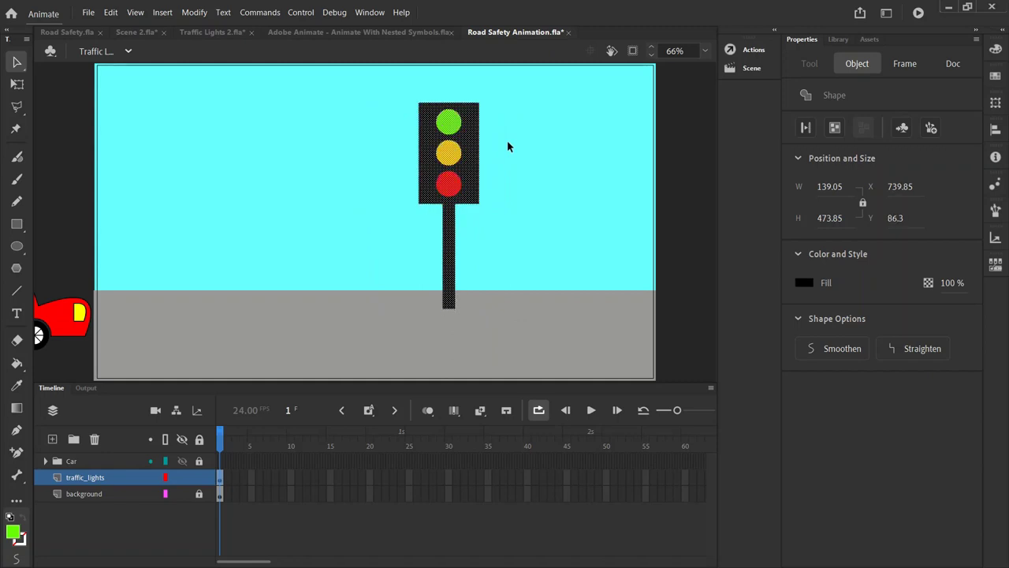
pyautogui.click(508, 143)
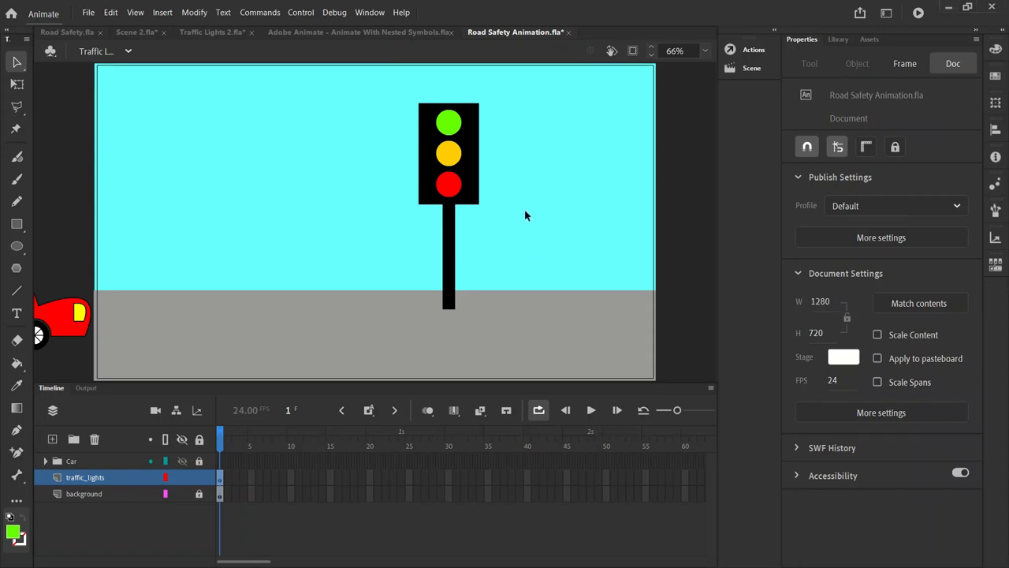
pyautogui.click(199, 478)
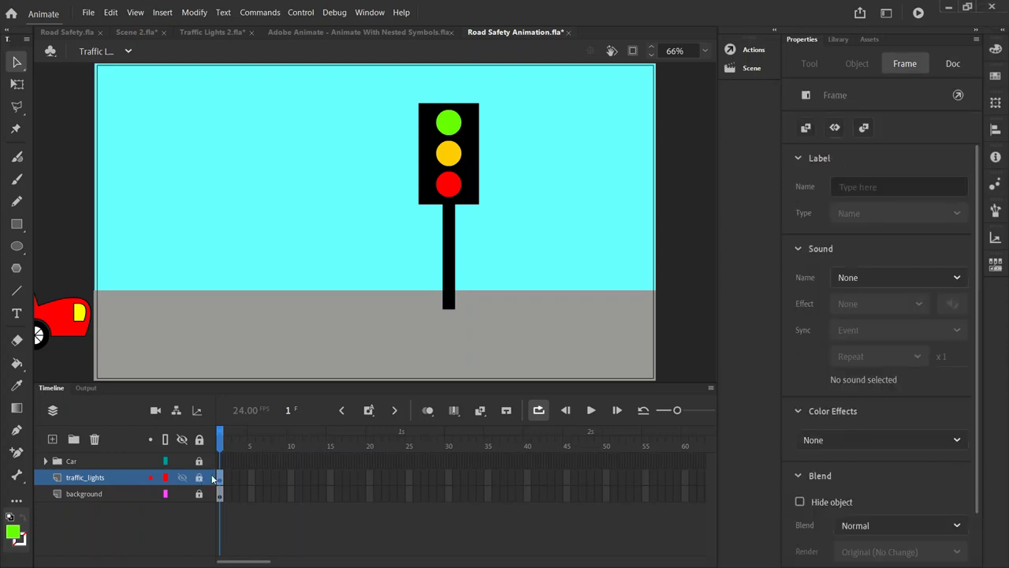
pyautogui.click(476, 140)
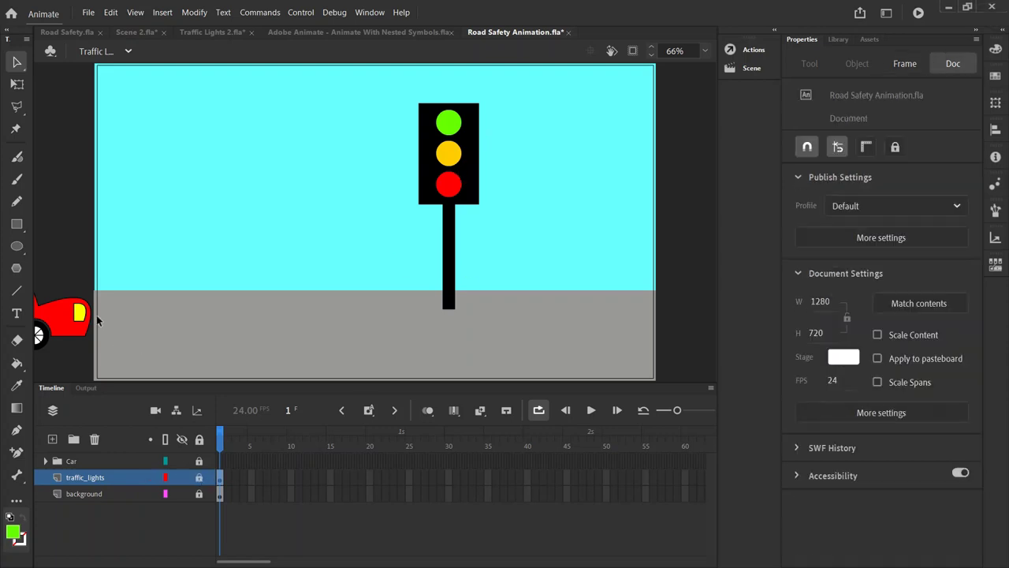
# - Unlock the Car folder, try the car on the road beside the traffic light, undo the moves, and relock the folder
pyautogui.click(198, 463)
pyautogui.click(62, 316)
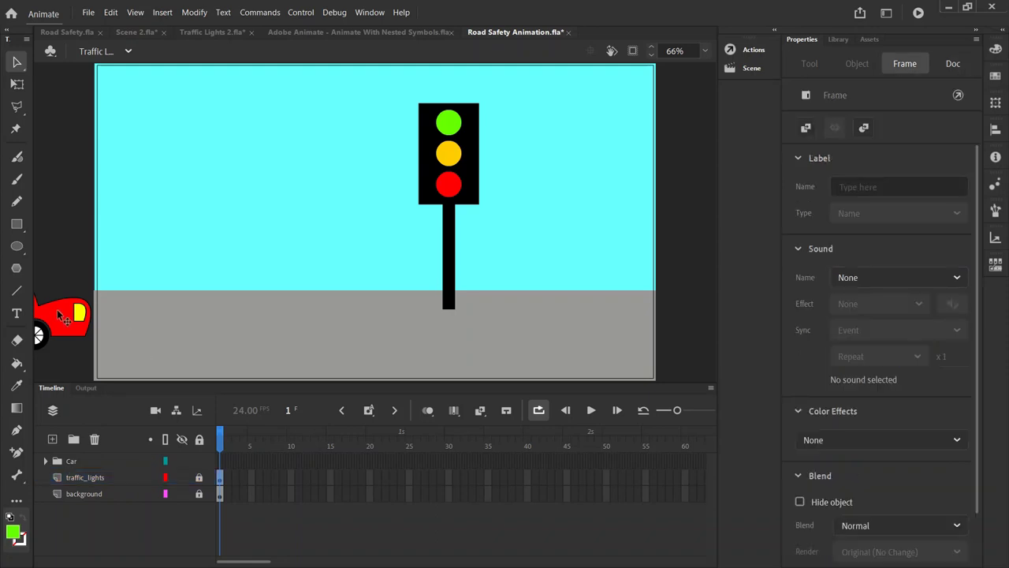
pyautogui.click(223, 461)
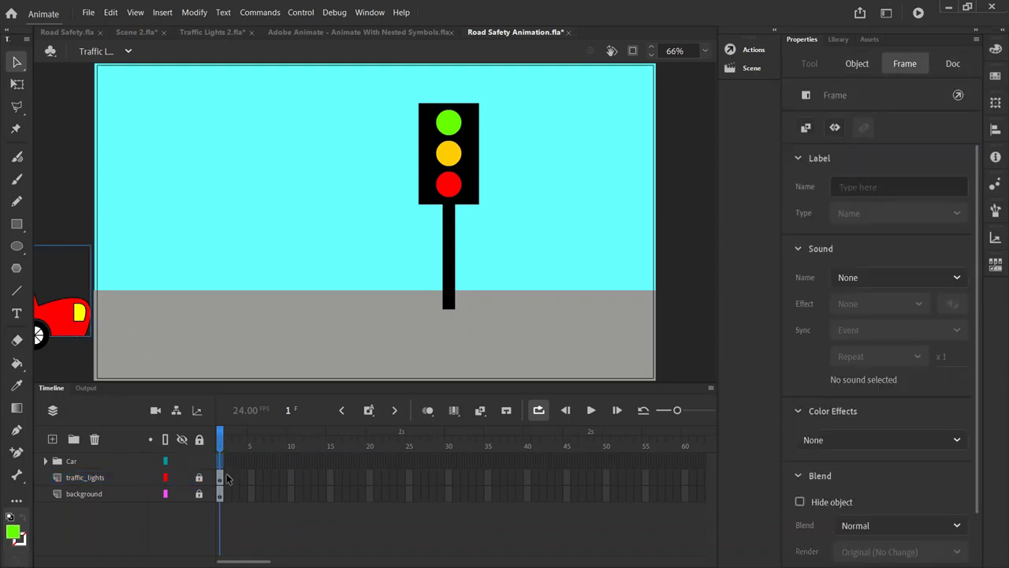
pyautogui.click(86, 462)
pyautogui.moveTo(79, 313); pyautogui.dragTo(379, 308)
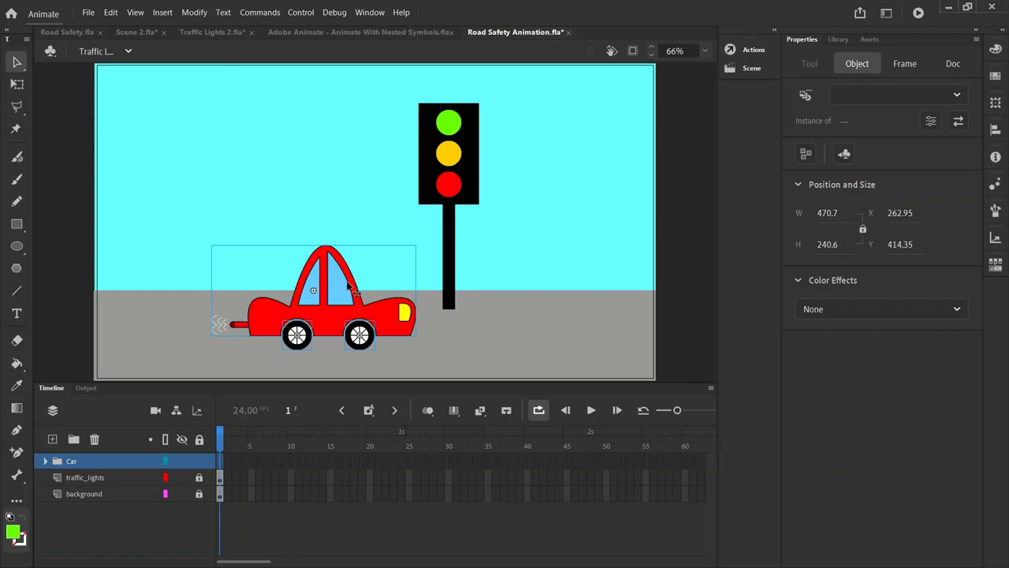
pyautogui.moveTo(335, 314); pyautogui.dragTo(358, 309)
pyautogui.hotkey('ctrl', 'z')
pyautogui.hotkey('ctrl', 'z')
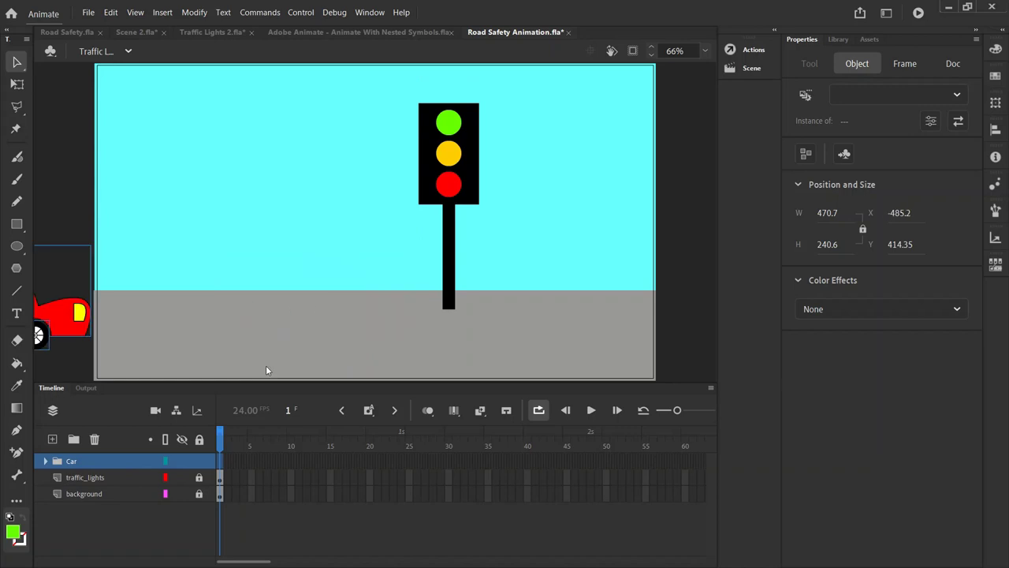
pyautogui.click(199, 462)
# - Unlock the traffic_lights layer and scale the whole traffic light down proportionally to about 112 by 381 pixels
pyautogui.click(199, 477)
pyautogui.click(222, 478)
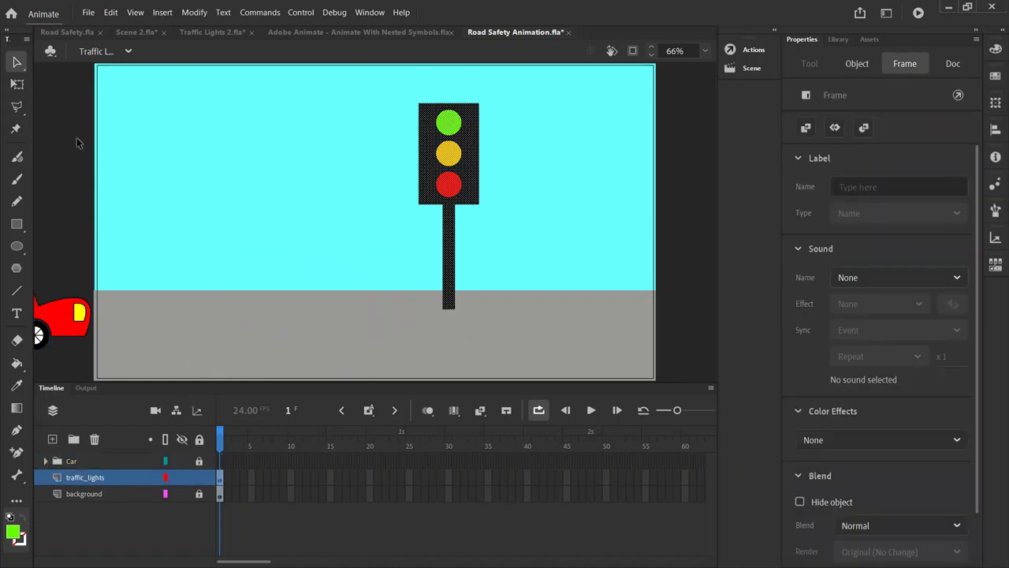
pyautogui.click(18, 84)
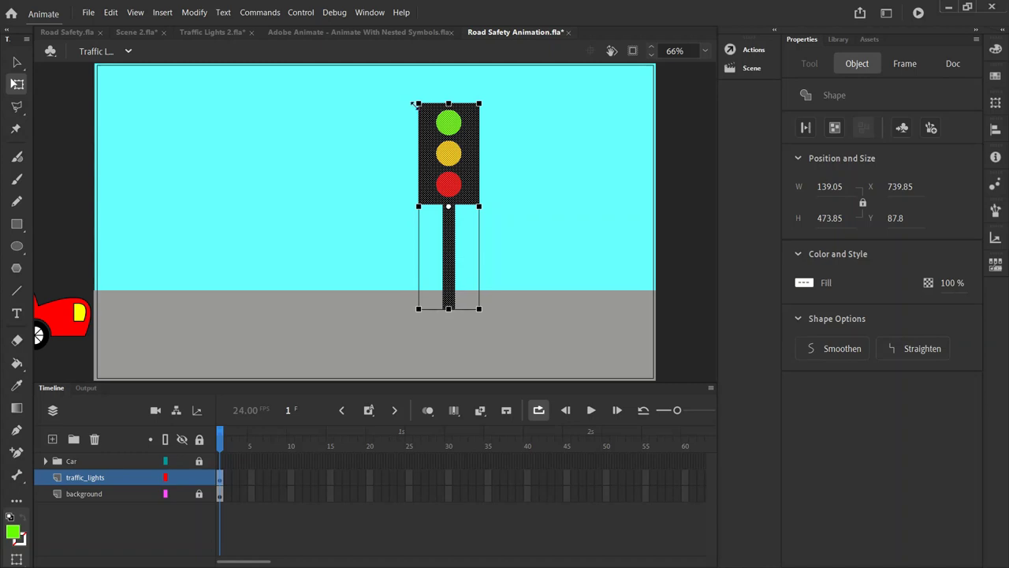
pyautogui.moveTo(416, 103); pyautogui.dragTo(423, 105)
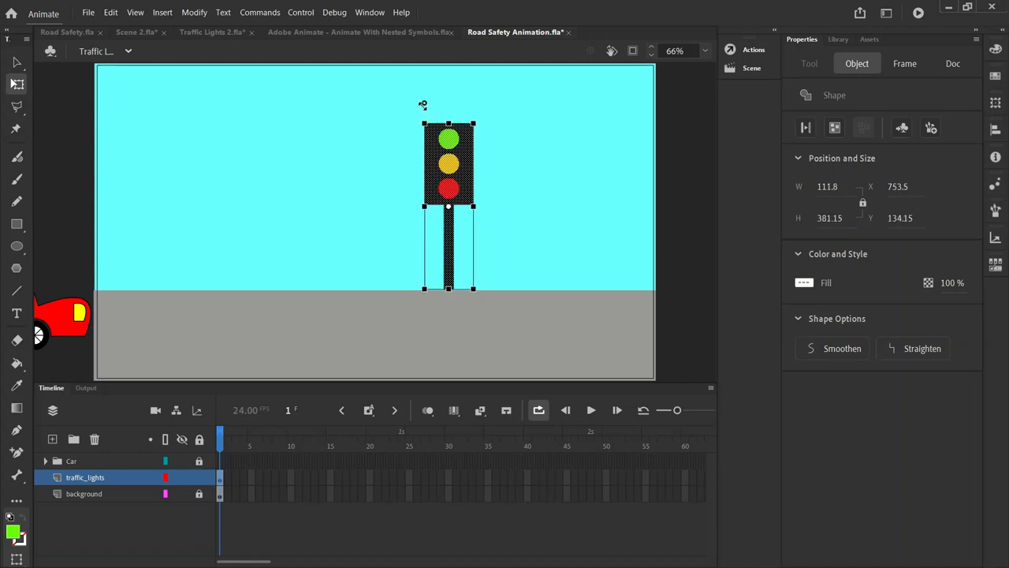
# - Move the traffic light down so its pole stands on the road, and lock the traffic_lights layer
pyautogui.press('v')
pyautogui.moveTo(473, 149); pyautogui.dragTo(477, 174)
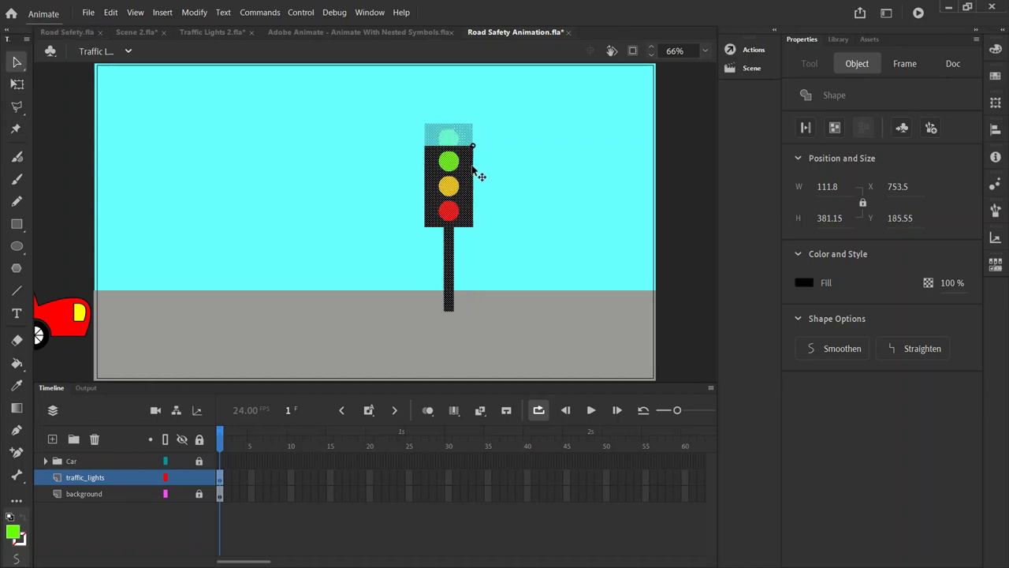
pyautogui.click(198, 477)
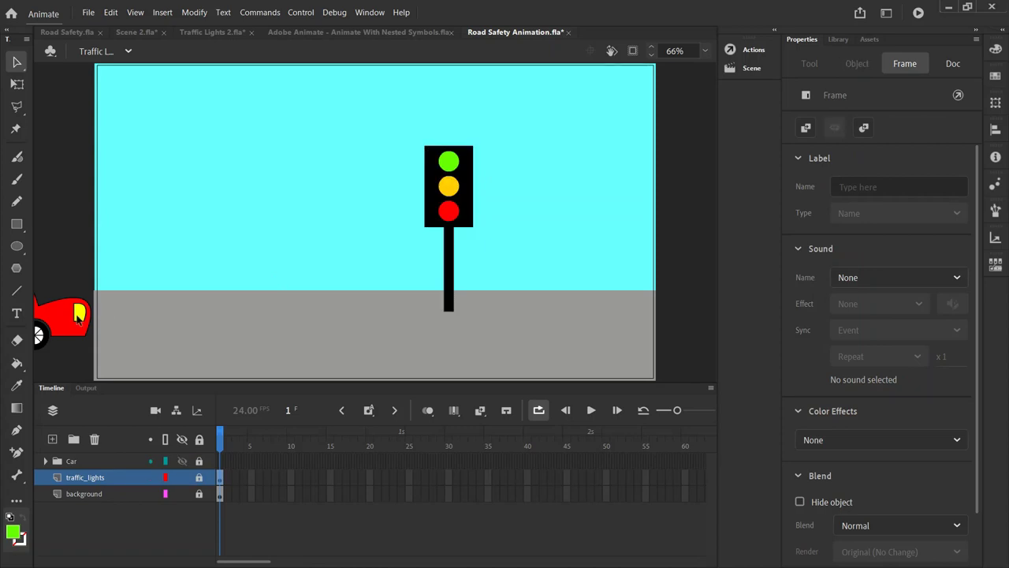